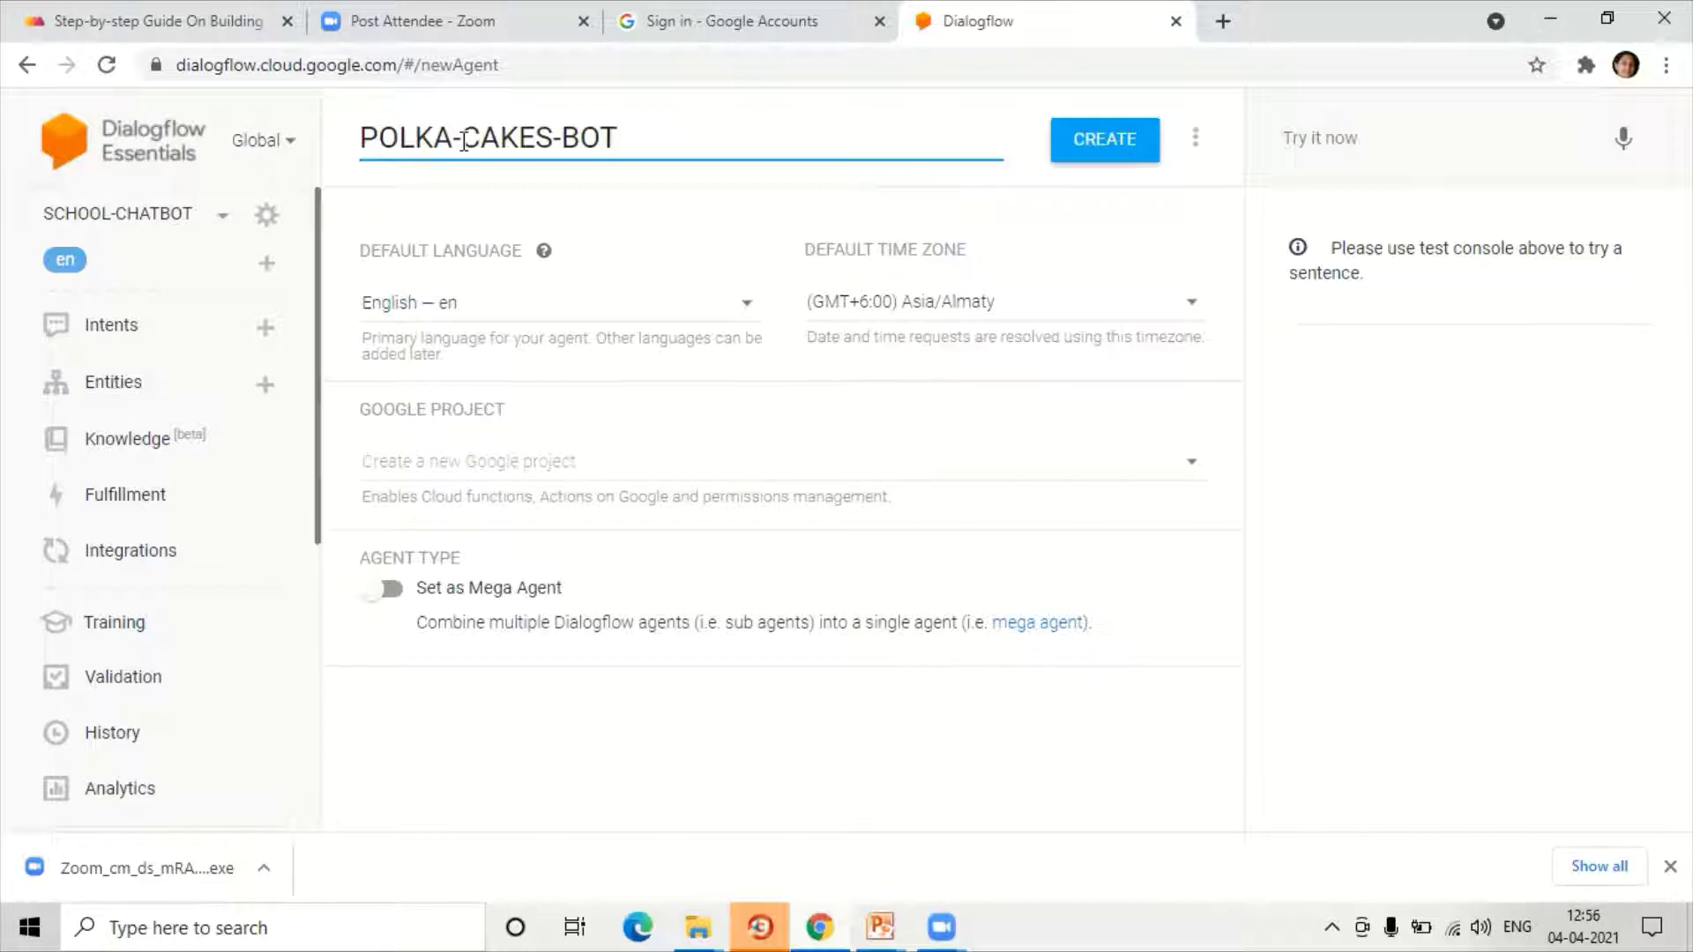
Step: Create the POLKA-CAKES-BOT agent, then open the Default Welcome Intent editor
{"action": "left_click", "coordinate": [1093, 155]}
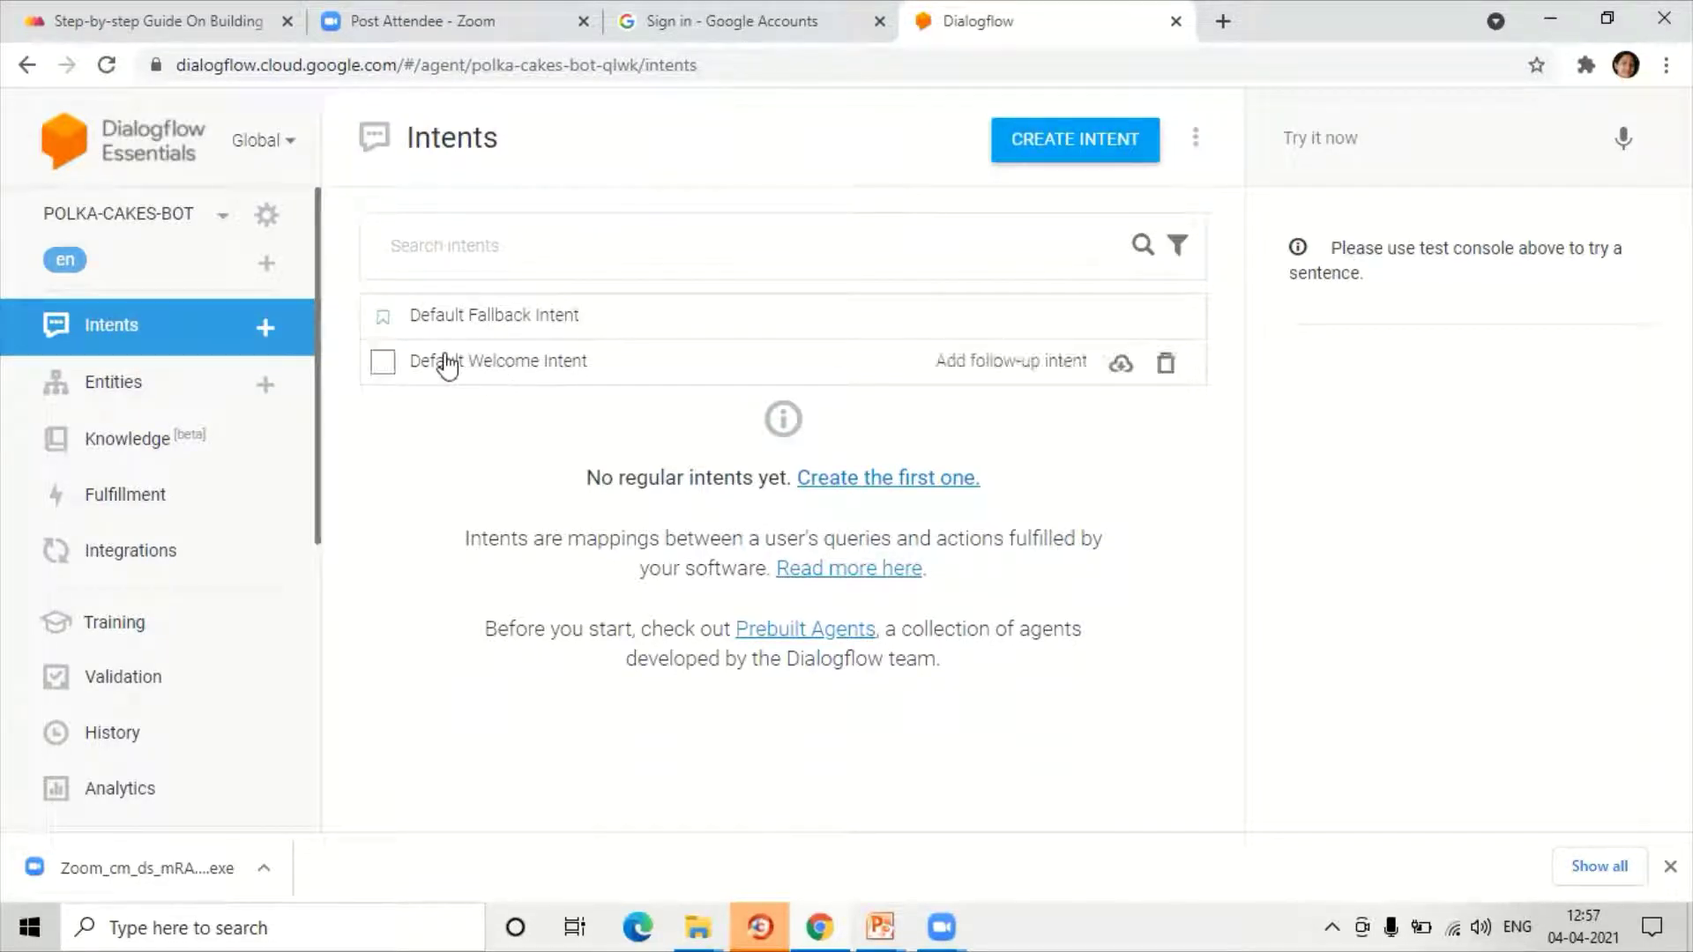
{"action": "left_click", "coordinate": [506, 369]}
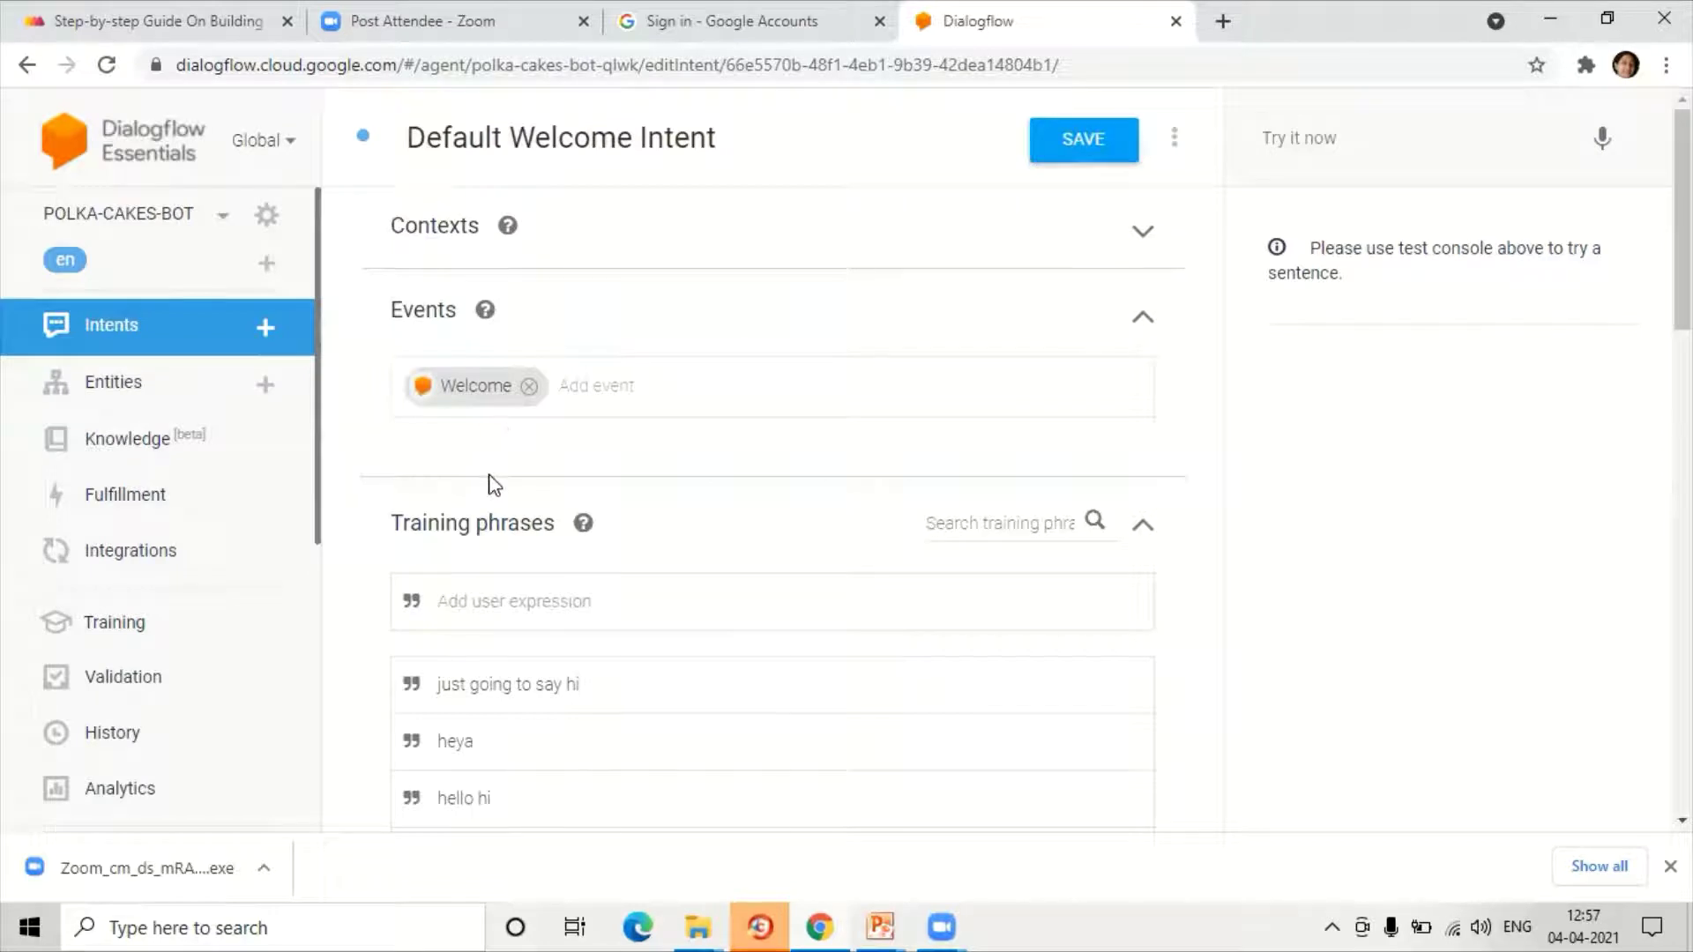
Step: Add 'Hi' as a training phrase of the Default Welcome Intent
{"action": "scroll", "coordinate": [489, 480], "scroll_direction": "down", "scroll_amount": 4}
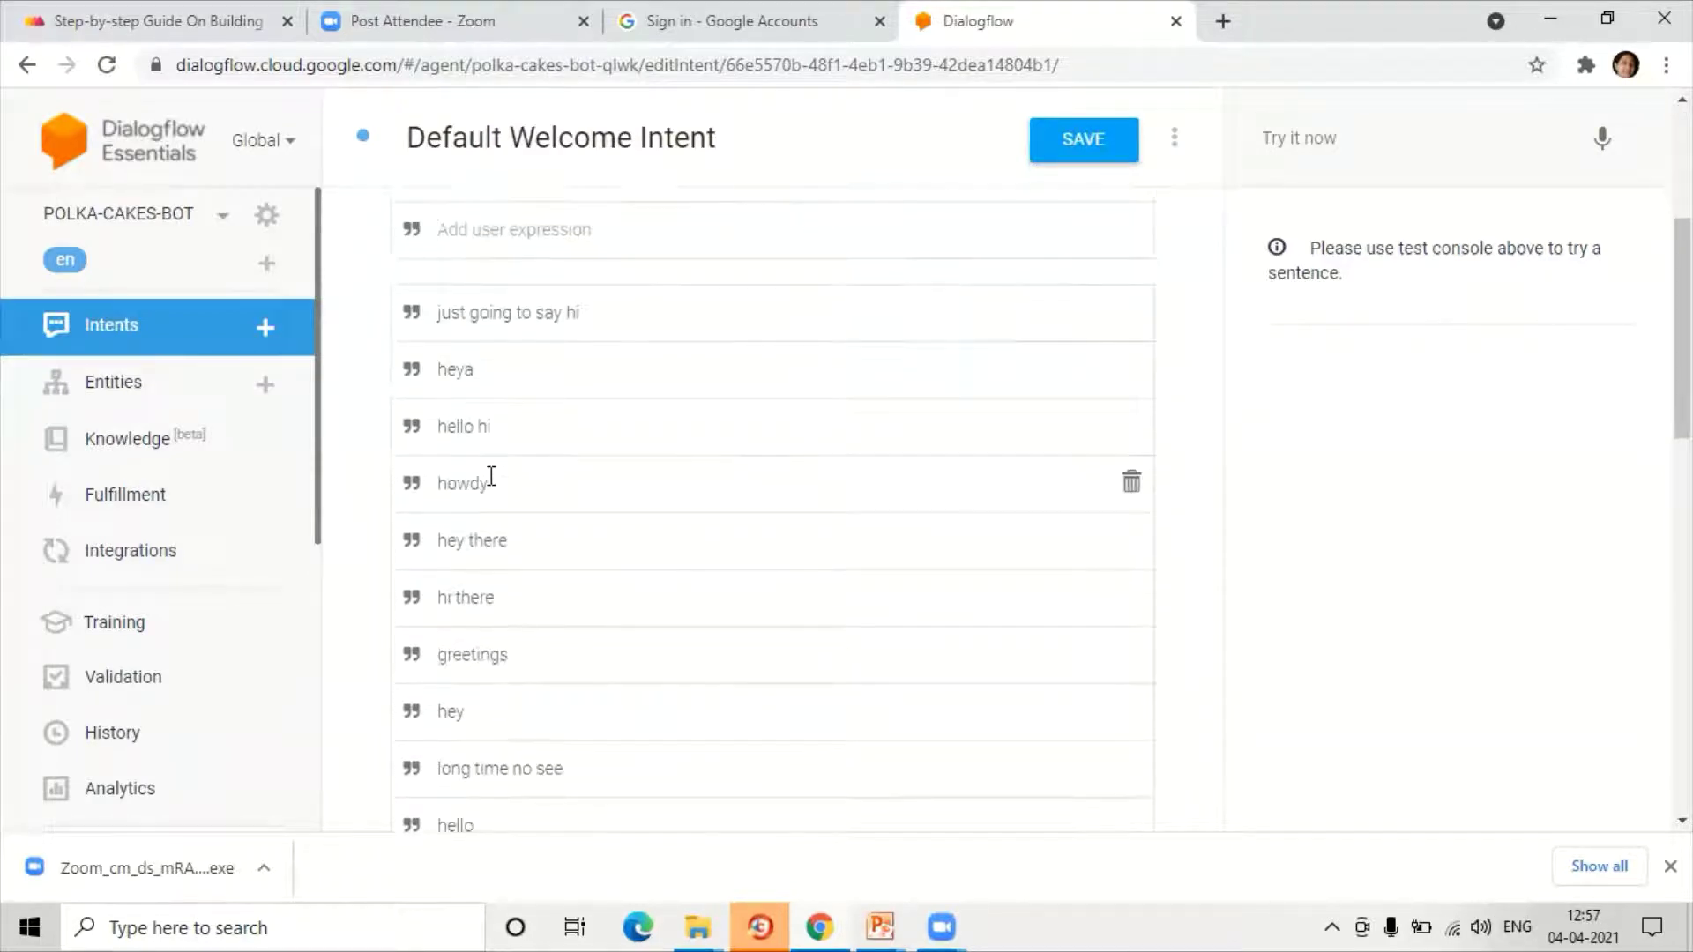
{"action": "scroll", "coordinate": [491, 480], "scroll_direction": "up", "scroll_amount": 1}
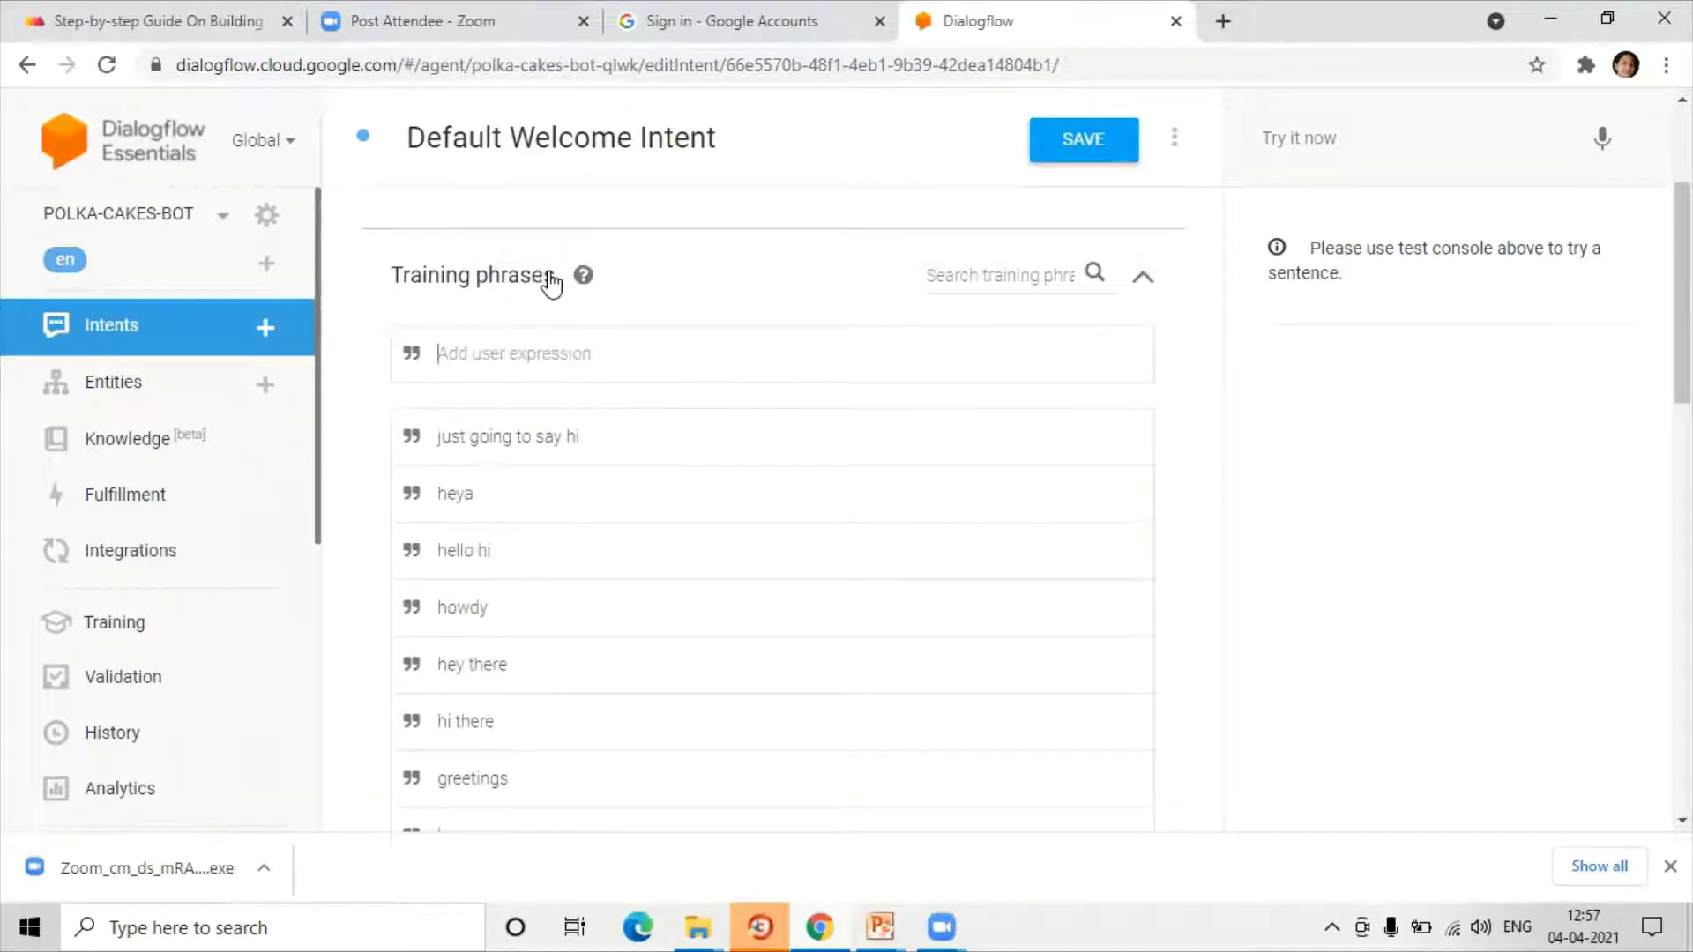
{"action": "left_click", "coordinate": [556, 357]}
{"action": "scroll", "coordinate": [444, 315], "scroll_direction": "down", "scroll_amount": 1}
{"action": "scroll", "coordinate": [476, 632], "scroll_direction": "down", "scroll_amount": 2}
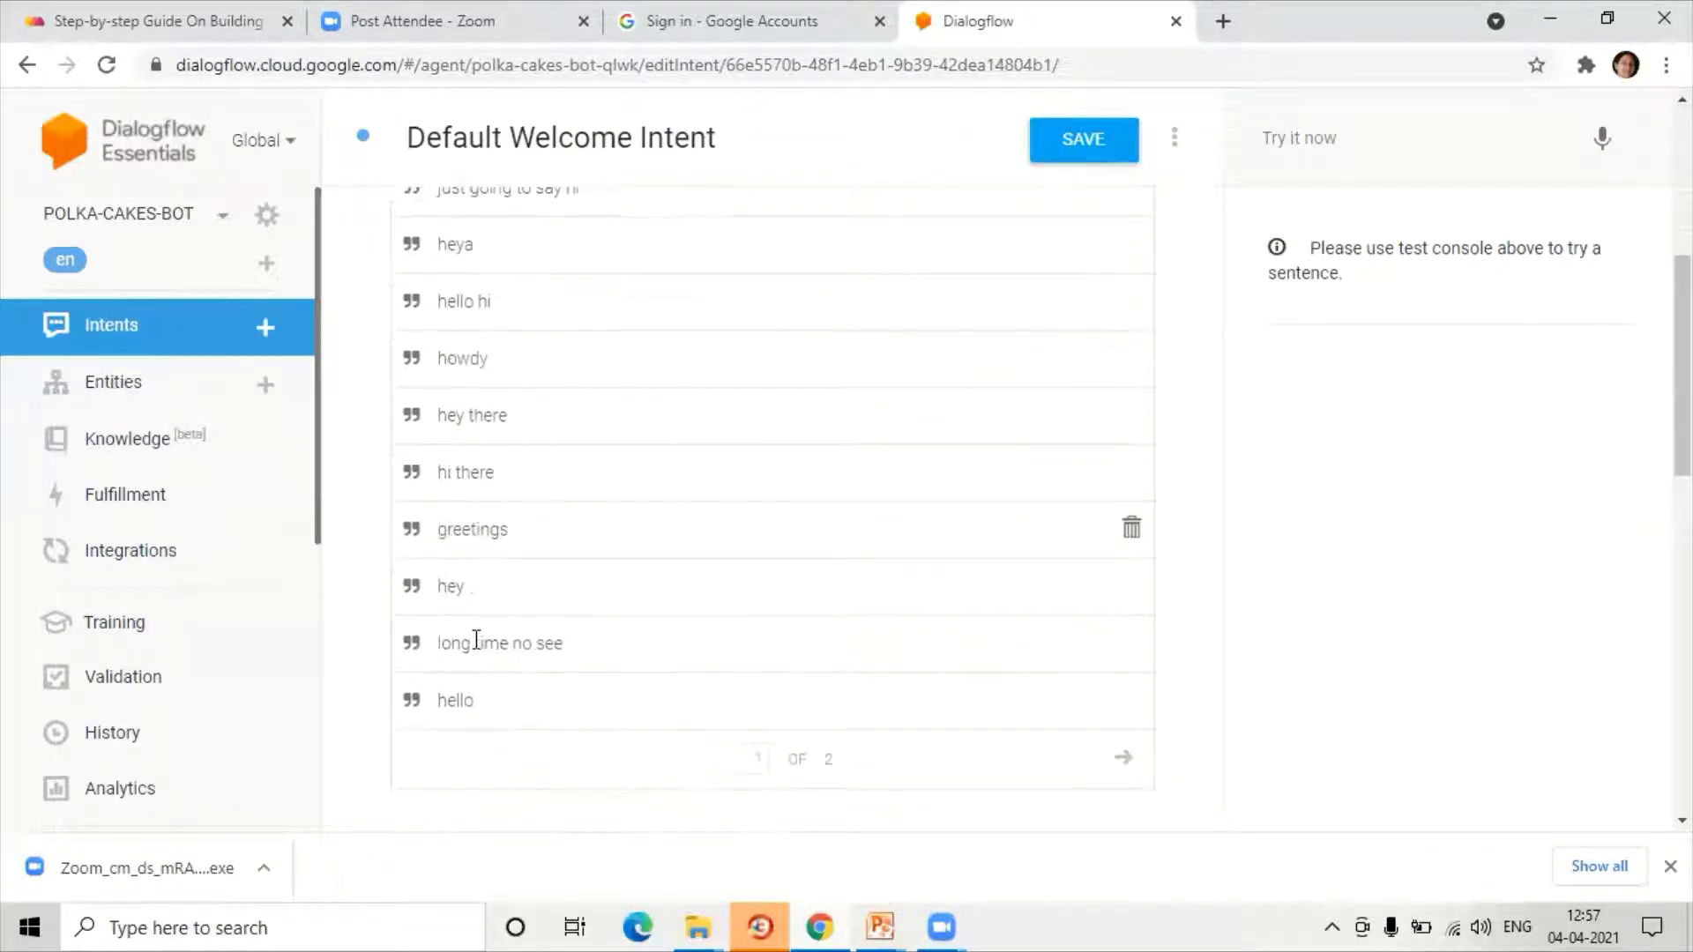
{"action": "scroll", "coordinate": [476, 633], "scroll_direction": "up", "scroll_amount": 3}
{"action": "scroll", "coordinate": [461, 354], "scroll_direction": "up", "scroll_amount": 1}
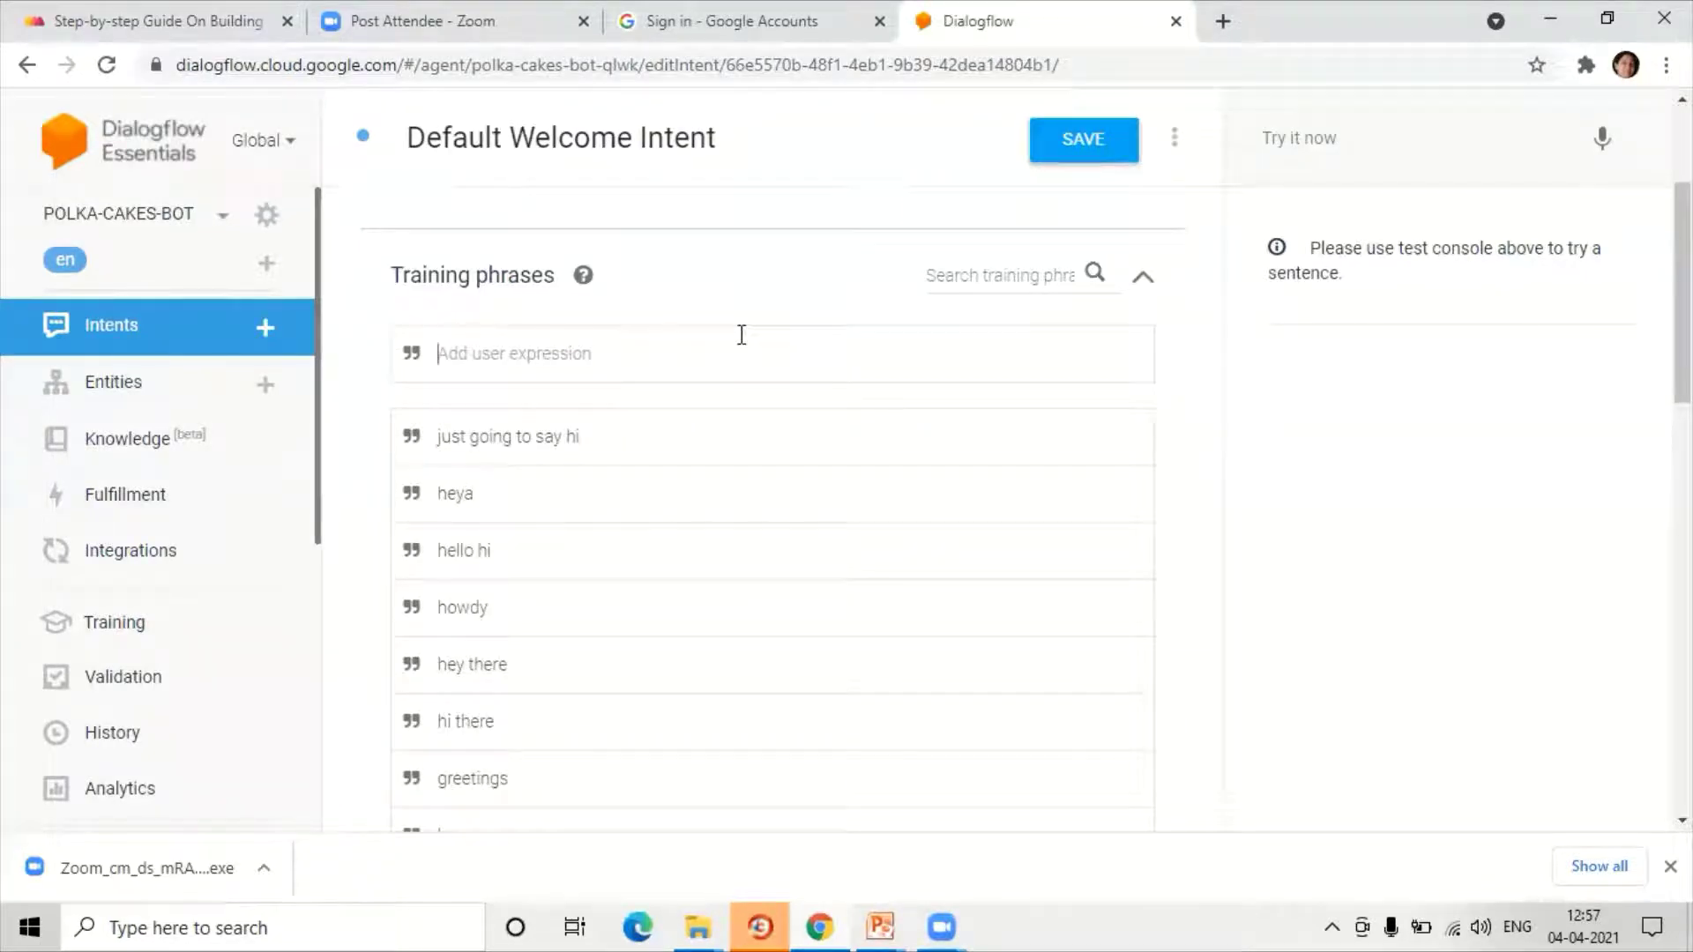
{"action": "type", "text": "hi"}
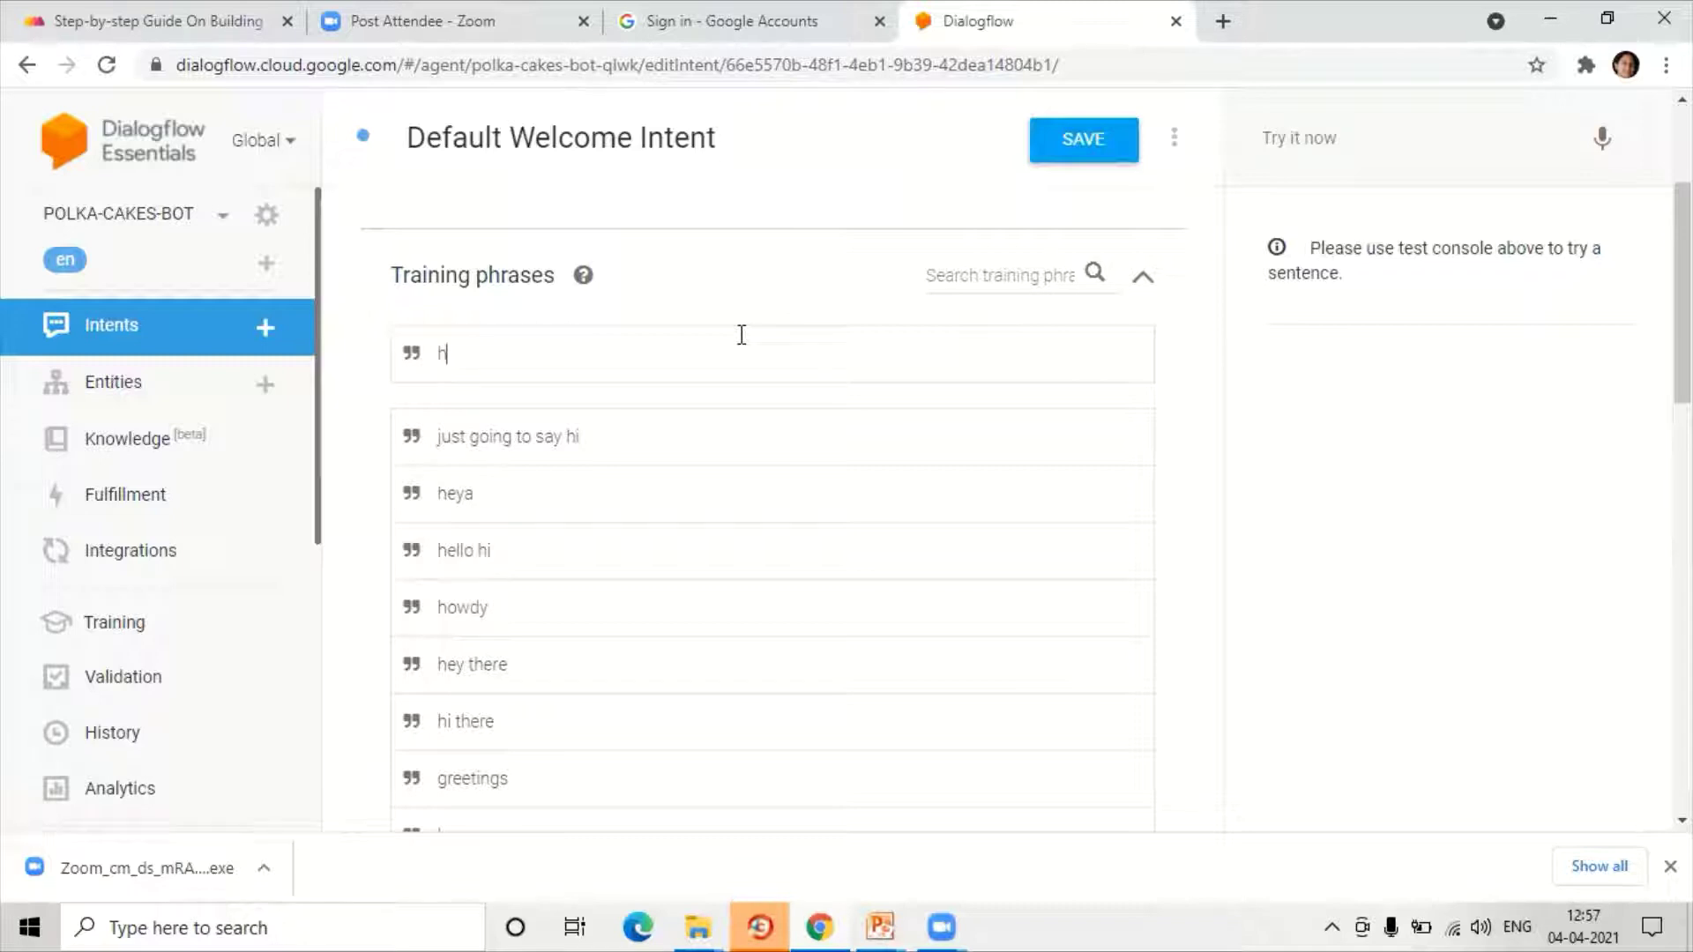
{"action": "key", "text": "BackSpace"}
{"action": "type", "text": "Hi"}
{"action": "key", "text": "Return"}
Step: Add 'GOOD MORNING' and 'hello, how are you' as further welcome training phrases
{"action": "type", "text": "G"}
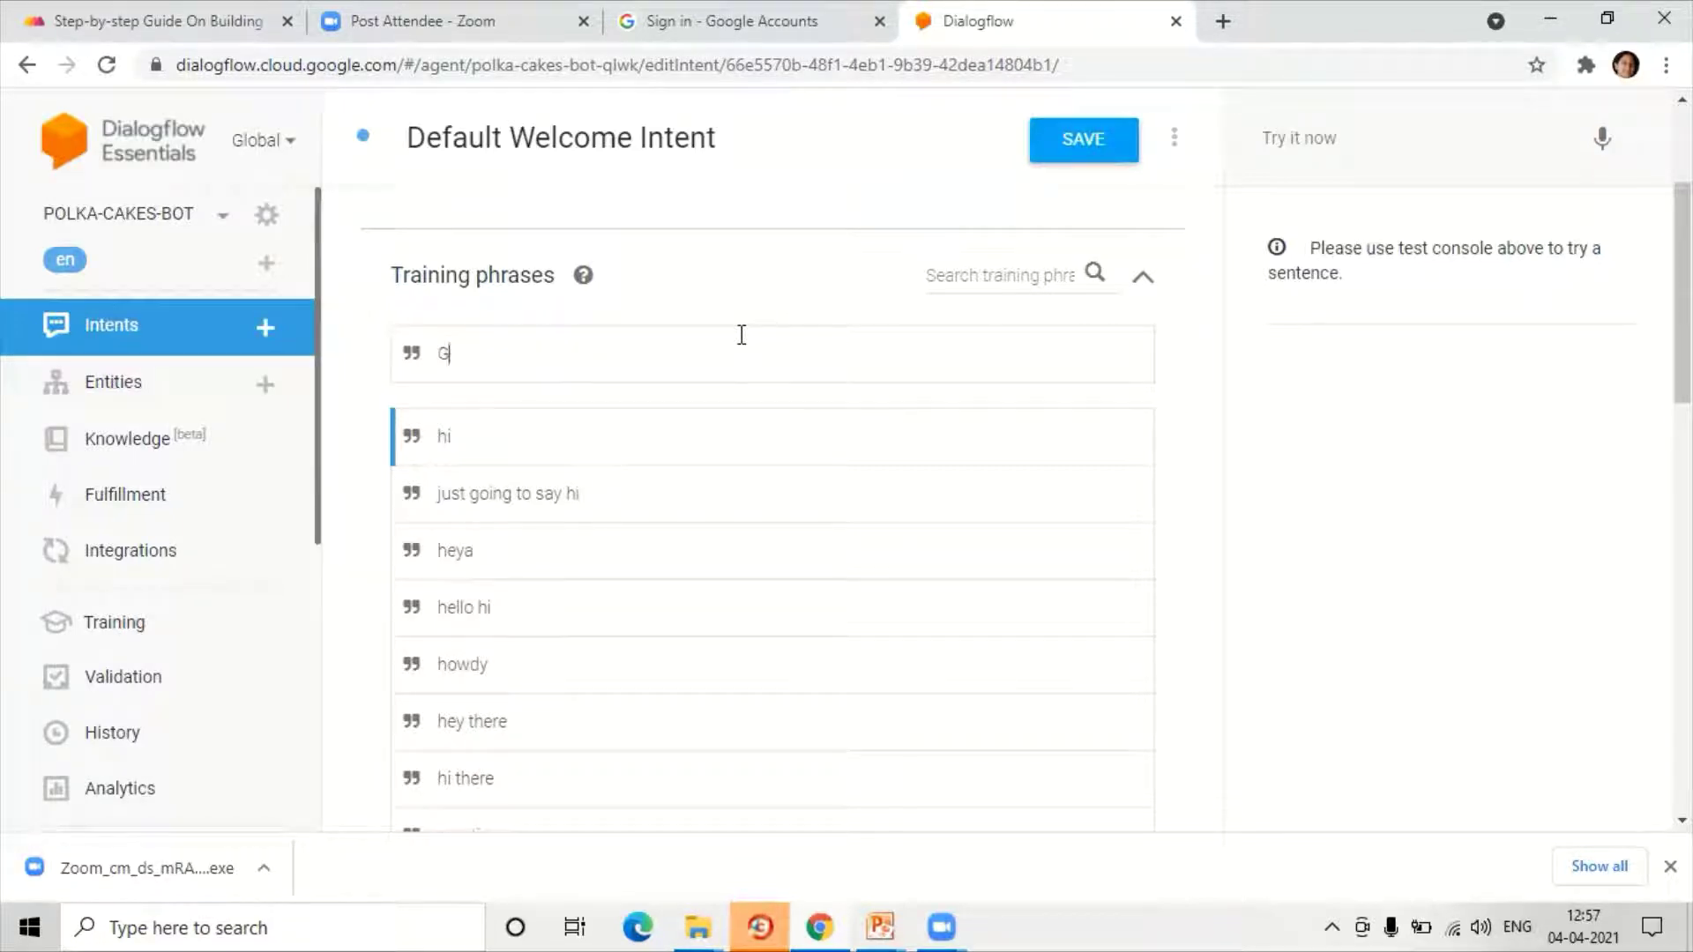
{"action": "type", "text": "OOD MORNING"}
{"action": "key", "text": "Return"}
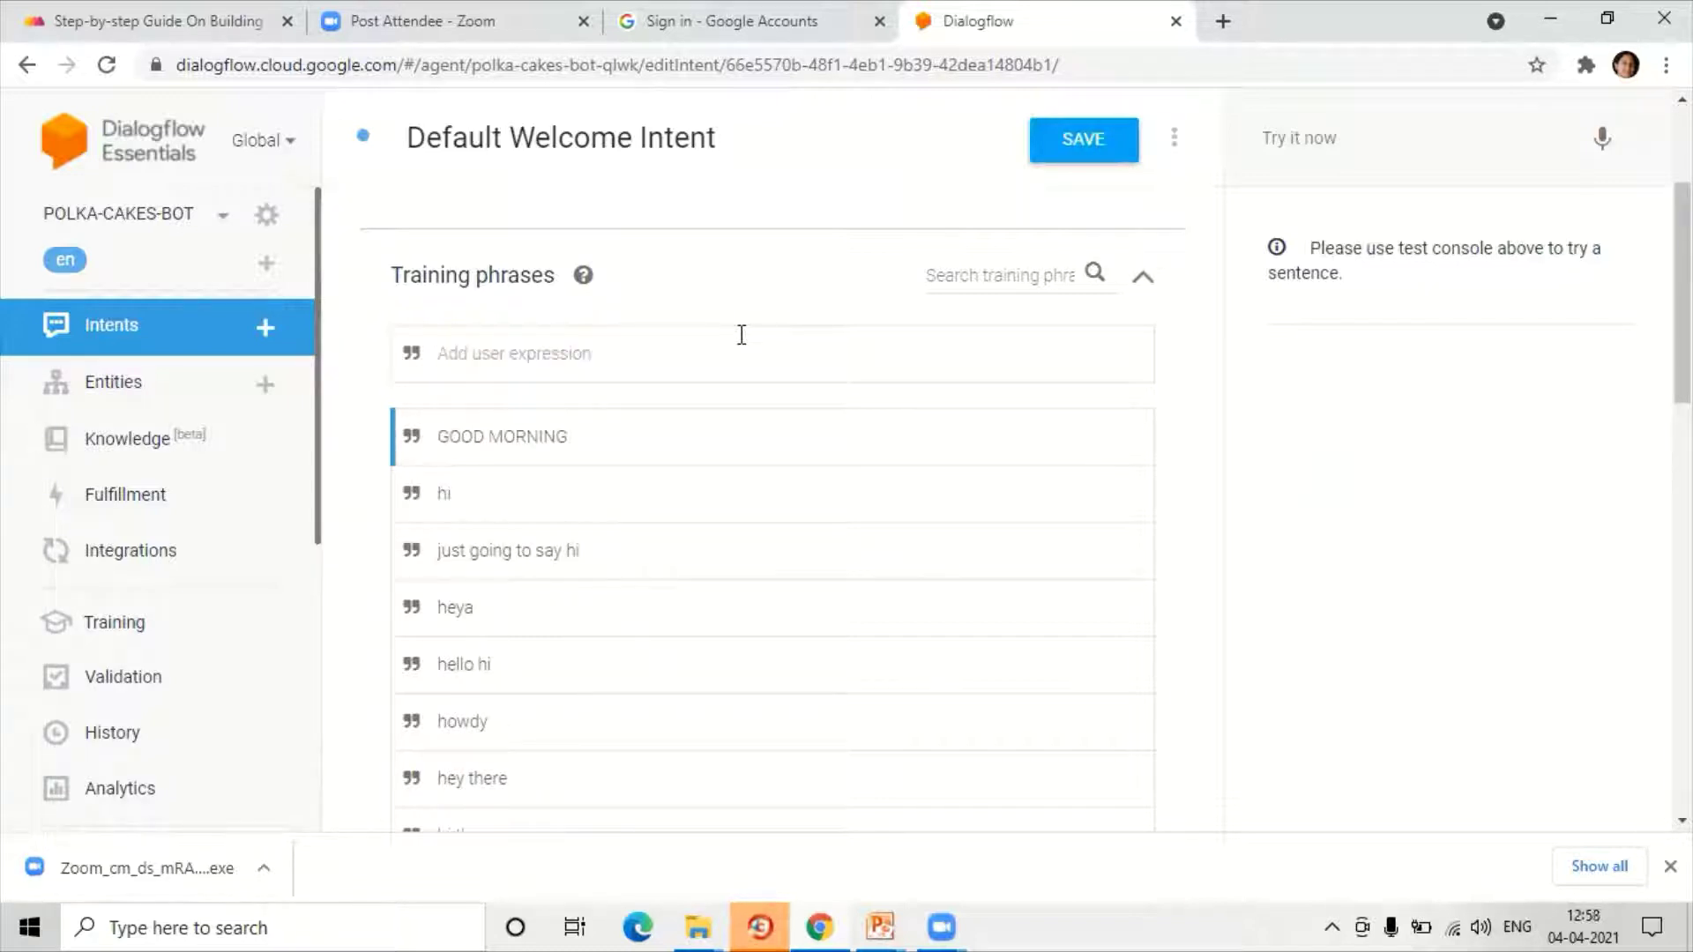
{"action": "type", "text": "hello"}
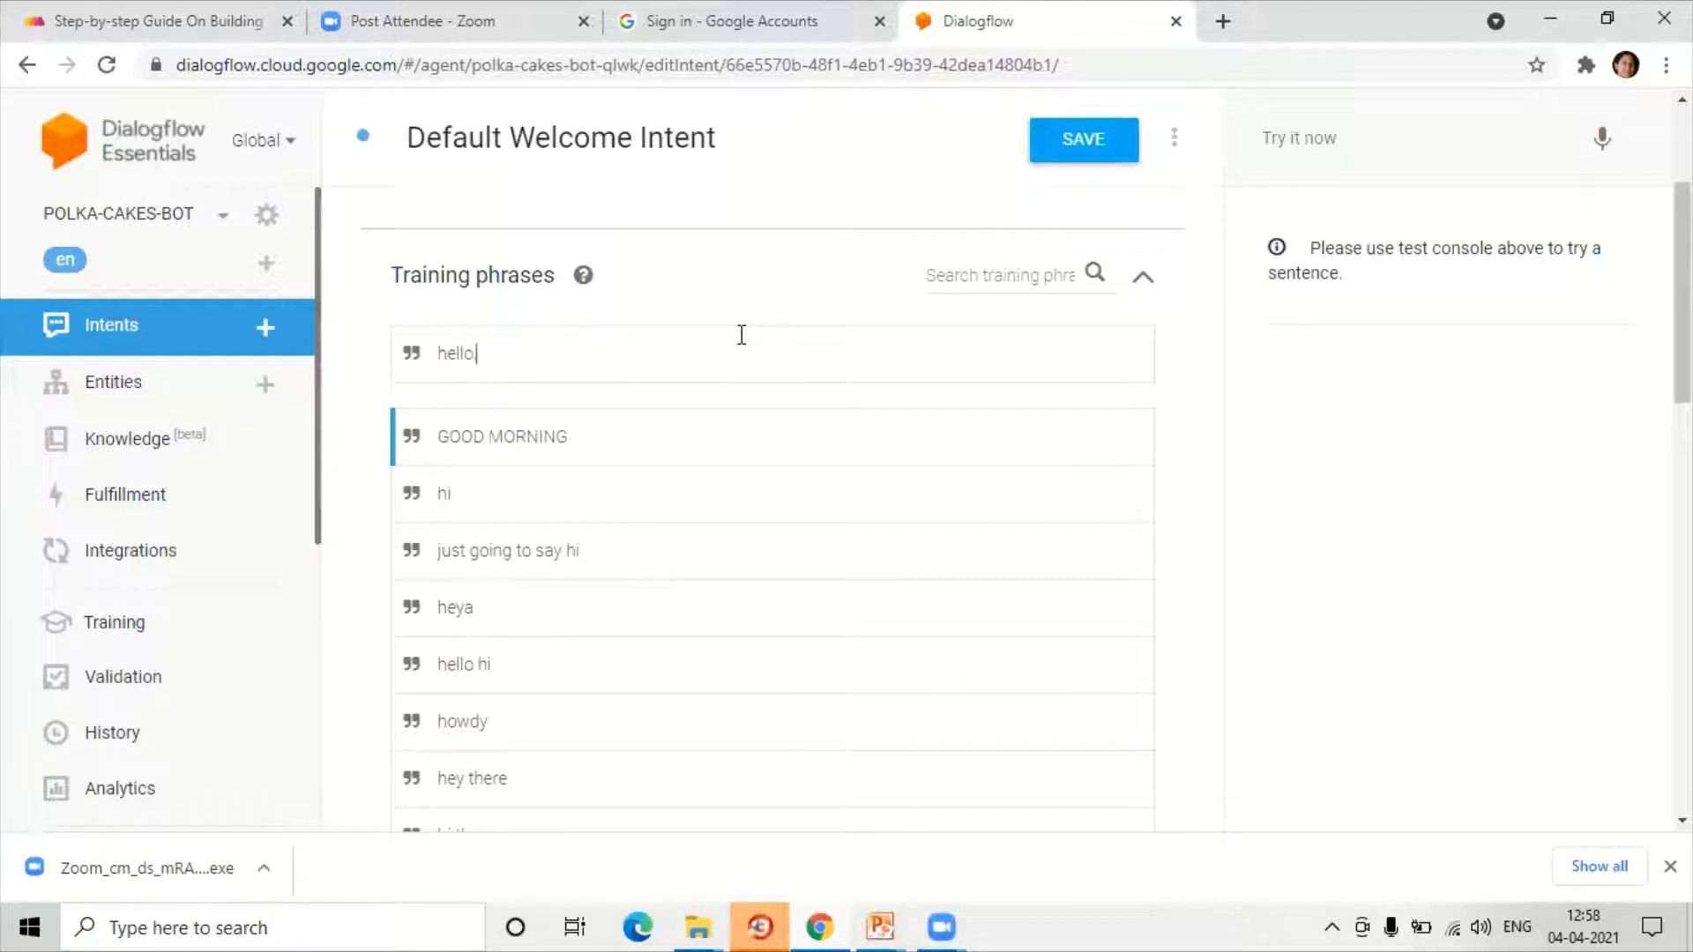
{"action": "type", "text": ", how are you"}
{"action": "key", "text": "Return"}
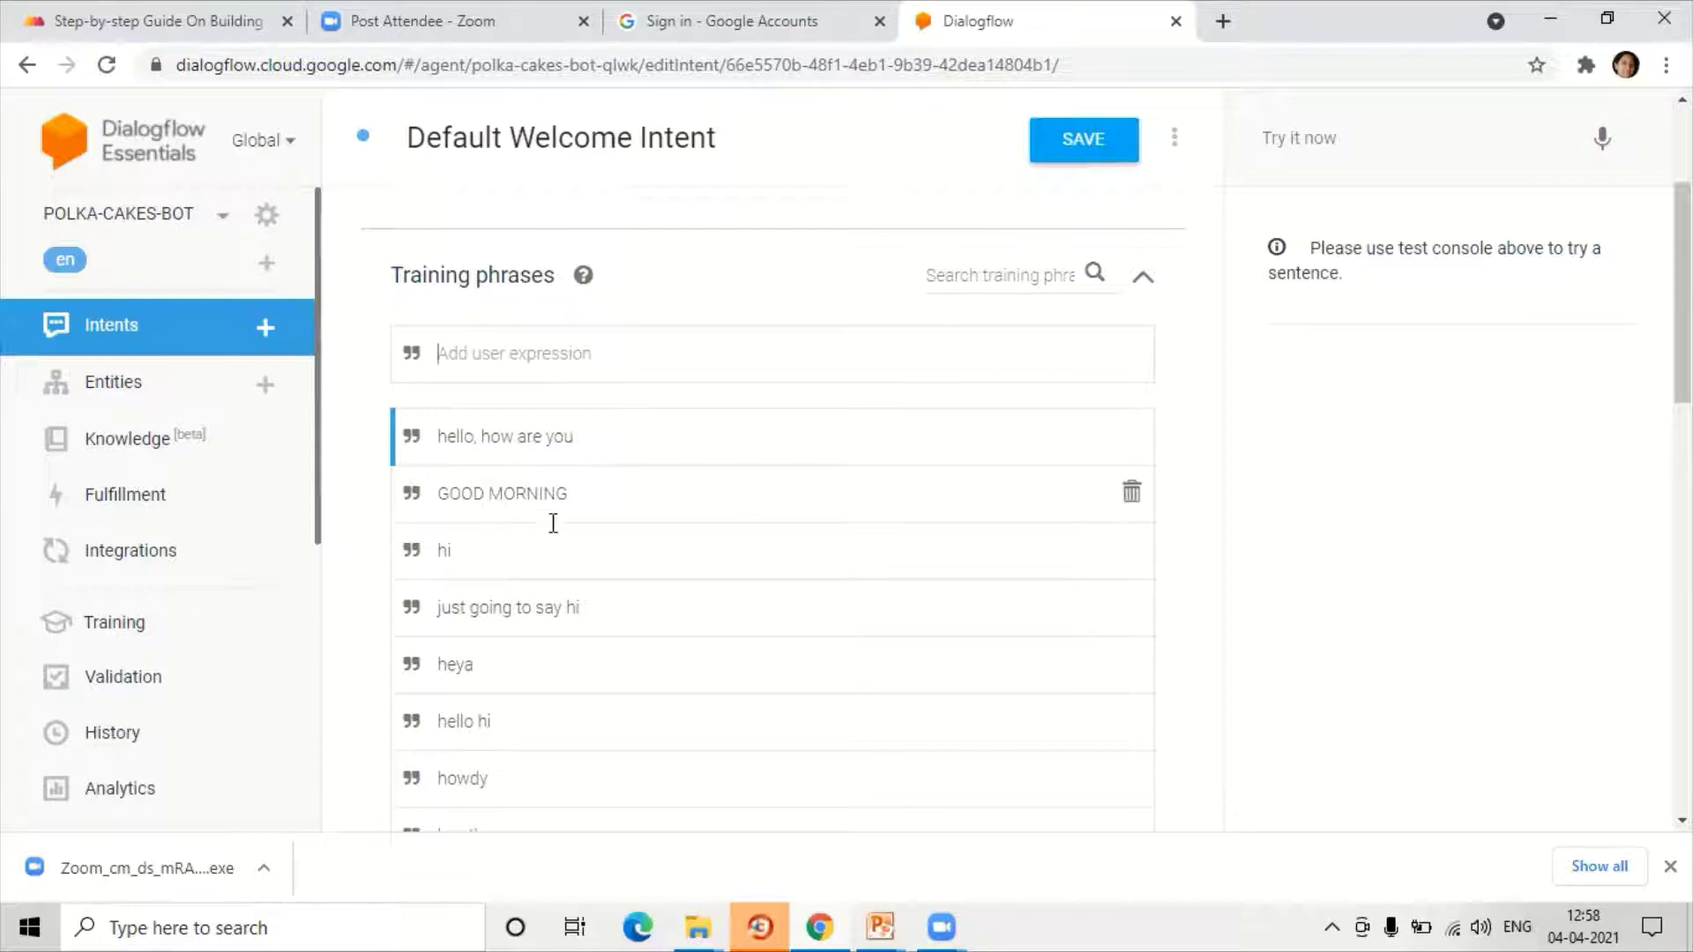
{"action": "scroll", "coordinate": [553, 523], "scroll_direction": "down", "scroll_amount": 8}
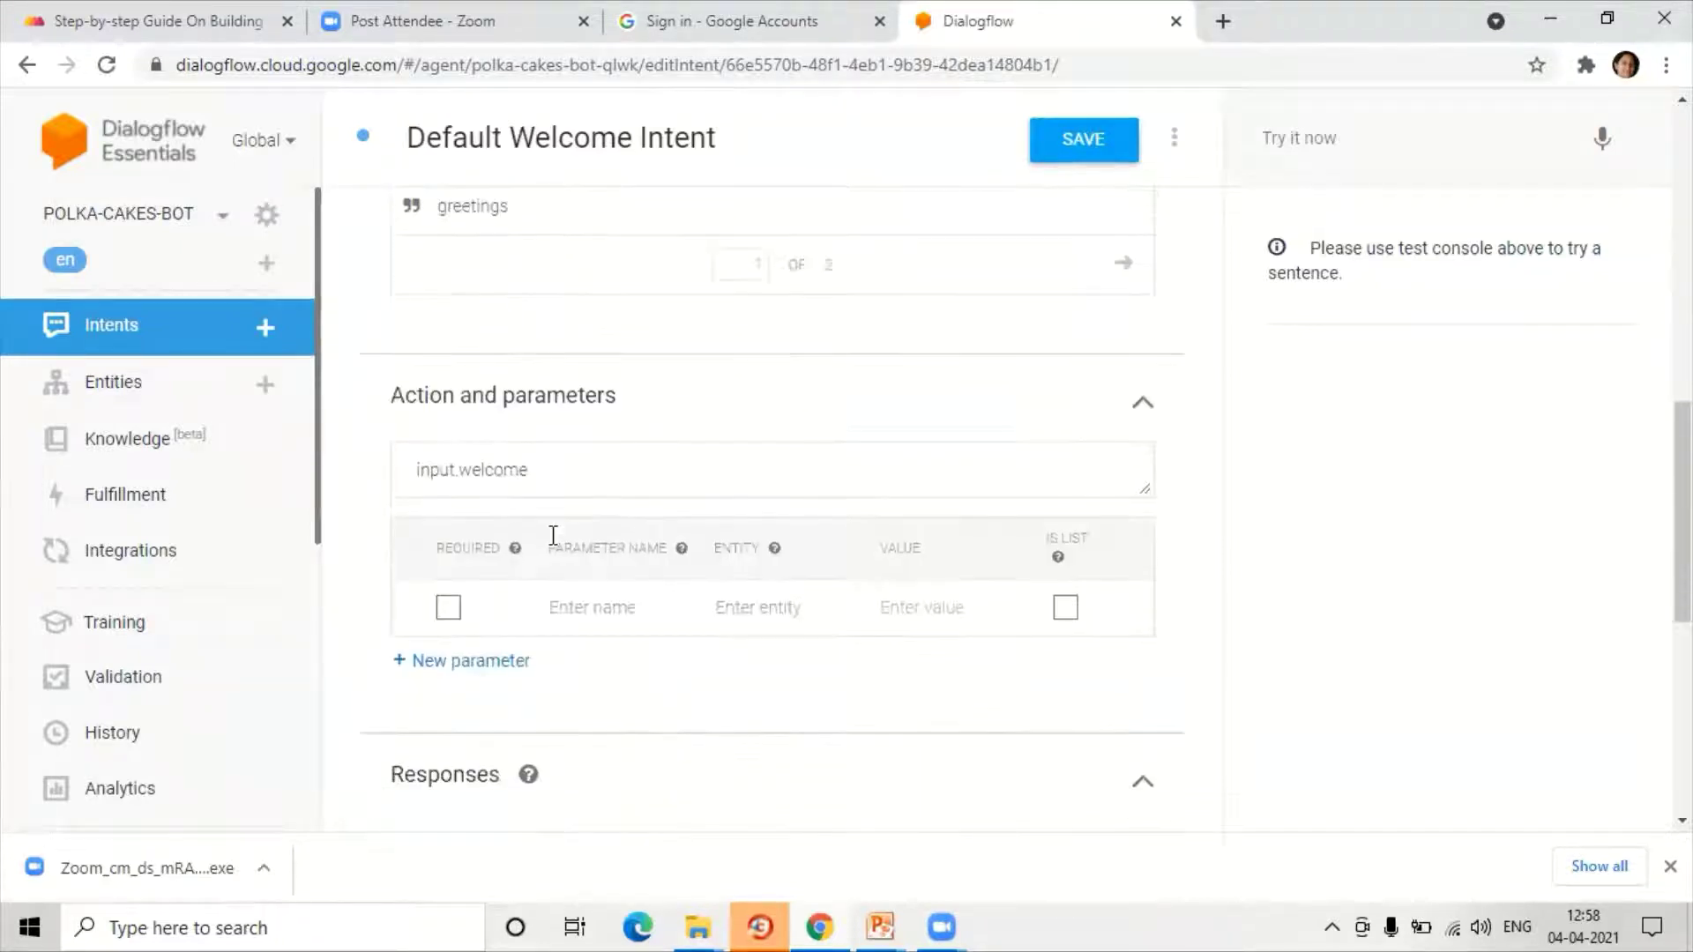
Step: Delete the default welcome responses 'Greetings!', 'Good day!' and 'Hello! How can I help you?'
{"action": "scroll", "coordinate": [553, 535], "scroll_direction": "down", "scroll_amount": 6}
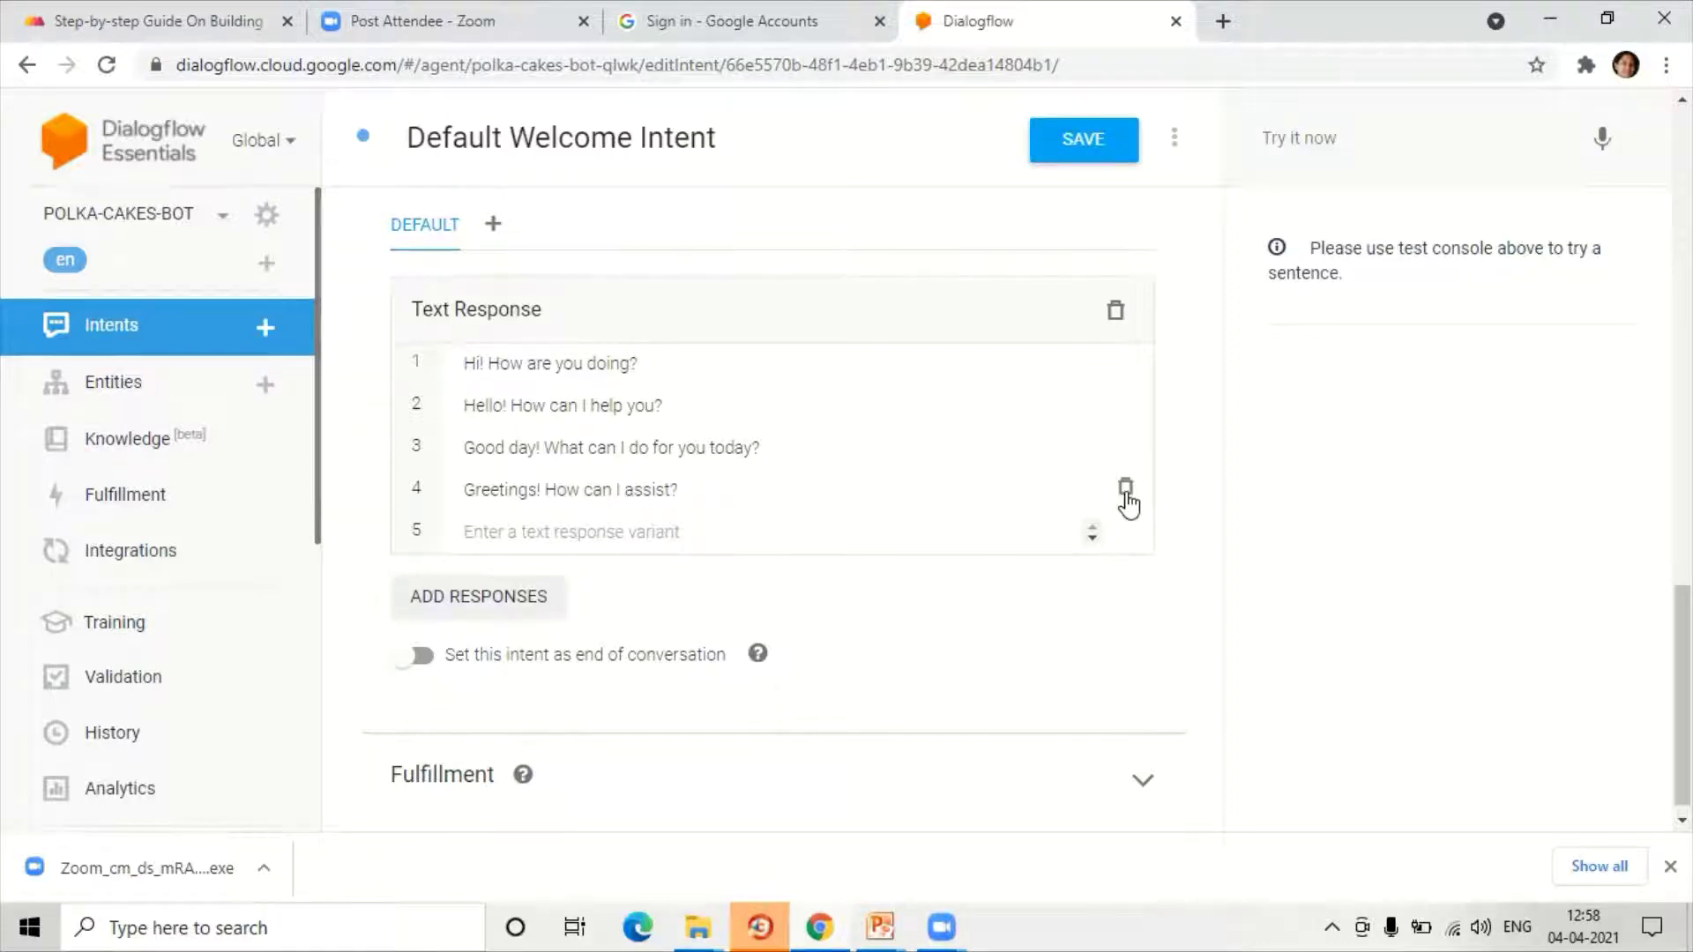
{"action": "left_click", "coordinate": [1124, 490]}
{"action": "left_click", "coordinate": [1122, 474]}
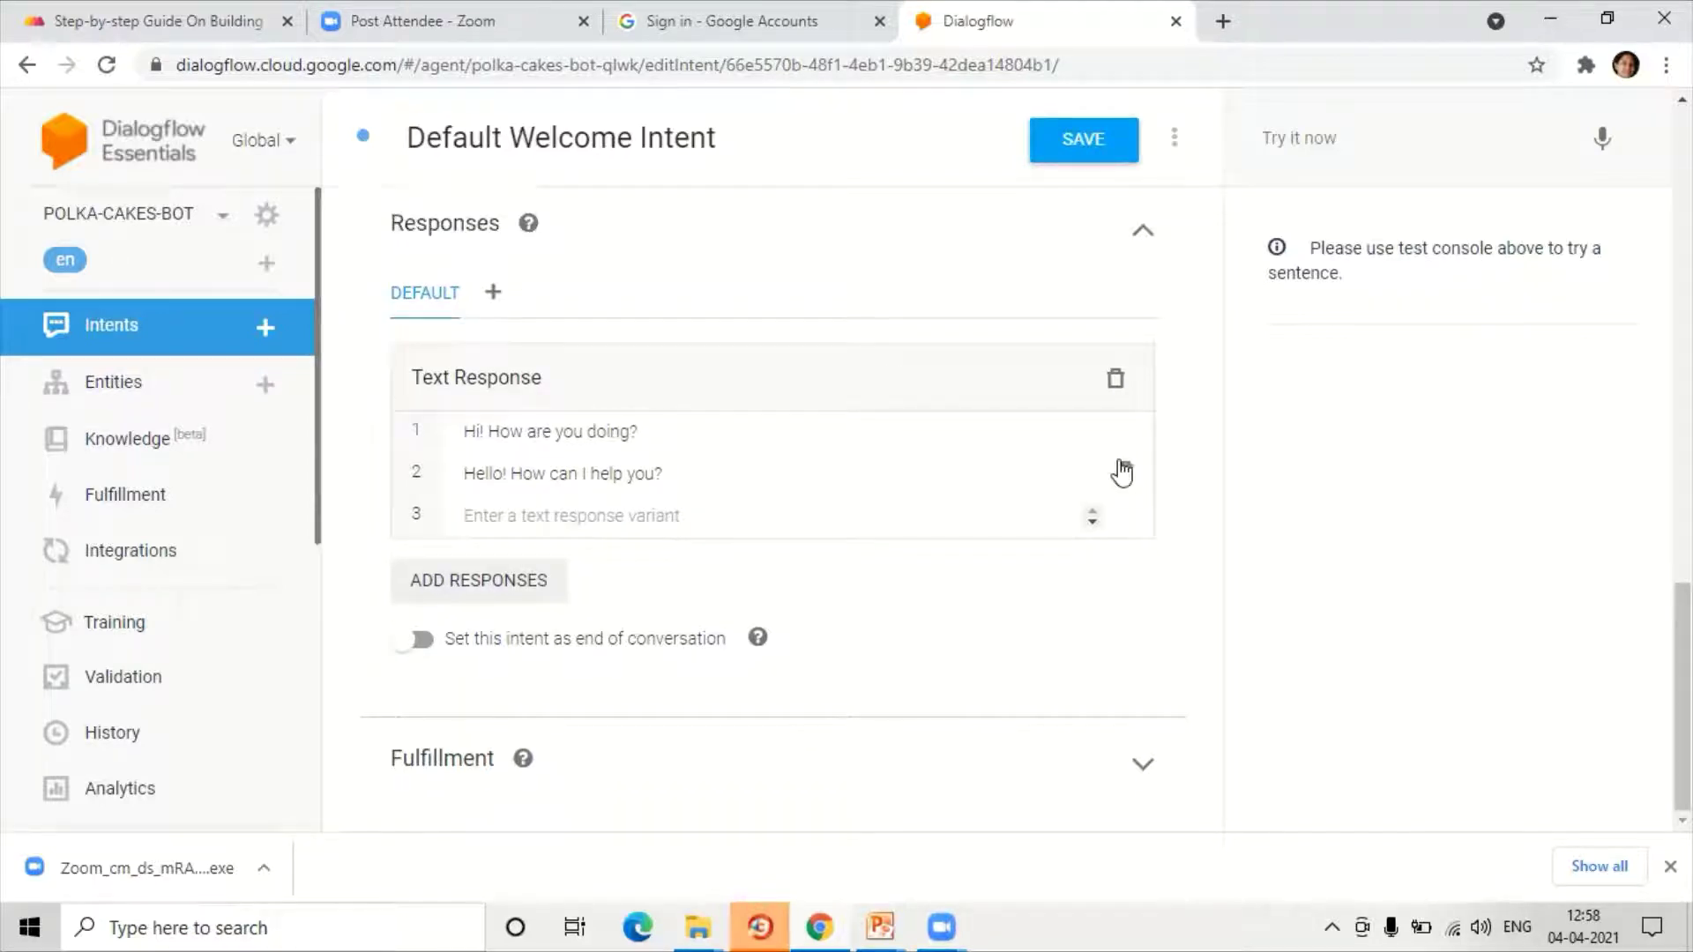
{"action": "left_click", "coordinate": [1122, 473]}
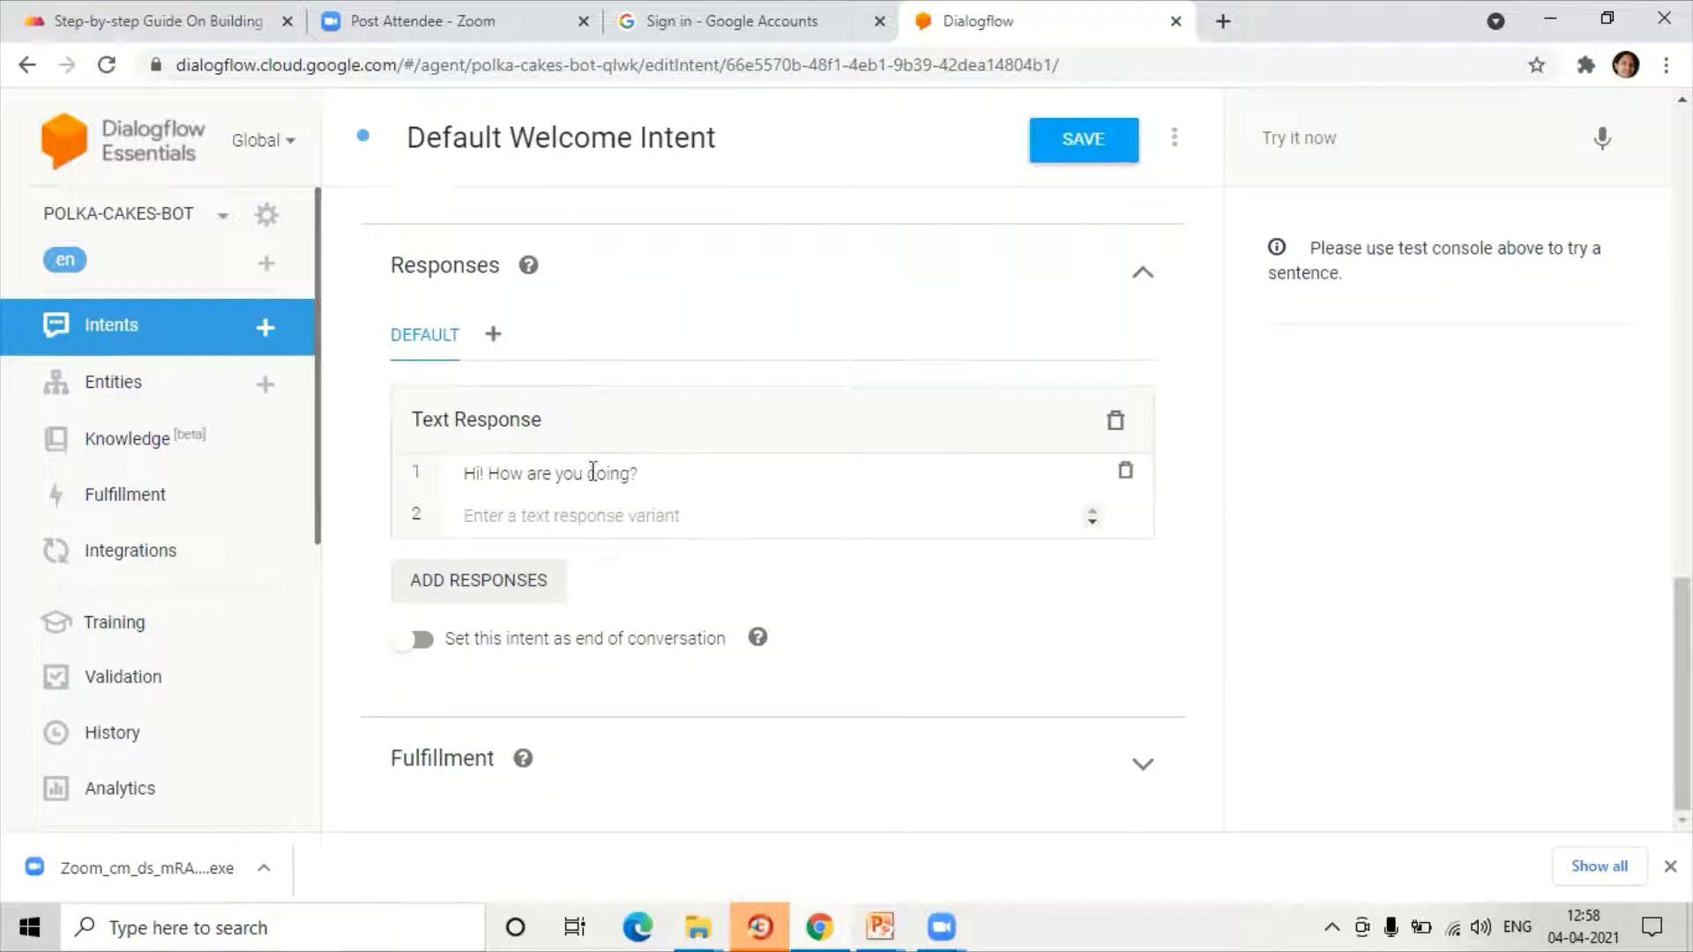
Step: Replace the first response text with 'Hi. I am Polka-Cakes-Bot.'
{"action": "left_click_drag", "start_coordinate": [467, 473], "coordinate": [683, 474]}
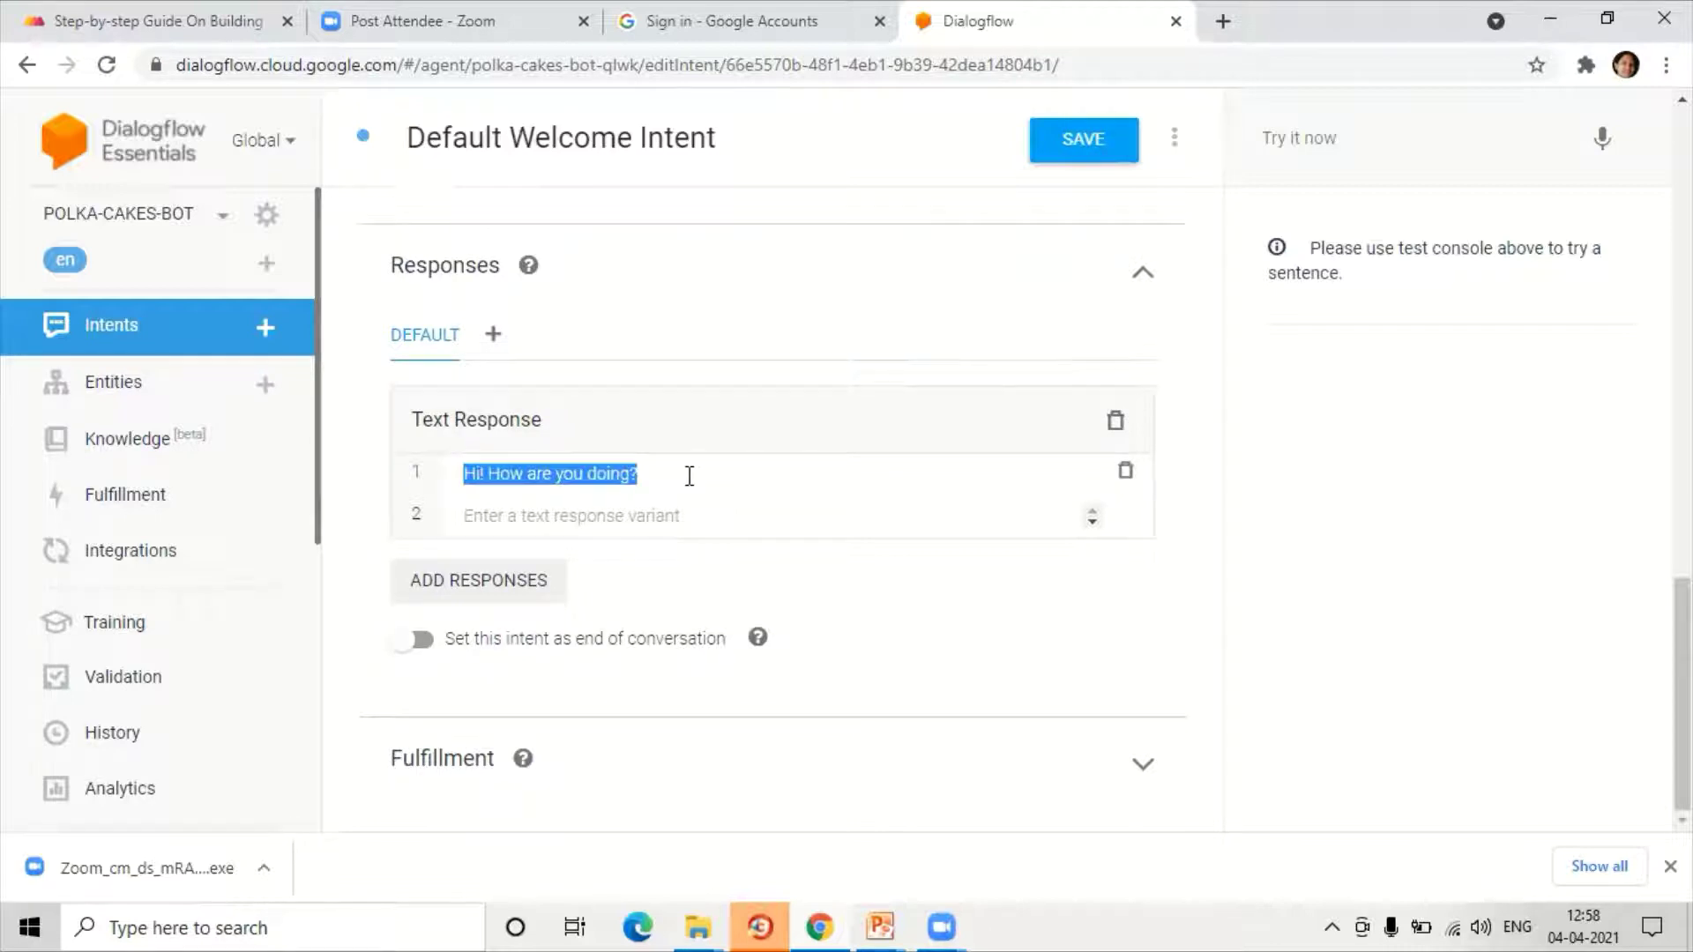
{"action": "type", "text": "Hi"}
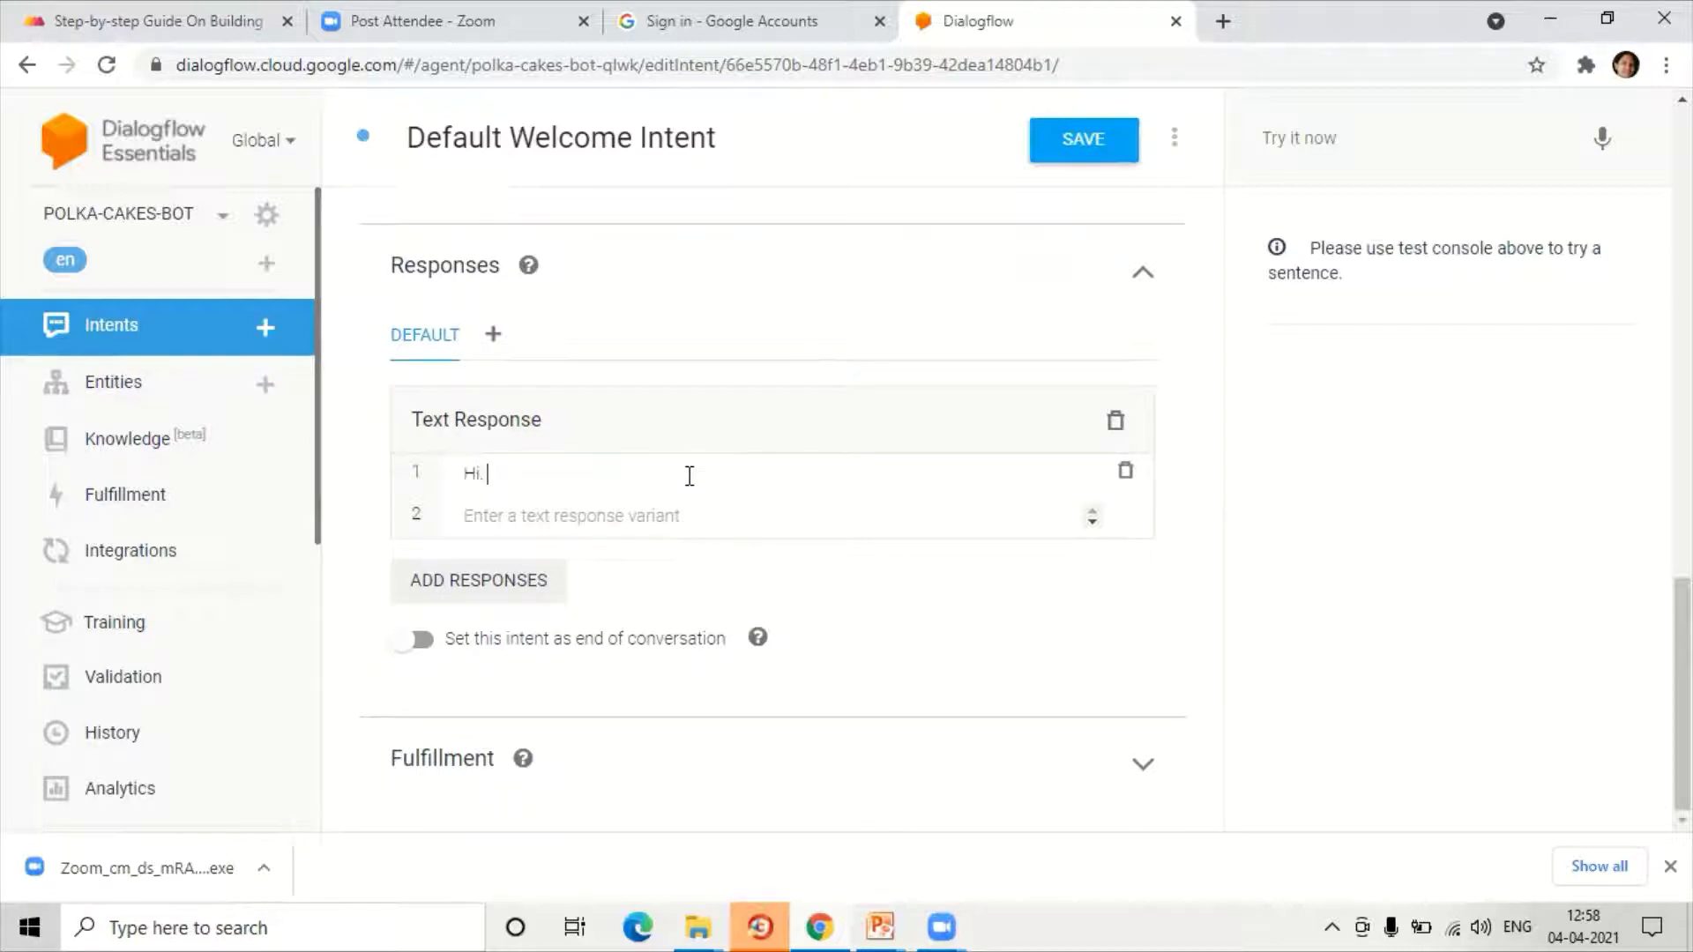
{"action": "type", "text": ". I am"}
{"action": "key", "text": "BackSpace"}
{"action": "key", "text": "BackSpace"}
{"action": "key", "text": "BackSpace"}
{"action": "type", "text": "am Polka-Cakes-Bot. H"}
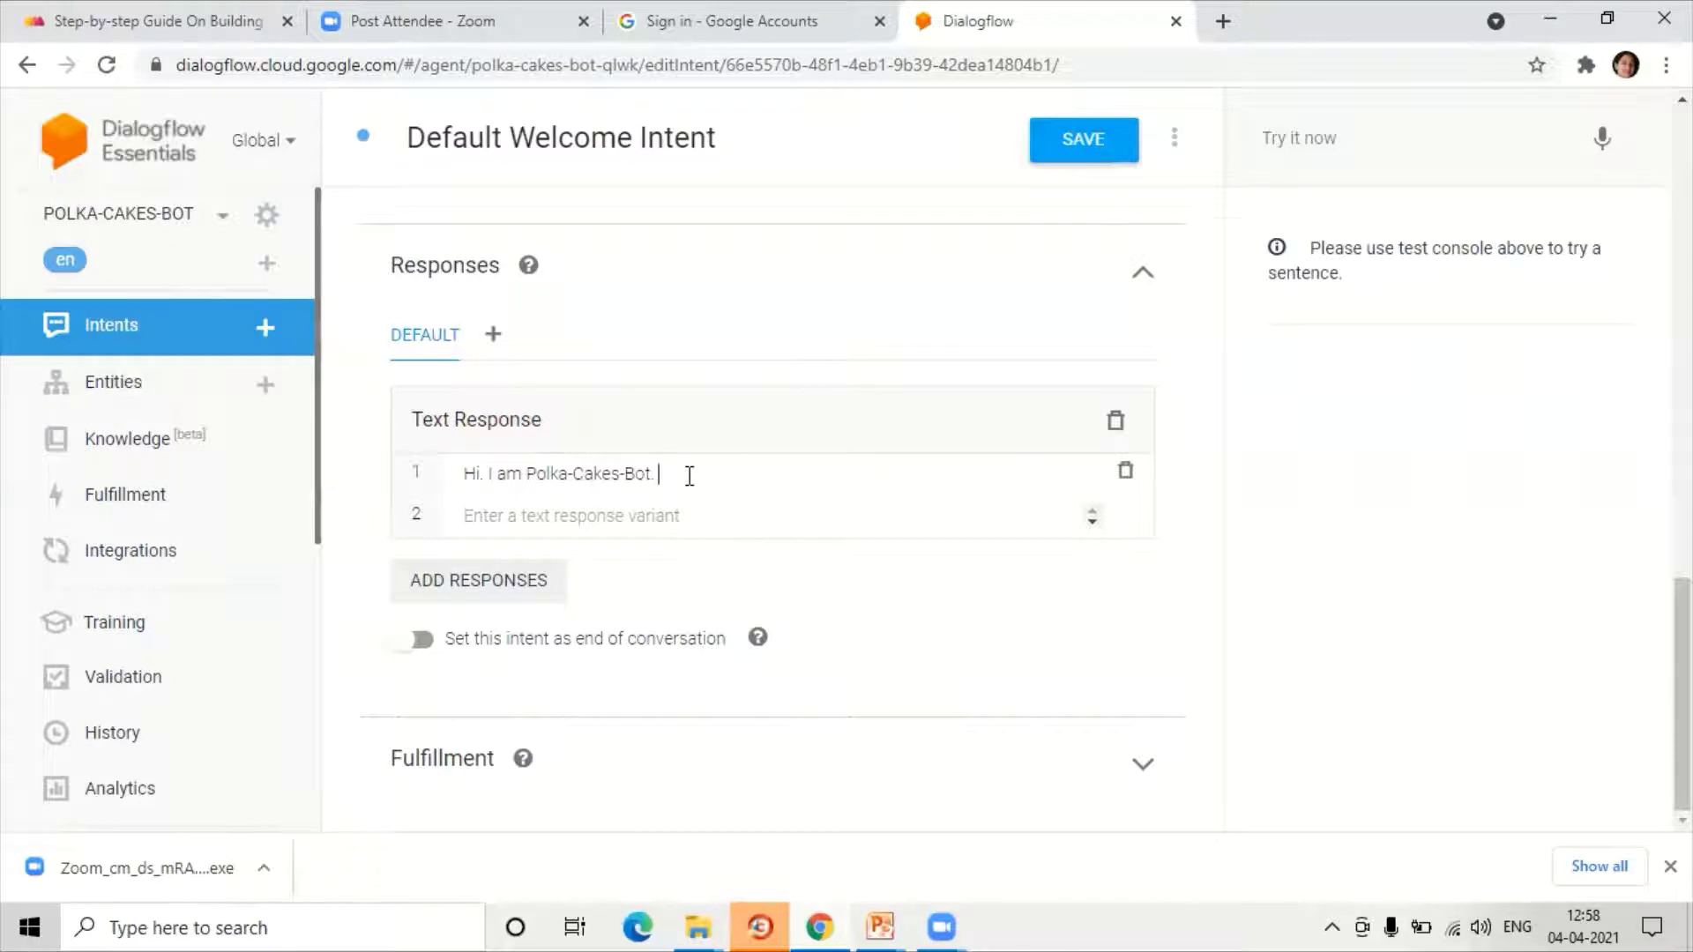
Step: Add a second text response 'What is your name?' and save the intent
{"action": "left_click", "coordinate": [461, 585]}
{"action": "left_click", "coordinate": [462, 583]}
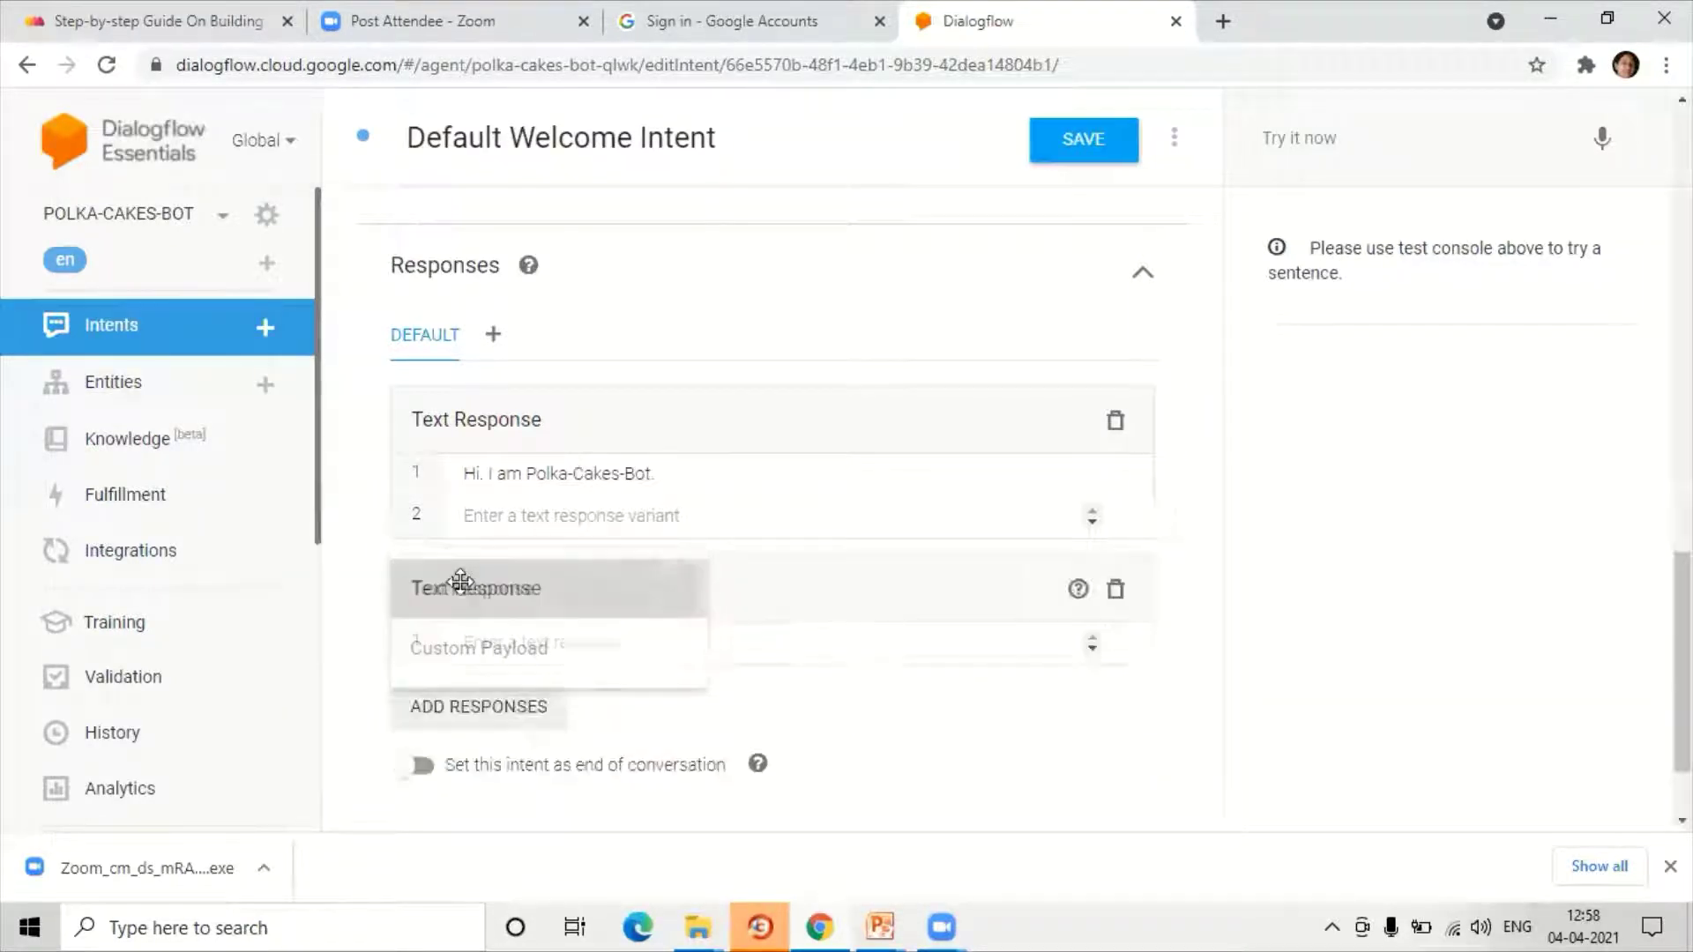
{"action": "type", "text": "W"}
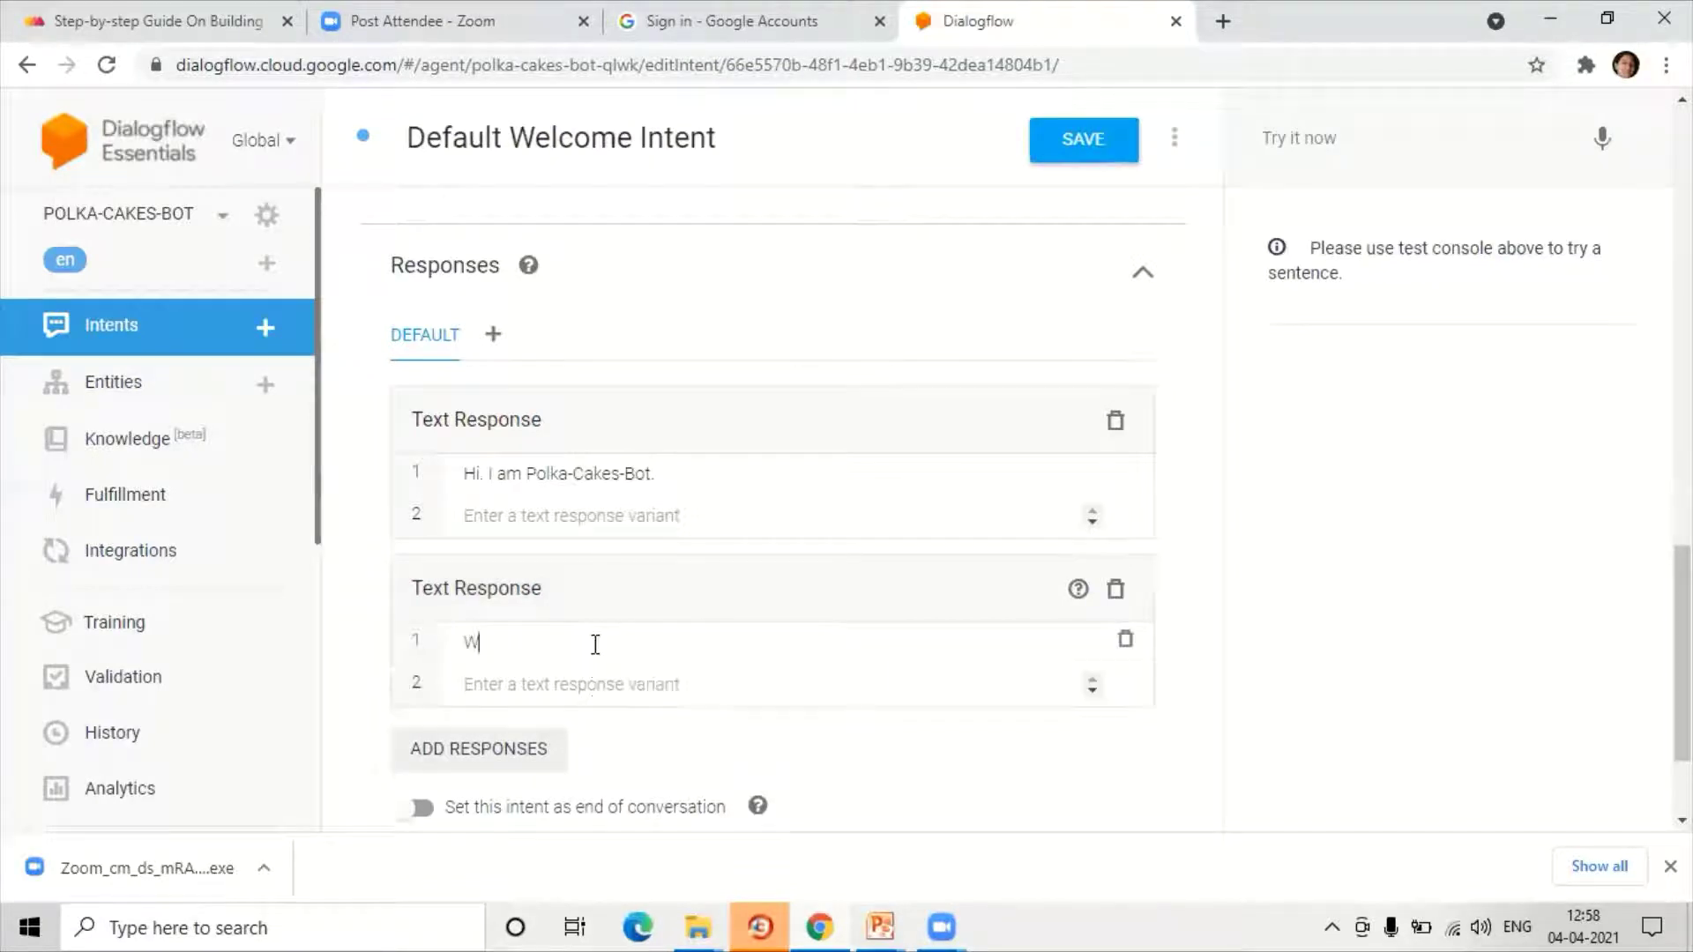
{"action": "type", "text": "hat is your name?"}
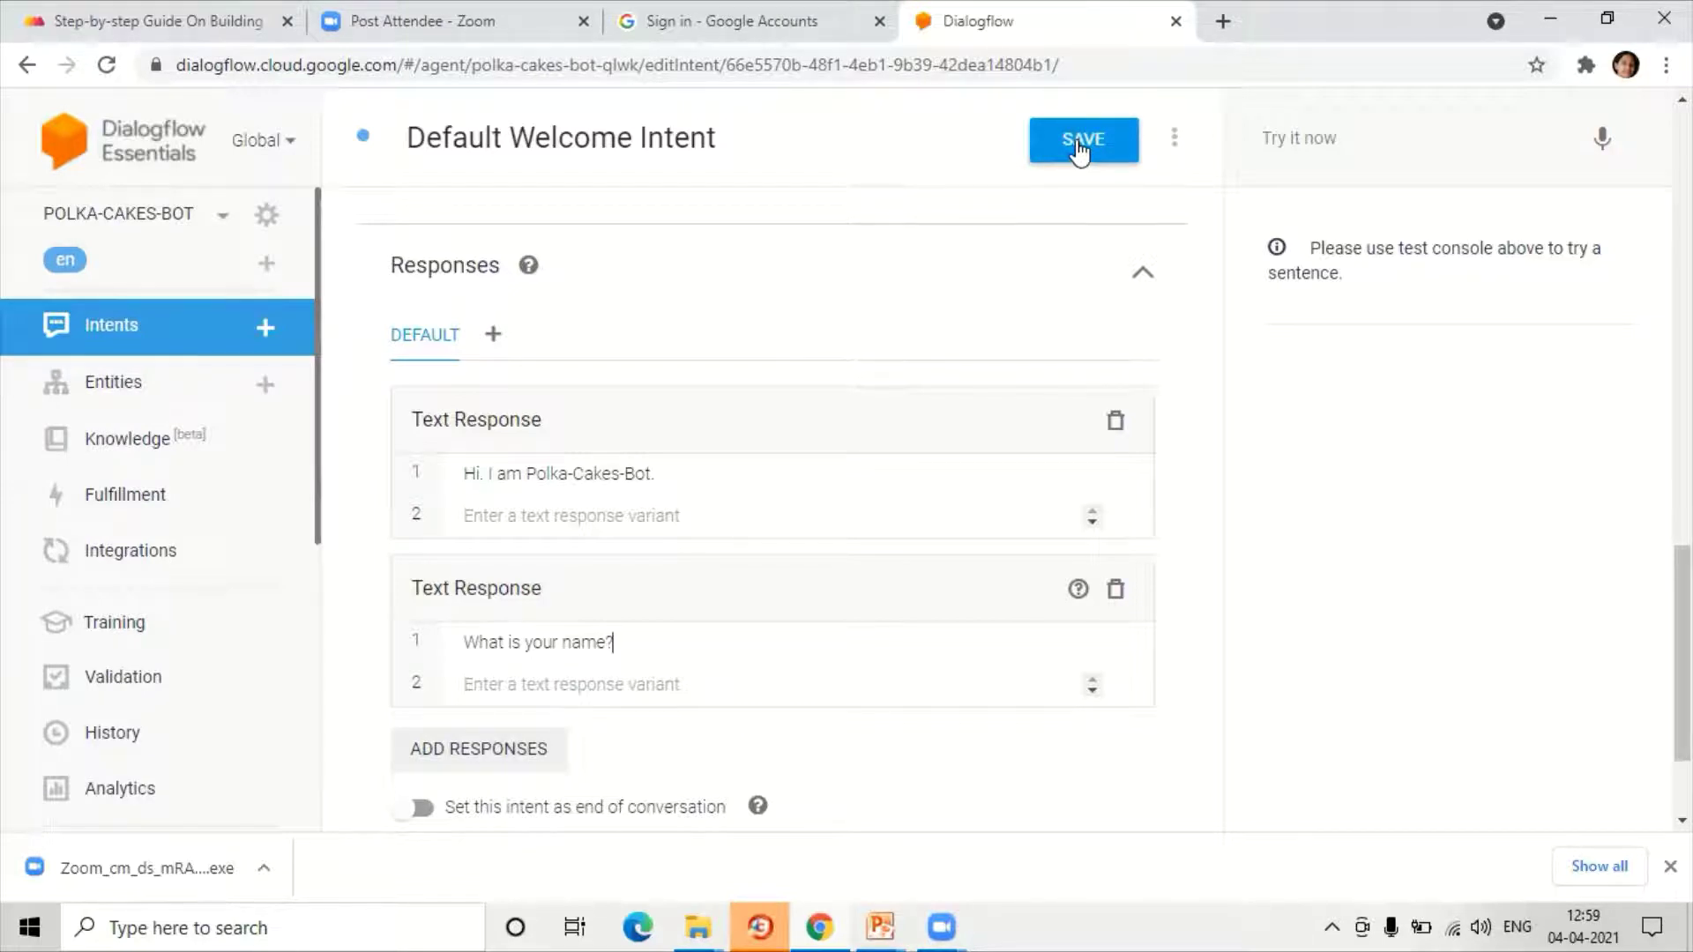
{"action": "left_click", "coordinate": [1077, 142]}
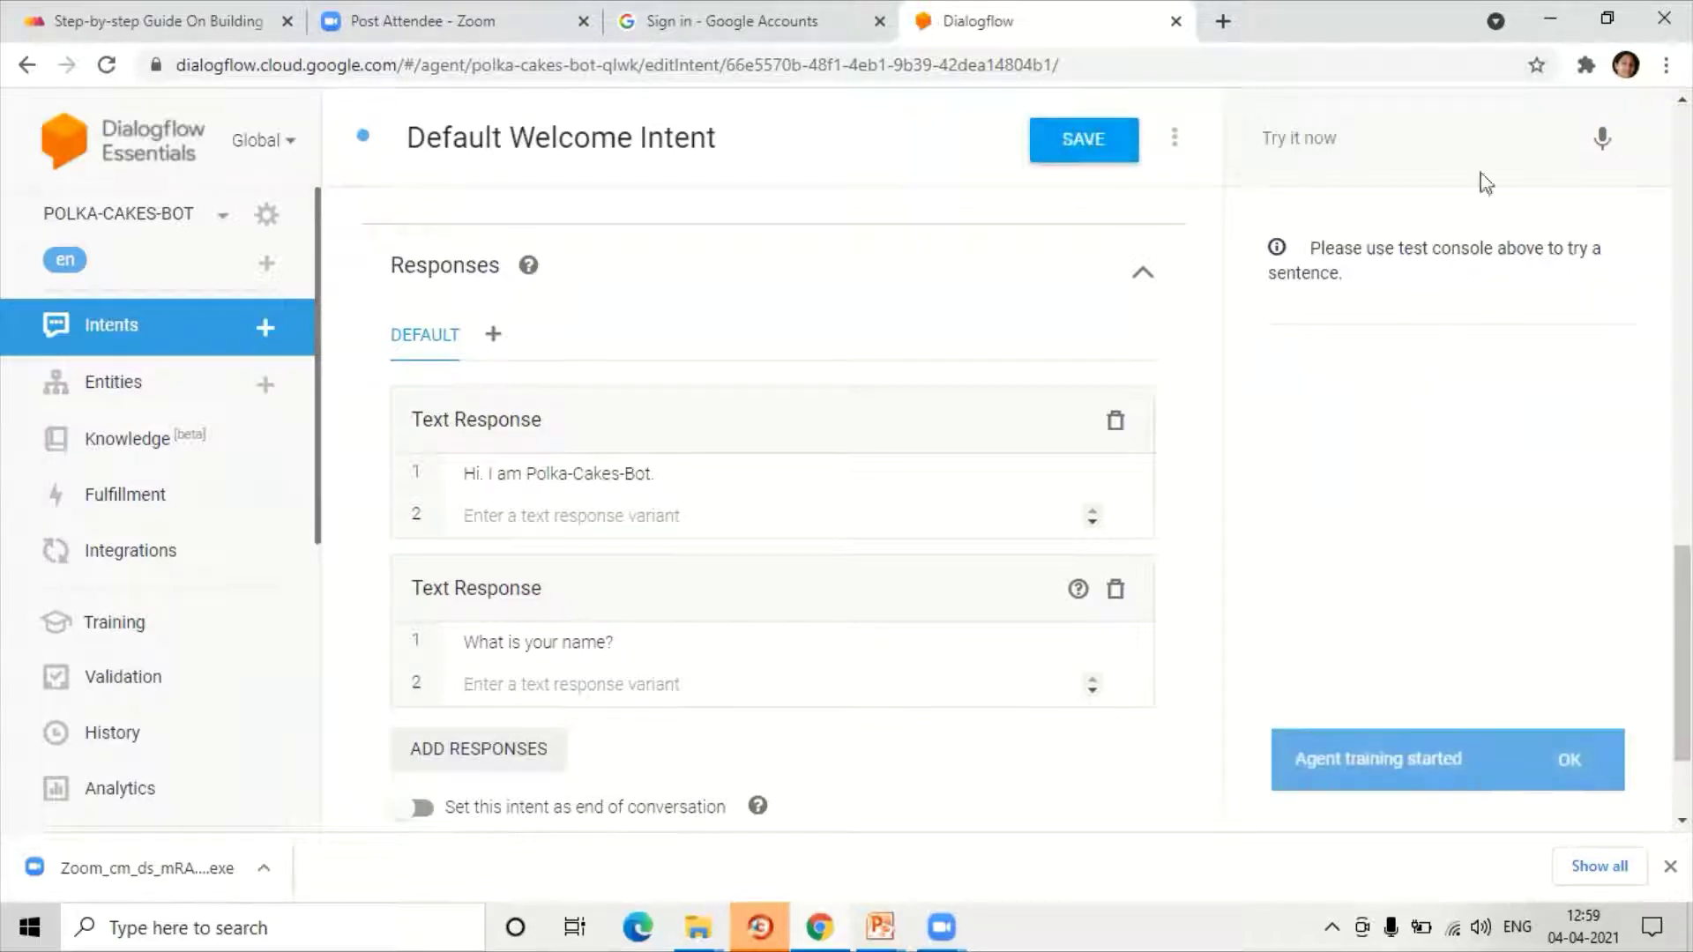
Step: Send 'hi' in Try it now, verify both welcome replies, then return to the Intents list
{"action": "left_click", "coordinate": [1279, 139]}
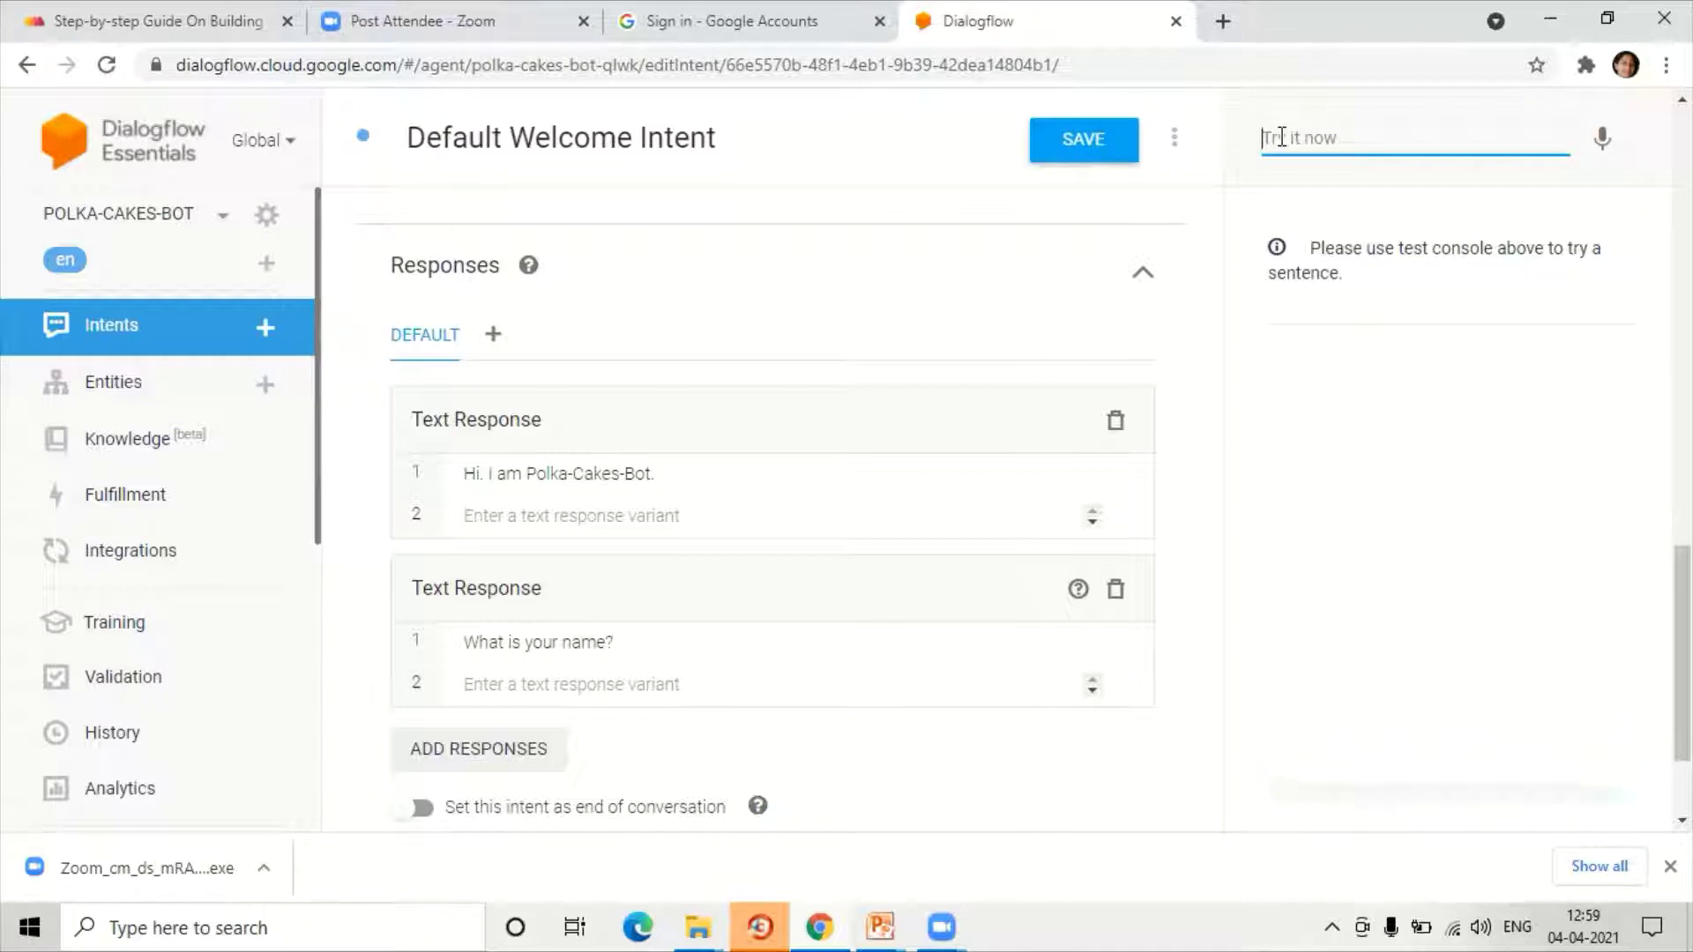
{"action": "type", "text": "H"}
{"action": "key", "text": "Return"}
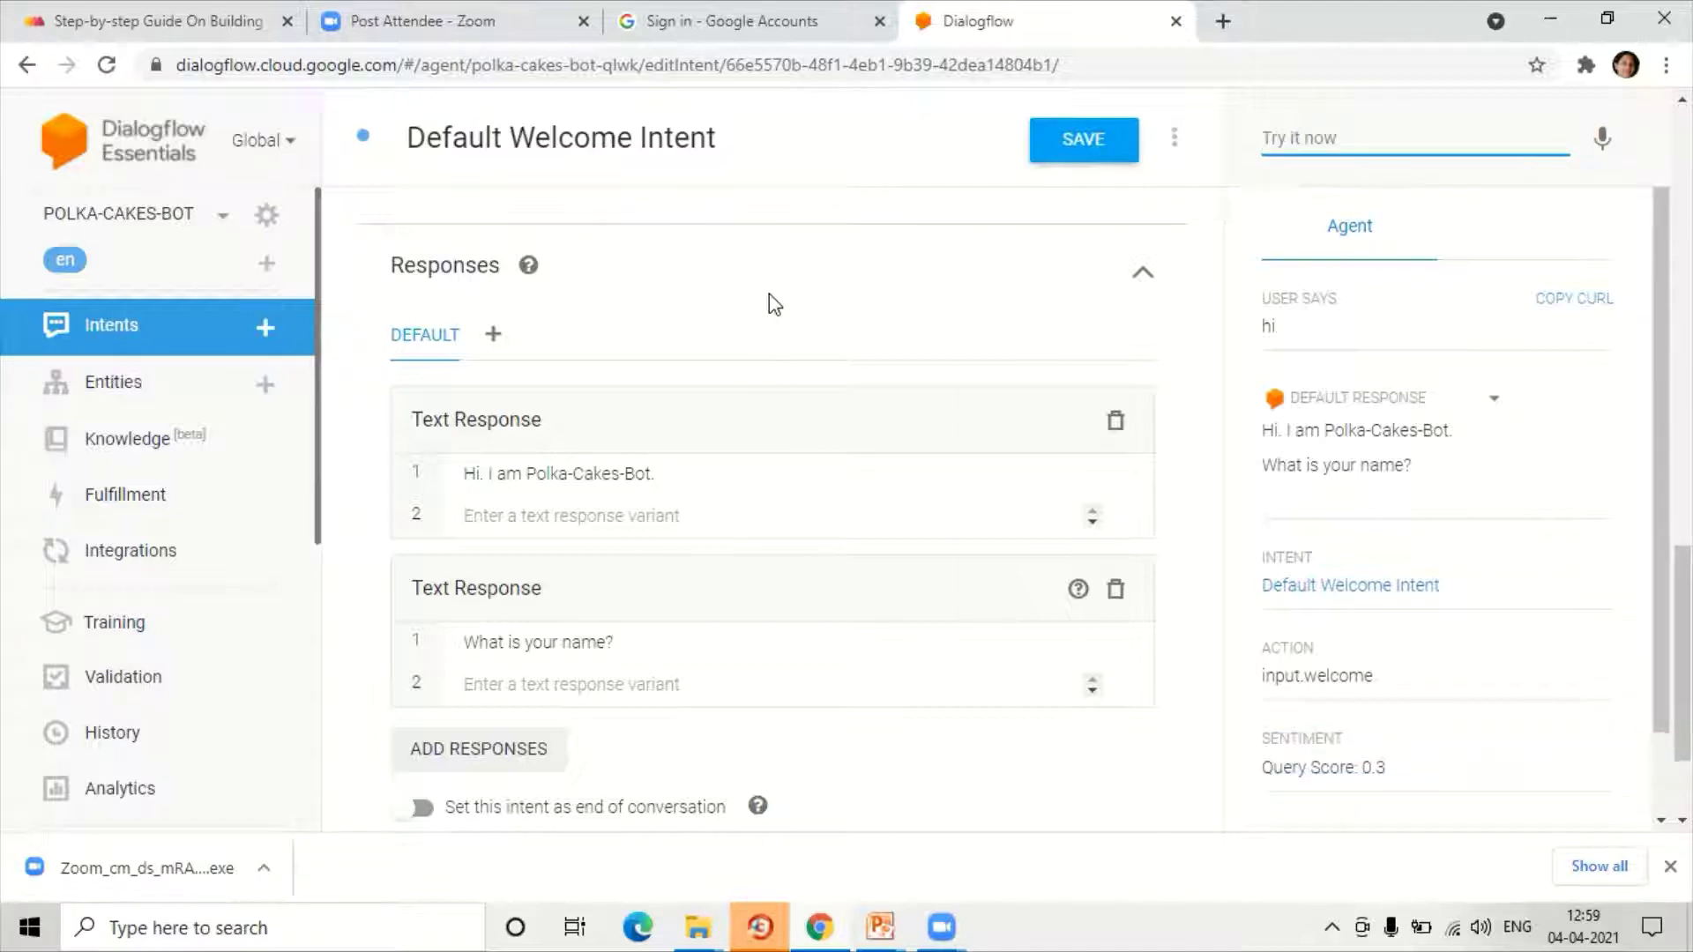
{"action": "left_click", "coordinate": [97, 330]}
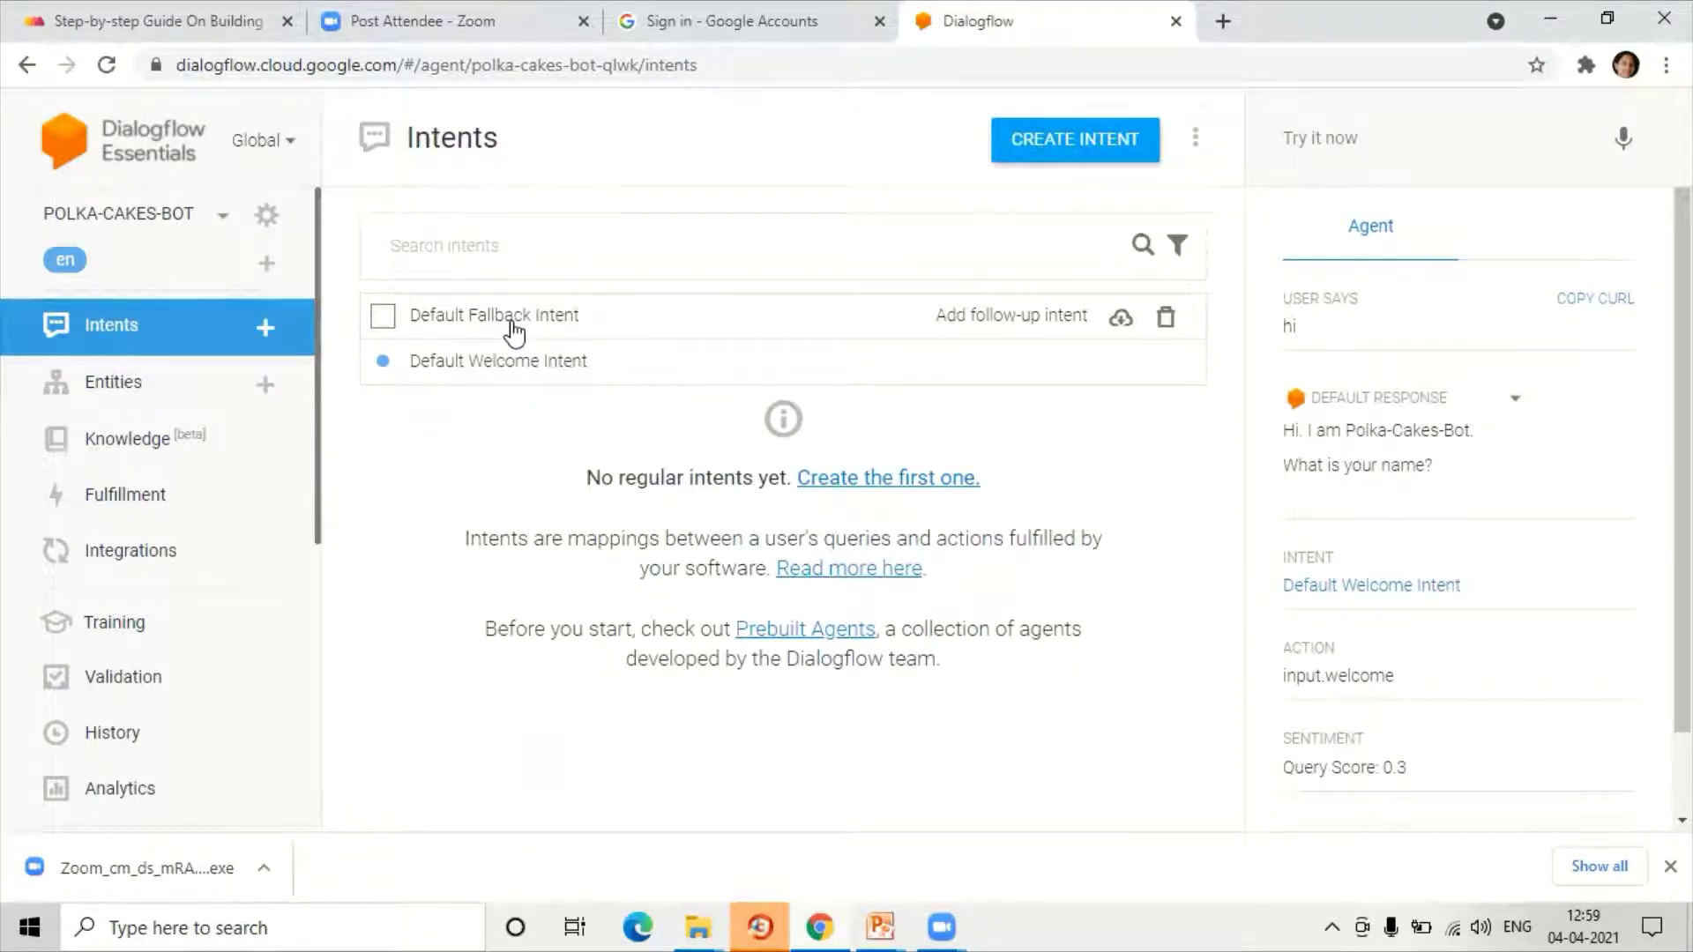
{"action": "left_click", "coordinate": [514, 332]}
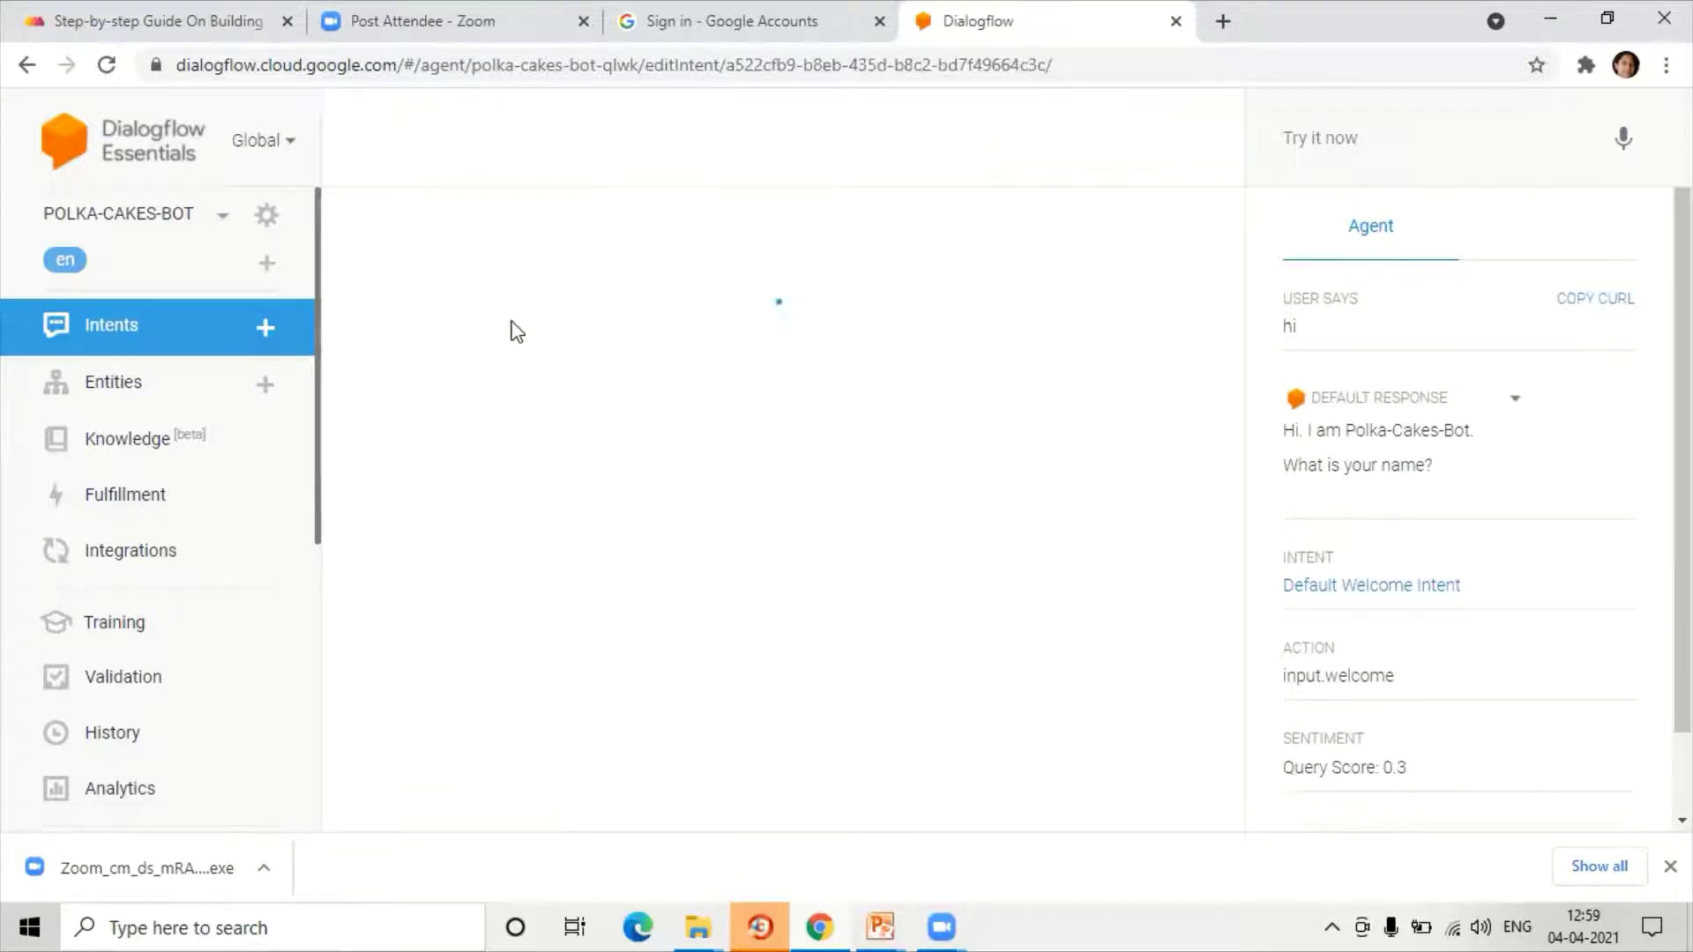
{"action": "scroll", "coordinate": [568, 461], "scroll_direction": "down", "scroll_amount": 3}
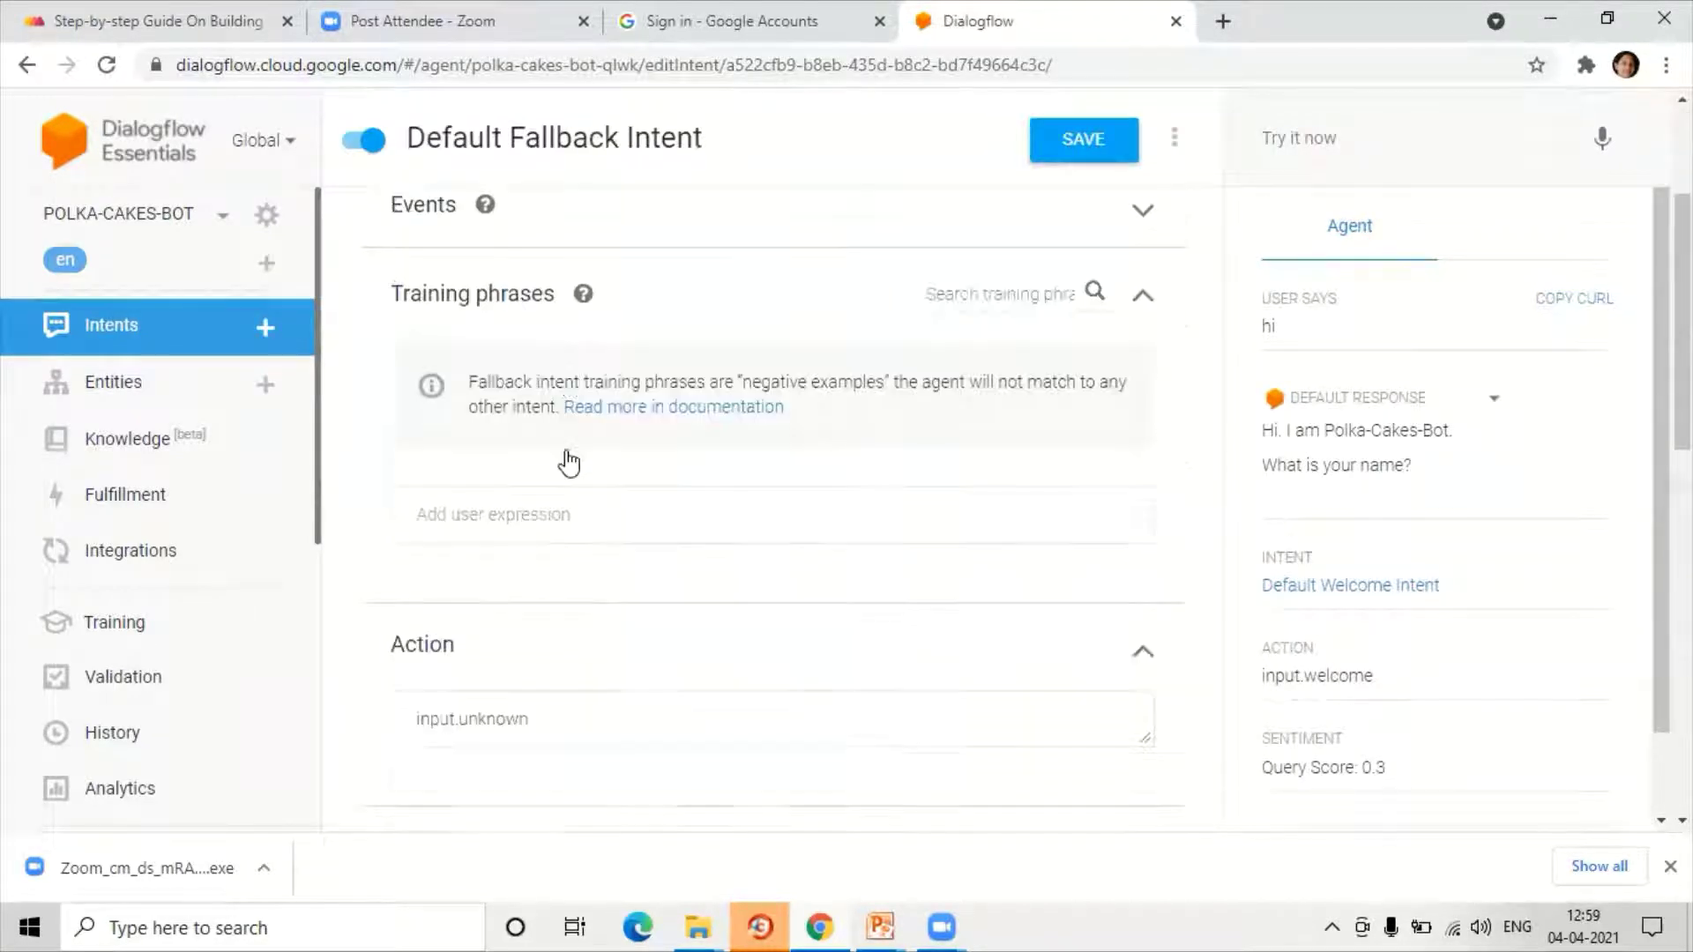
{"action": "scroll", "coordinate": [569, 461], "scroll_direction": "down", "scroll_amount": 1}
{"action": "scroll", "coordinate": [572, 461], "scroll_direction": "down", "scroll_amount": 5}
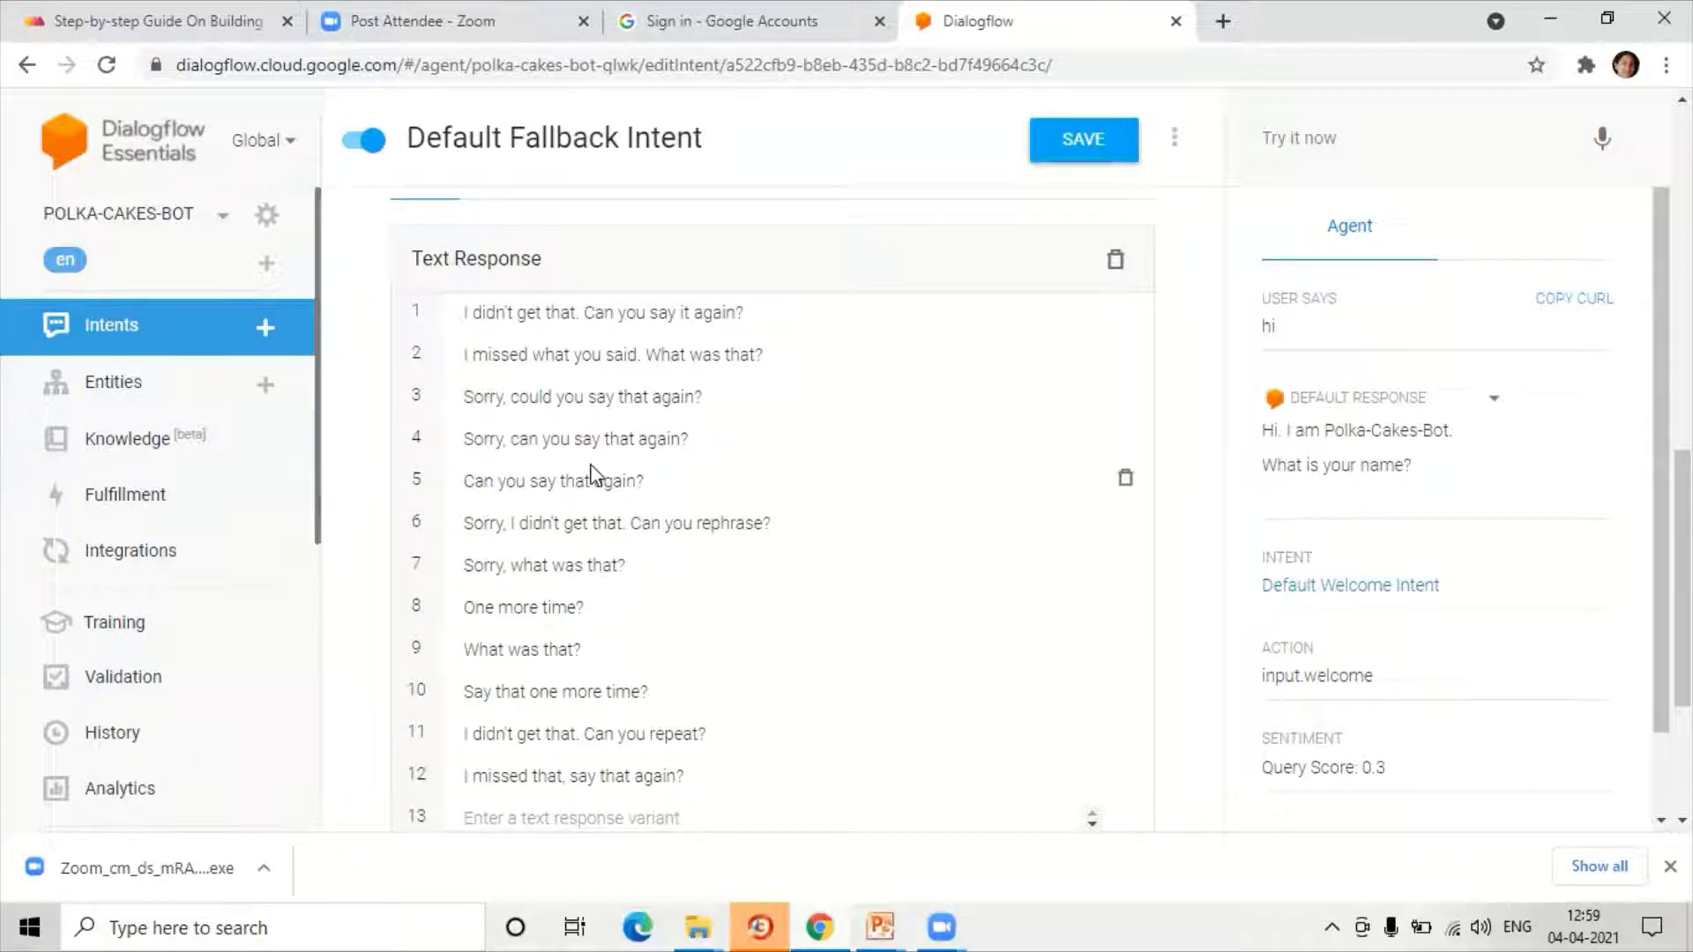
{"action": "scroll", "coordinate": [593, 476], "scroll_direction": "down", "scroll_amount": 1}
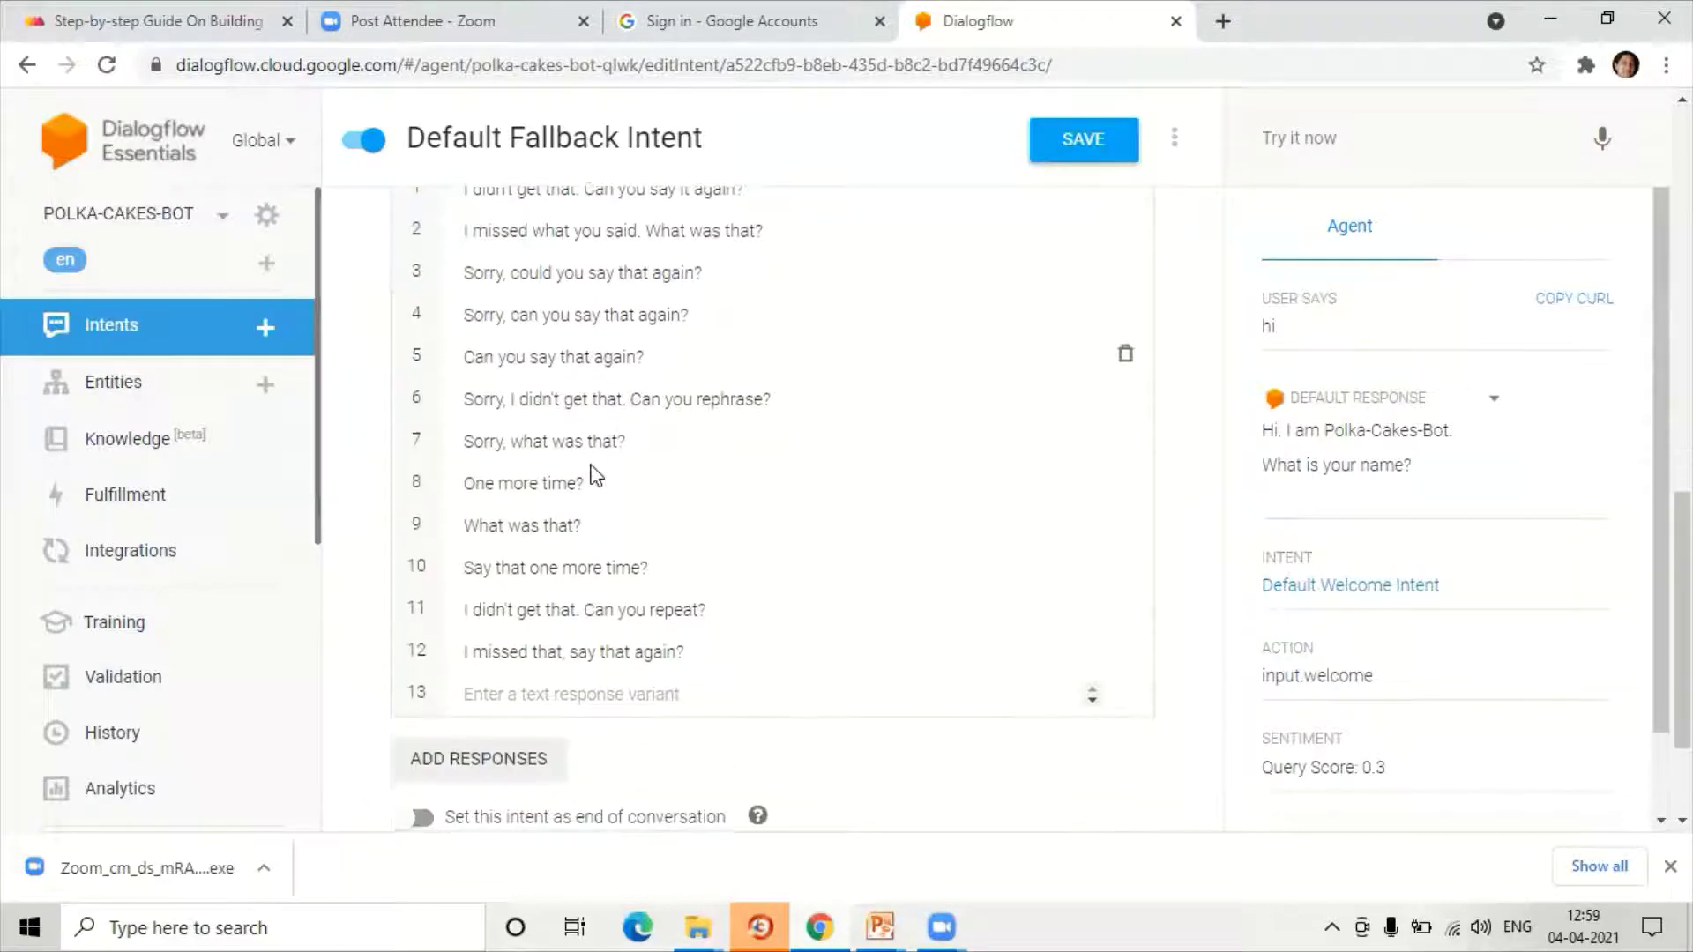
{"action": "scroll", "coordinate": [605, 546], "scroll_direction": "up", "scroll_amount": 1}
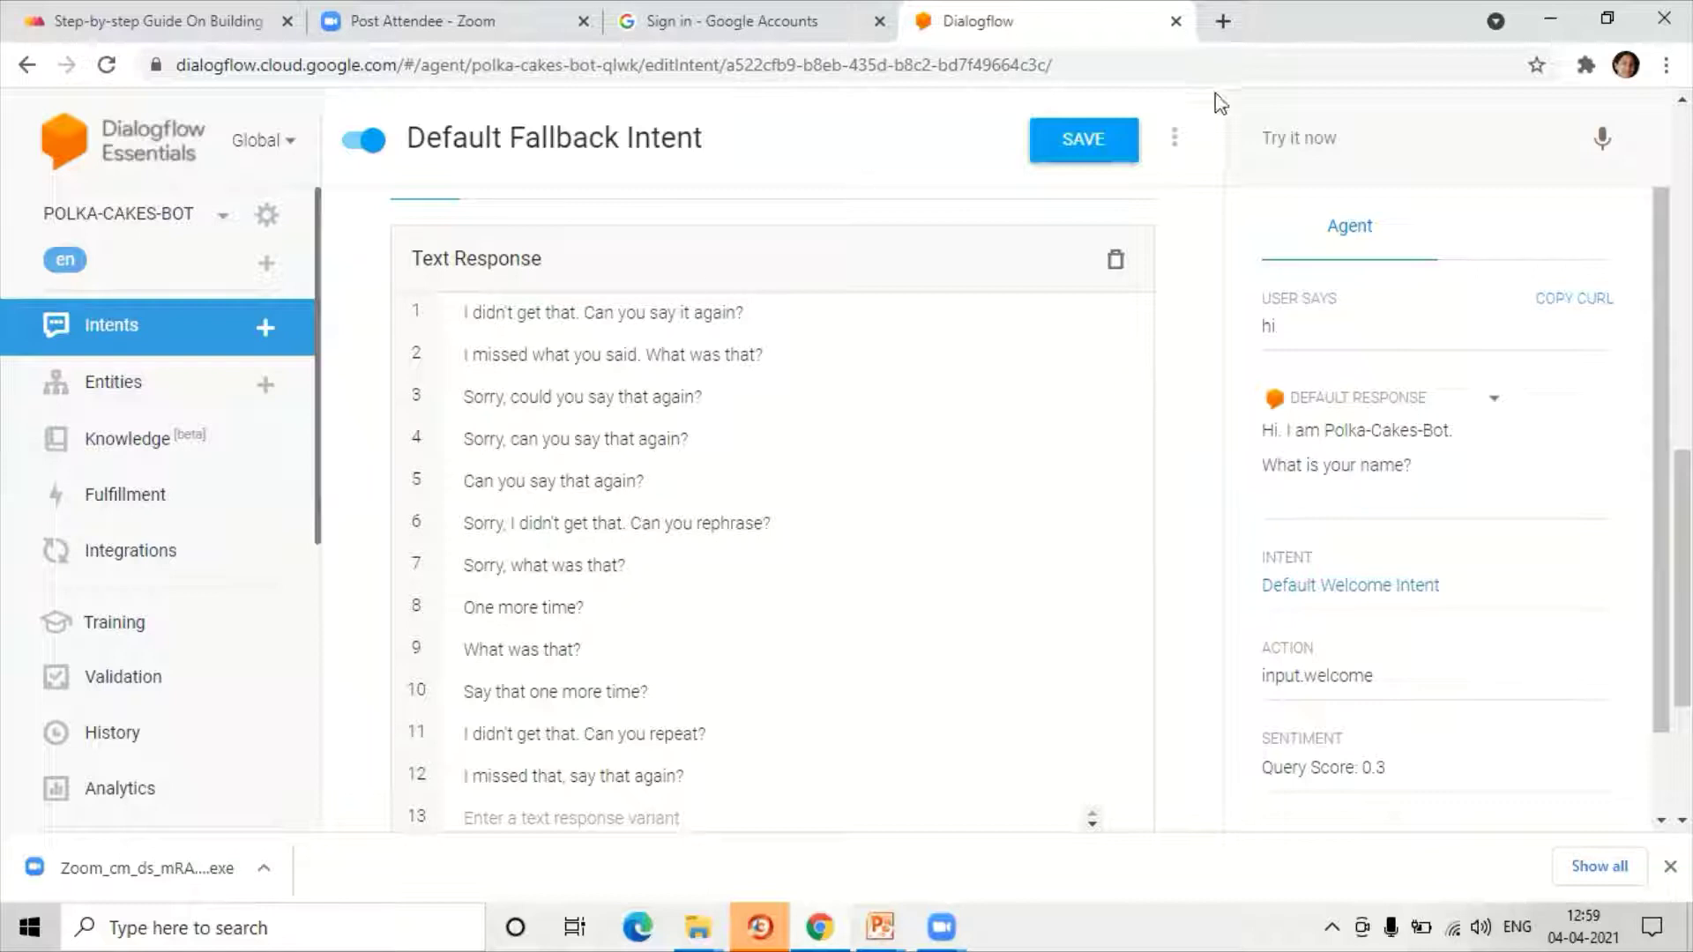
{"action": "left_click", "coordinate": [1309, 140]}
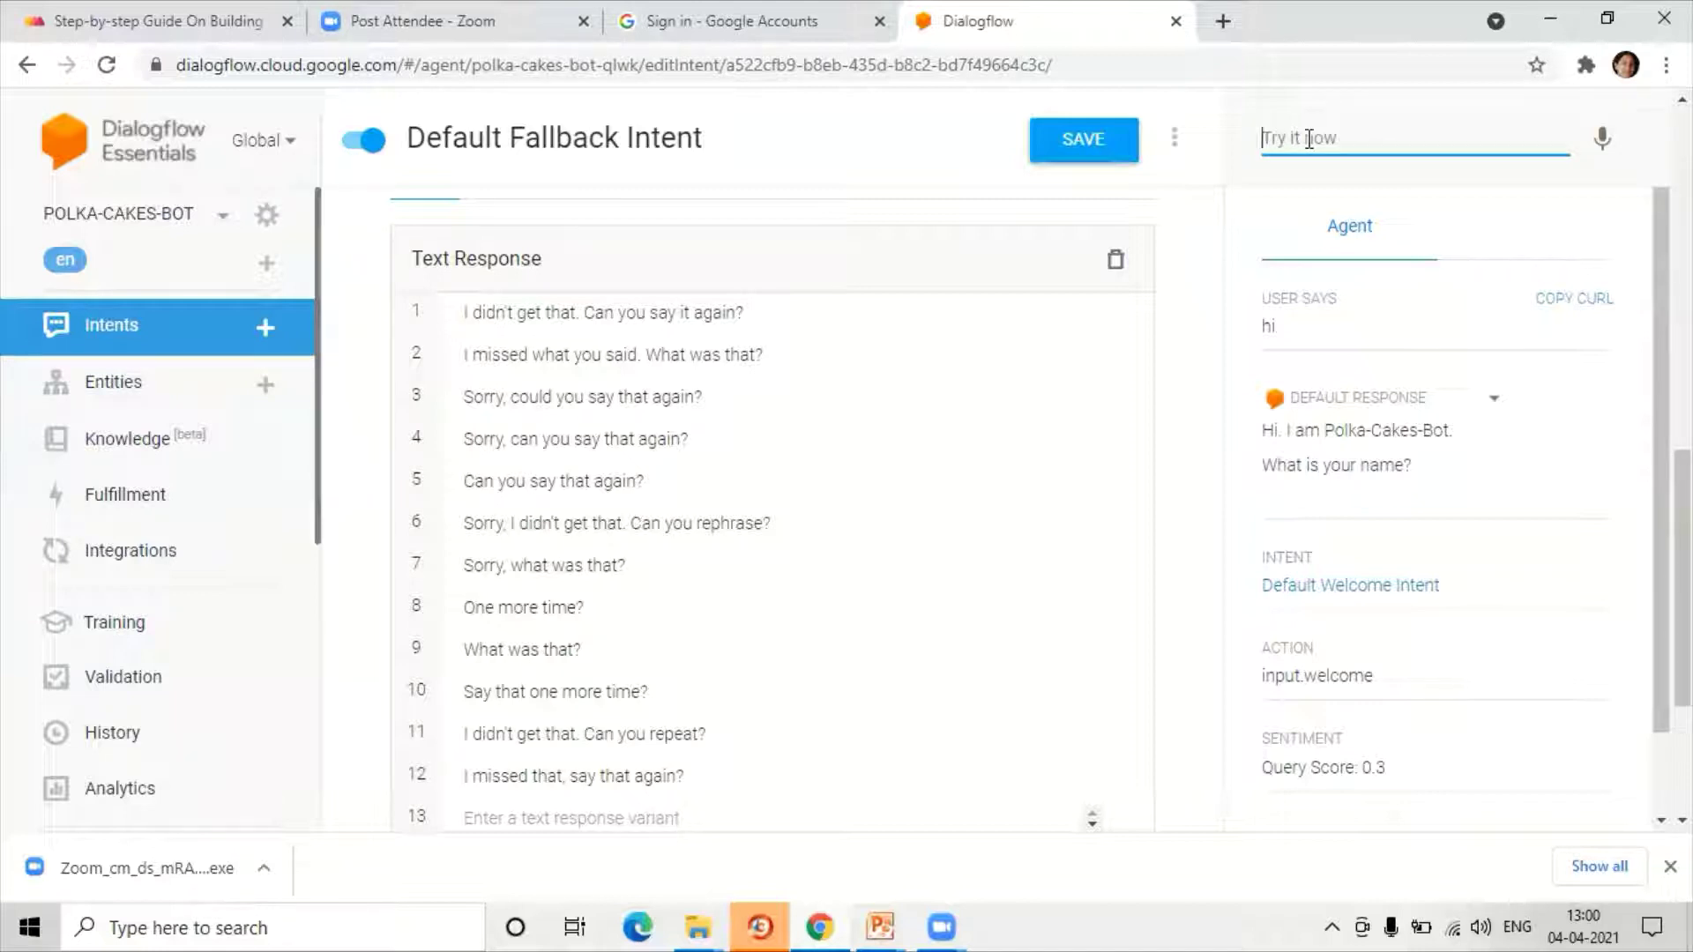
Step: Test 'order a cake' and check that it returns a Default Fallback reply
{"action": "type", "text": "order a cake"}
{"action": "key", "text": "Return"}
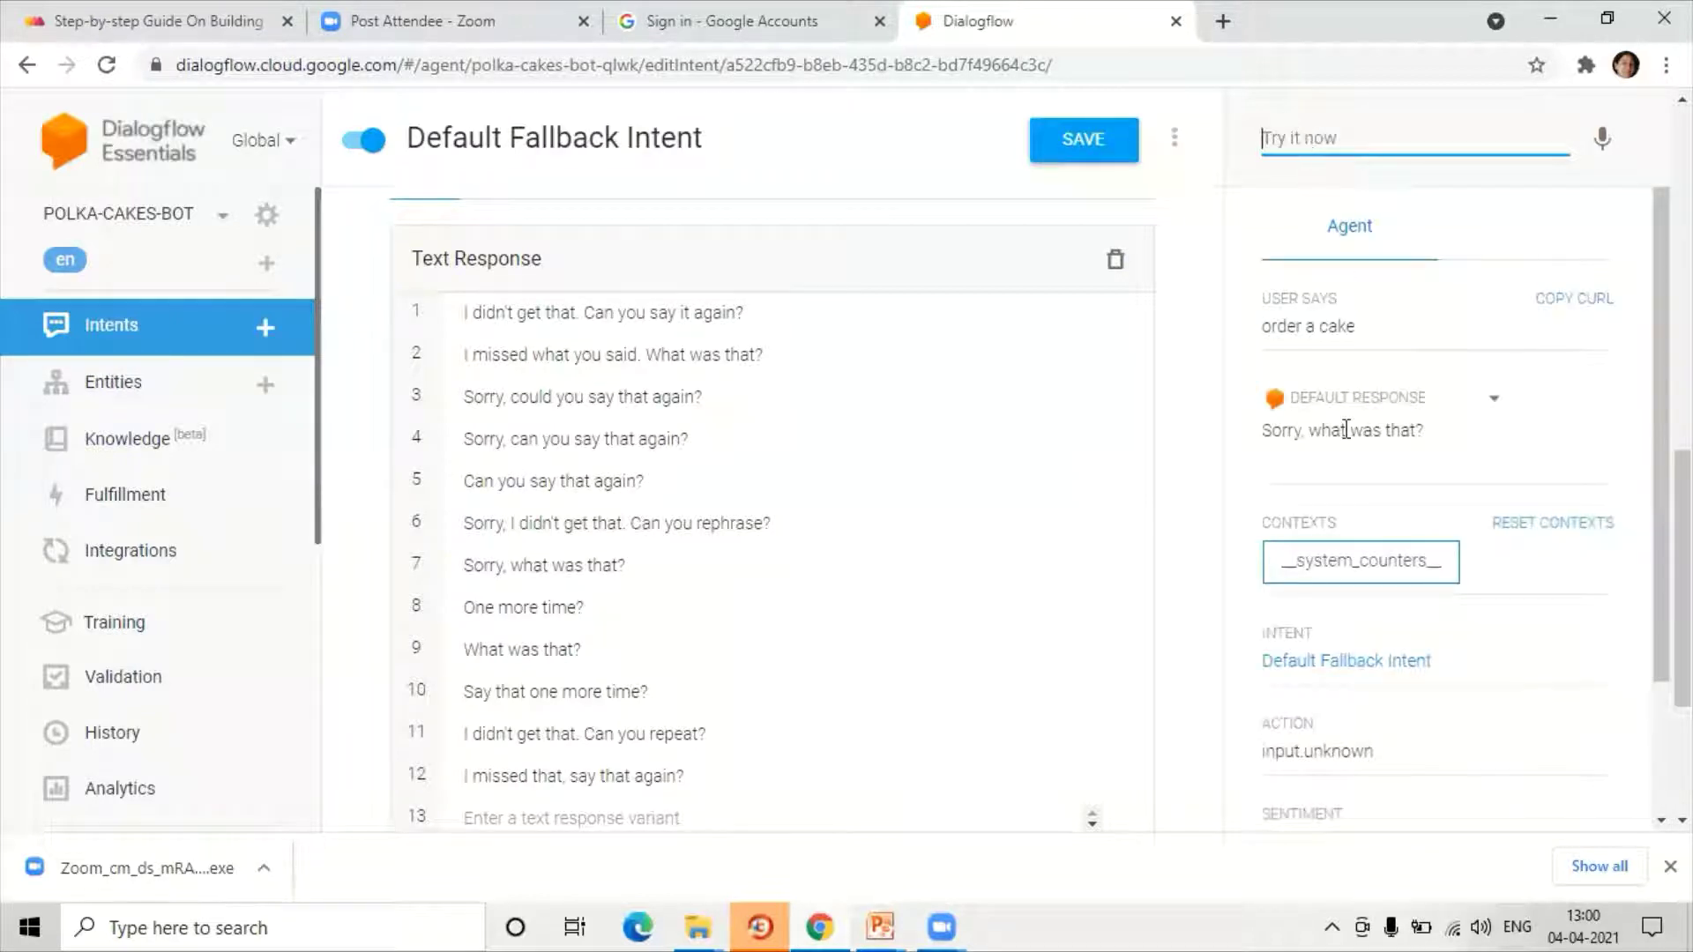
{"action": "left_click_drag", "start_coordinate": [566, 391], "coordinate": [693, 408]}
{"action": "left_click_drag", "start_coordinate": [567, 460], "coordinate": [651, 476]}
{"action": "left_click_drag", "start_coordinate": [563, 522], "coordinate": [643, 523]}
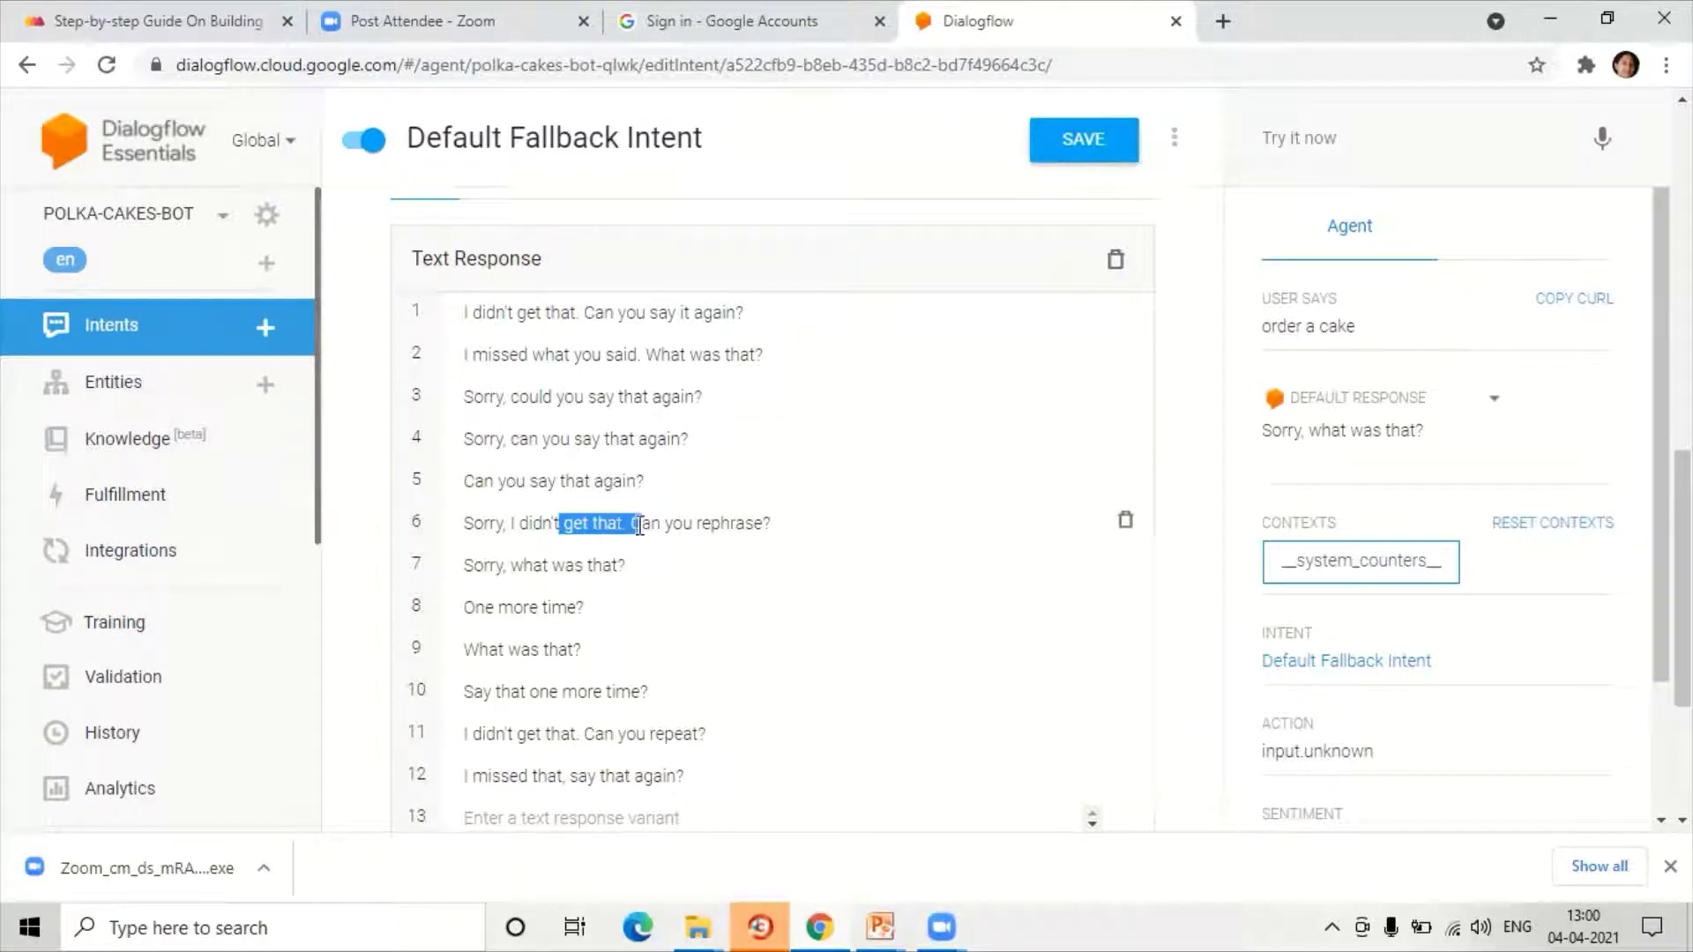
Step: Test 'cake', confirm the fallback reply, and return to the Intents list
{"action": "left_click", "coordinate": [1336, 133]}
{"action": "type", "text": "cake"}
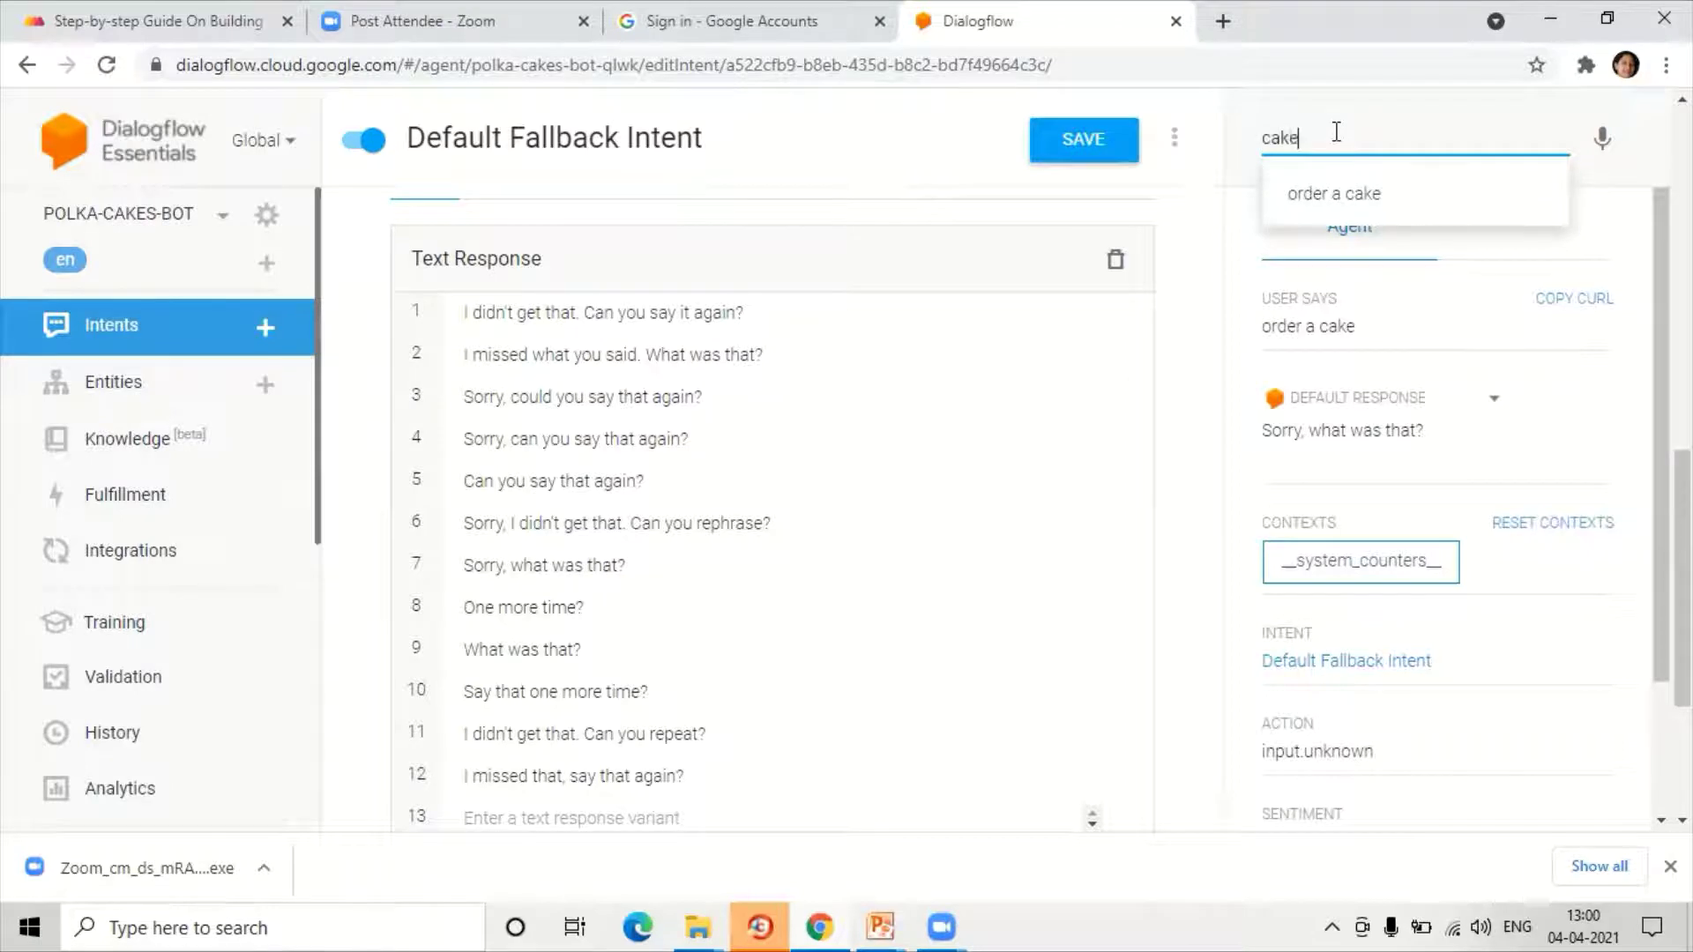
{"action": "key", "text": "Return"}
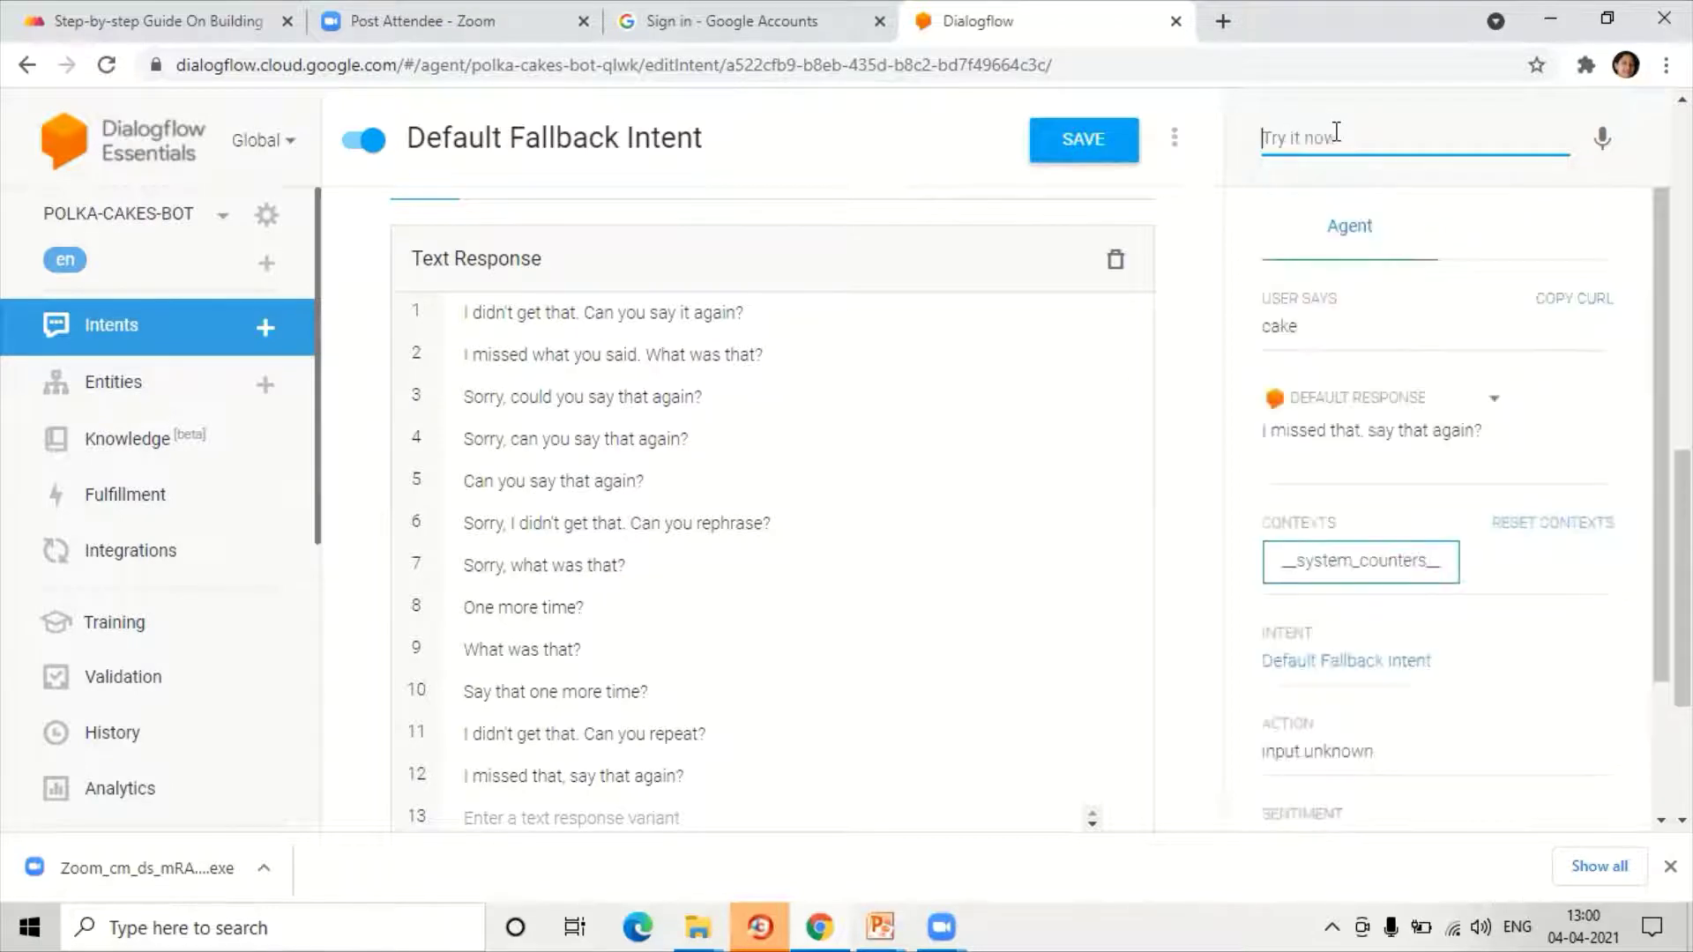
{"action": "left_click_drag", "start_coordinate": [1290, 432], "coordinate": [1496, 450]}
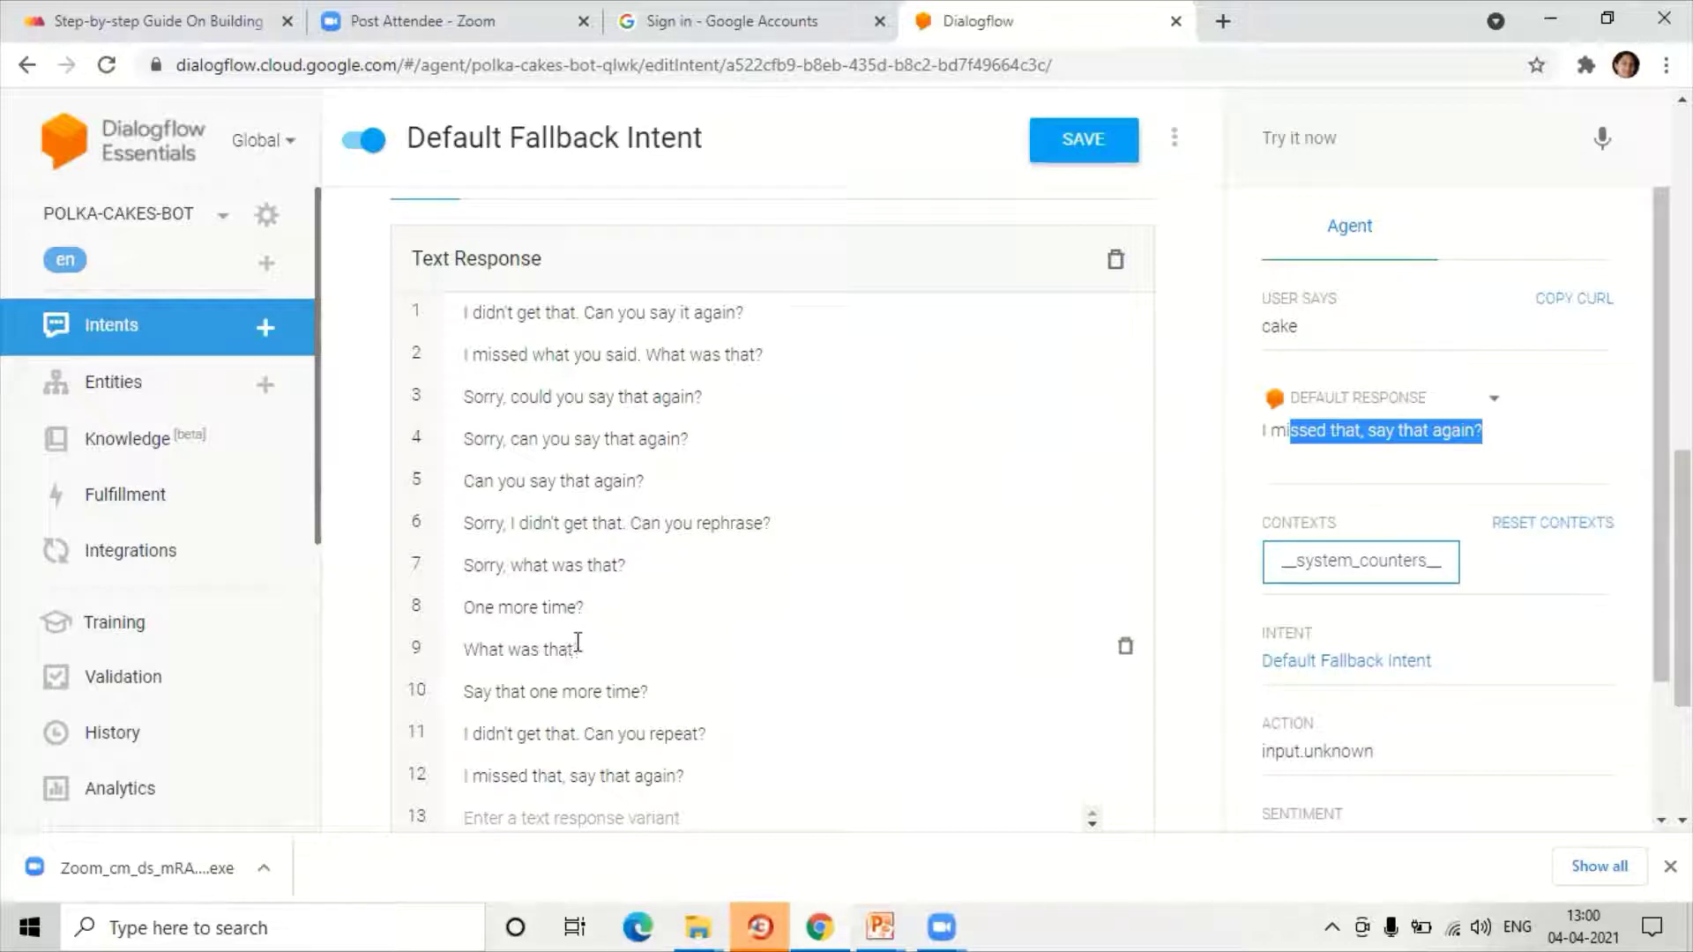
{"action": "scroll", "coordinate": [627, 577], "scroll_direction": "up", "scroll_amount": 4}
{"action": "scroll", "coordinate": [627, 578], "scroll_direction": "up", "scroll_amount": 7}
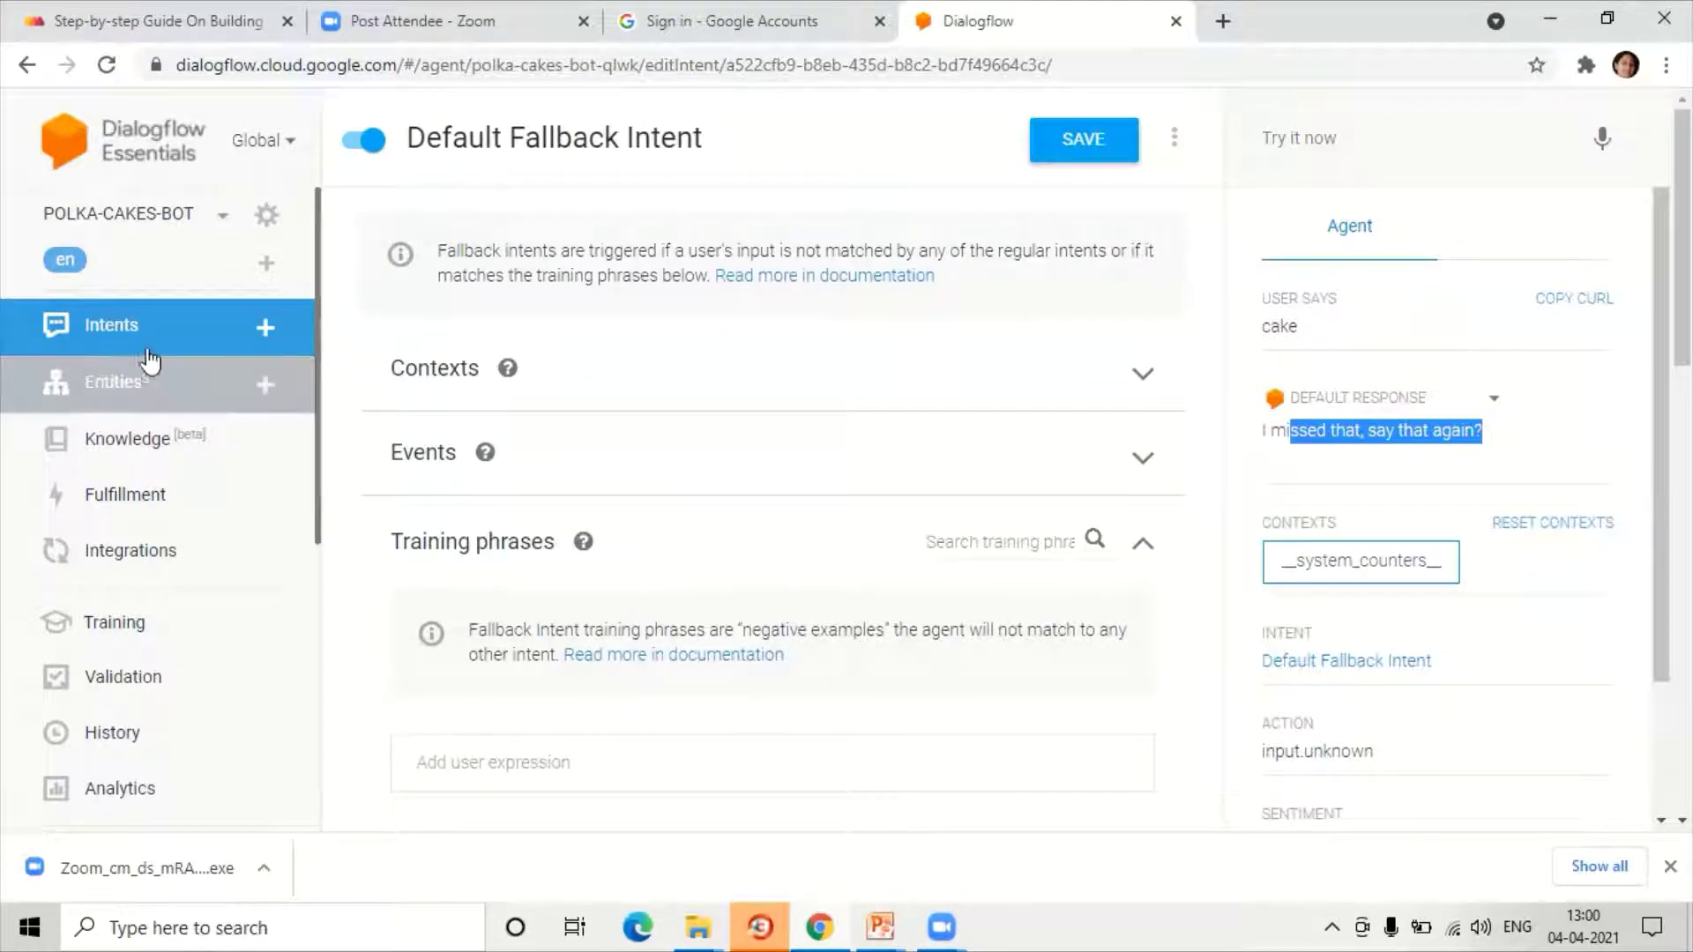
{"action": "scroll", "coordinate": [652, 510], "scroll_direction": "down", "scroll_amount": 4}
{"action": "scroll", "coordinate": [650, 505], "scroll_direction": "down", "scroll_amount": 7}
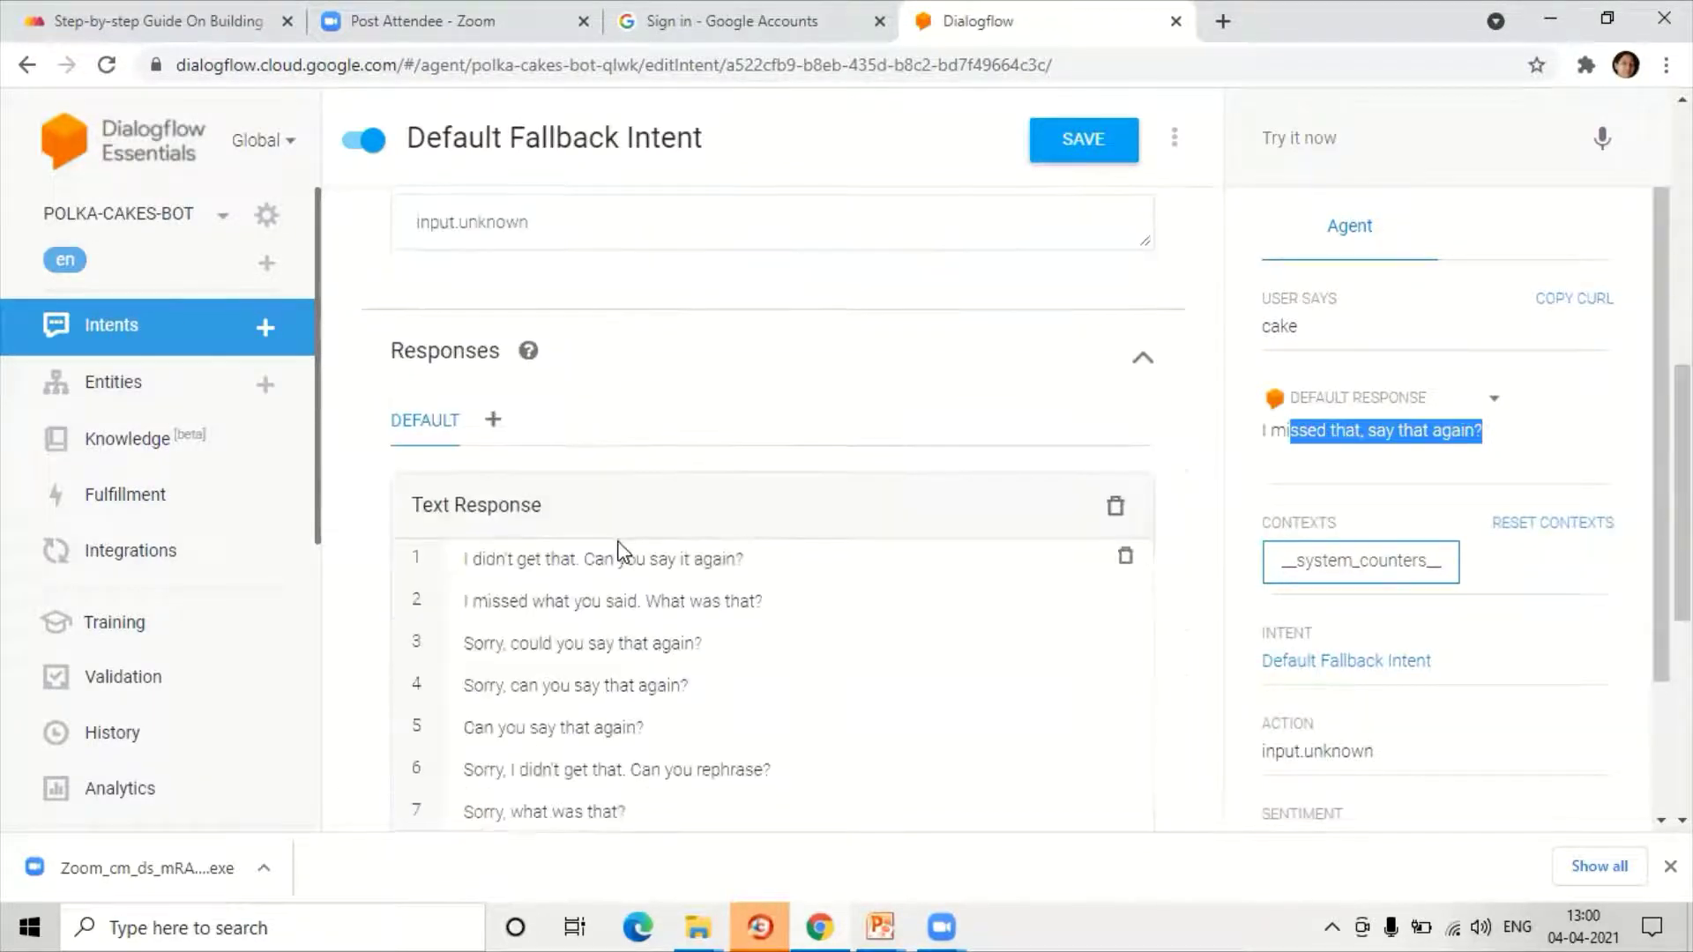
{"action": "scroll", "coordinate": [568, 571], "scroll_direction": "up", "scroll_amount": 2}
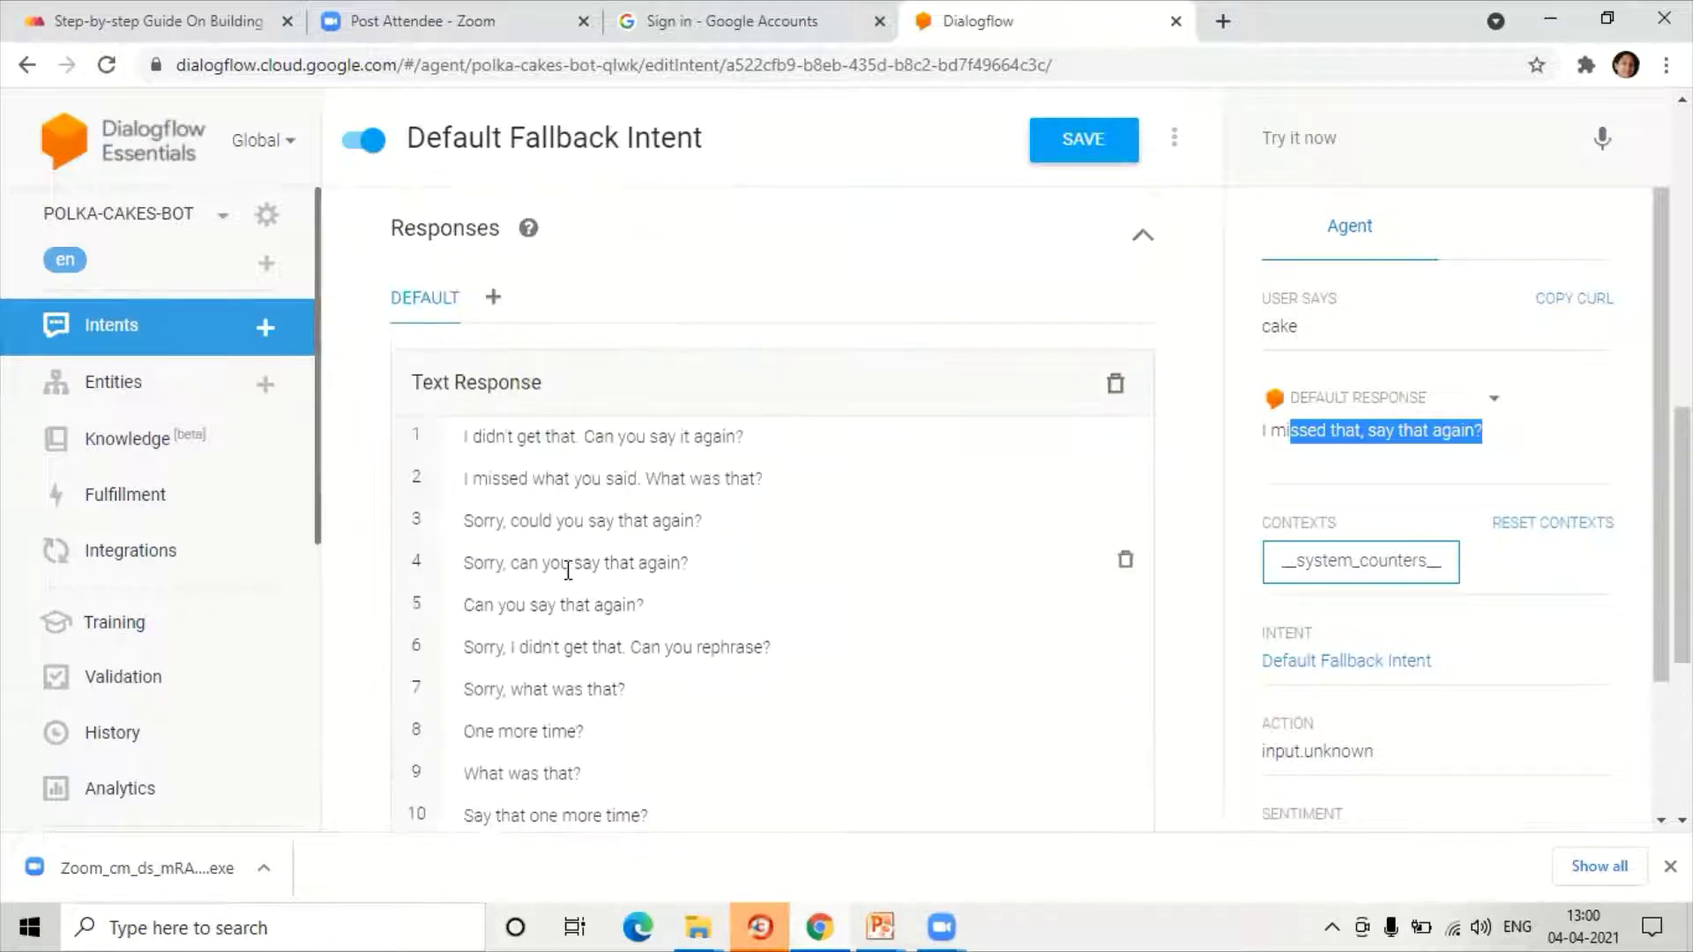
{"action": "scroll", "coordinate": [568, 566], "scroll_direction": "down", "scroll_amount": 2}
{"action": "left_click", "coordinate": [110, 337]}
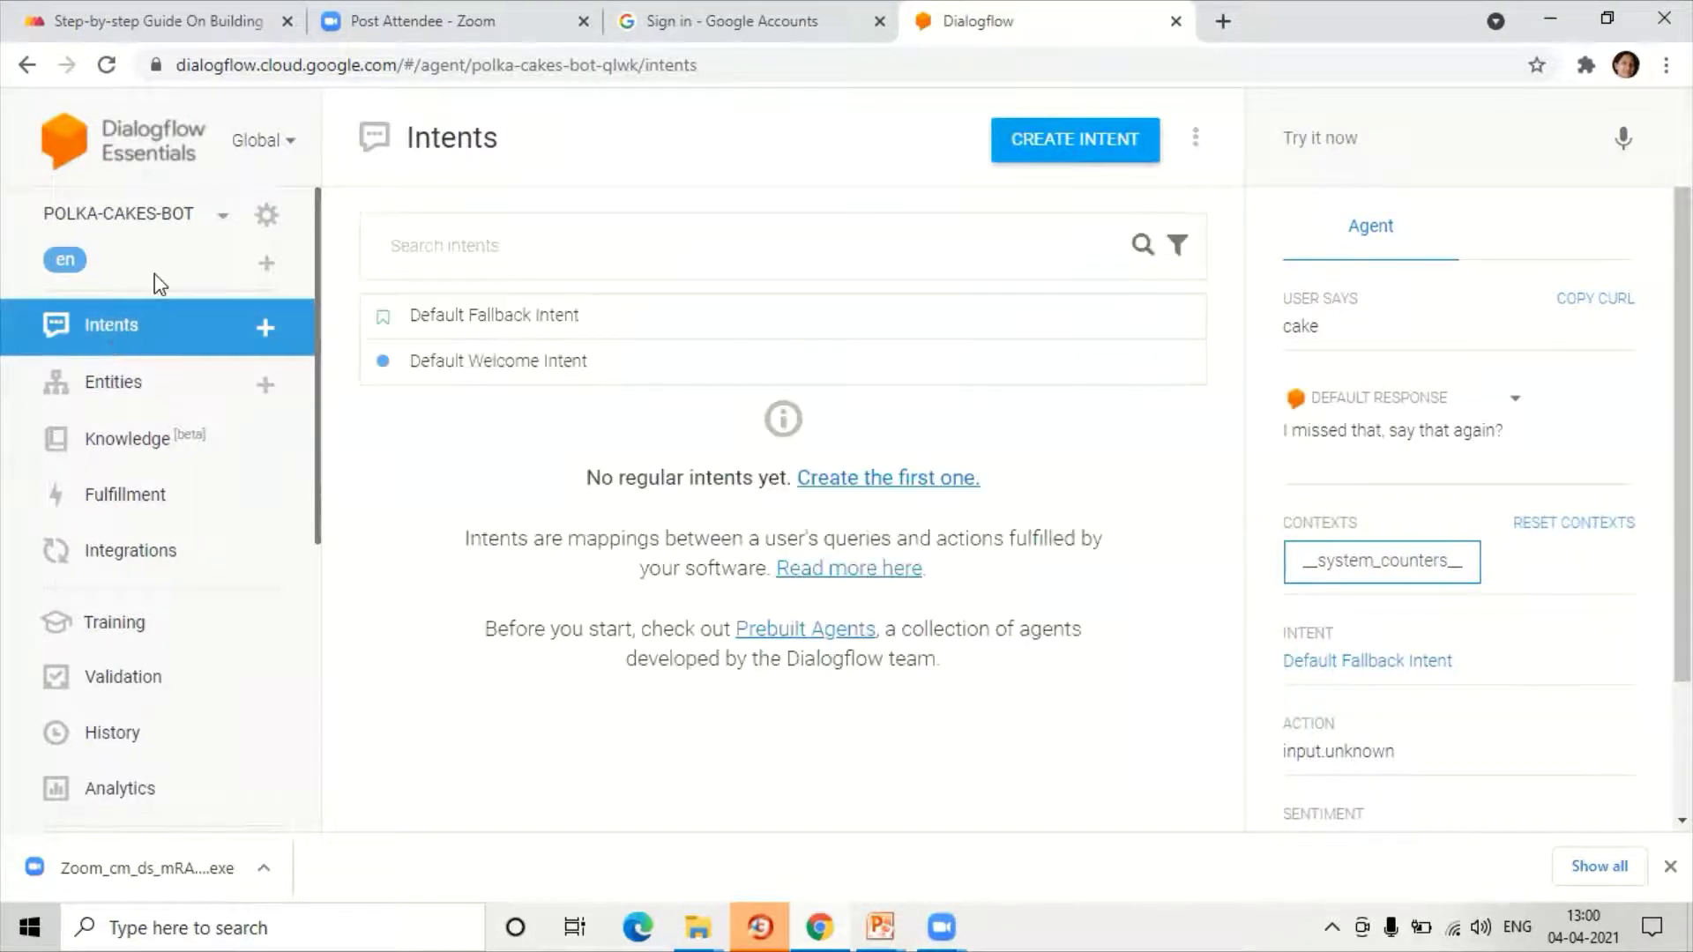
Step: Create a new intent named NAME, save it, and start adding training phrases
{"action": "left_click", "coordinate": [1084, 157]}
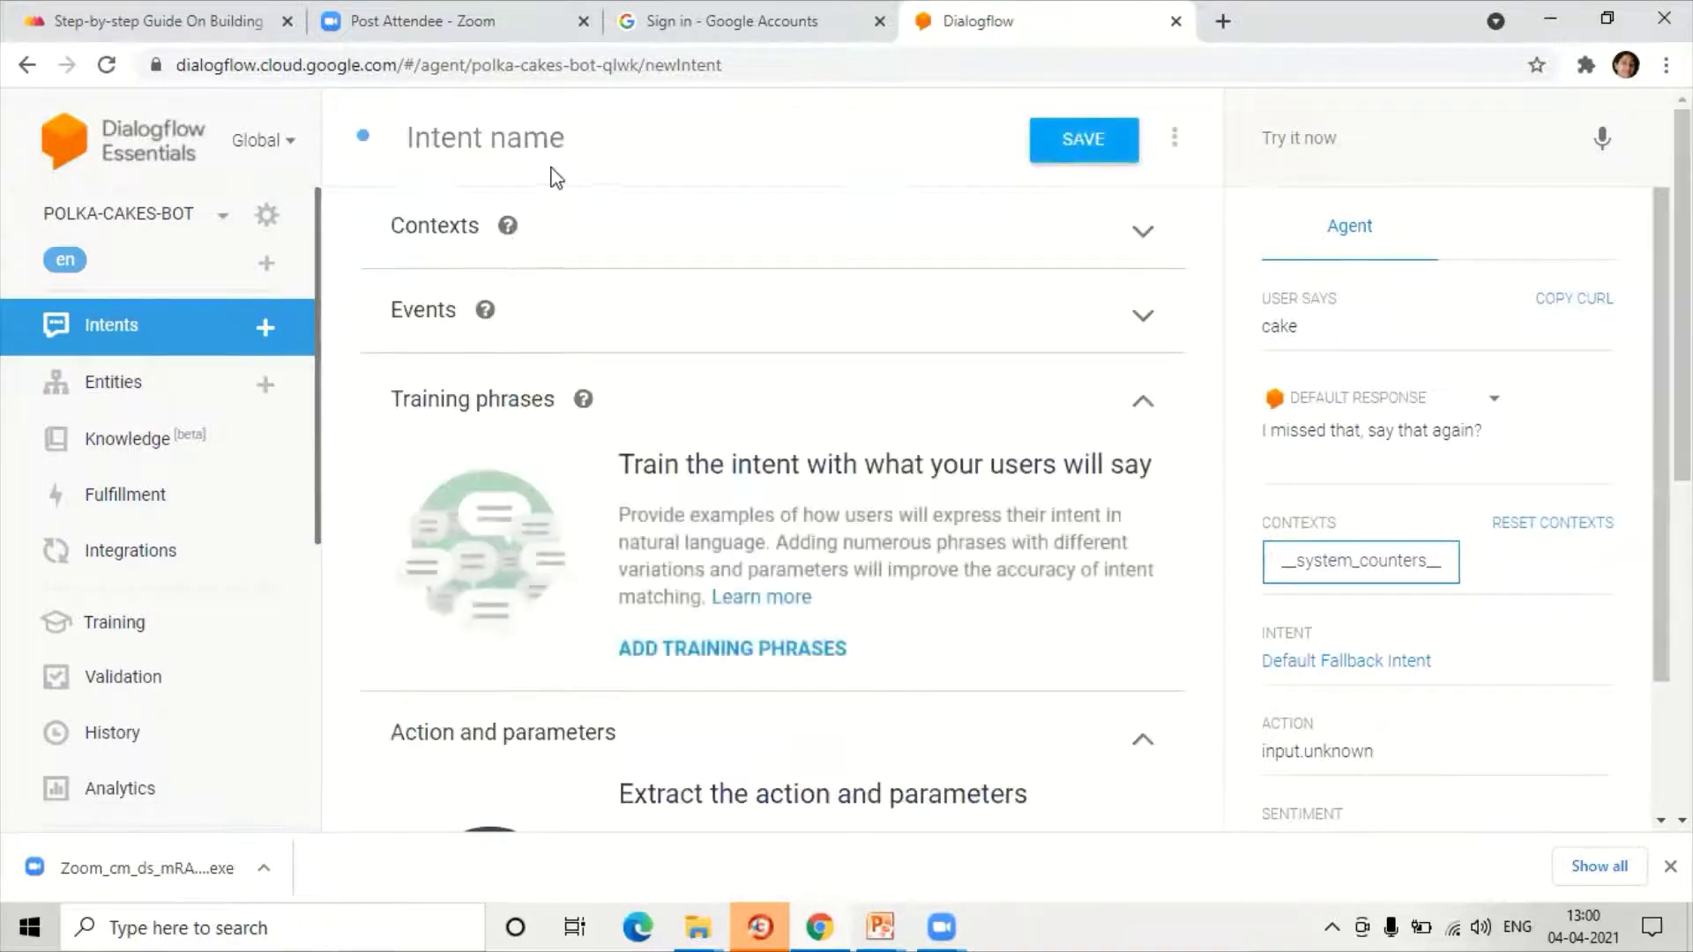
{"action": "left_click", "coordinate": [555, 145]}
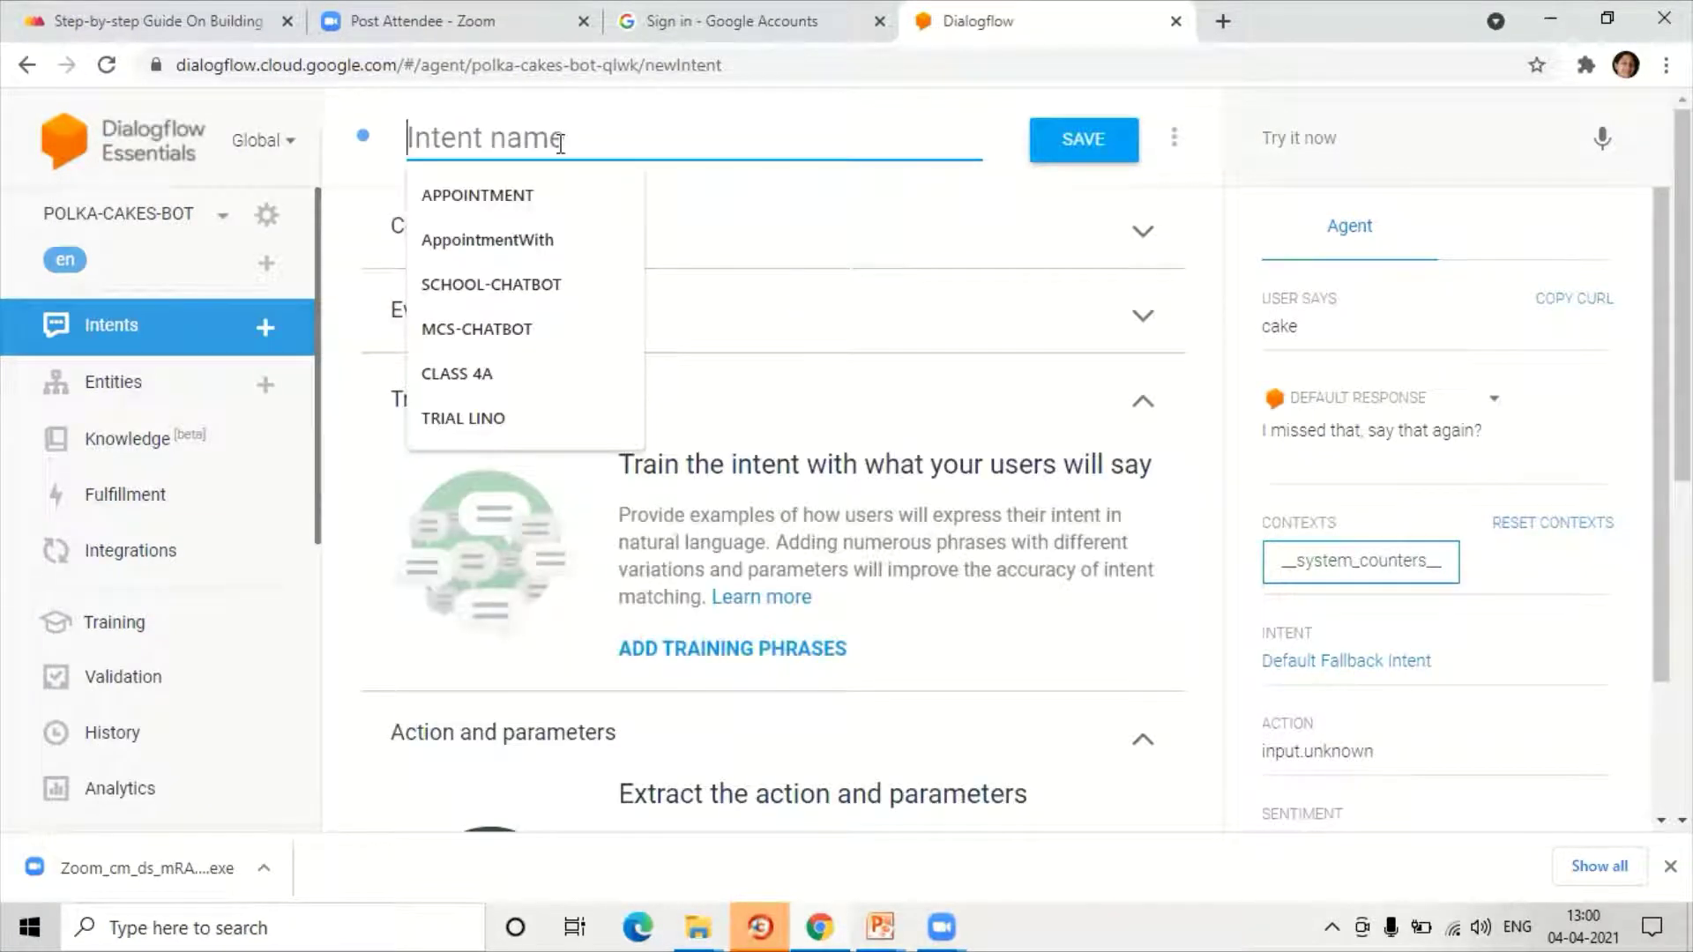
{"action": "type", "text": "NAME"}
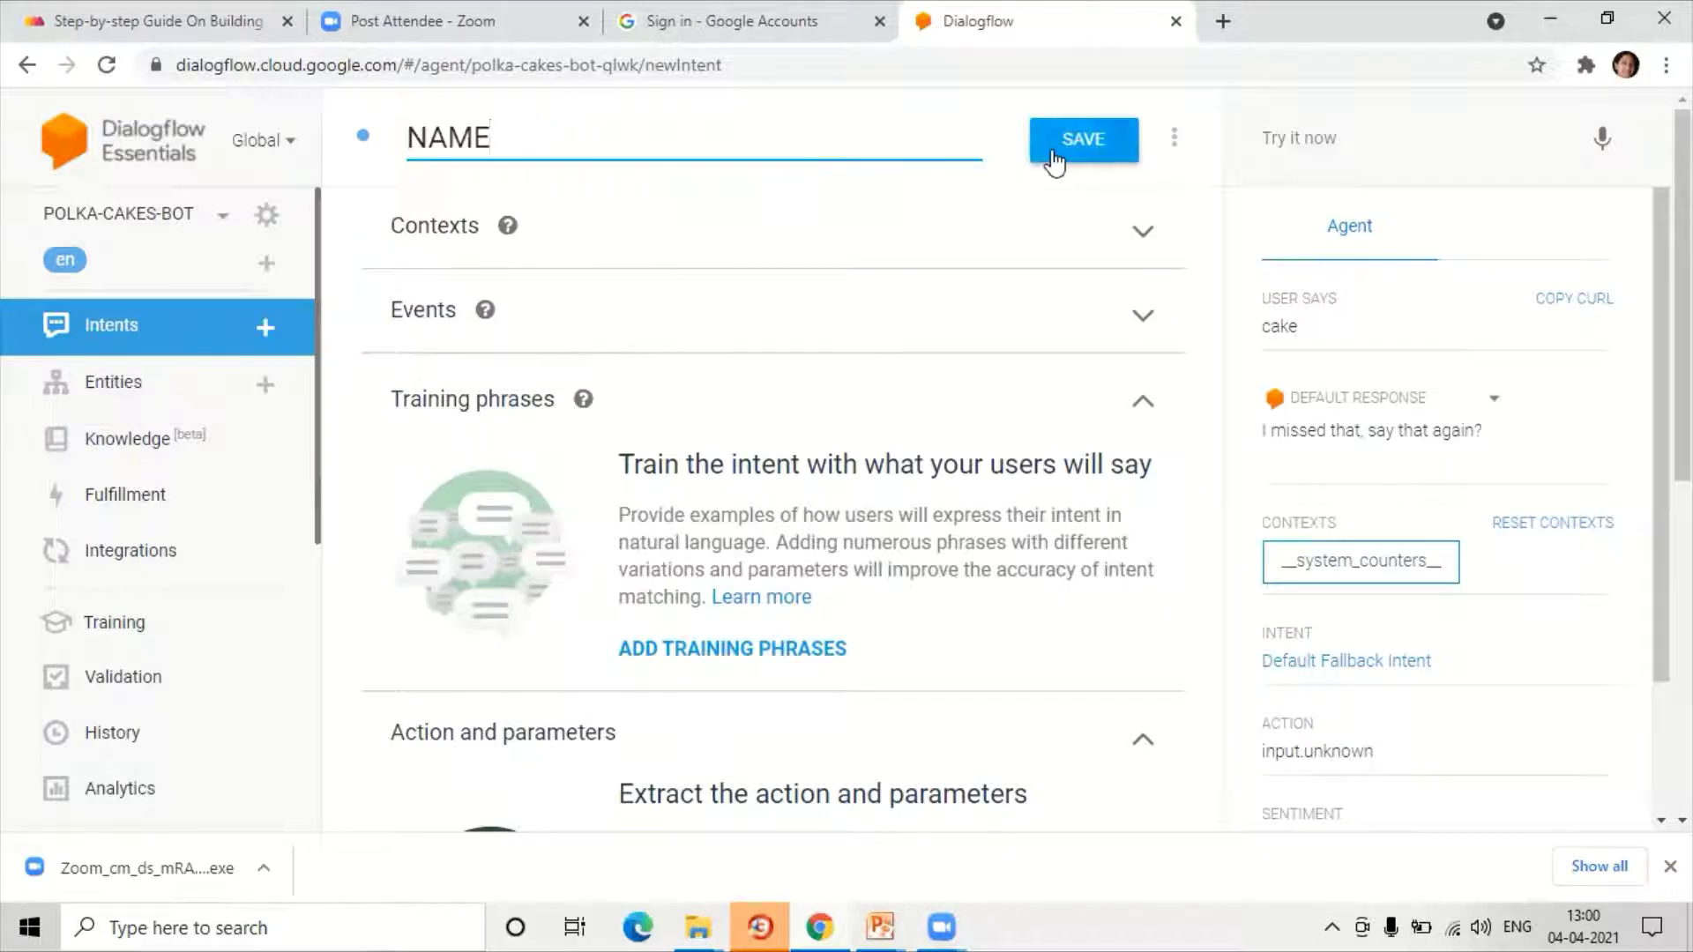
{"action": "left_click", "coordinate": [1054, 160]}
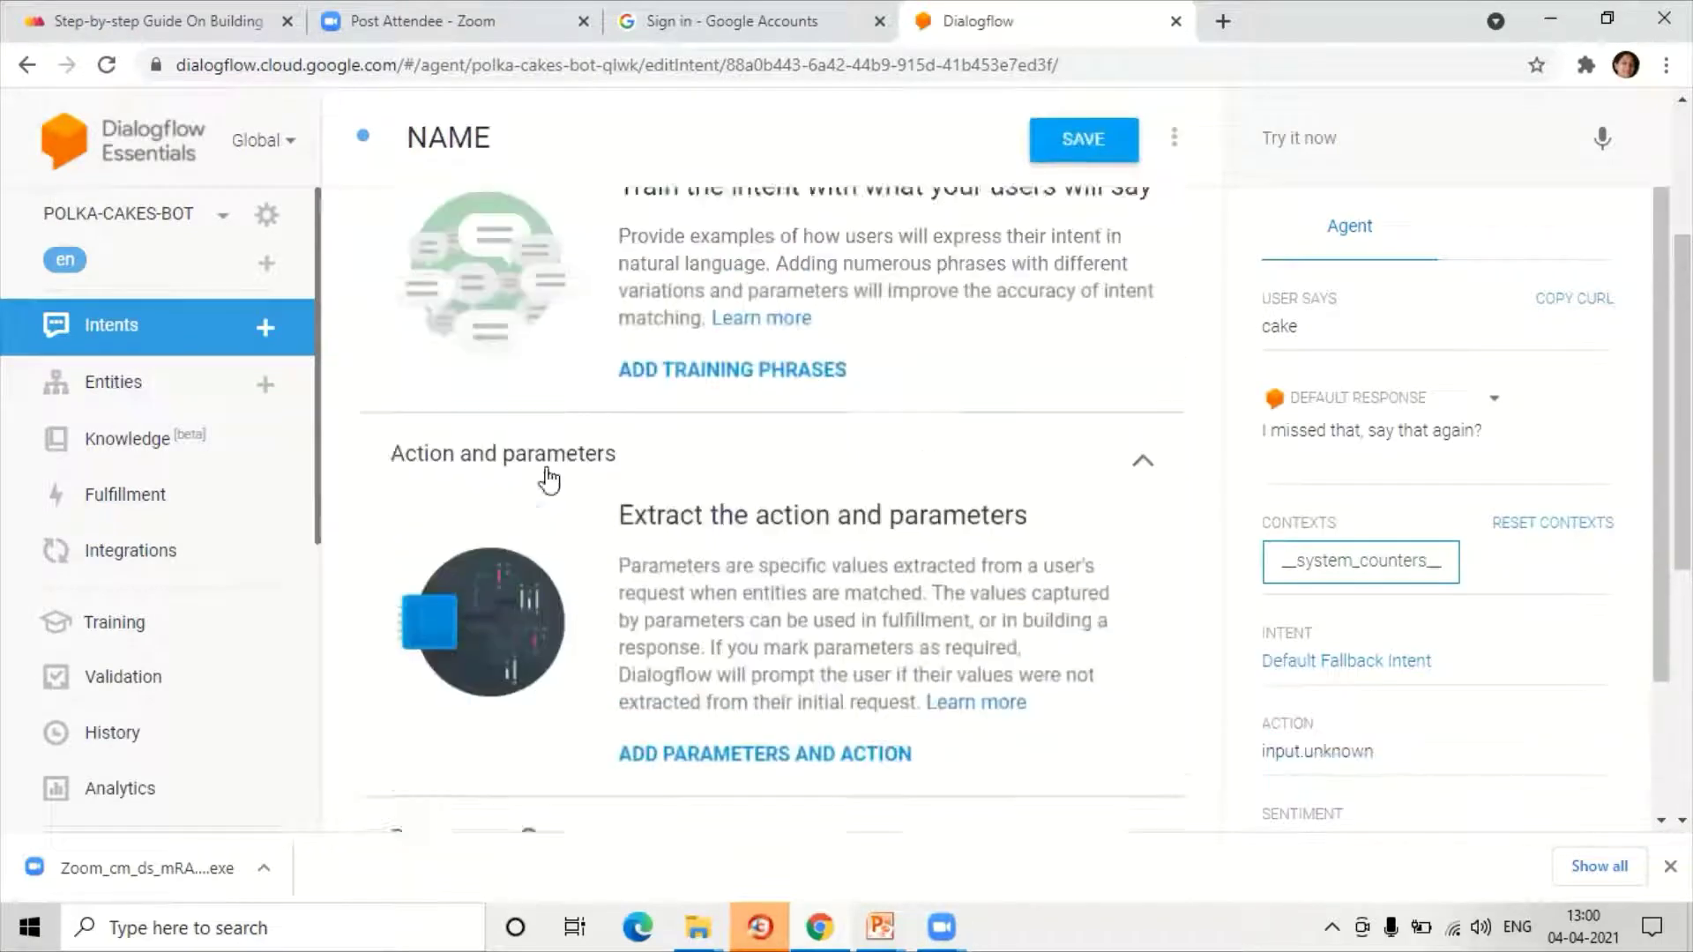
{"action": "left_click", "coordinate": [648, 405]}
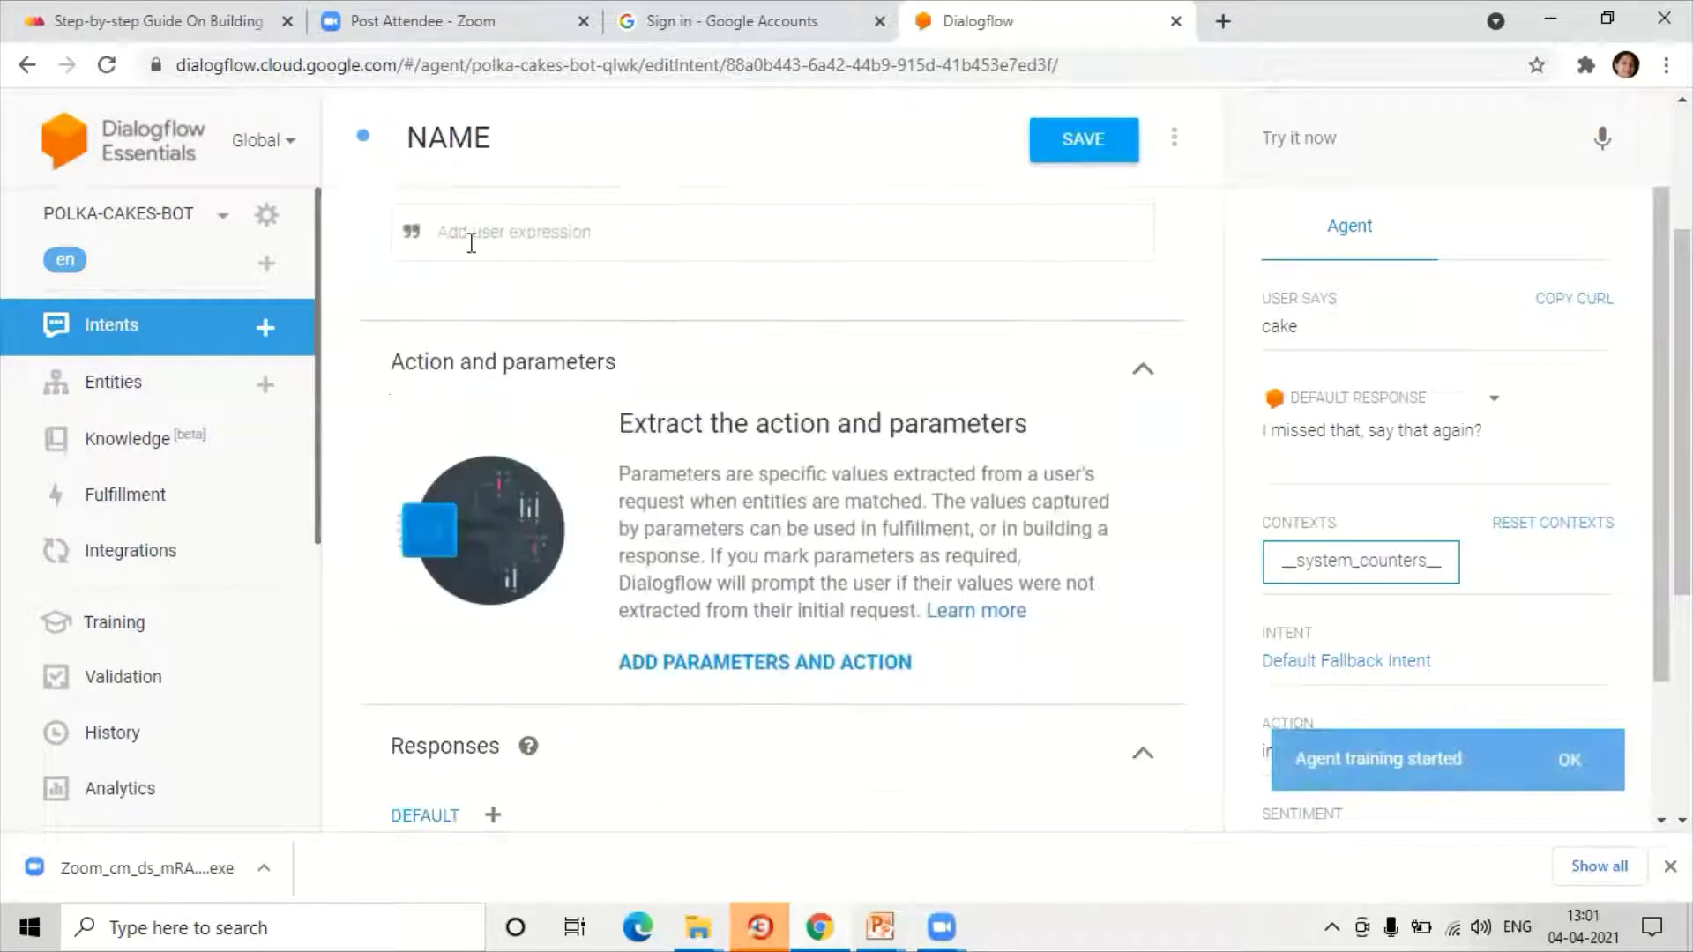
{"action": "type", "text": "I AM CA"}
{"action": "key", "text": "BackSpace"}
{"action": "key", "text": "BackSpace"}
{"action": "key", "text": "BackSpace"}
{"action": "key", "text": "BackSpace"}
{"action": "key", "text": "BackSpace"}
{"action": "key", "text": "BackSpace"}
{"action": "key", "text": "BackSpace"}
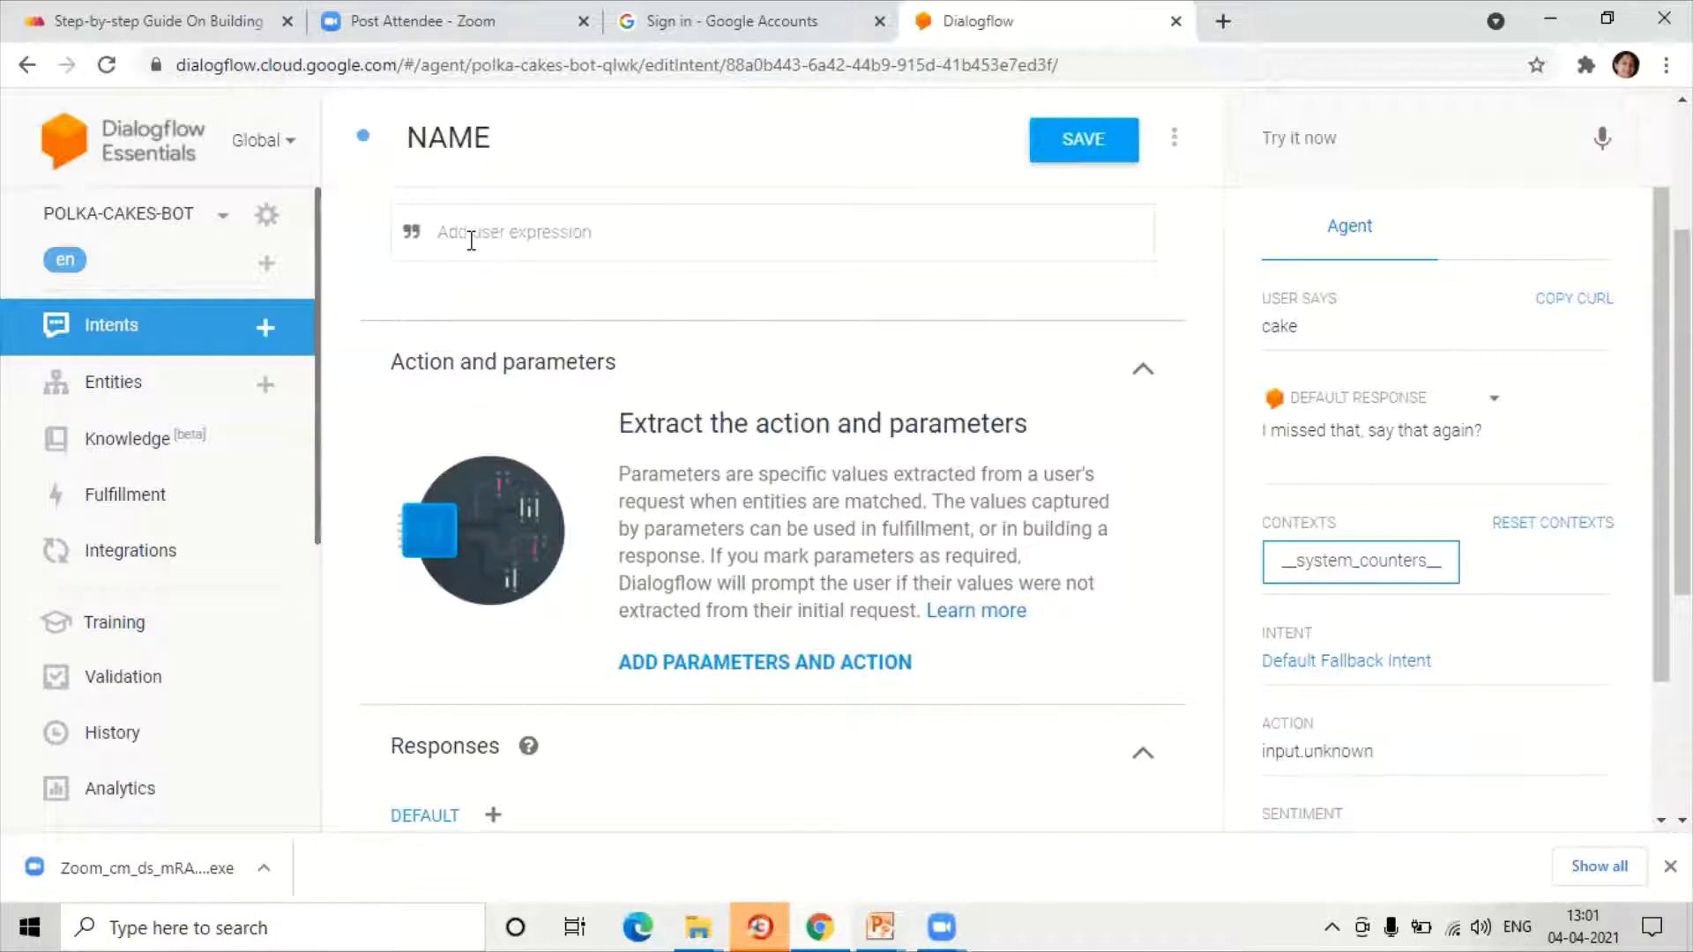
{"action": "type", "text": "I am cakkes"}
{"action": "key", "text": "BackSpace"}
{"action": "key", "text": "BackSpace"}
{"action": "key", "text": "BackSpace"}
{"action": "type", "text": "alled"}
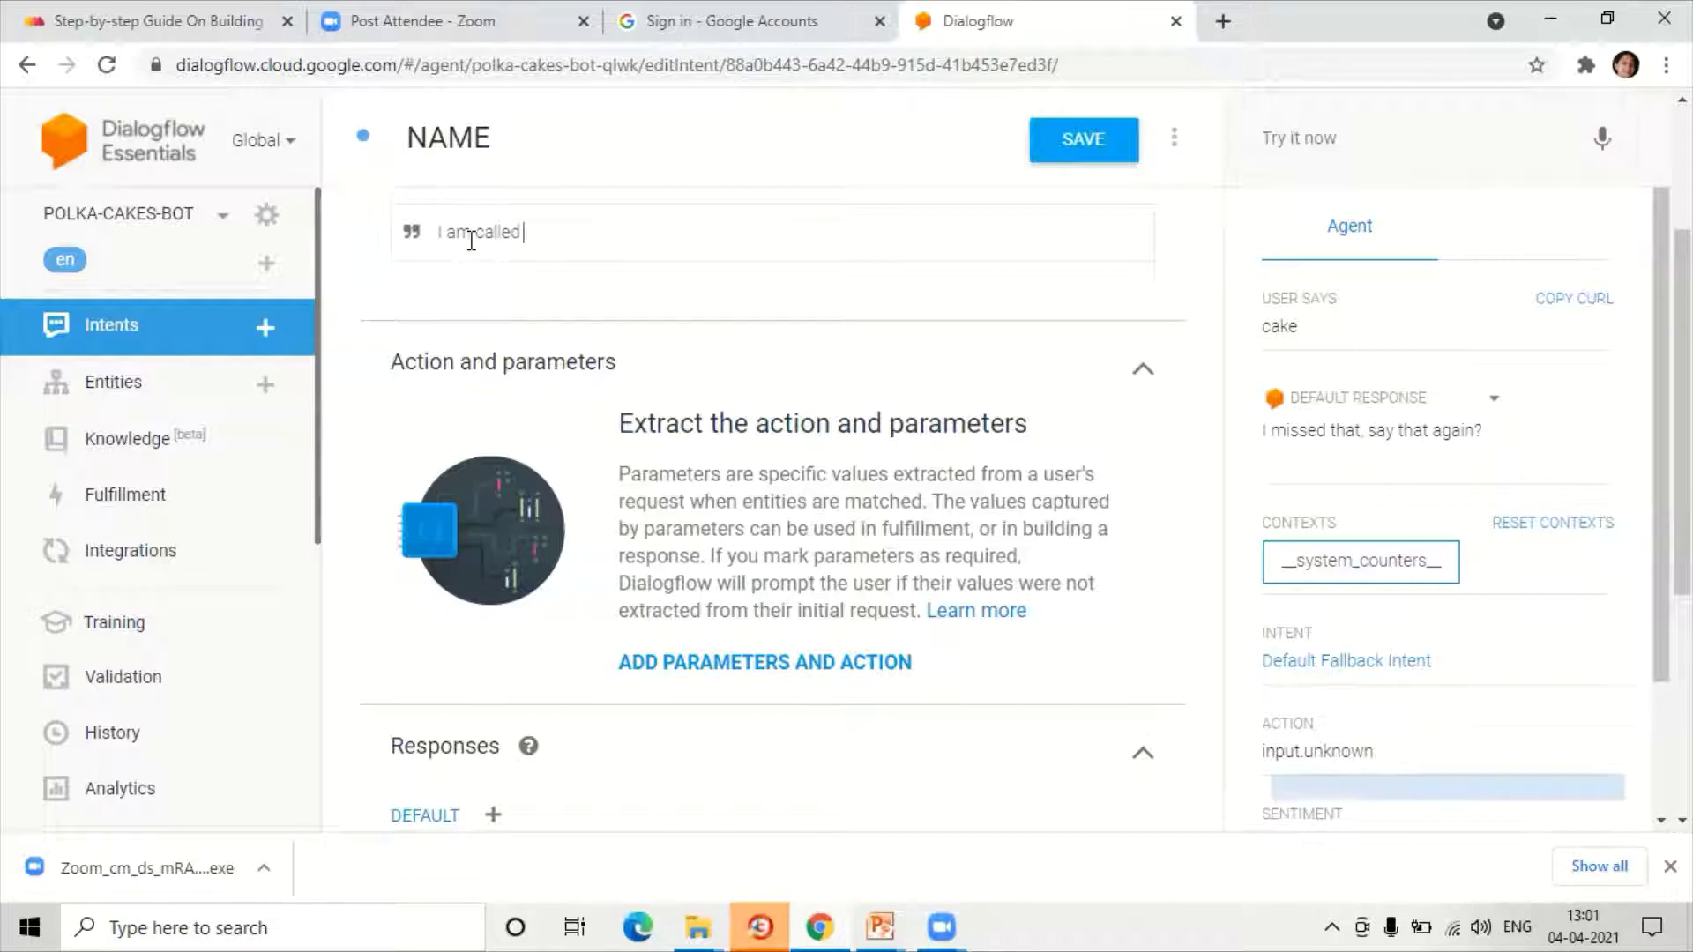
{"action": "type", "text": " Kumar"}
{"action": "key", "text": "Return"}
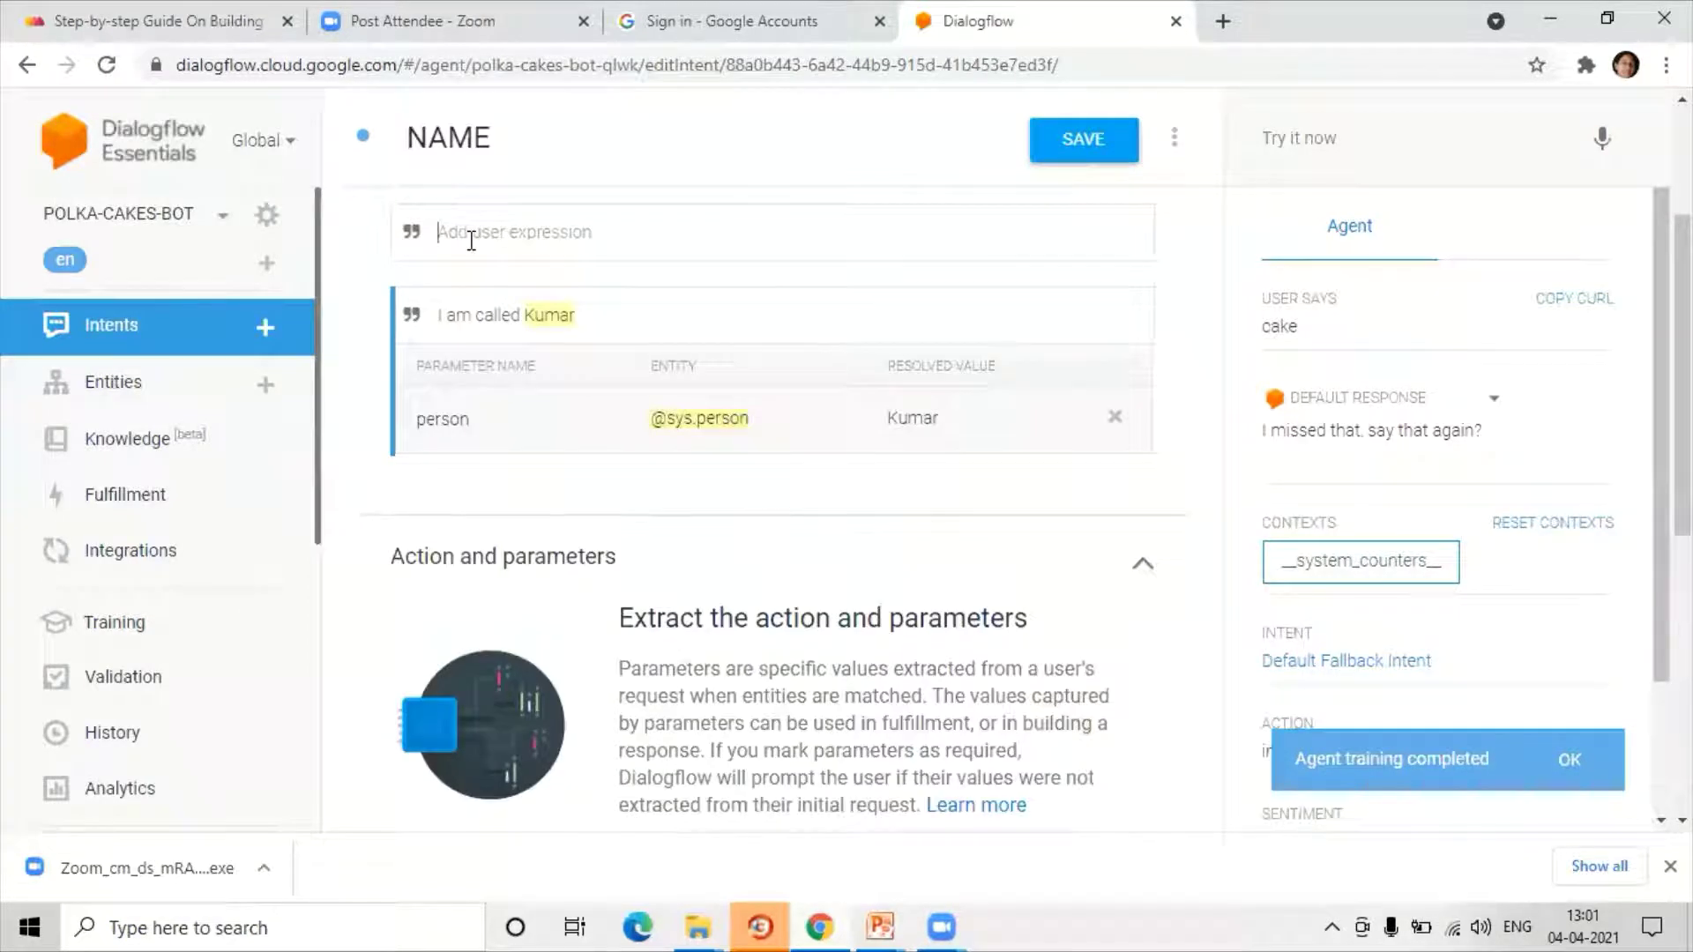
{"action": "left_click_drag", "start_coordinate": [526, 319], "coordinate": [576, 333]}
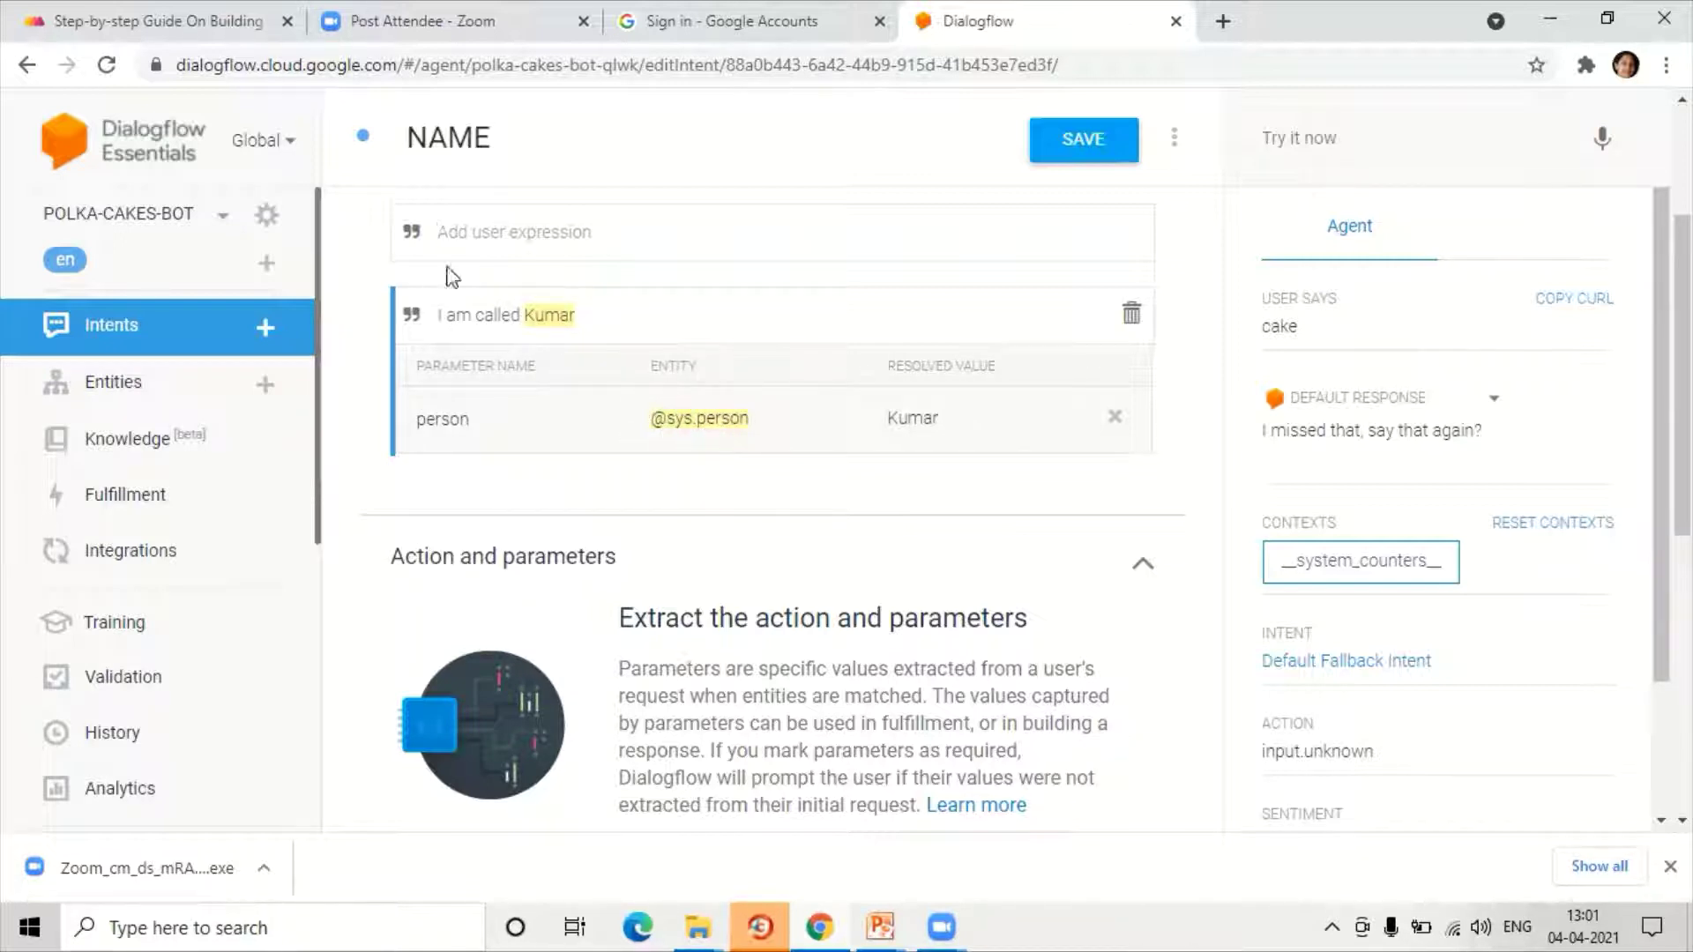
Step: Add 'My name is …', 'Please call me …' and 'I am …' phrases with sample names
{"action": "left_click", "coordinate": [446, 234]}
{"action": "type", "text": "My name is"}
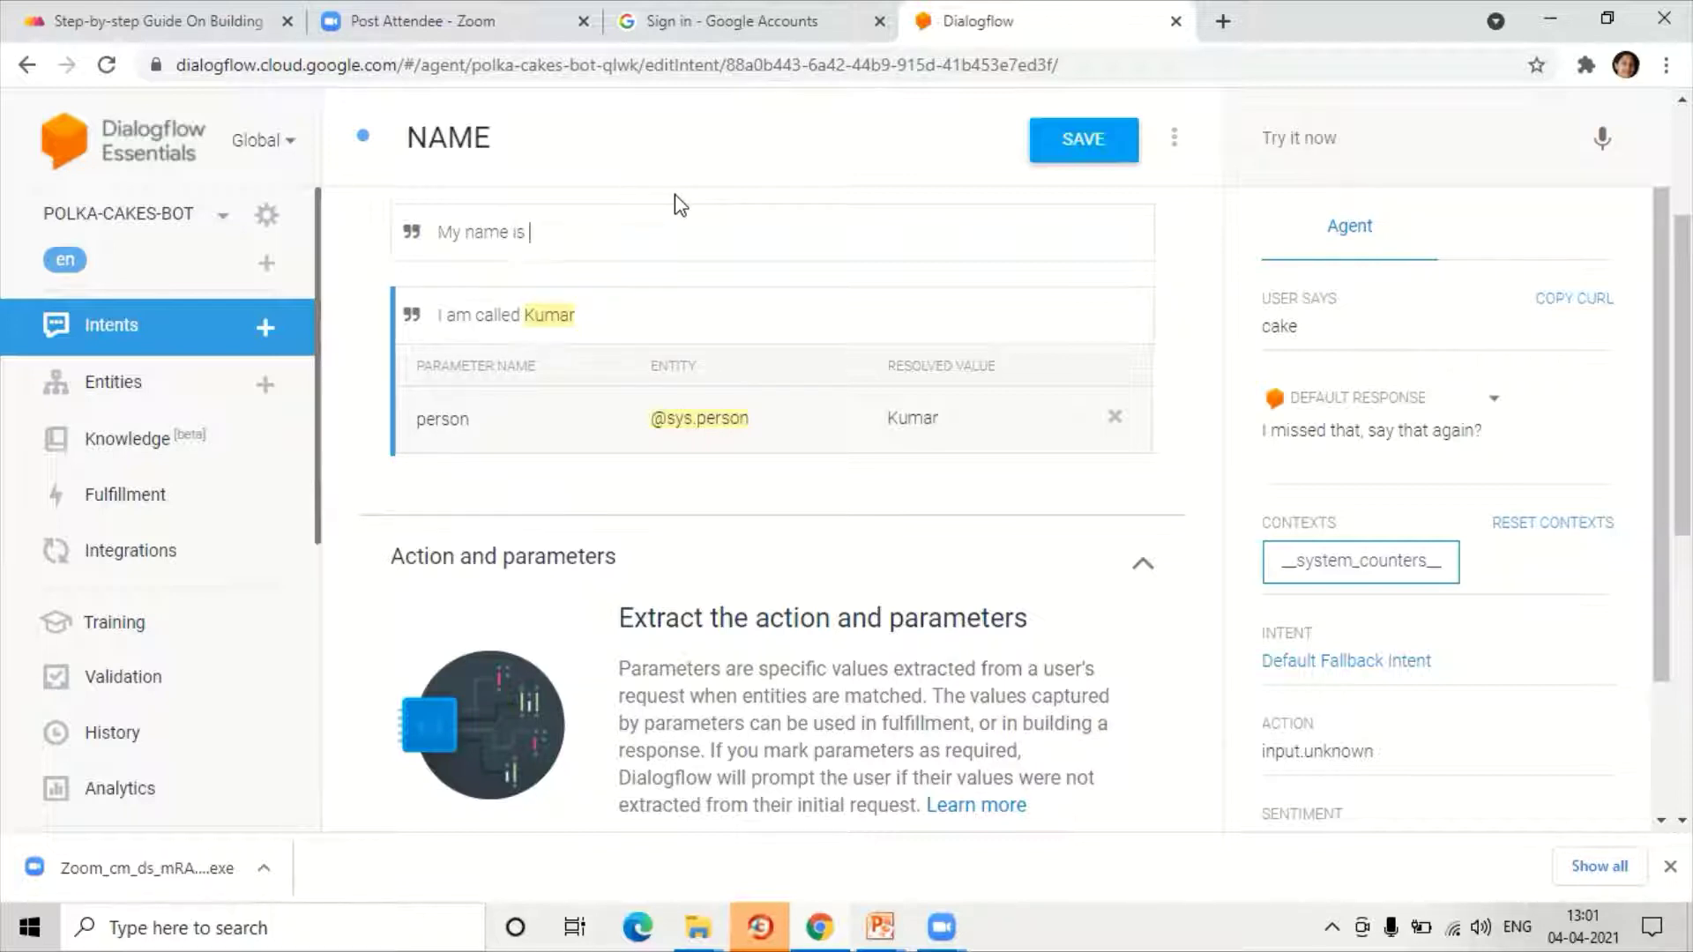
{"action": "key", "text": "Return"}
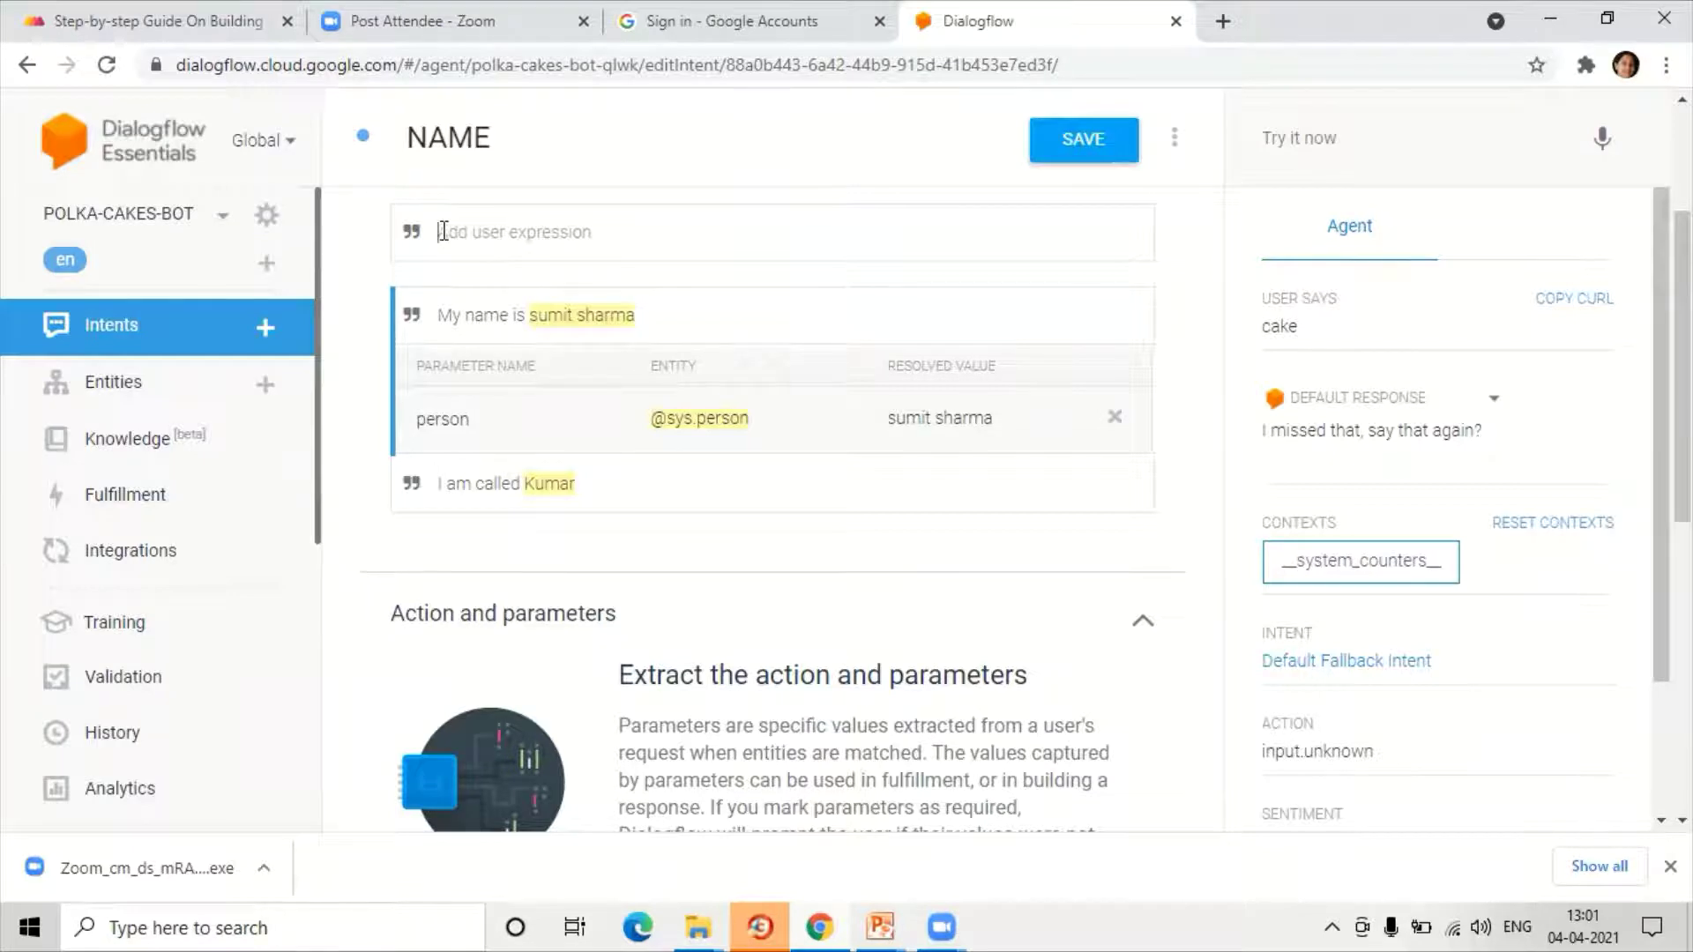
{"action": "type", "text": "Please cal"}
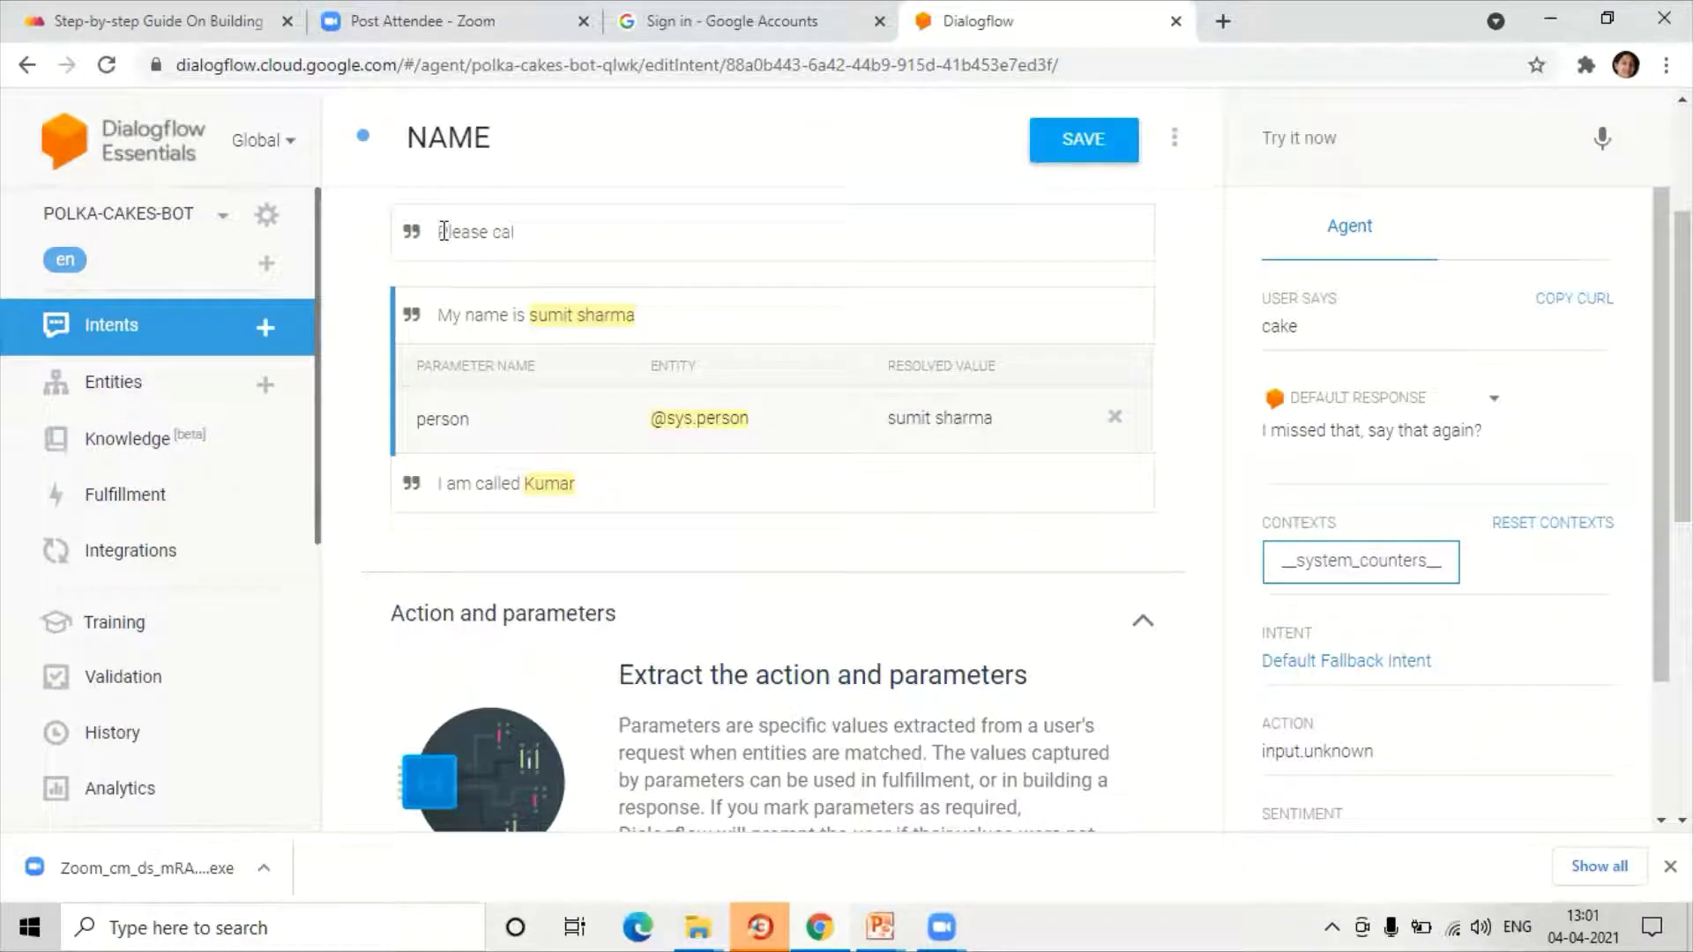
{"action": "type", "text": "l me Shankar"}
{"action": "key", "text": "Return"}
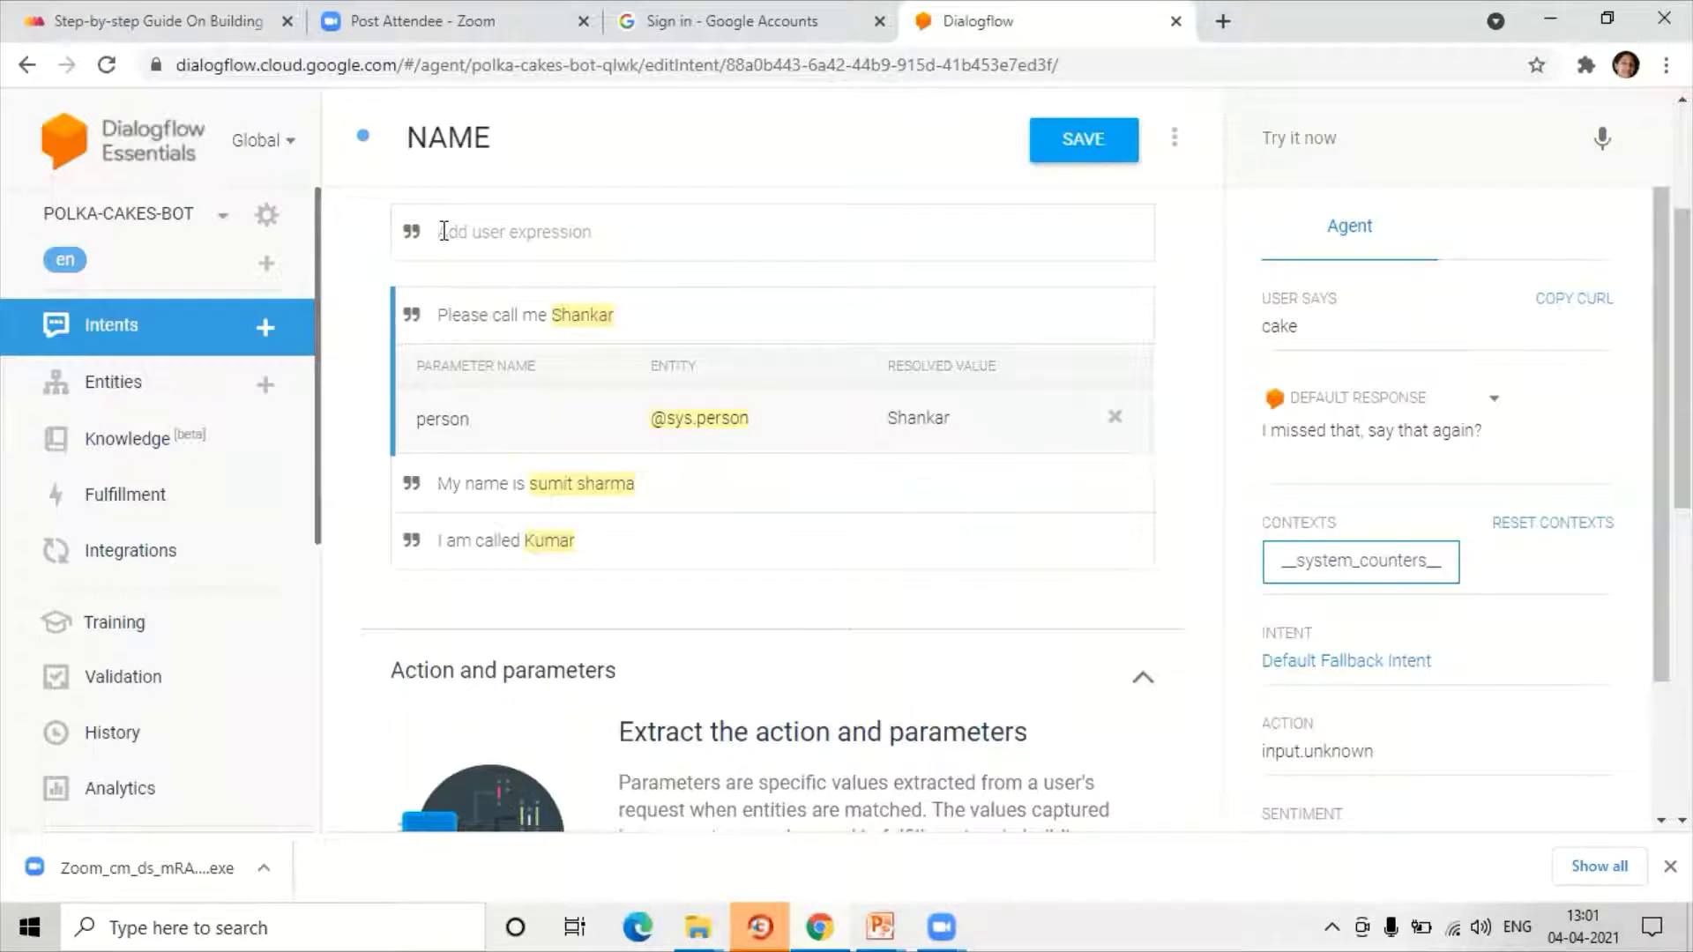
{"action": "type", "text": "I am "}
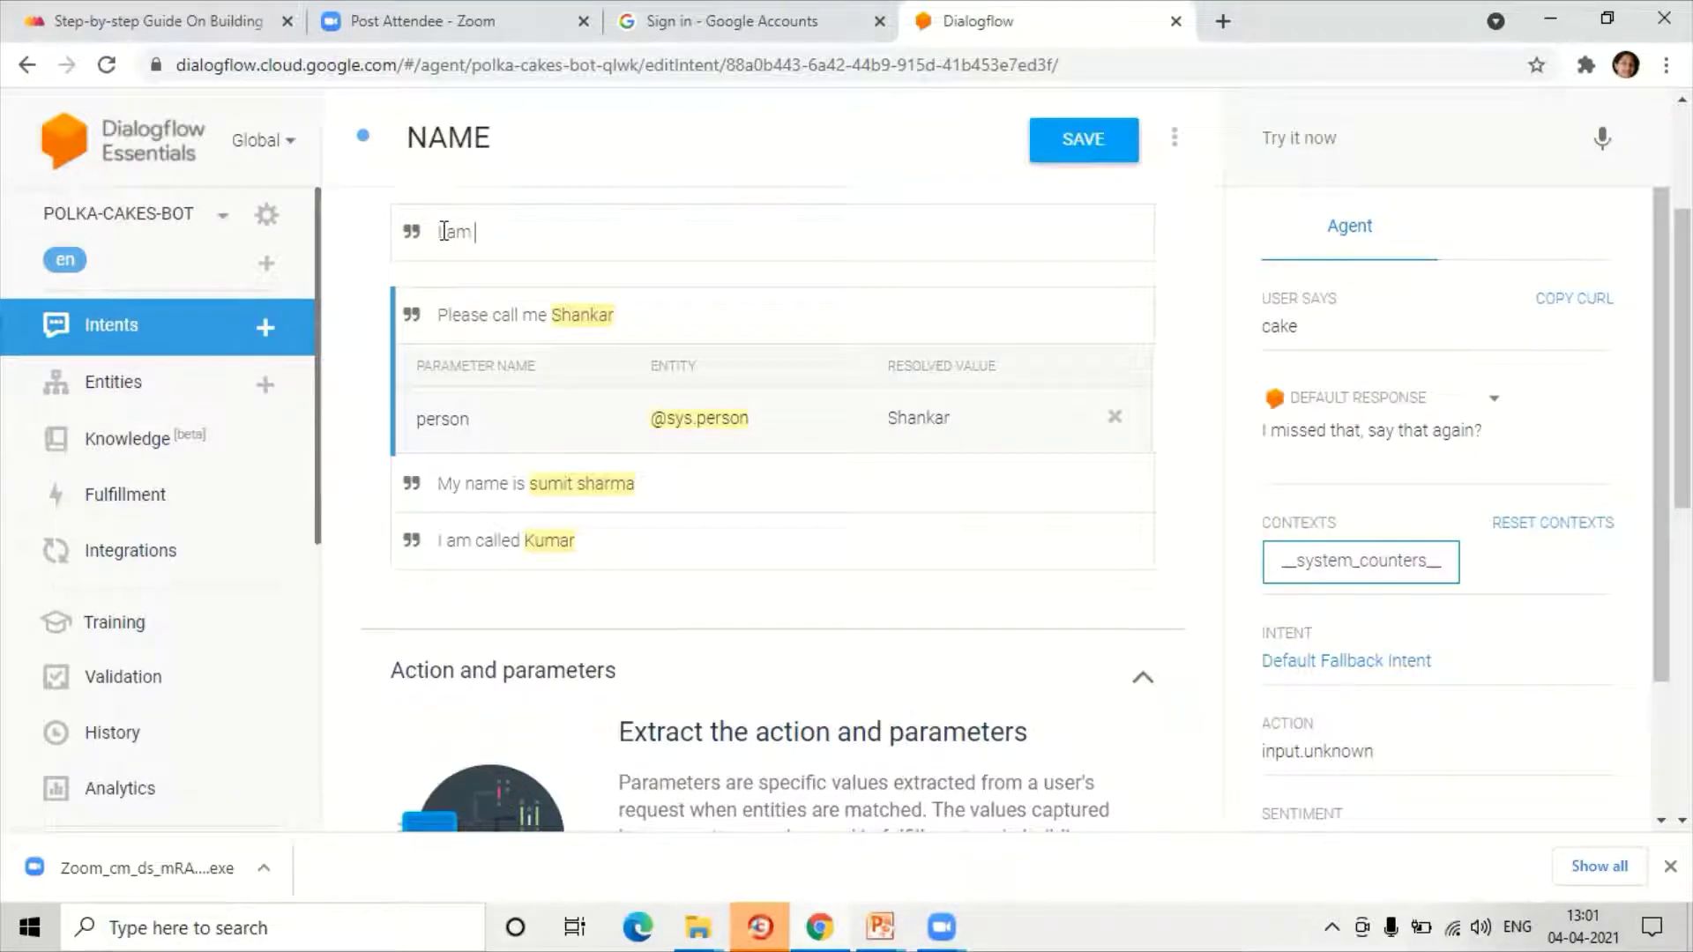
{"action": "type", "text": "Raghav"}
{"action": "key", "text": "Return"}
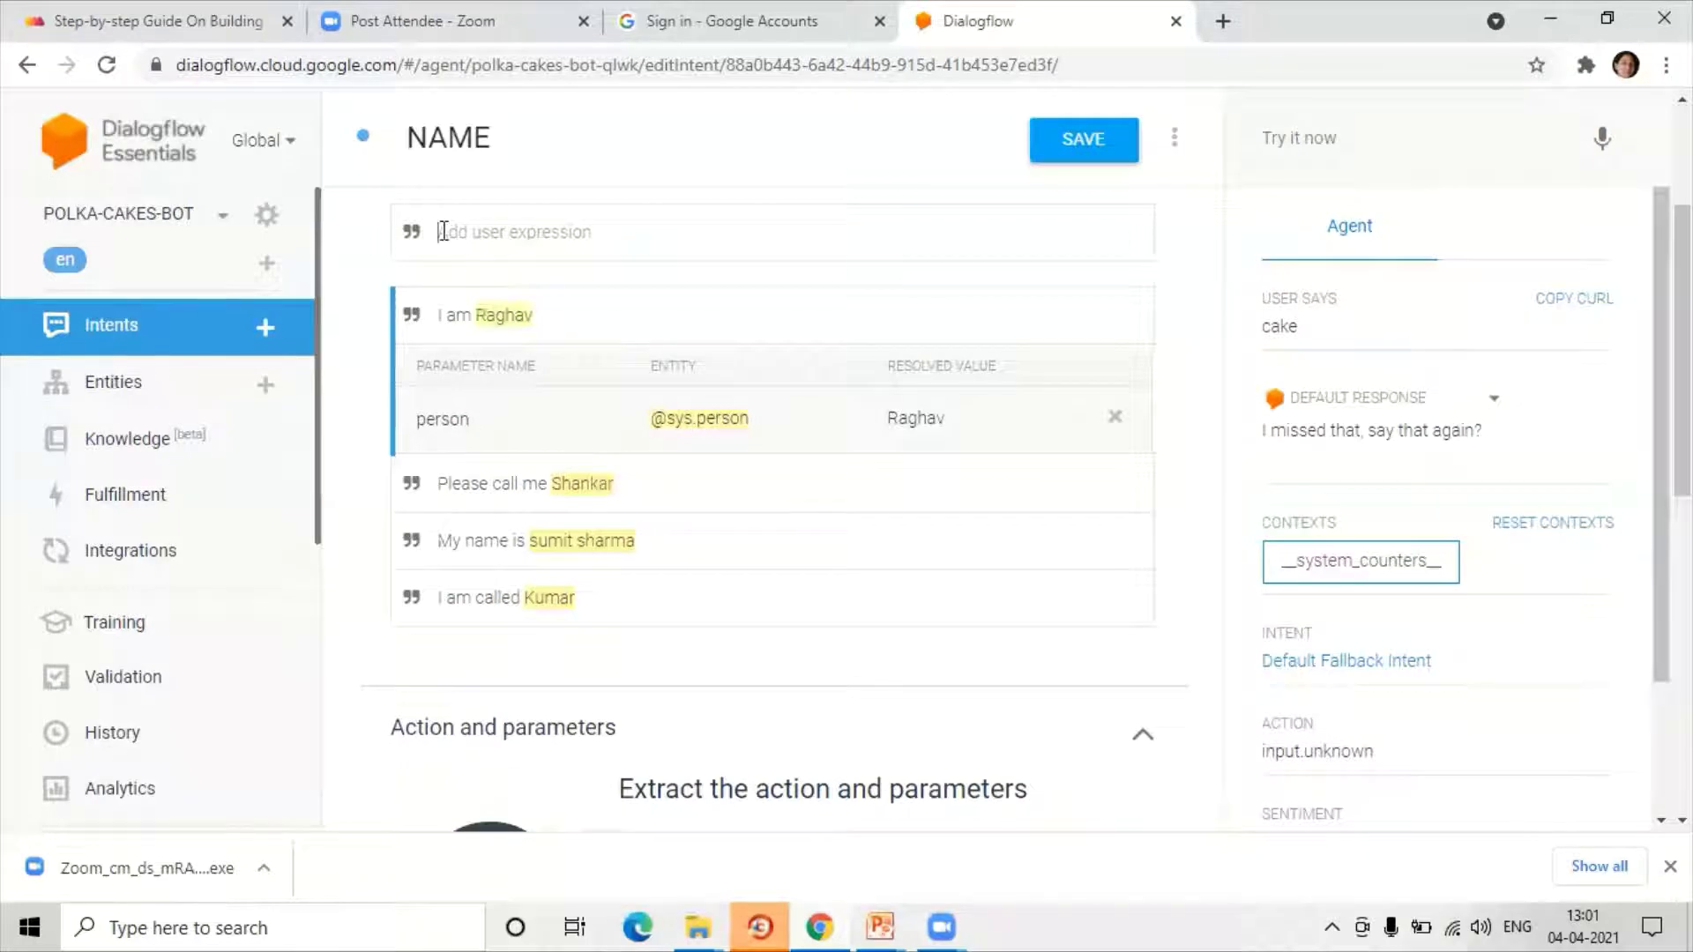
{"action": "scroll", "coordinate": [443, 231], "scroll_direction": "up", "scroll_amount": 1}
{"action": "scroll", "coordinate": [476, 377], "scroll_direction": "down", "scroll_amount": 1}
Step: Write the NAME response 'Hi $person. How can I help you?' using the person parameter, then save
{"action": "scroll", "coordinate": [698, 439], "scroll_direction": "down", "scroll_amount": 8}
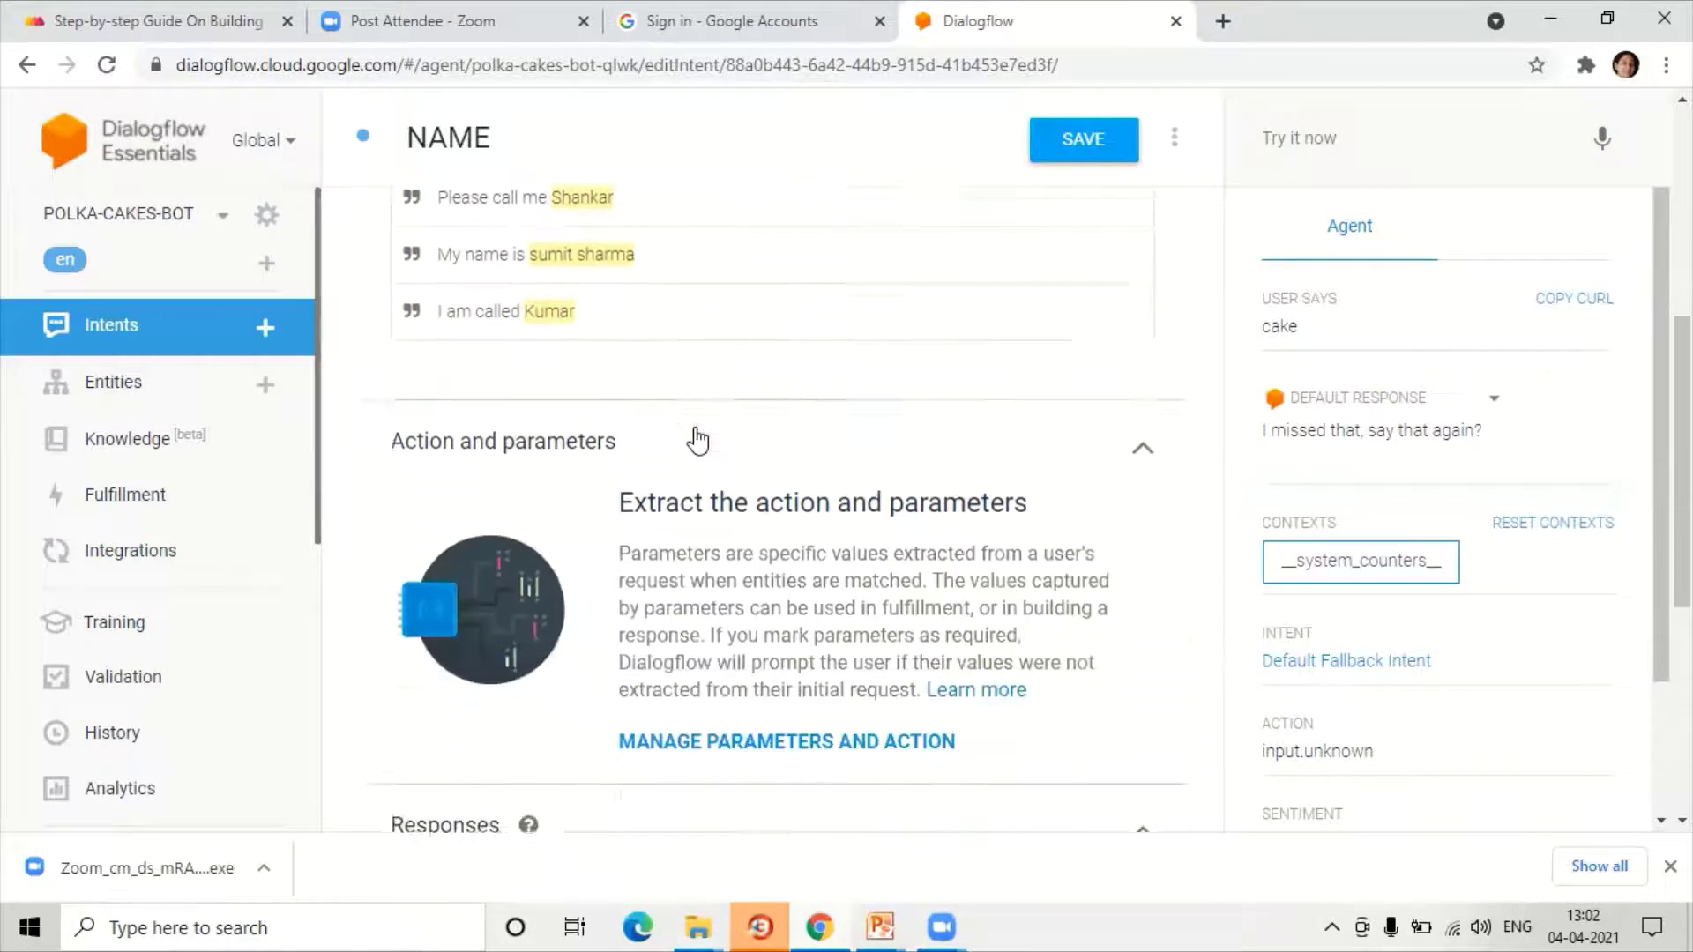
{"action": "scroll", "coordinate": [698, 439], "scroll_direction": "down", "scroll_amount": 1}
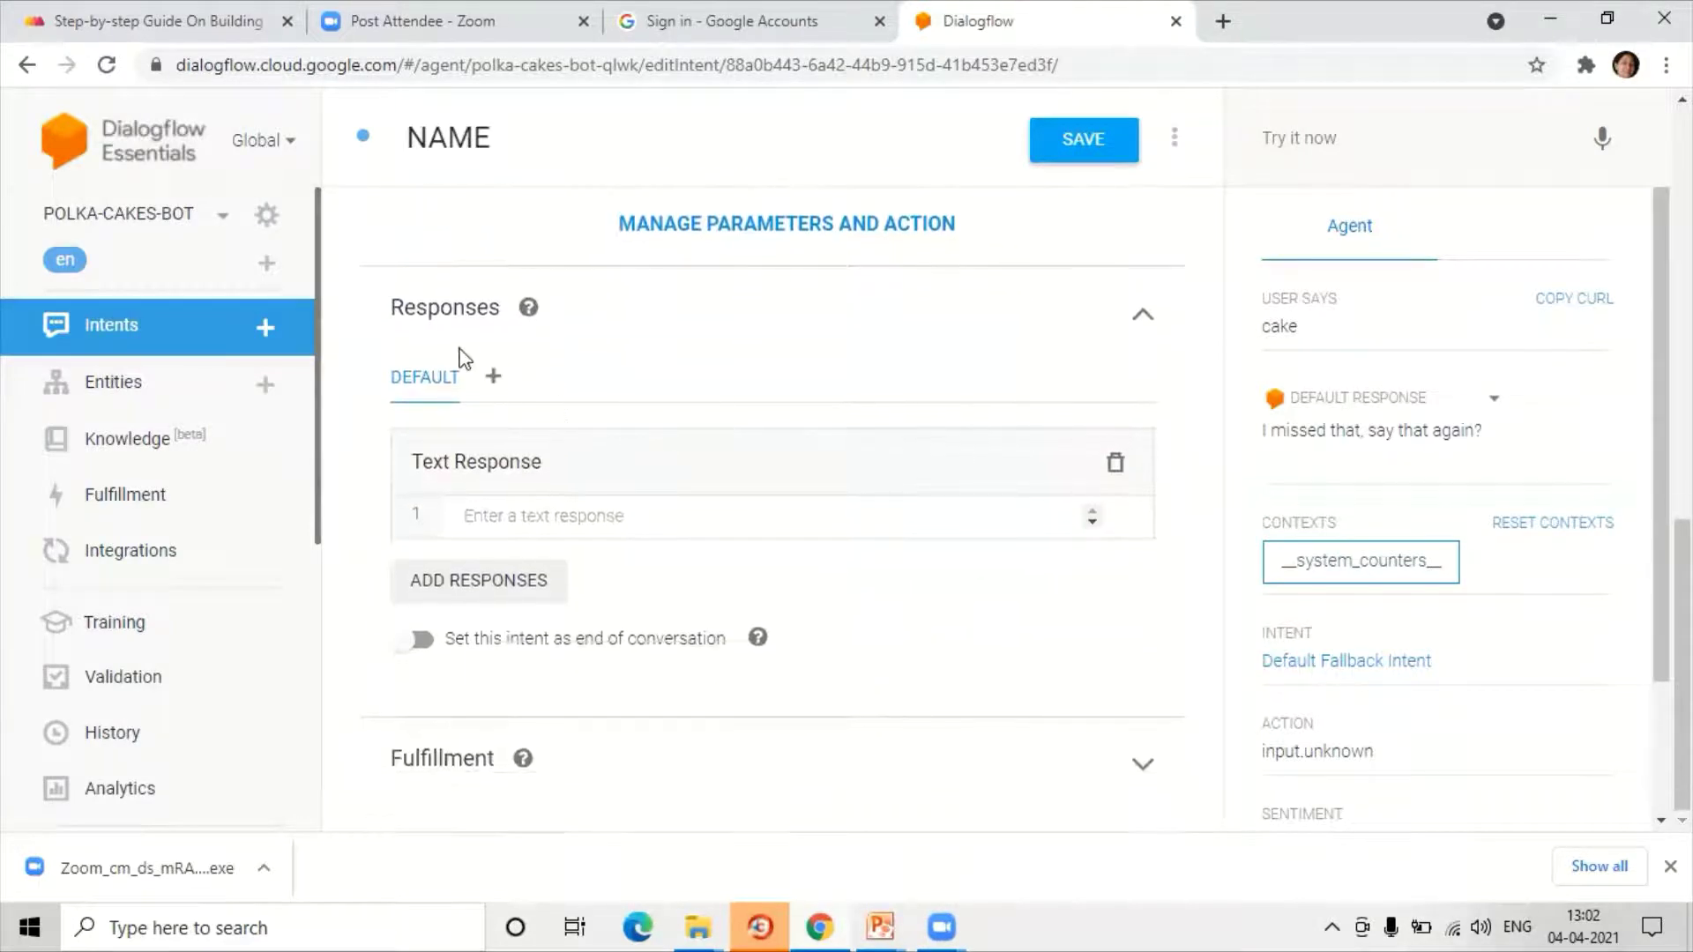
{"action": "left_click", "coordinate": [496, 515]}
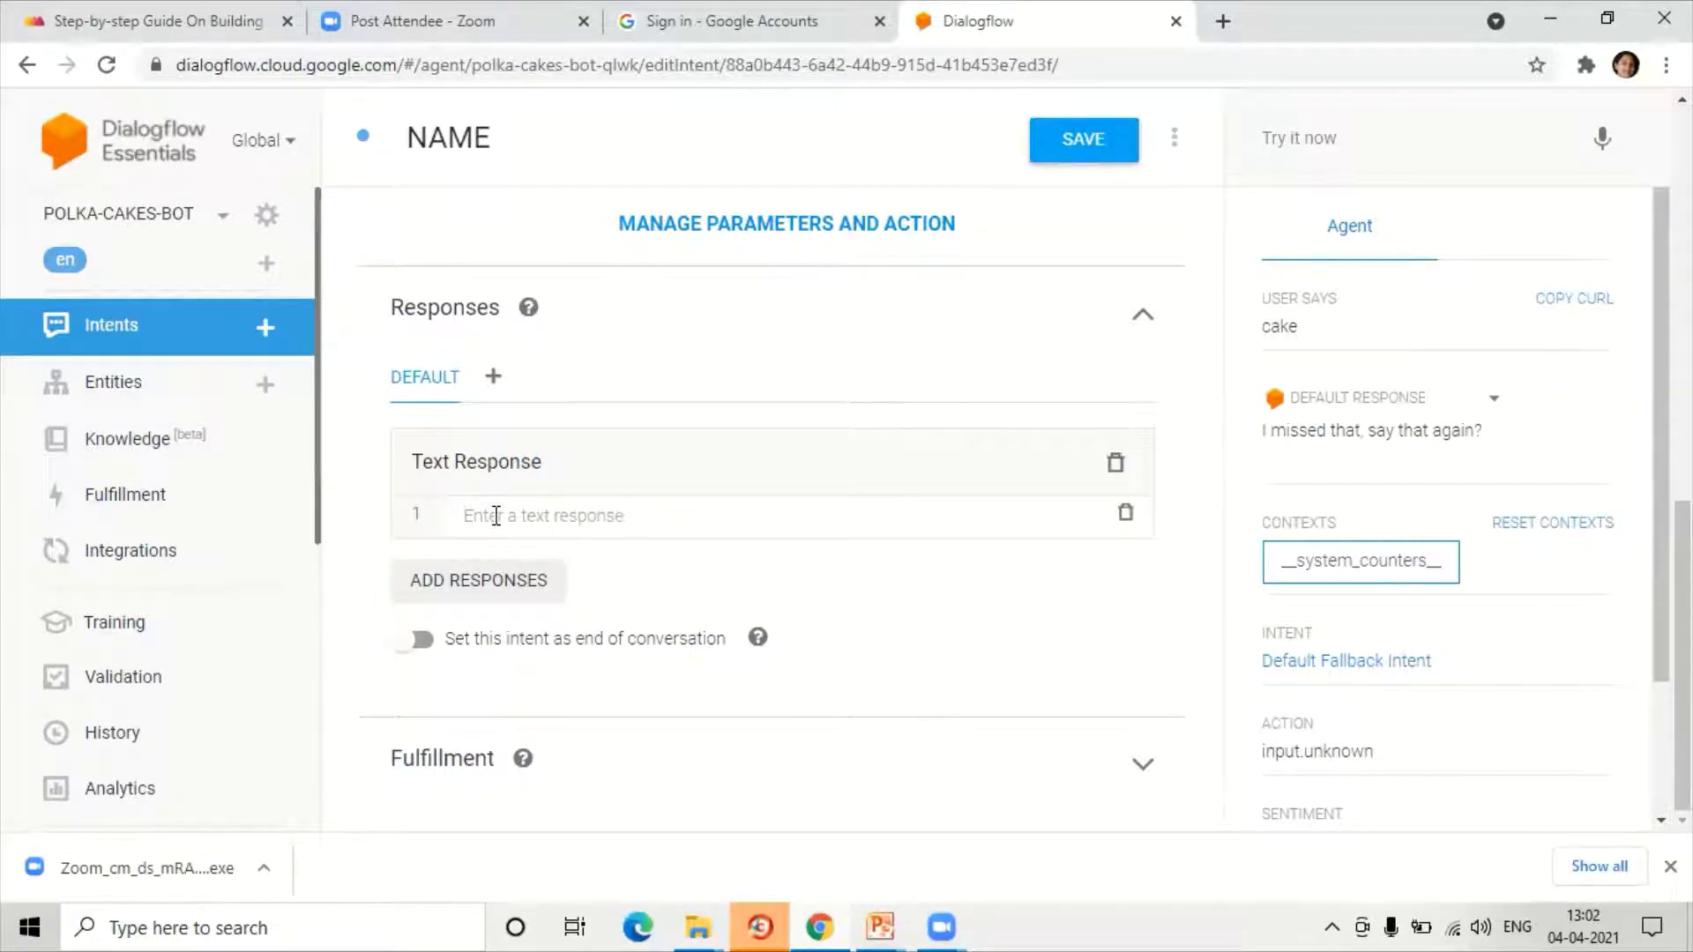
{"action": "type", "text": "Hi"}
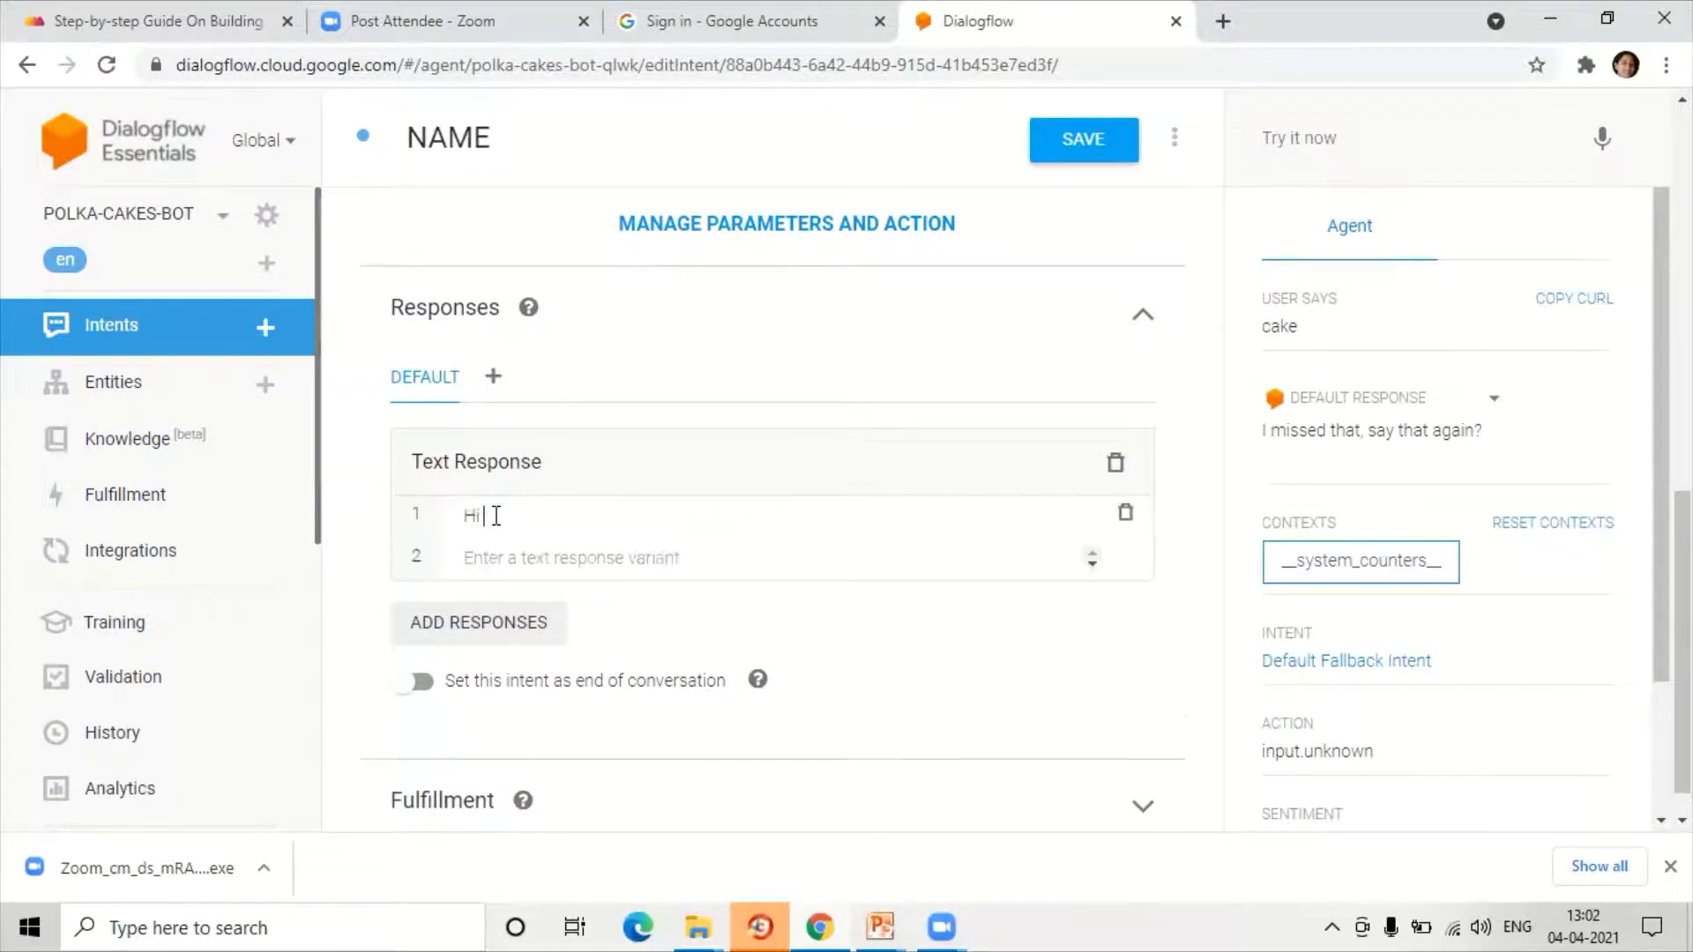
{"action": "type", "text": " $"}
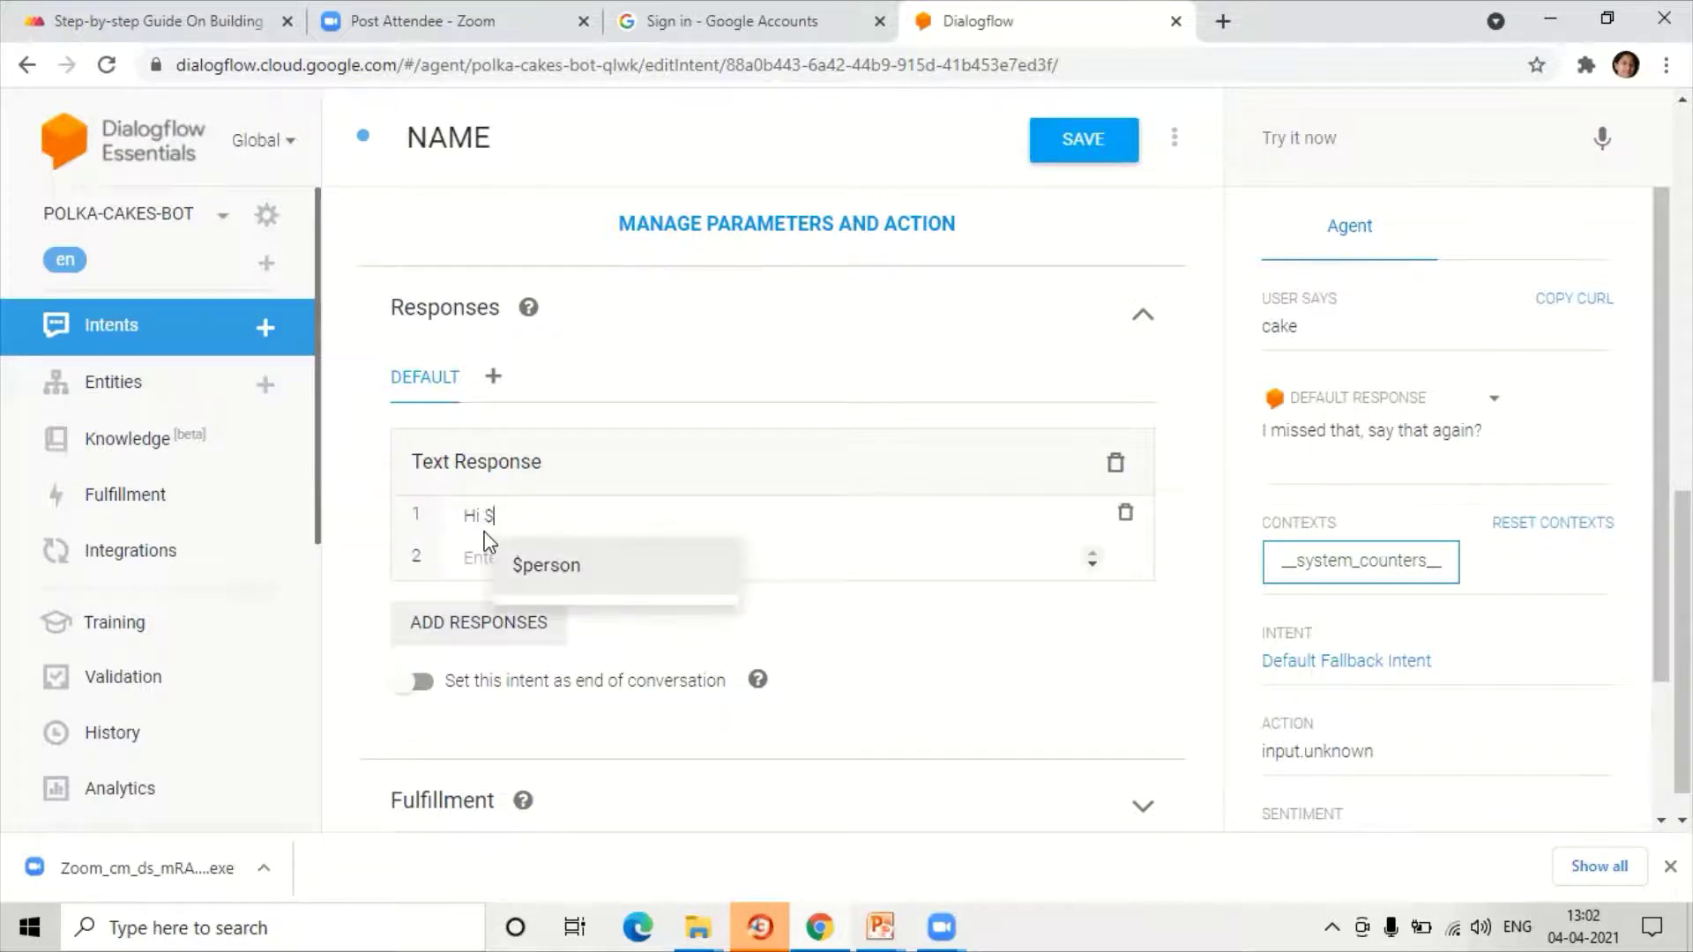
{"action": "left_click", "coordinate": [523, 565]}
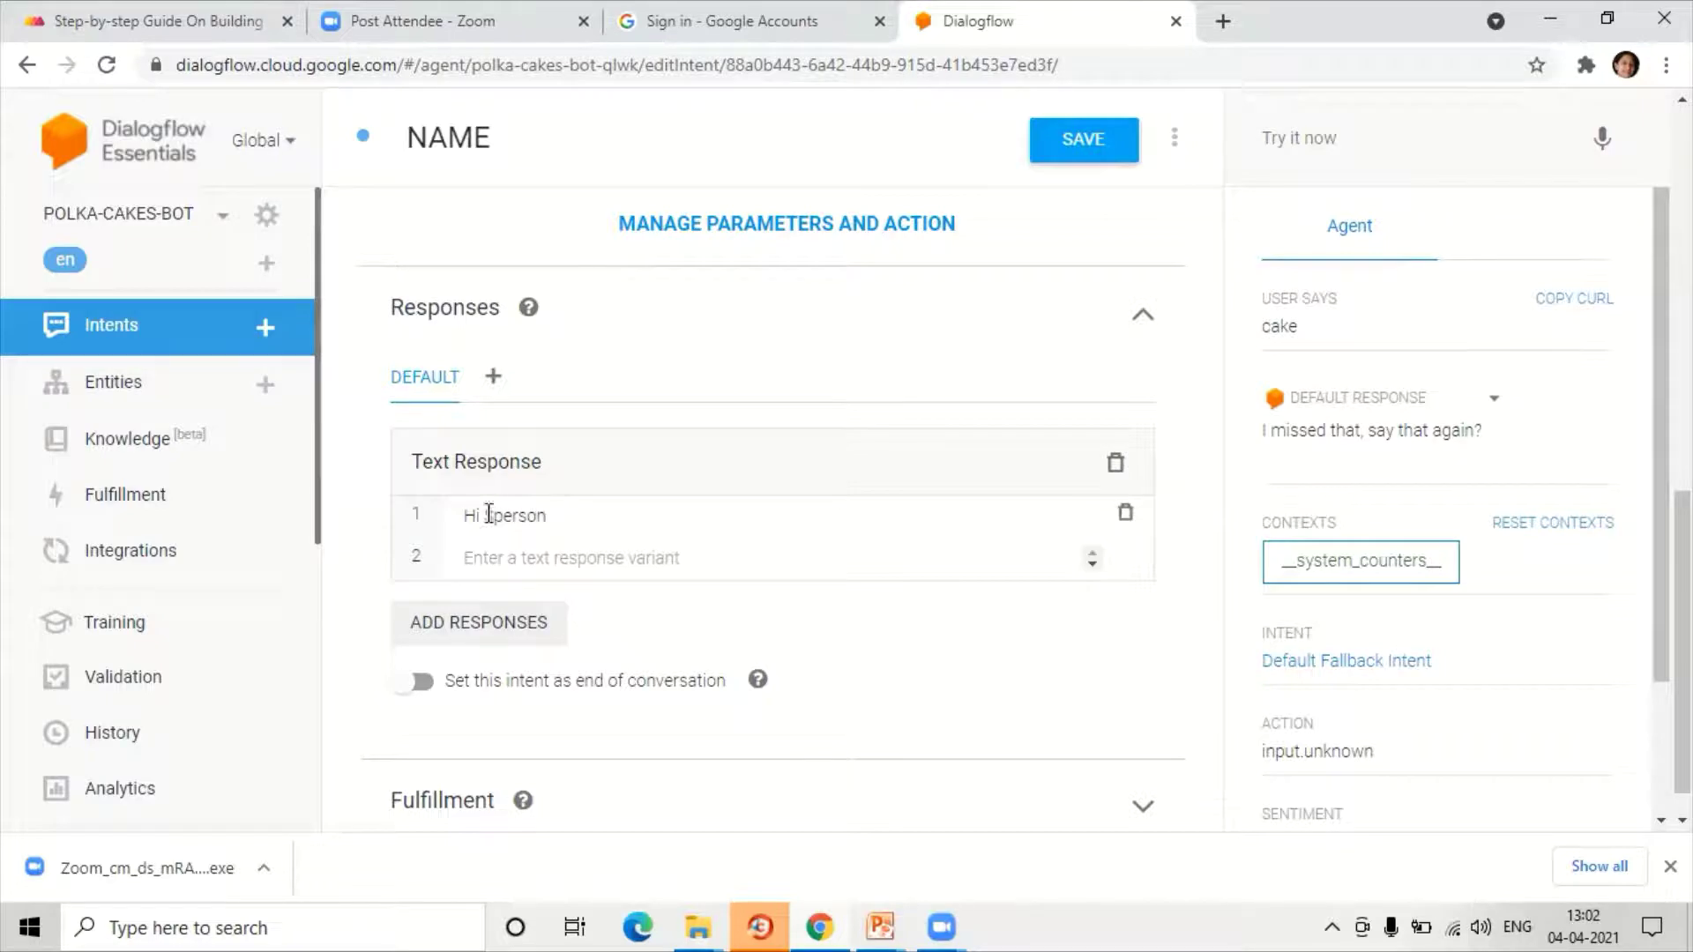
{"action": "scroll", "coordinate": [511, 515], "scroll_direction": "up", "scroll_amount": 7}
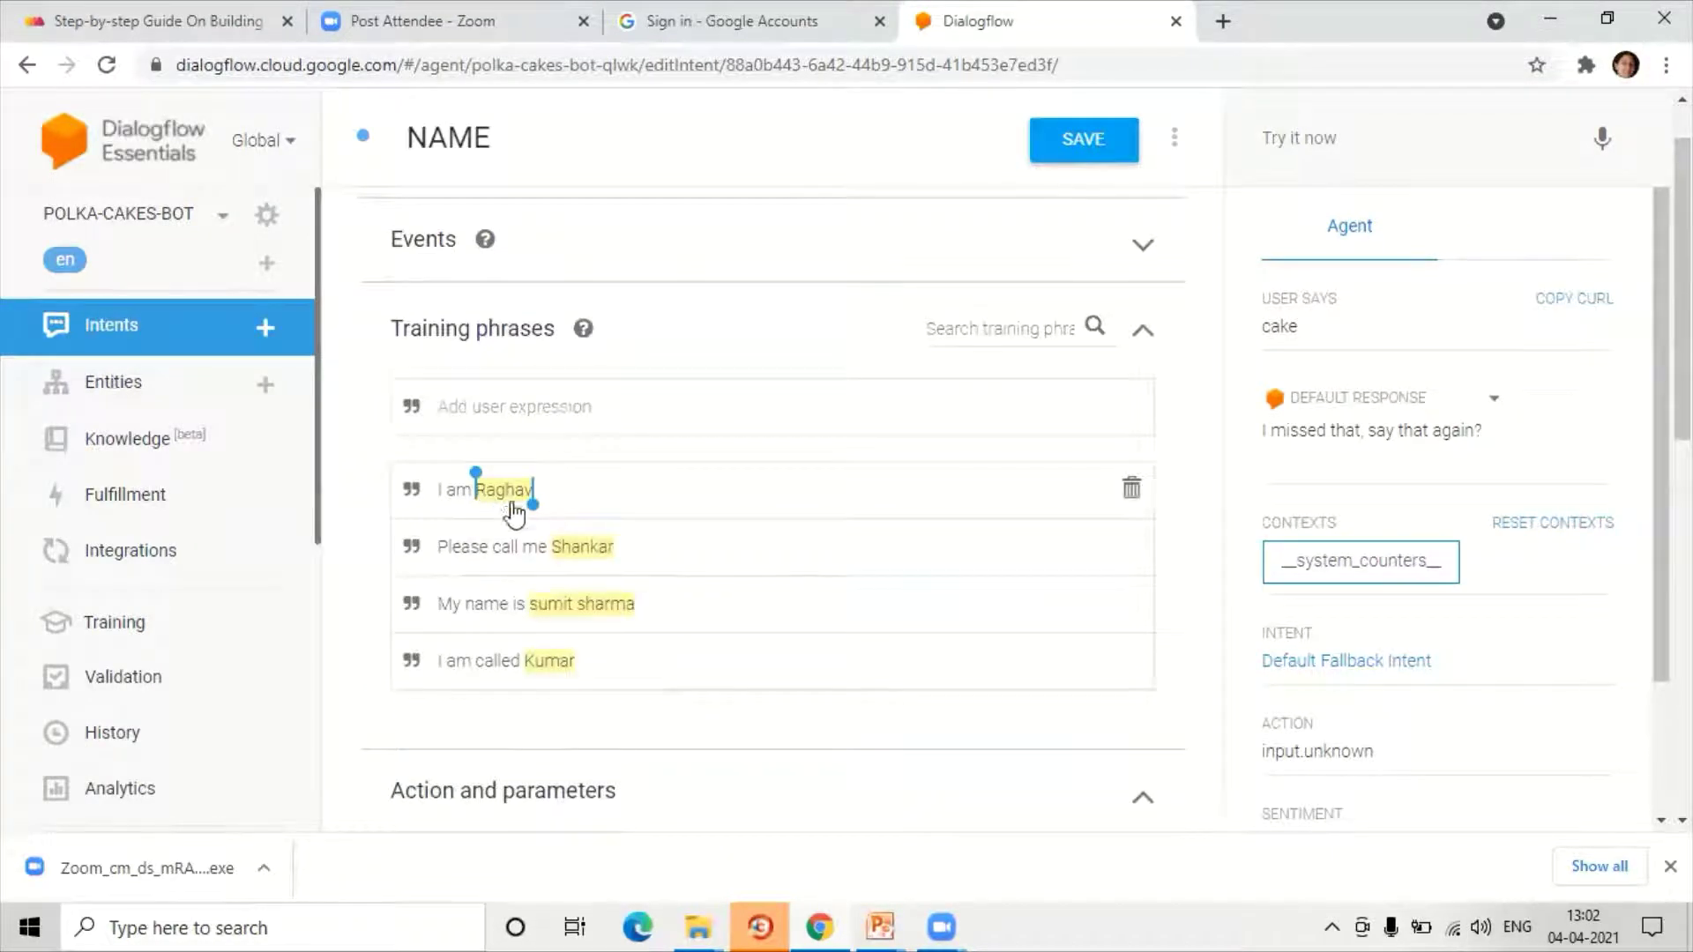
{"action": "double_click", "coordinate": [582, 546]}
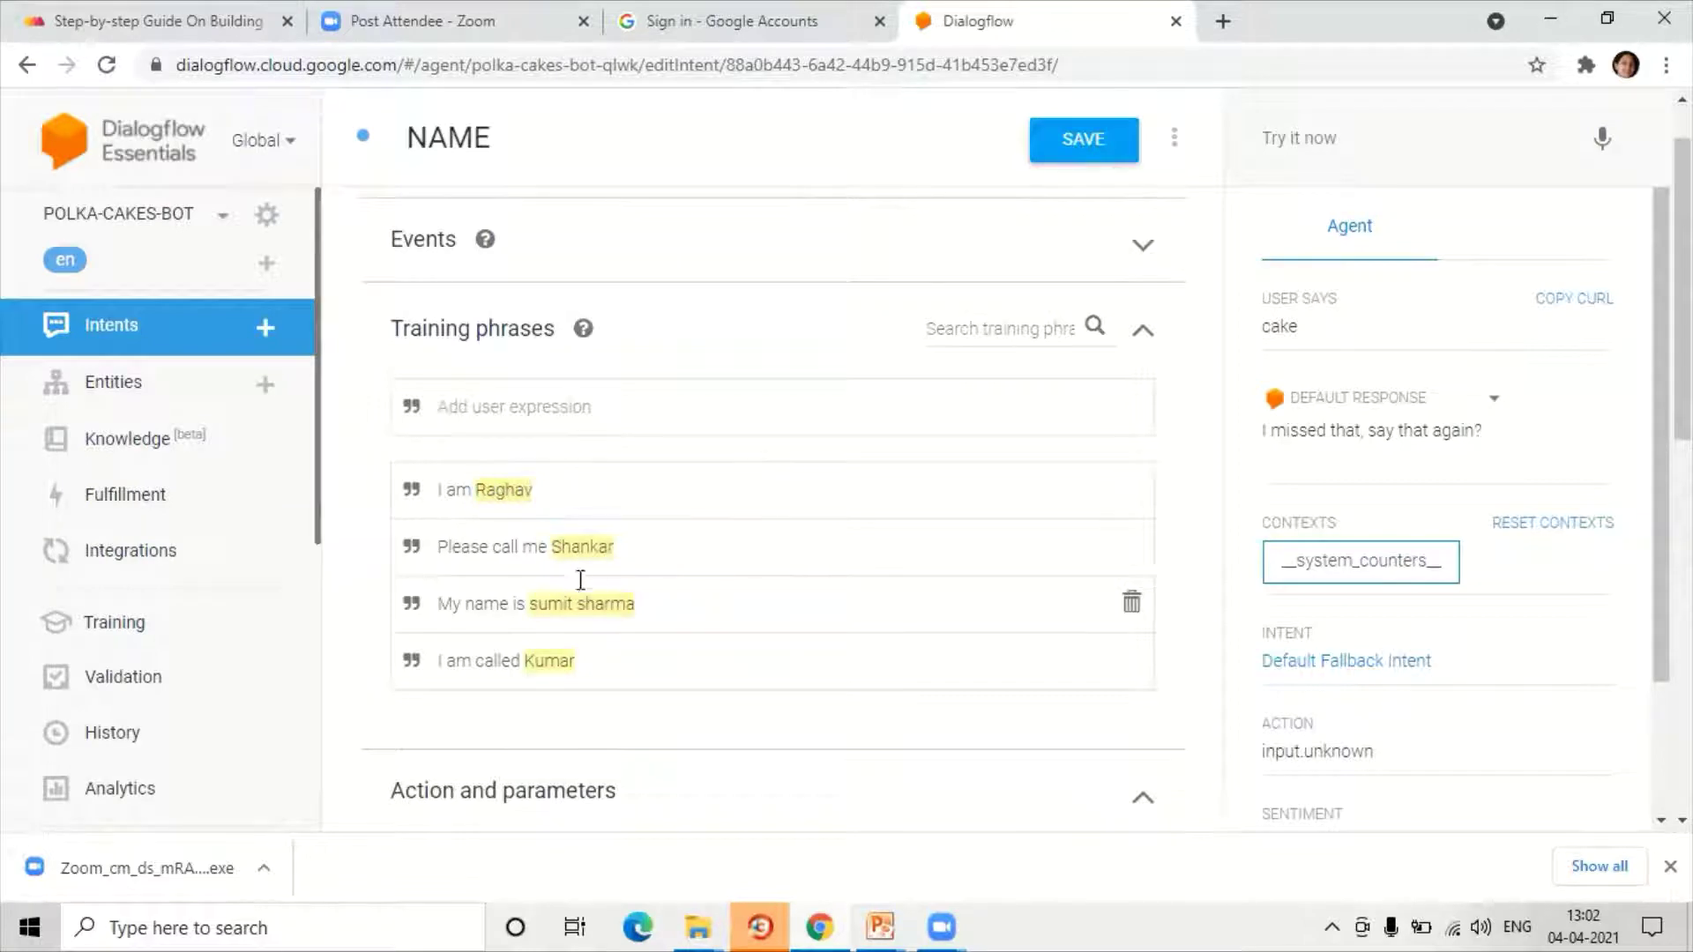
{"action": "scroll", "coordinate": [592, 573], "scroll_direction": "down", "scroll_amount": 7}
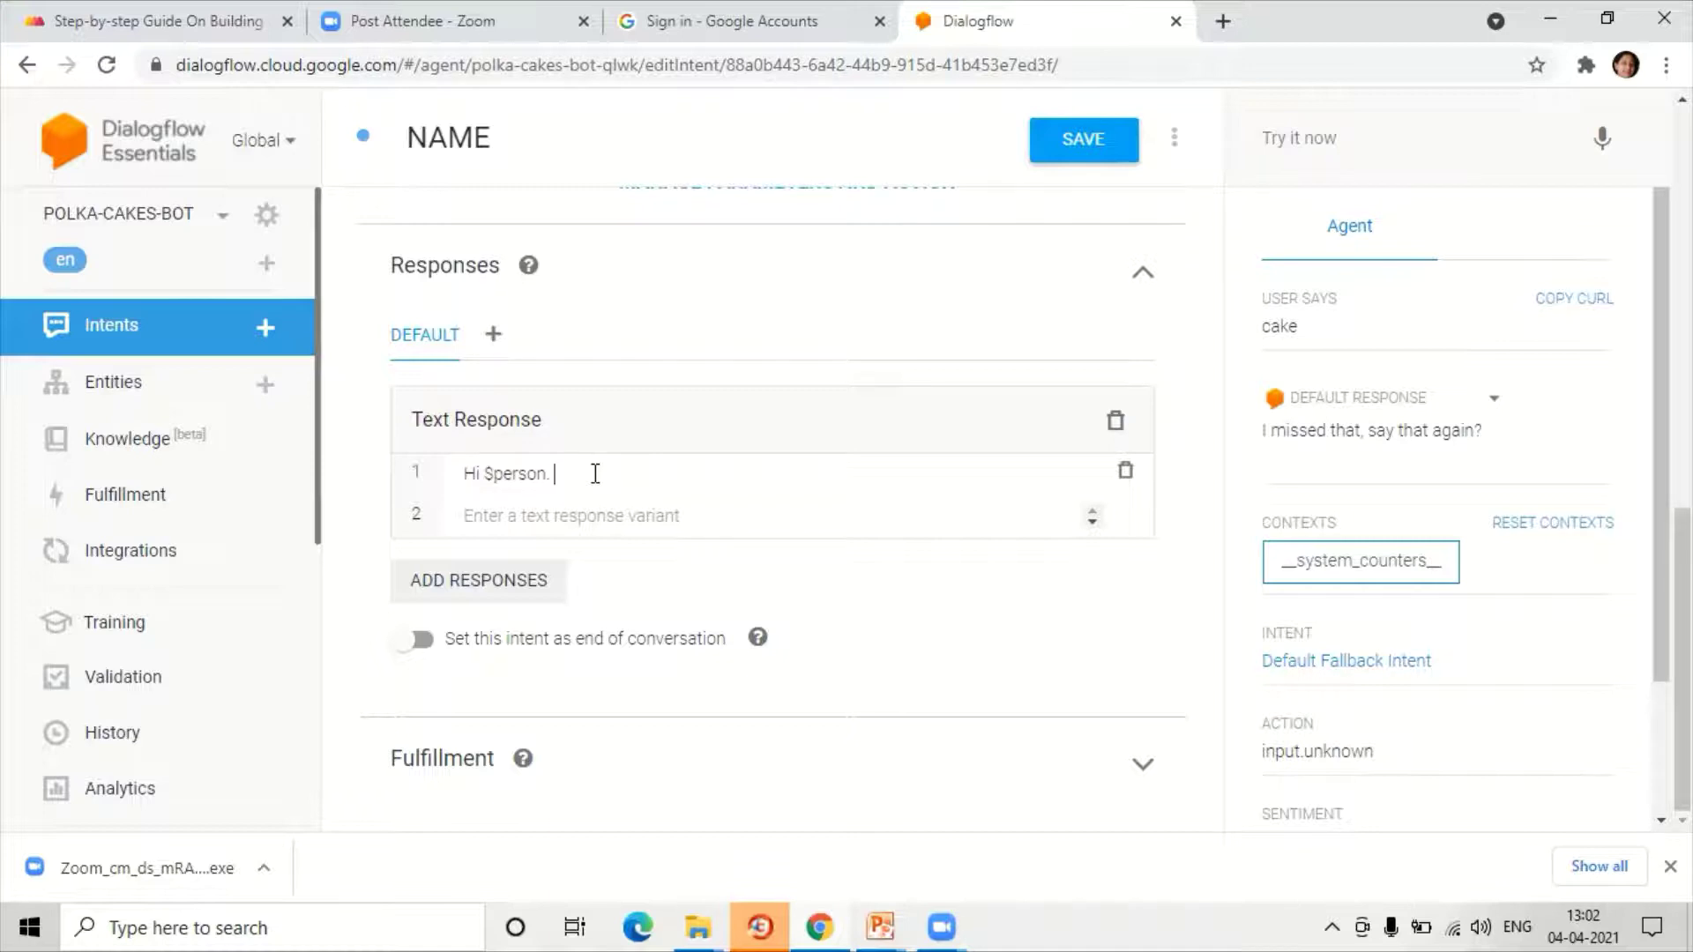
{"action": "type", "text": "w can I help you?"}
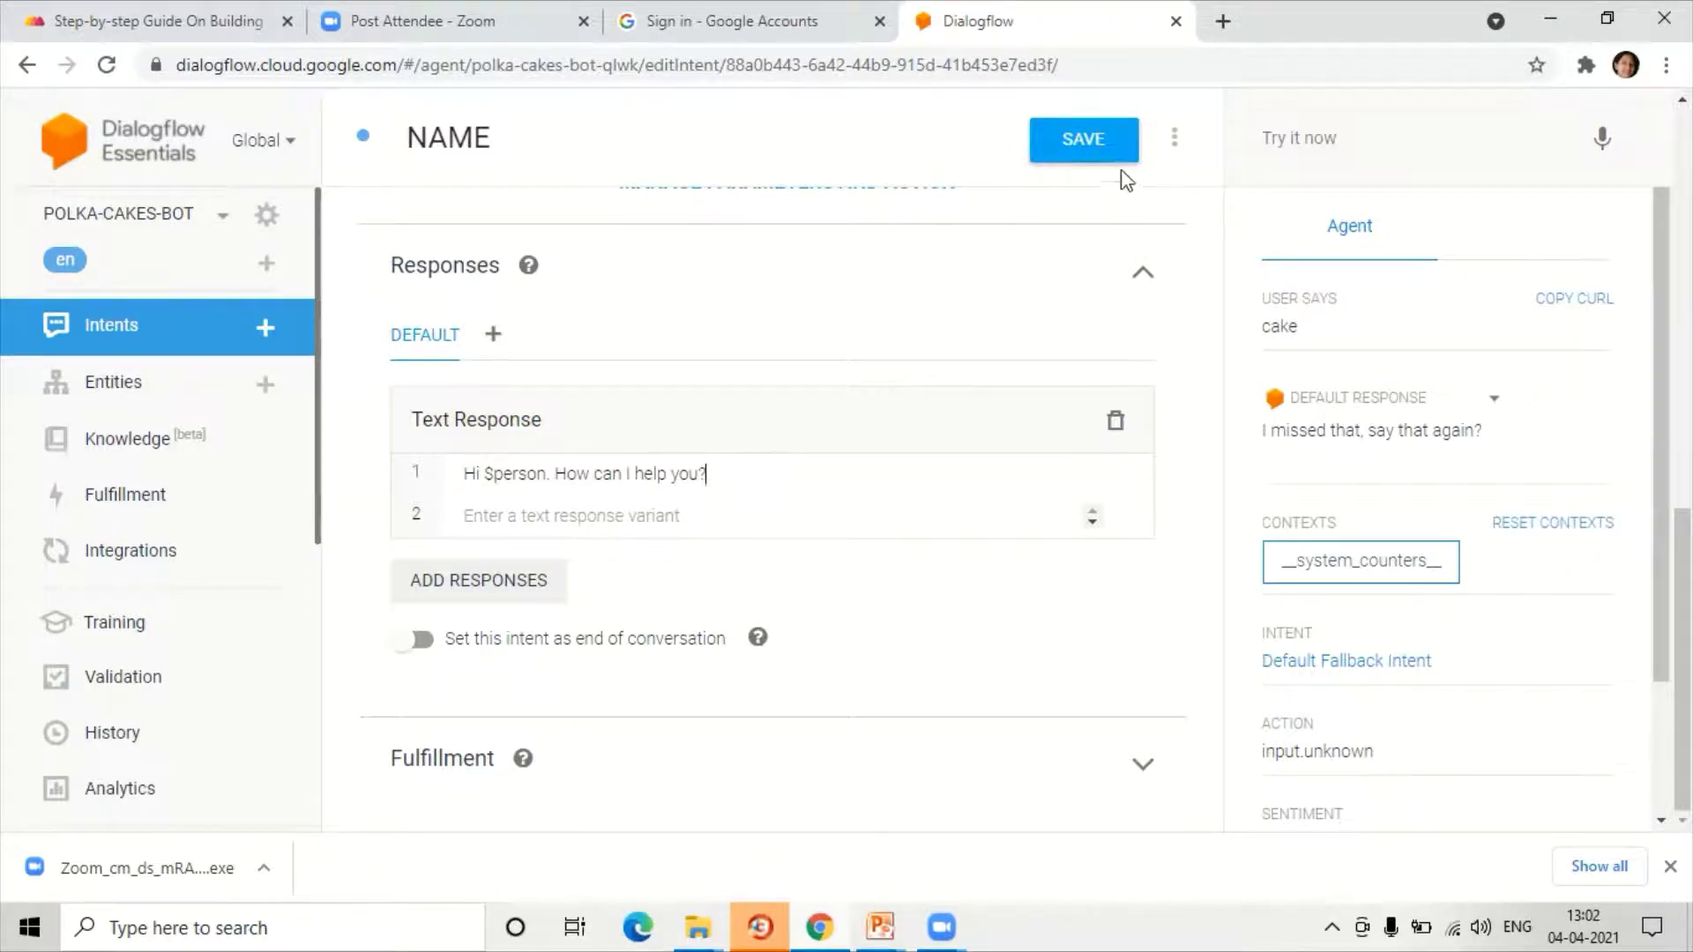
{"action": "left_click", "coordinate": [1086, 148]}
Step: Test the agent with 'hi' and an 'I am …' name introduction
{"action": "left_click", "coordinate": [1328, 137]}
{"action": "type", "text": "hi"}
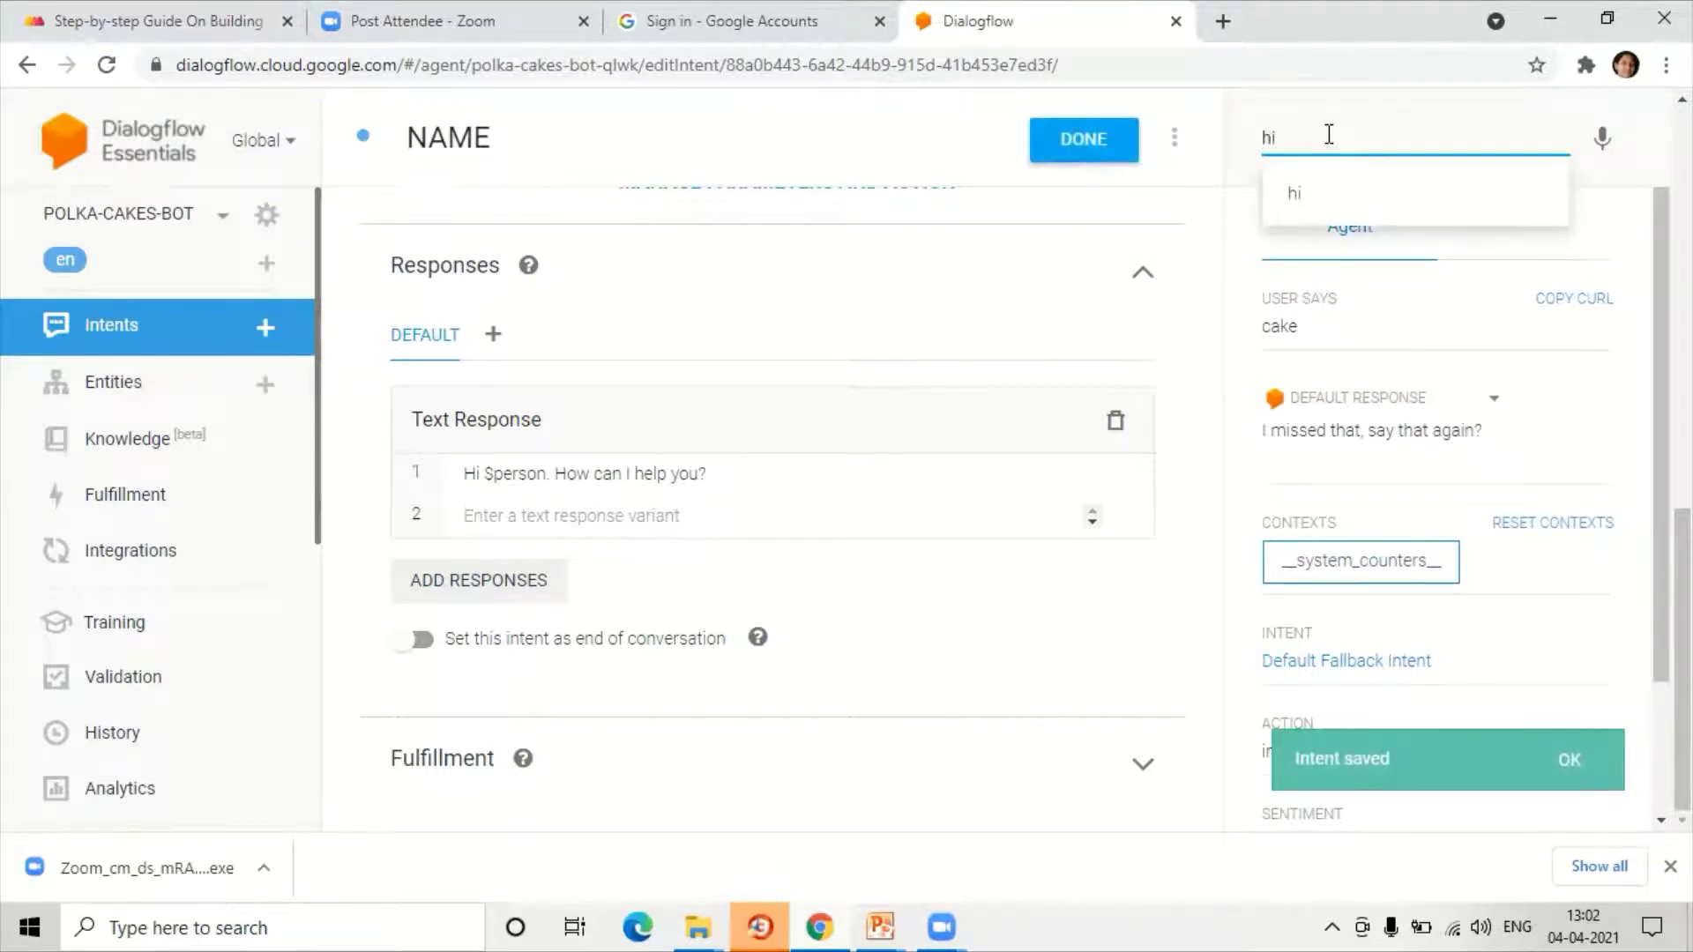
{"action": "key", "text": "Return"}
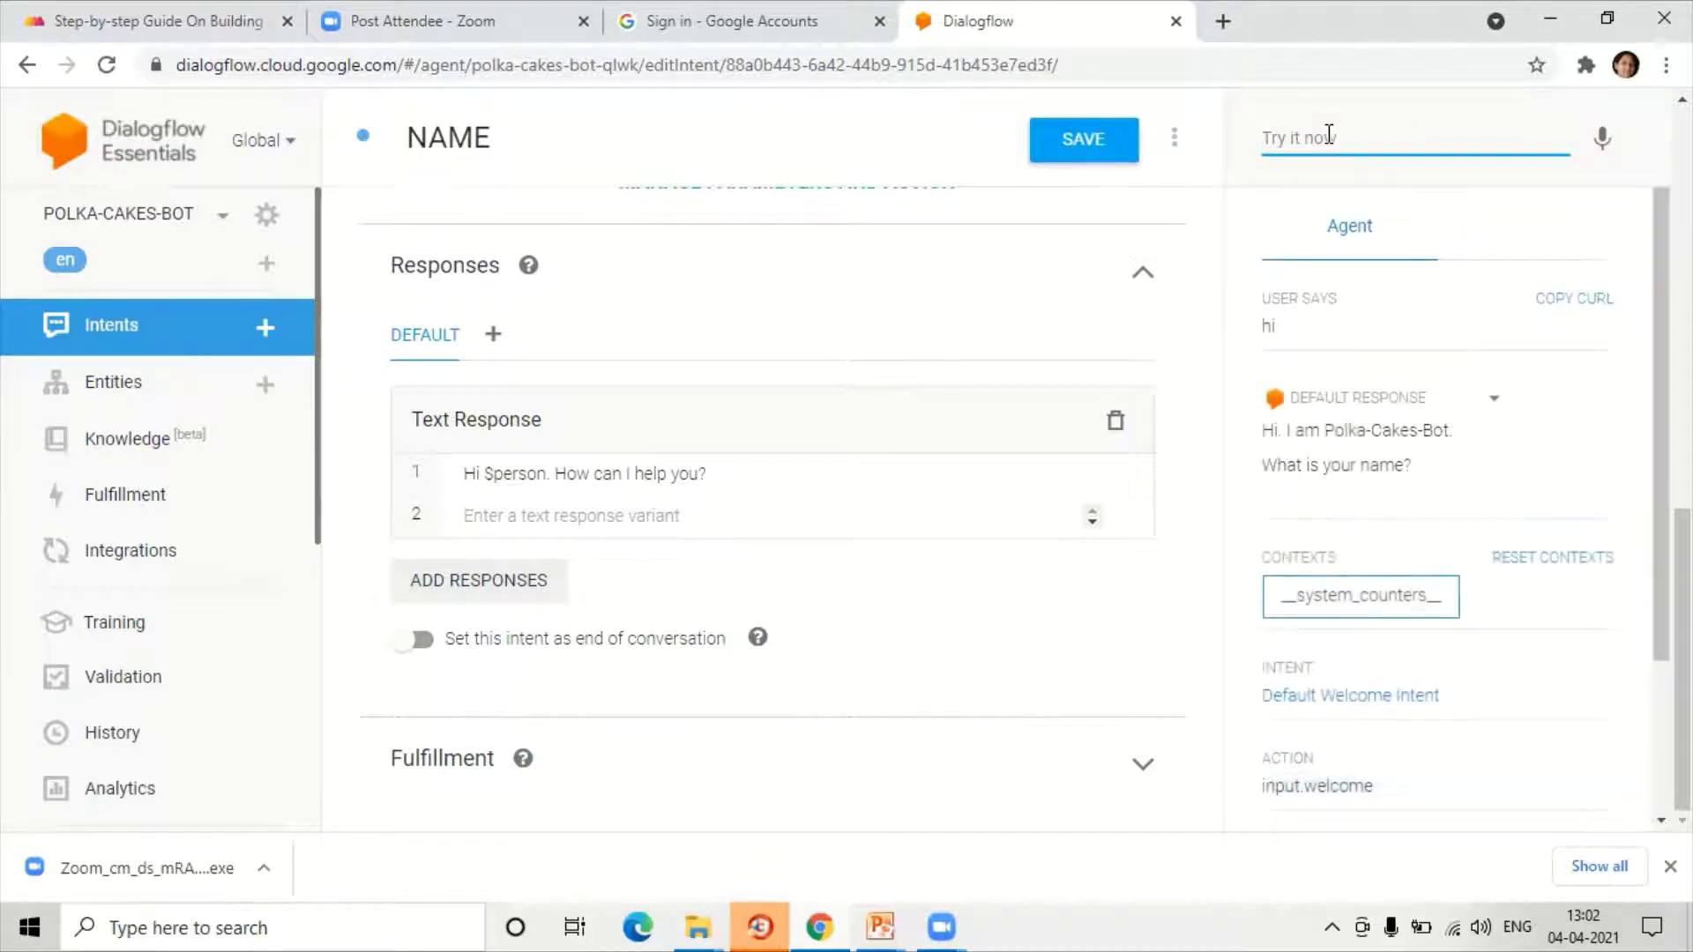
{"action": "type", "text": "I am Raji"}
{"action": "key", "text": "Return"}
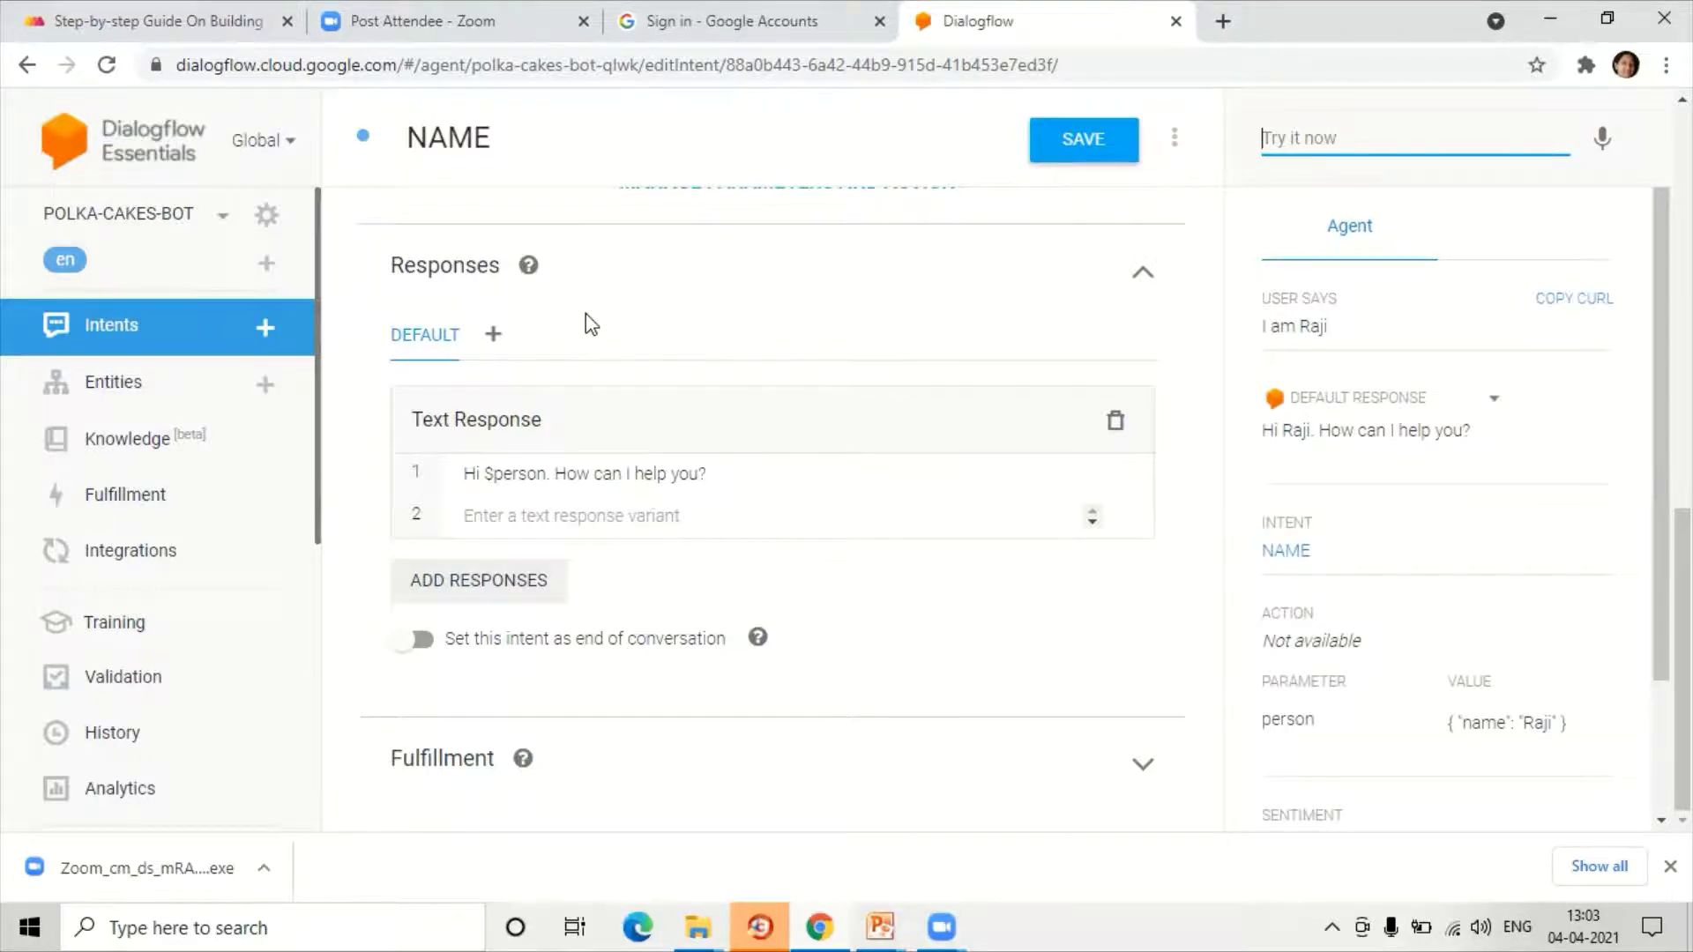
Step: Review the training phrases' person annotations, save NAME, and return to Intents
{"action": "scroll", "coordinate": [589, 322], "scroll_direction": "up", "scroll_amount": 10}
{"action": "scroll", "coordinate": [585, 316], "scroll_direction": "up", "scroll_amount": 2}
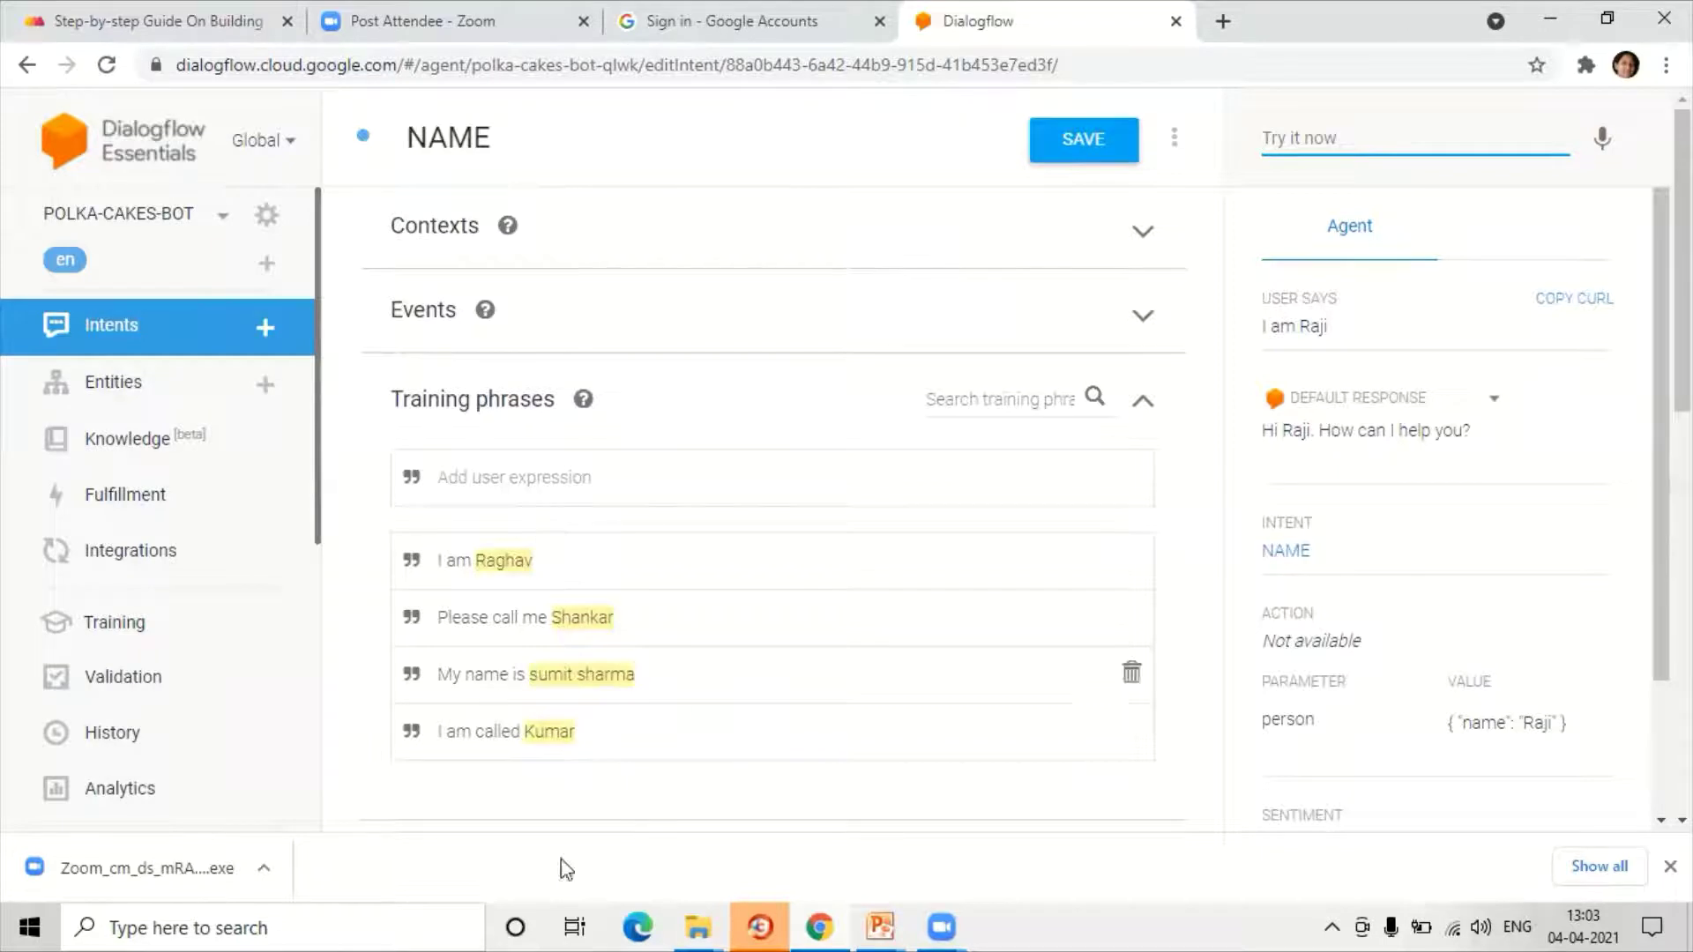
{"action": "left_click", "coordinate": [565, 544]}
{"action": "left_click", "coordinate": [573, 713]}
{"action": "left_click", "coordinate": [1058, 134]}
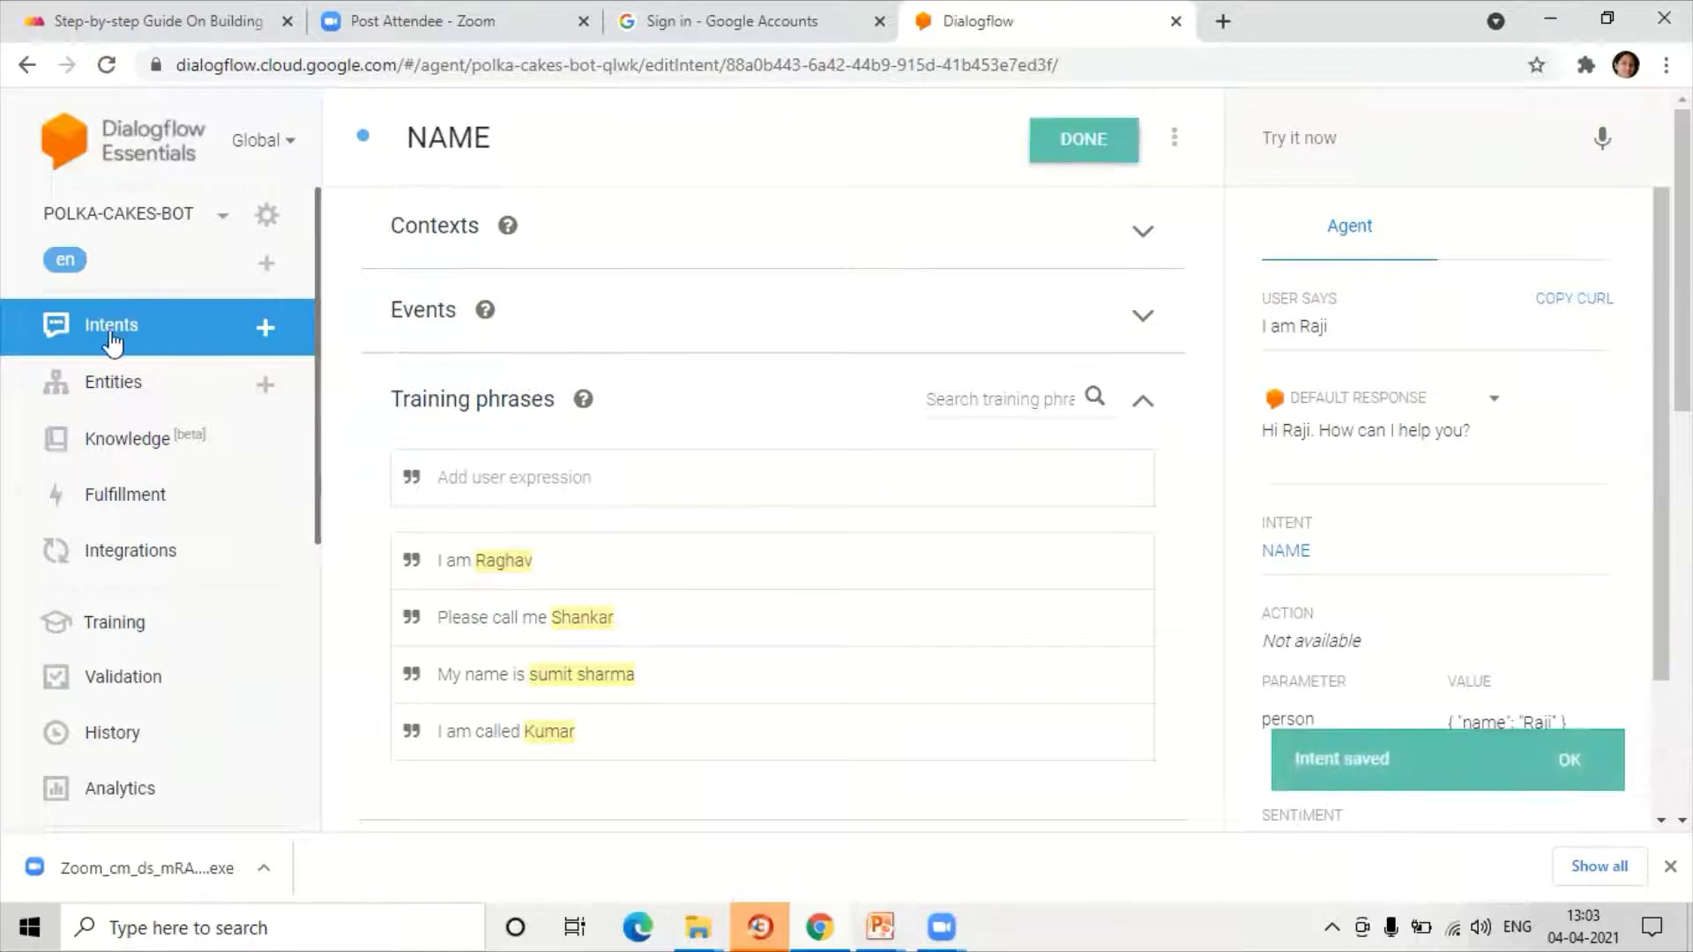
{"action": "left_click", "coordinate": [154, 351]}
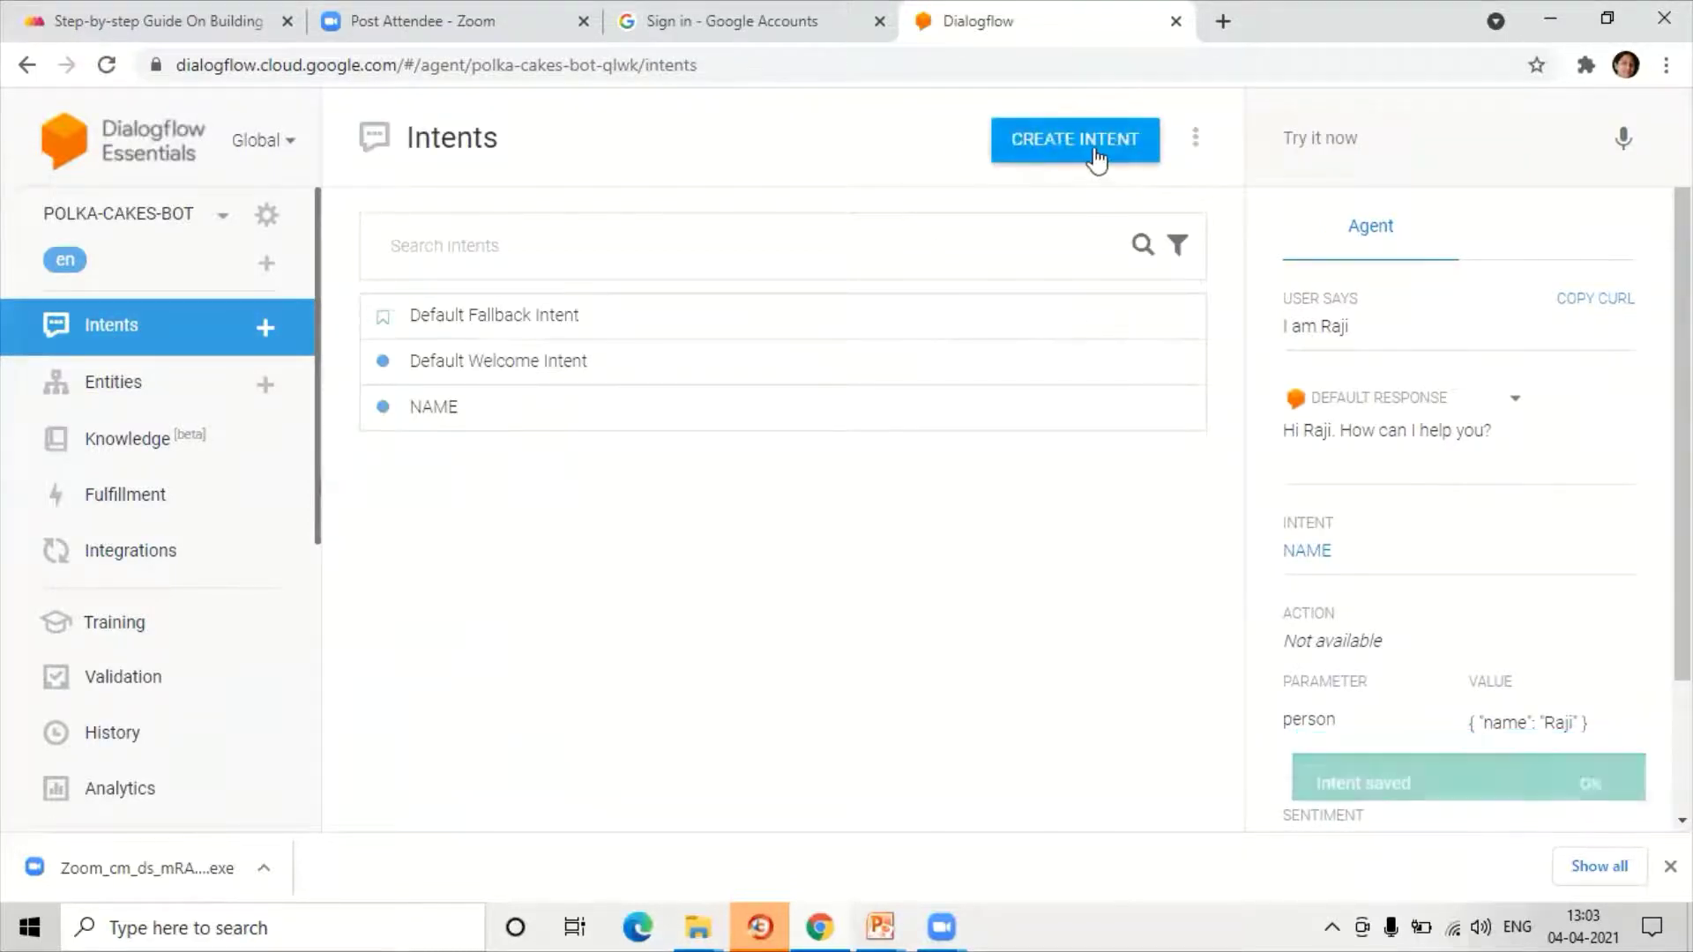
Step: Create and save a new intent named LOCATION
{"action": "left_click", "coordinate": [1096, 159]}
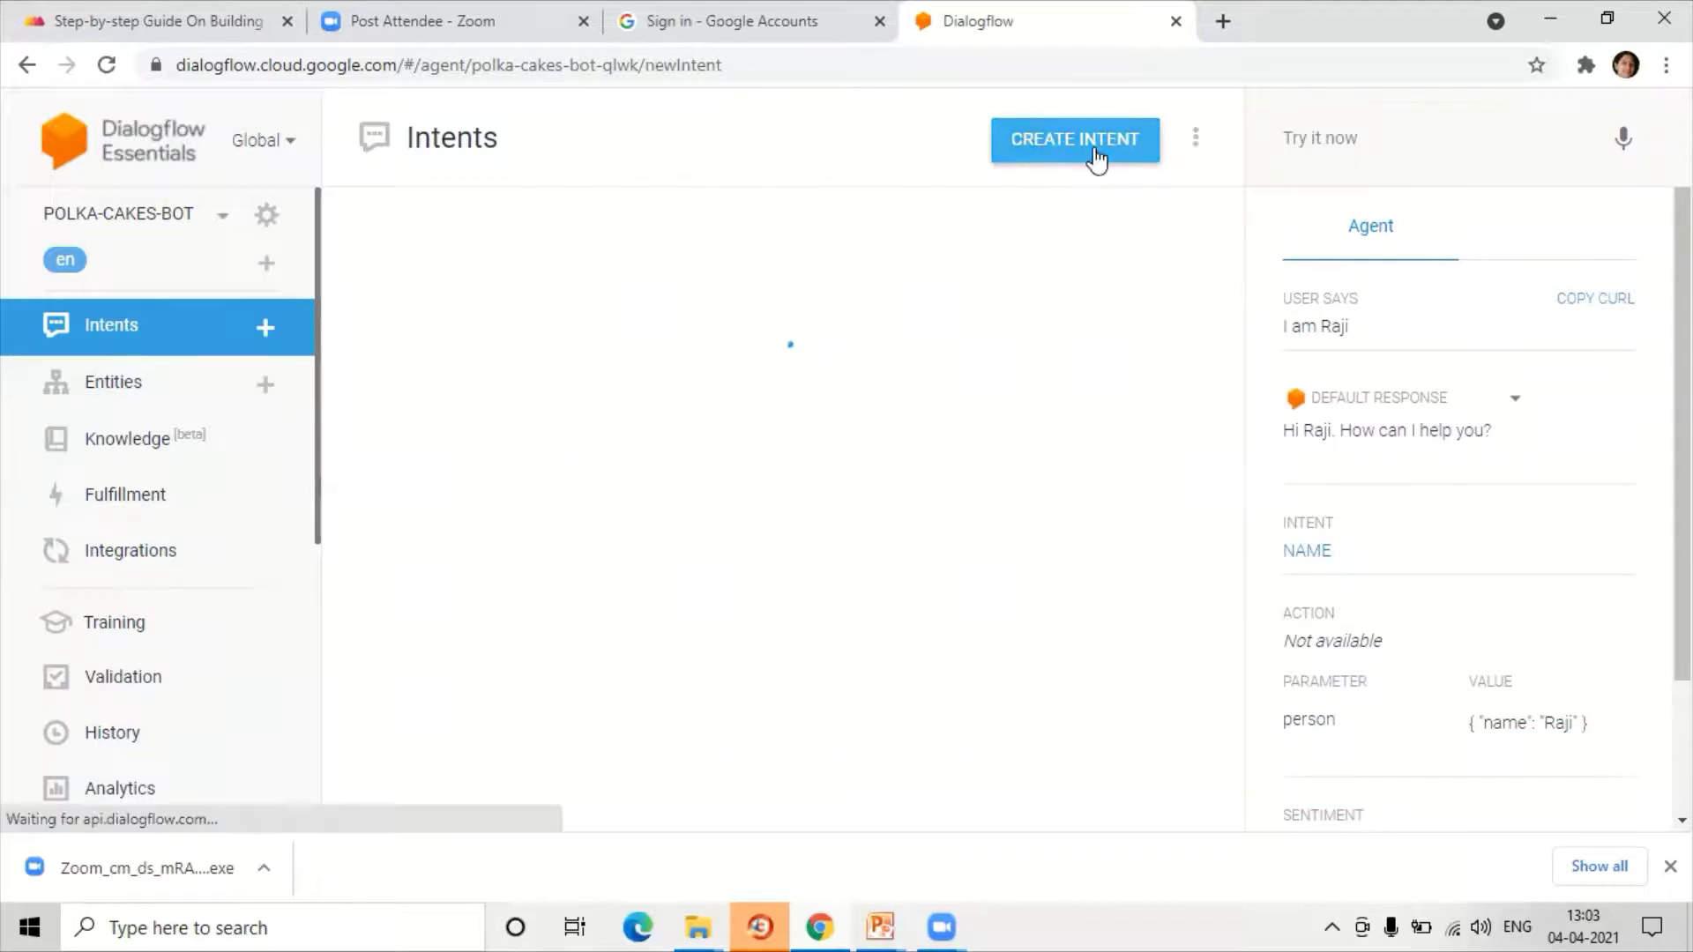
{"action": "left_click", "coordinate": [582, 137]}
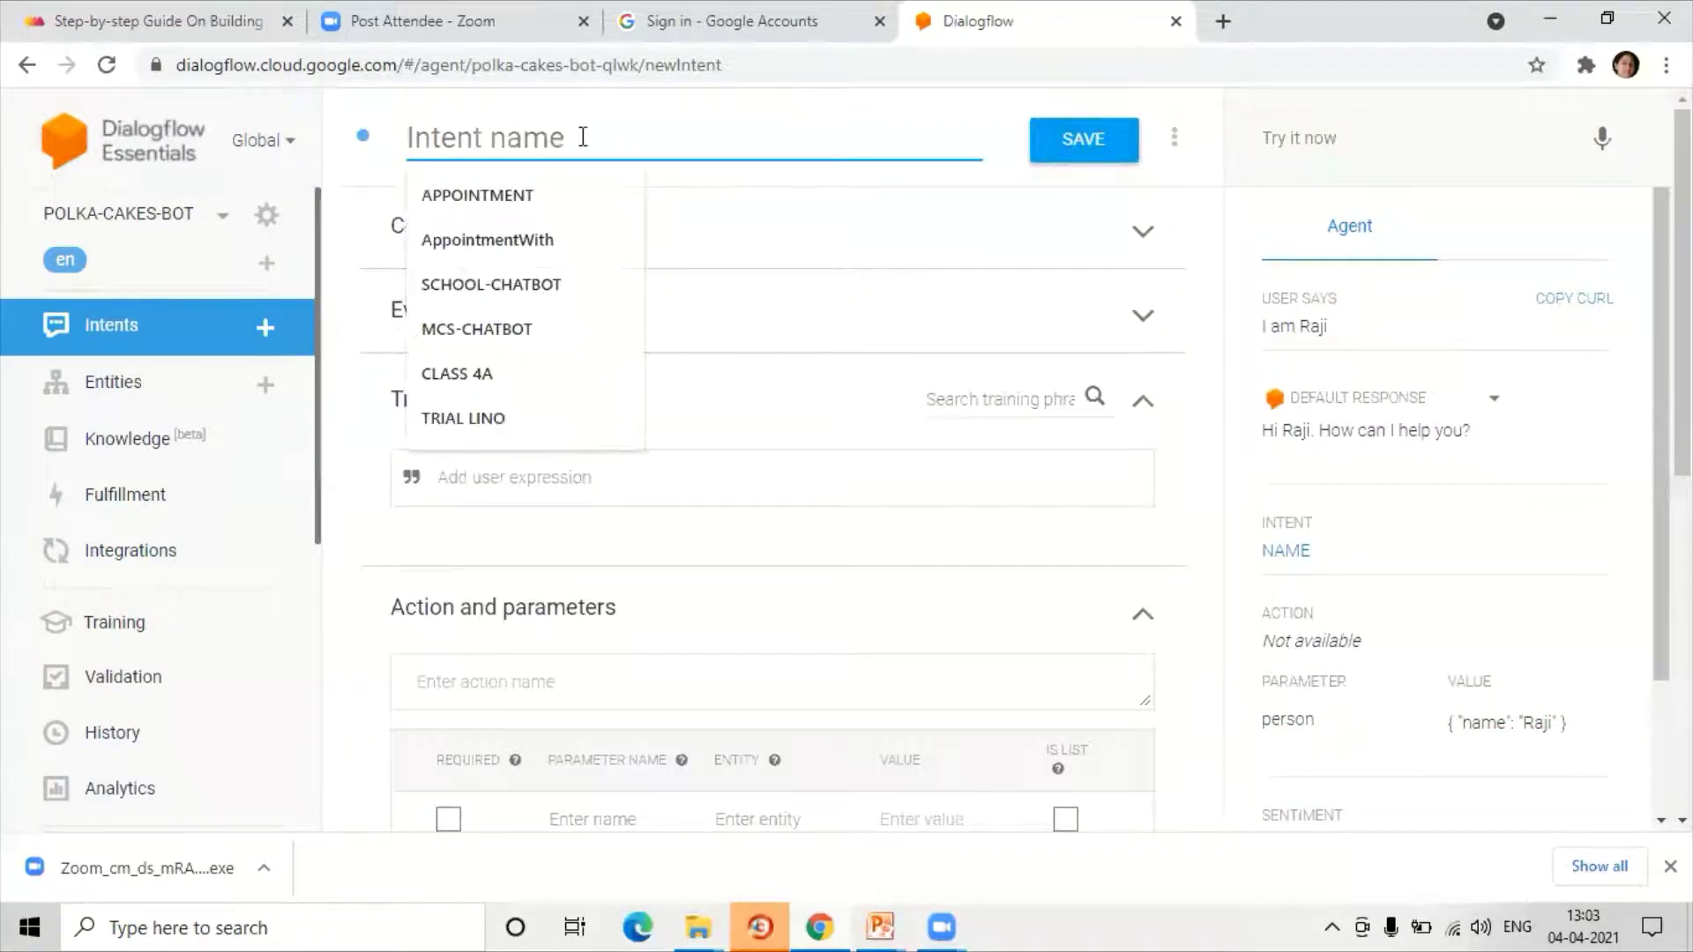
{"action": "type", "text": "LOCATION"}
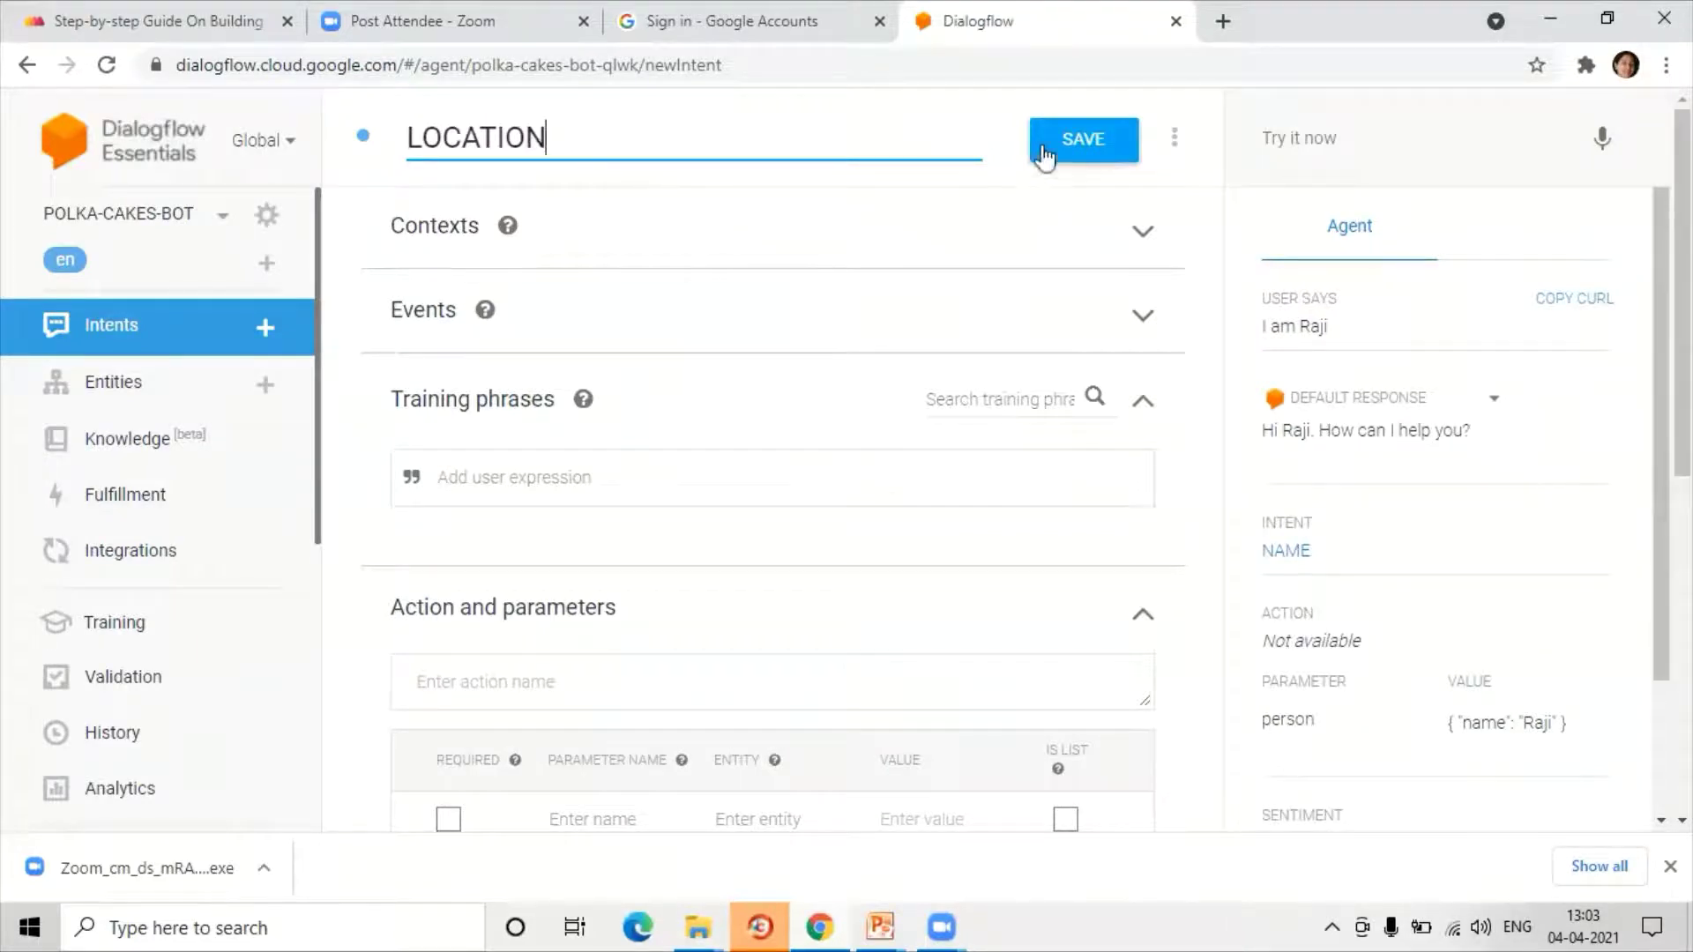
{"action": "left_click", "coordinate": [1070, 144]}
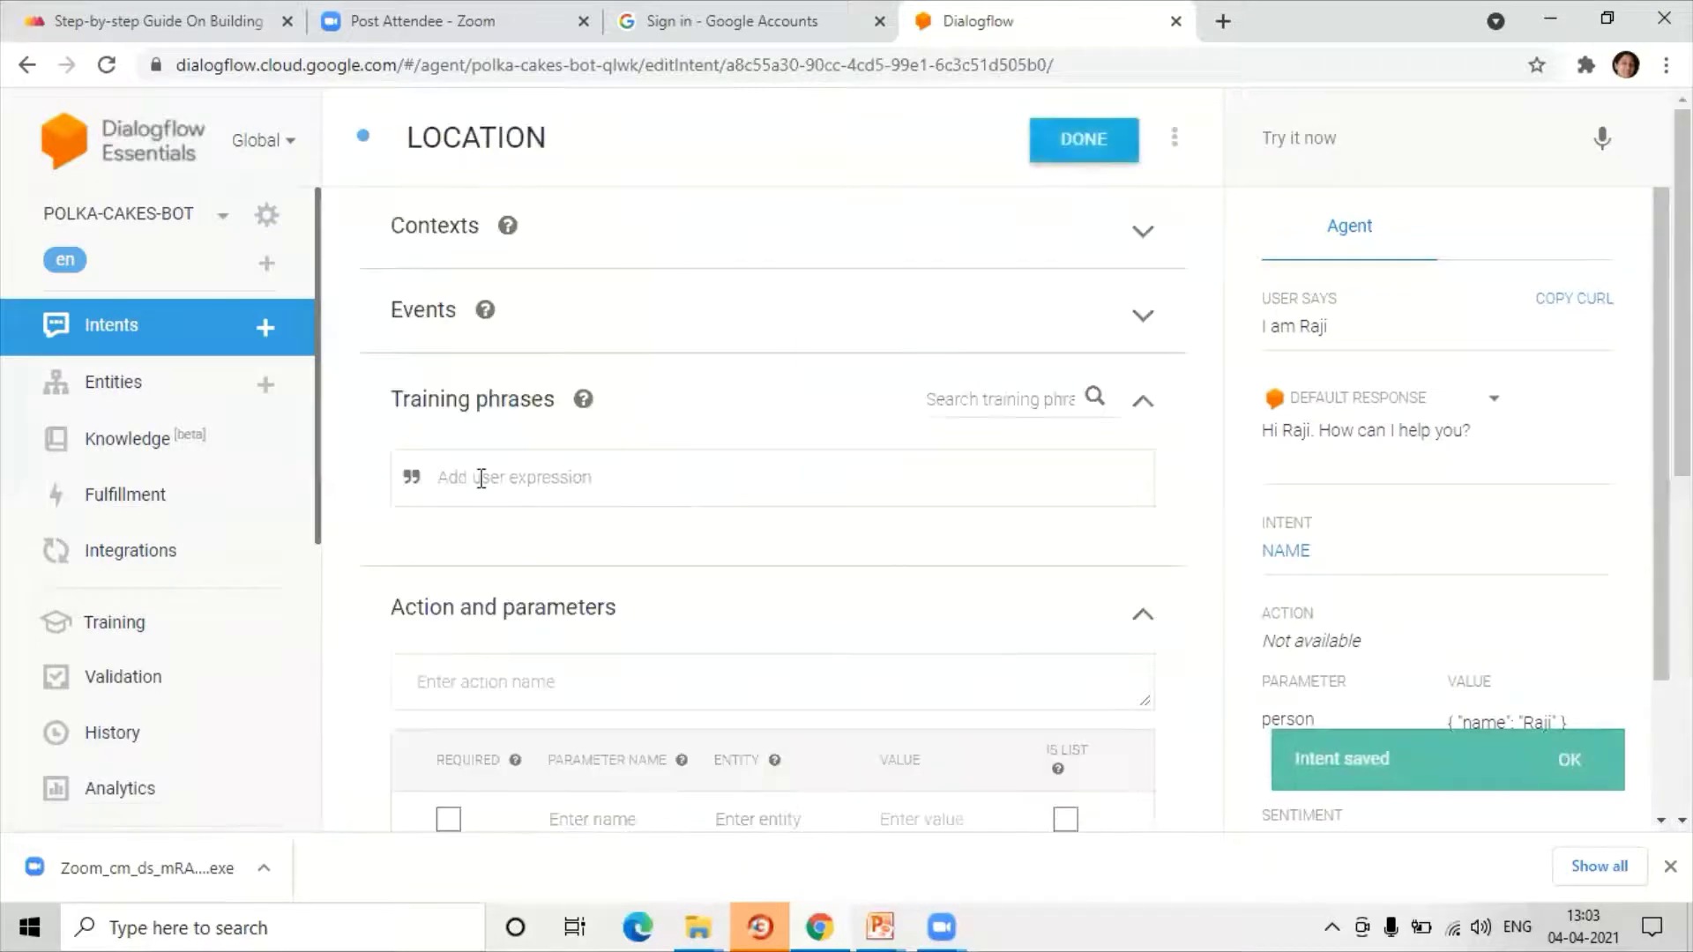
Step: Add LOCATION training phrases 'adress', 'Where is your shop located', 'location' and 'please tell address of your shop'
{"action": "left_click", "coordinate": [480, 476]}
{"action": "type", "text": "adress"}
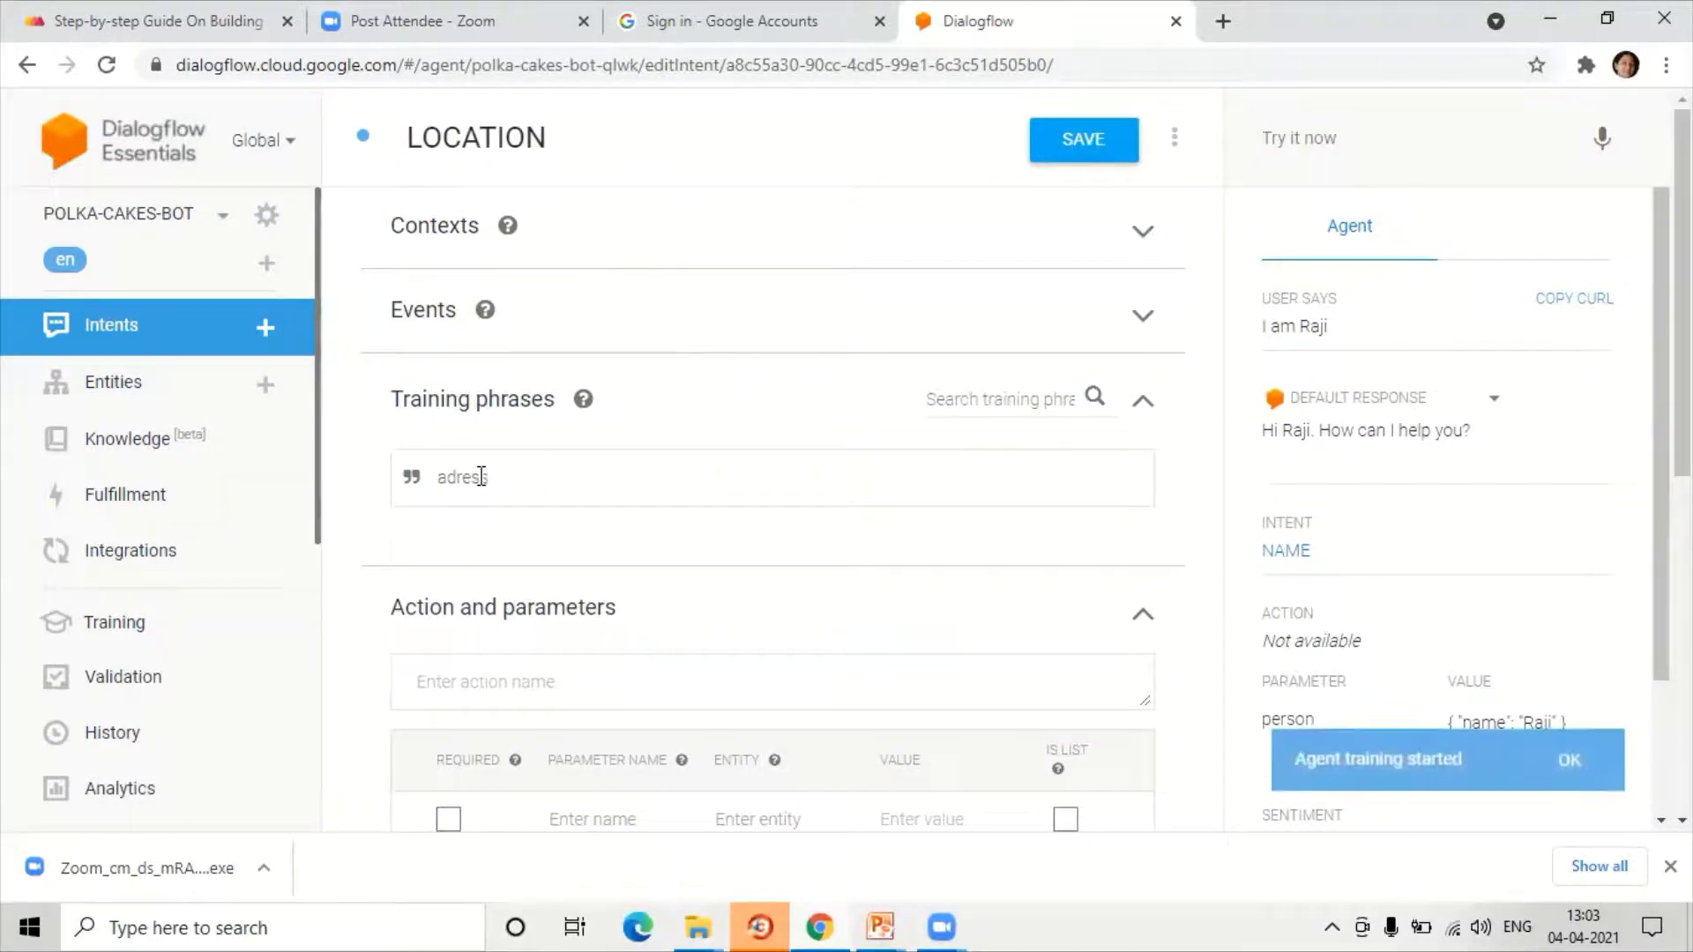
{"action": "key", "text": "Return"}
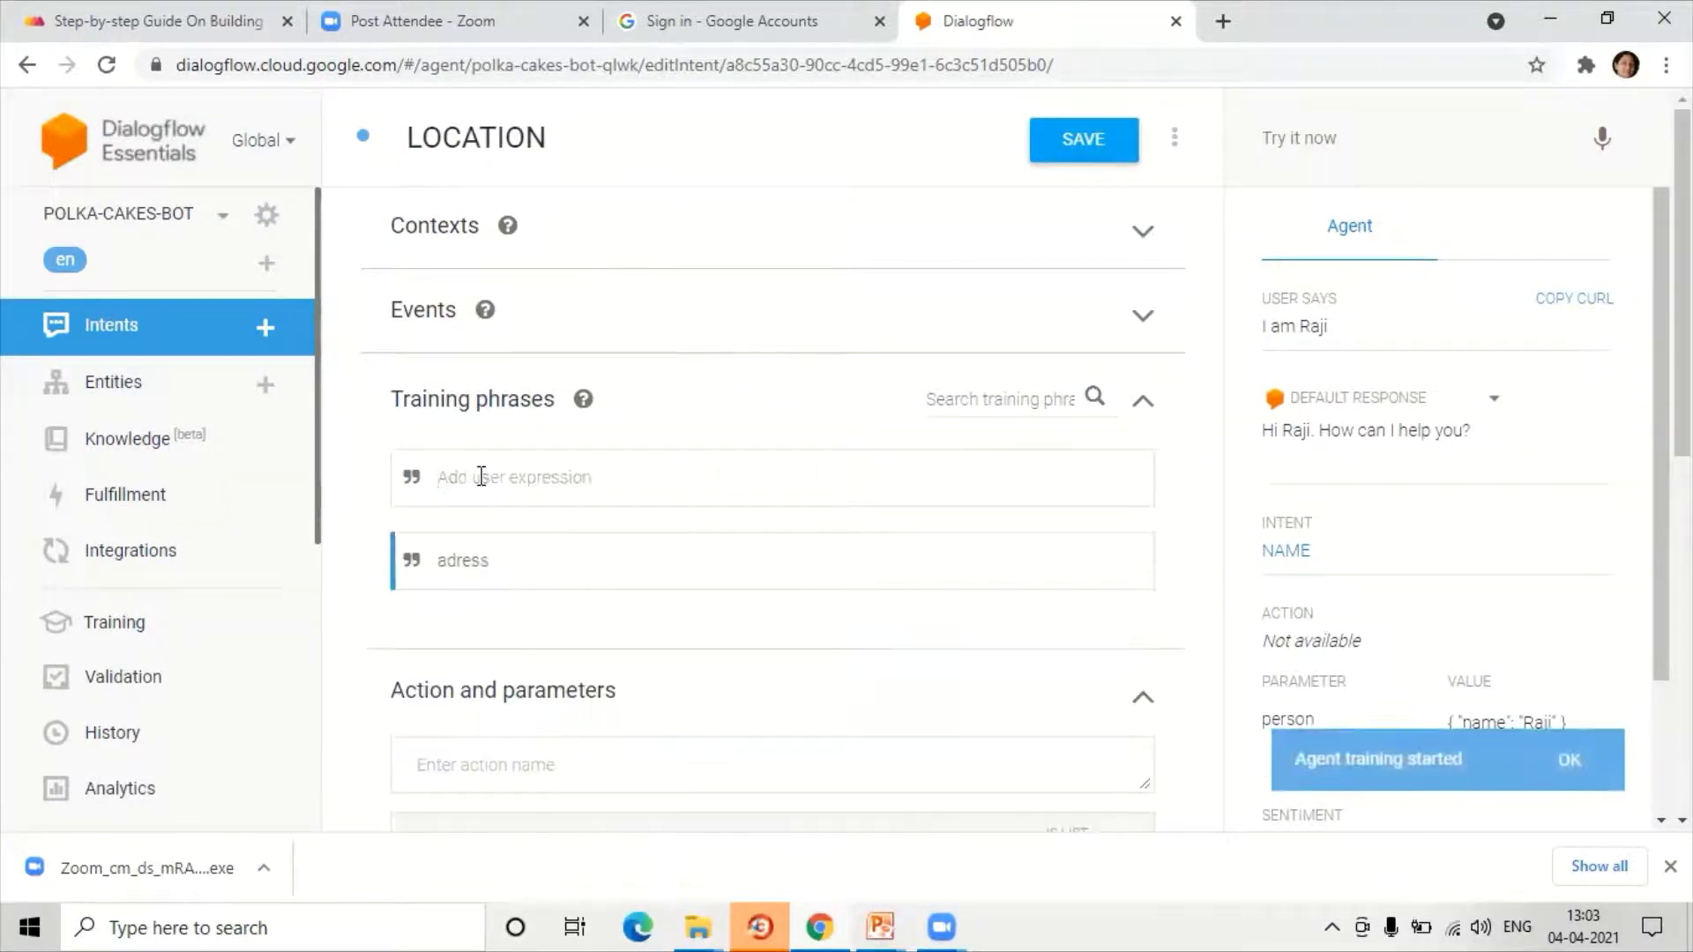
{"action": "type", "text": "Where"}
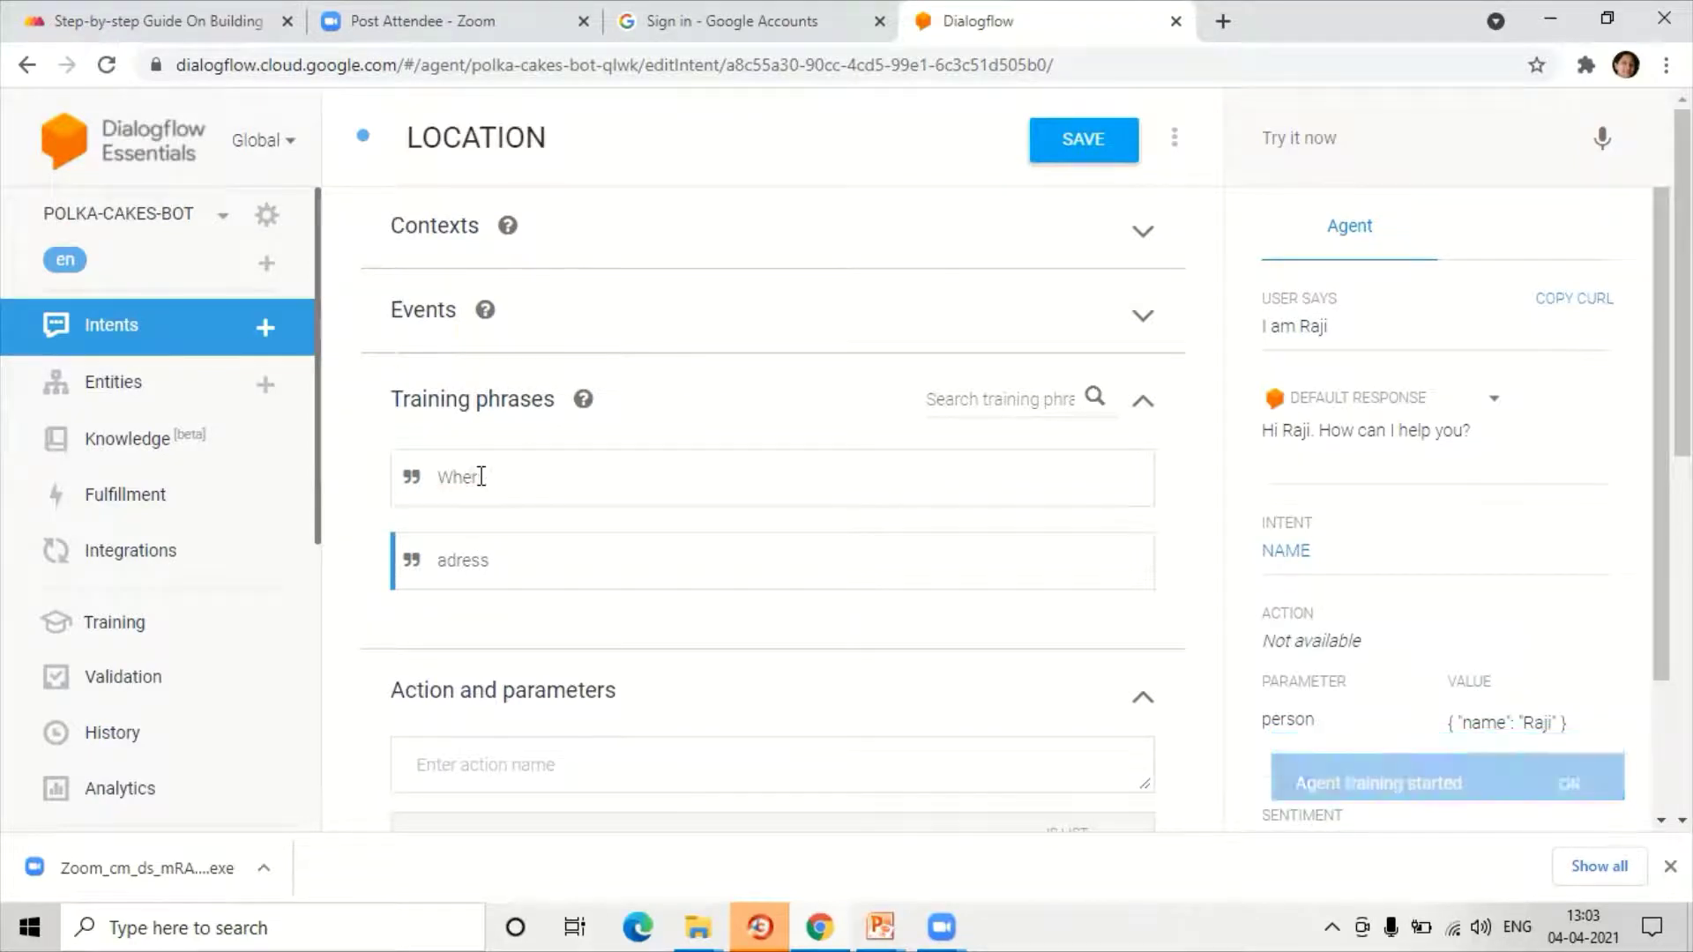
{"action": "type", "text": " is your"}
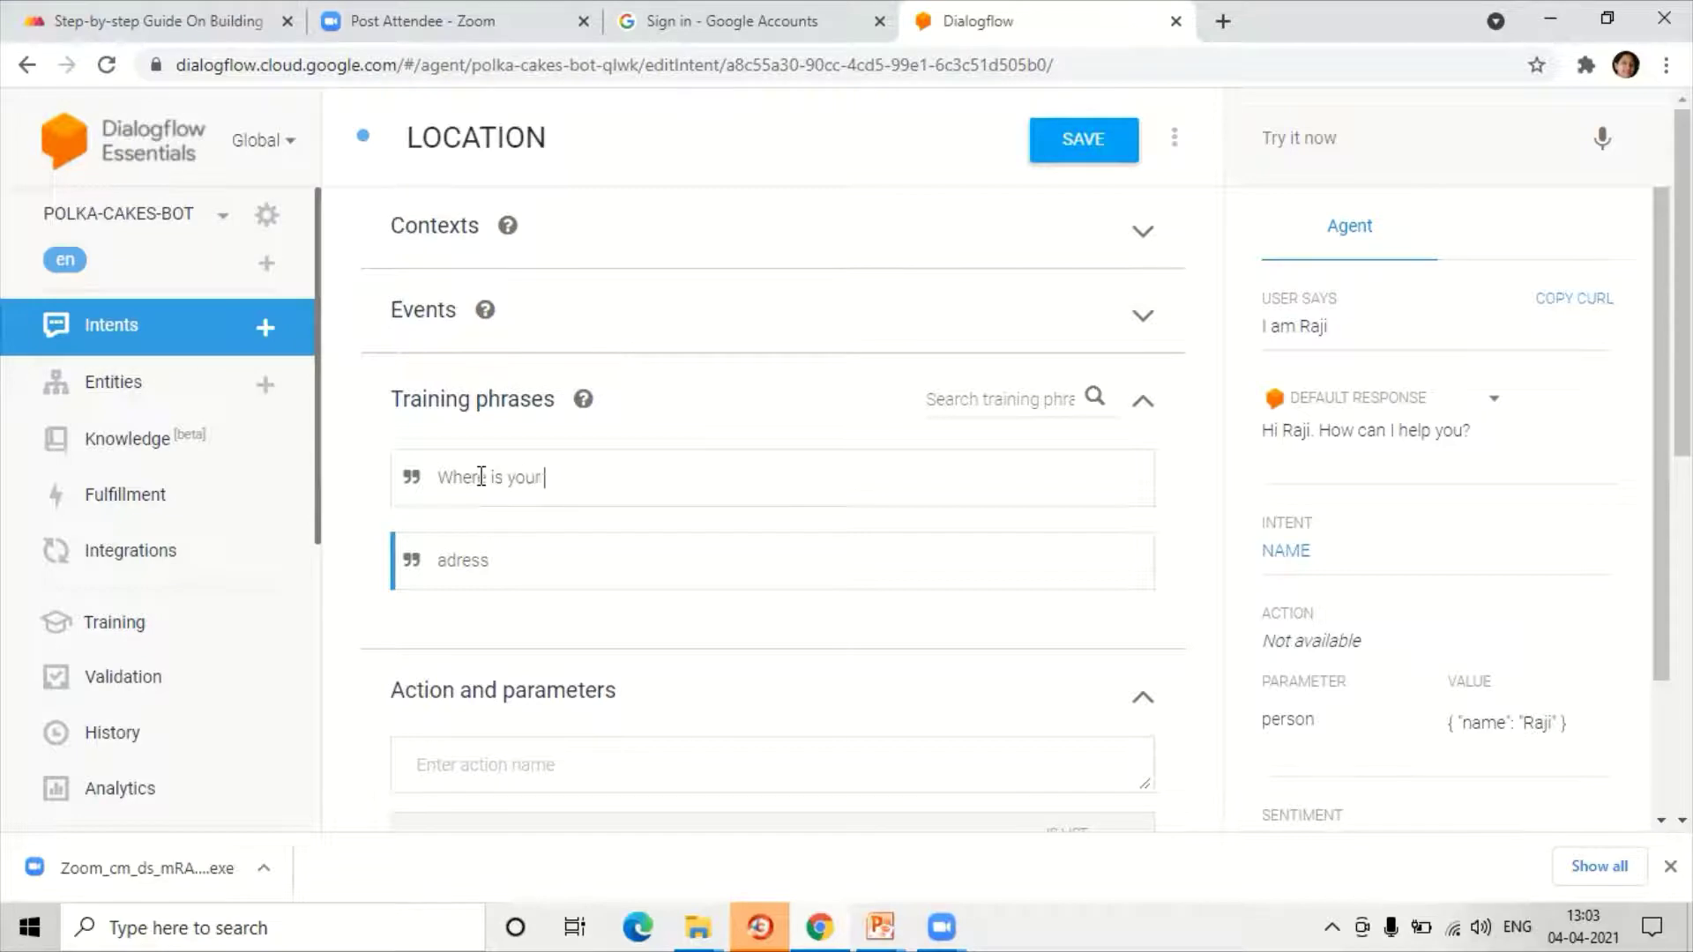
{"action": "type", "text": " shop located"}
{"action": "key", "text": "Return"}
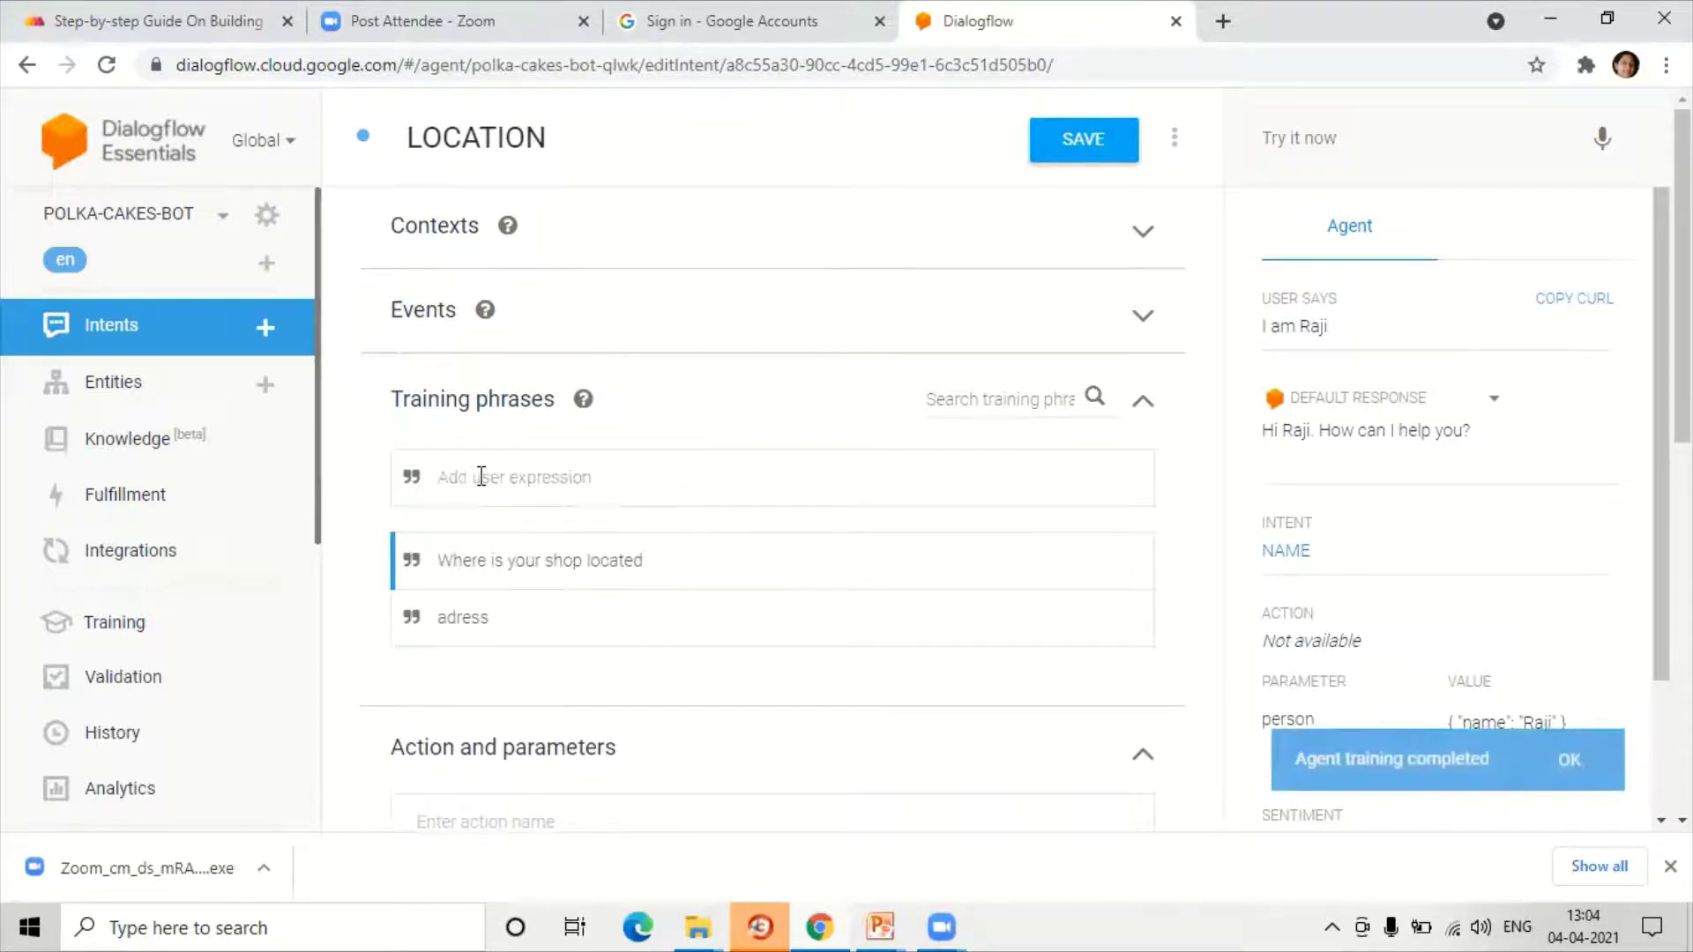
{"action": "type", "text": "location"}
{"action": "key", "text": "Return"}
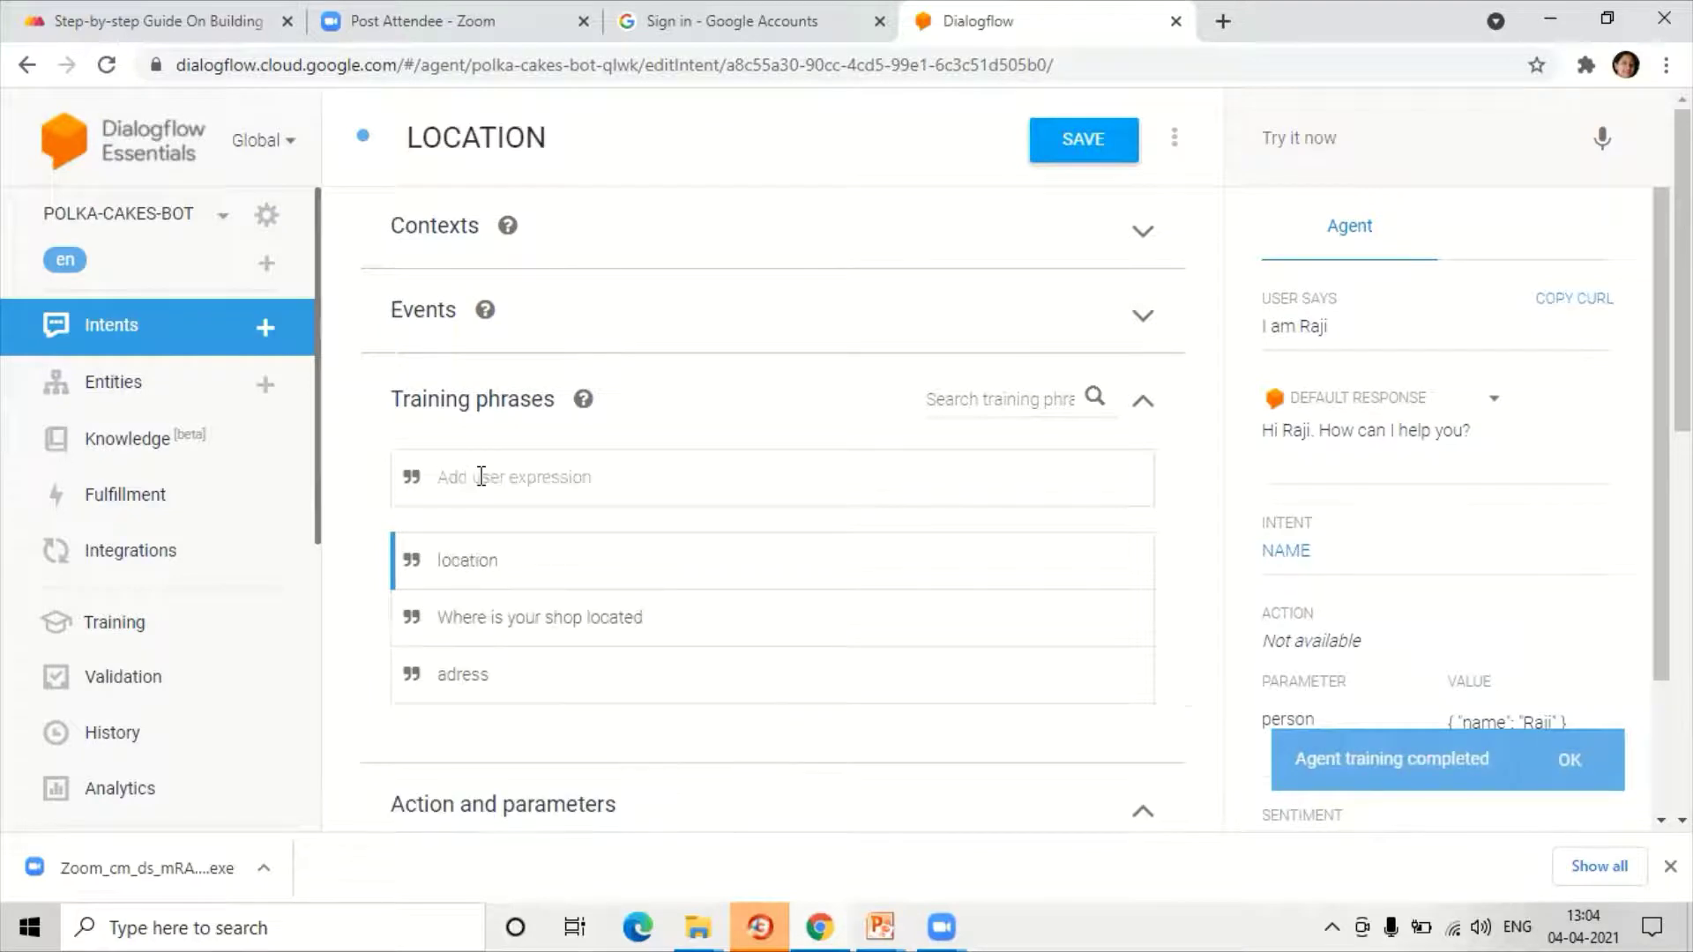
{"action": "type", "text": "pl e"}
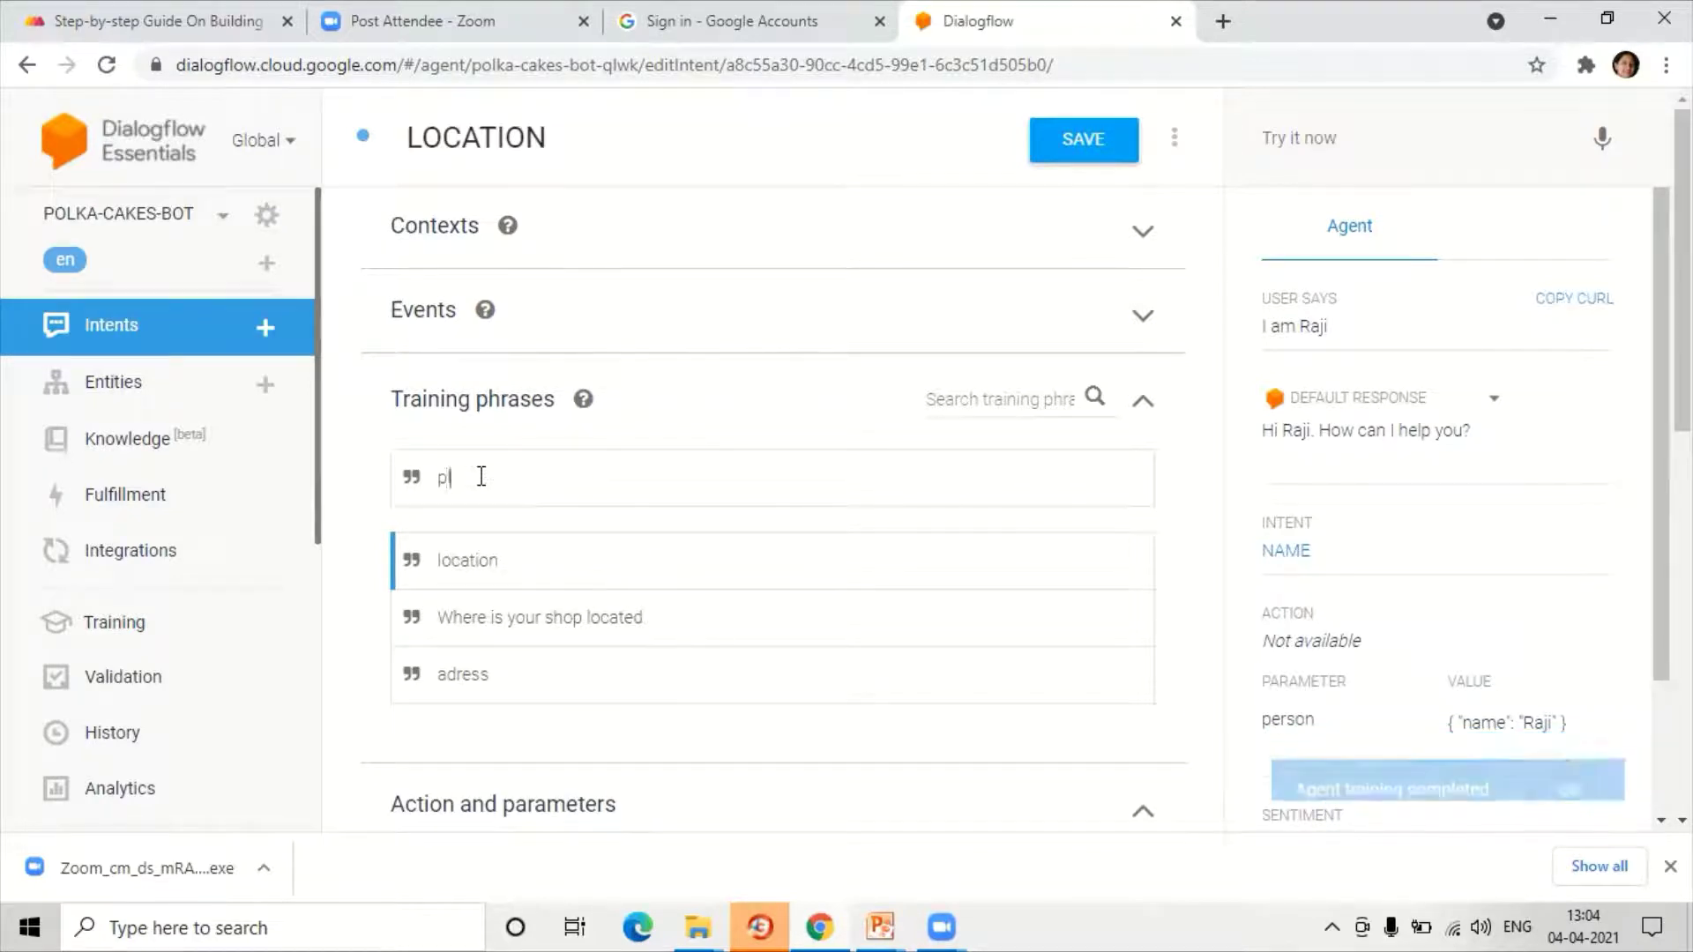
{"action": "key", "text": "BackSpace"}
{"action": "key", "text": "BackSpace"}
{"action": "key", "text": "BackSpace"}
{"action": "key", "text": "BackSpace"}
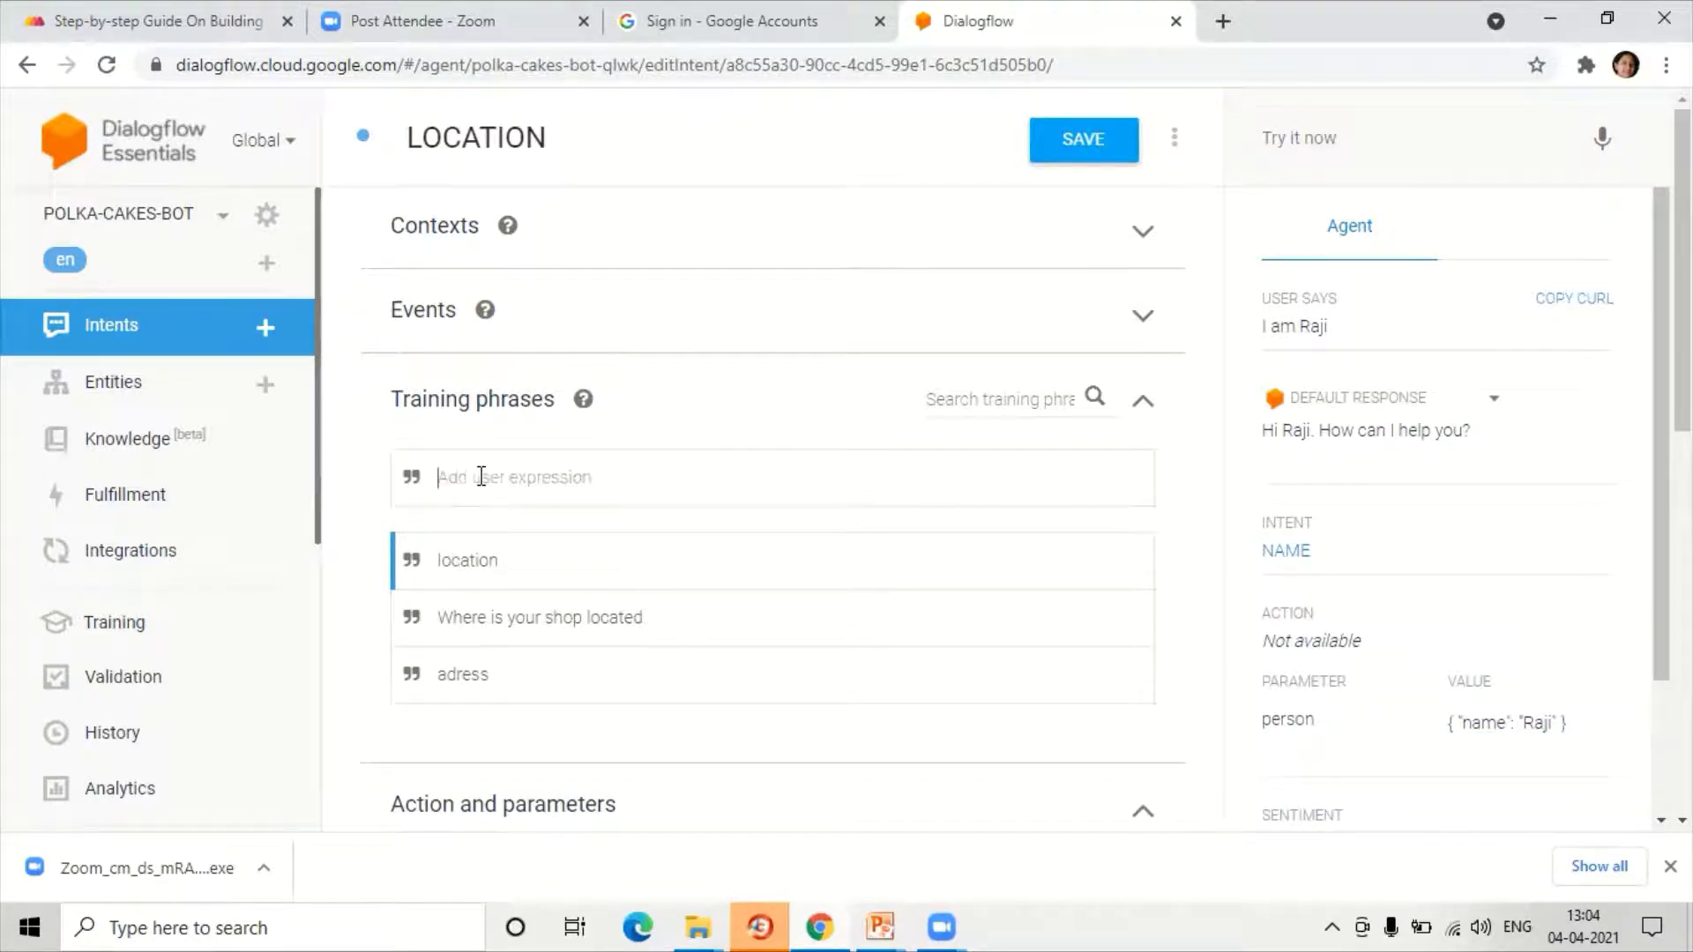
{"action": "type", "text": "please tell address of your shop"}
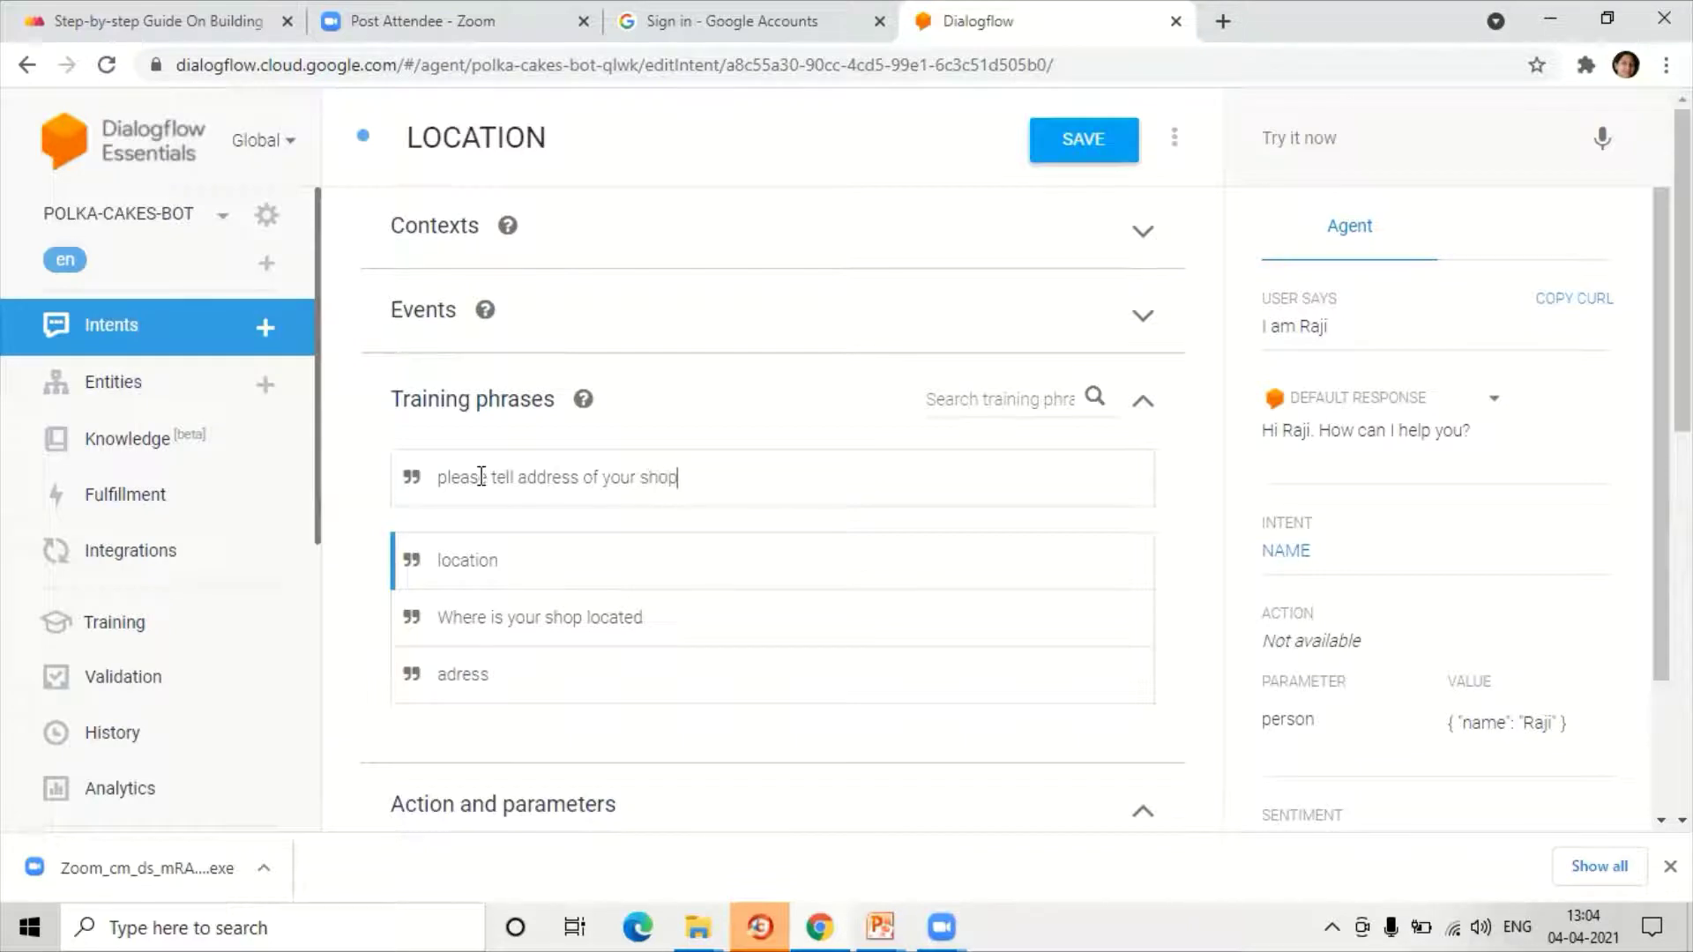
{"action": "key", "text": "Return"}
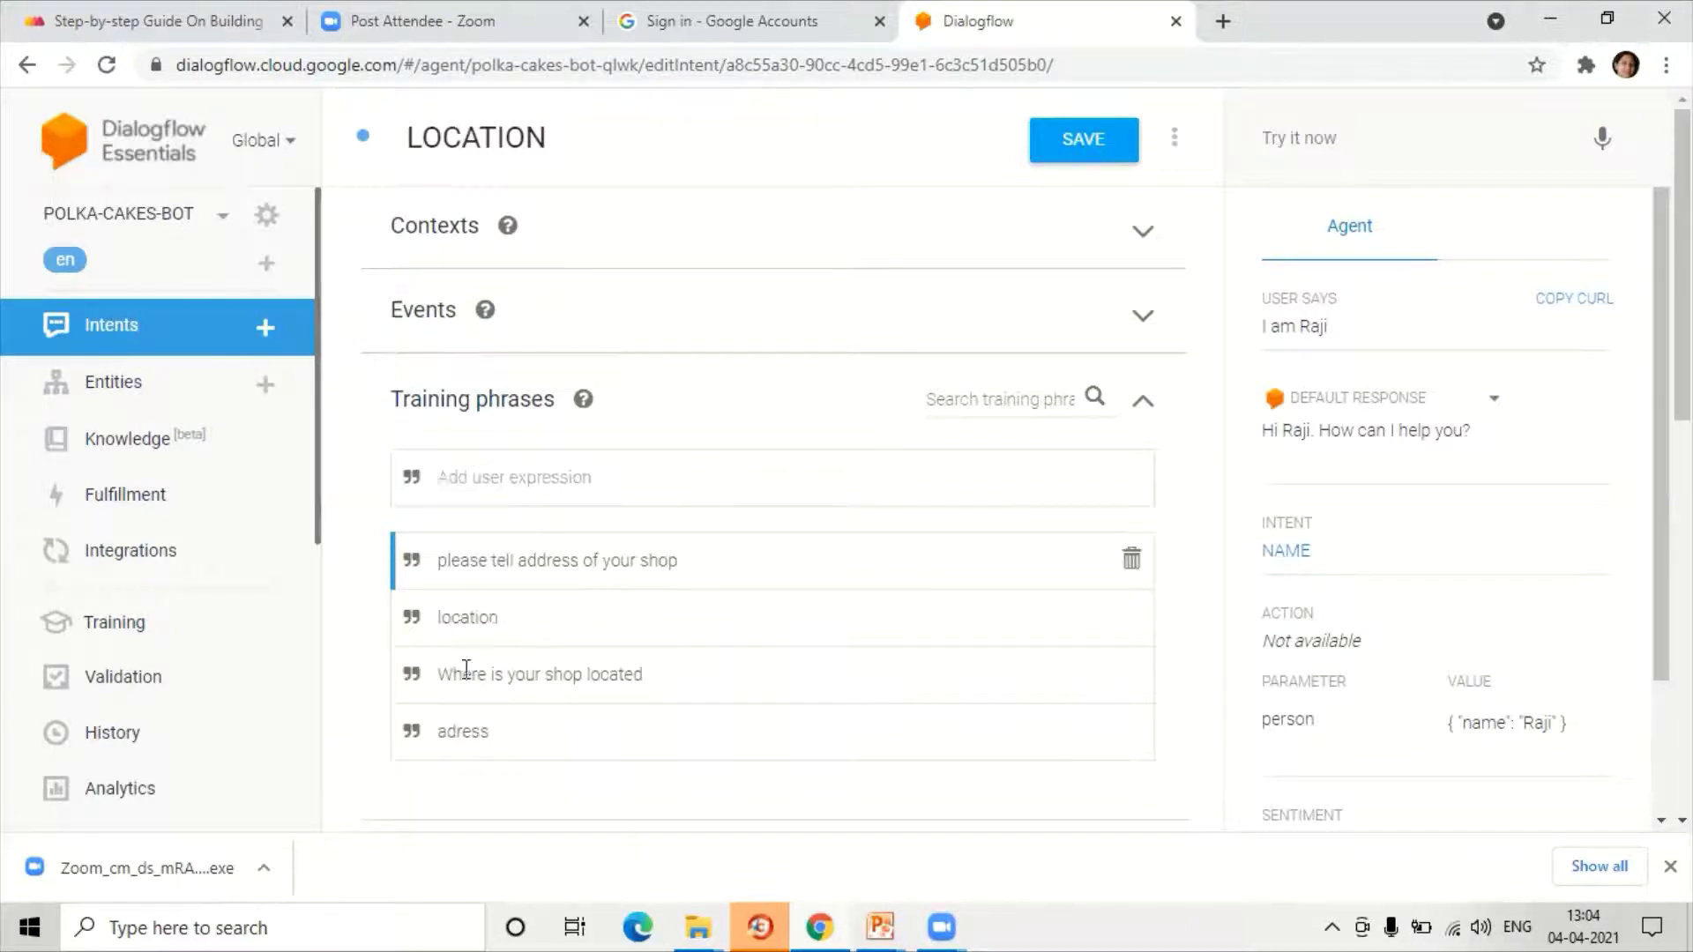
{"action": "scroll", "coordinate": [477, 582], "scroll_direction": "down", "scroll_amount": 10}
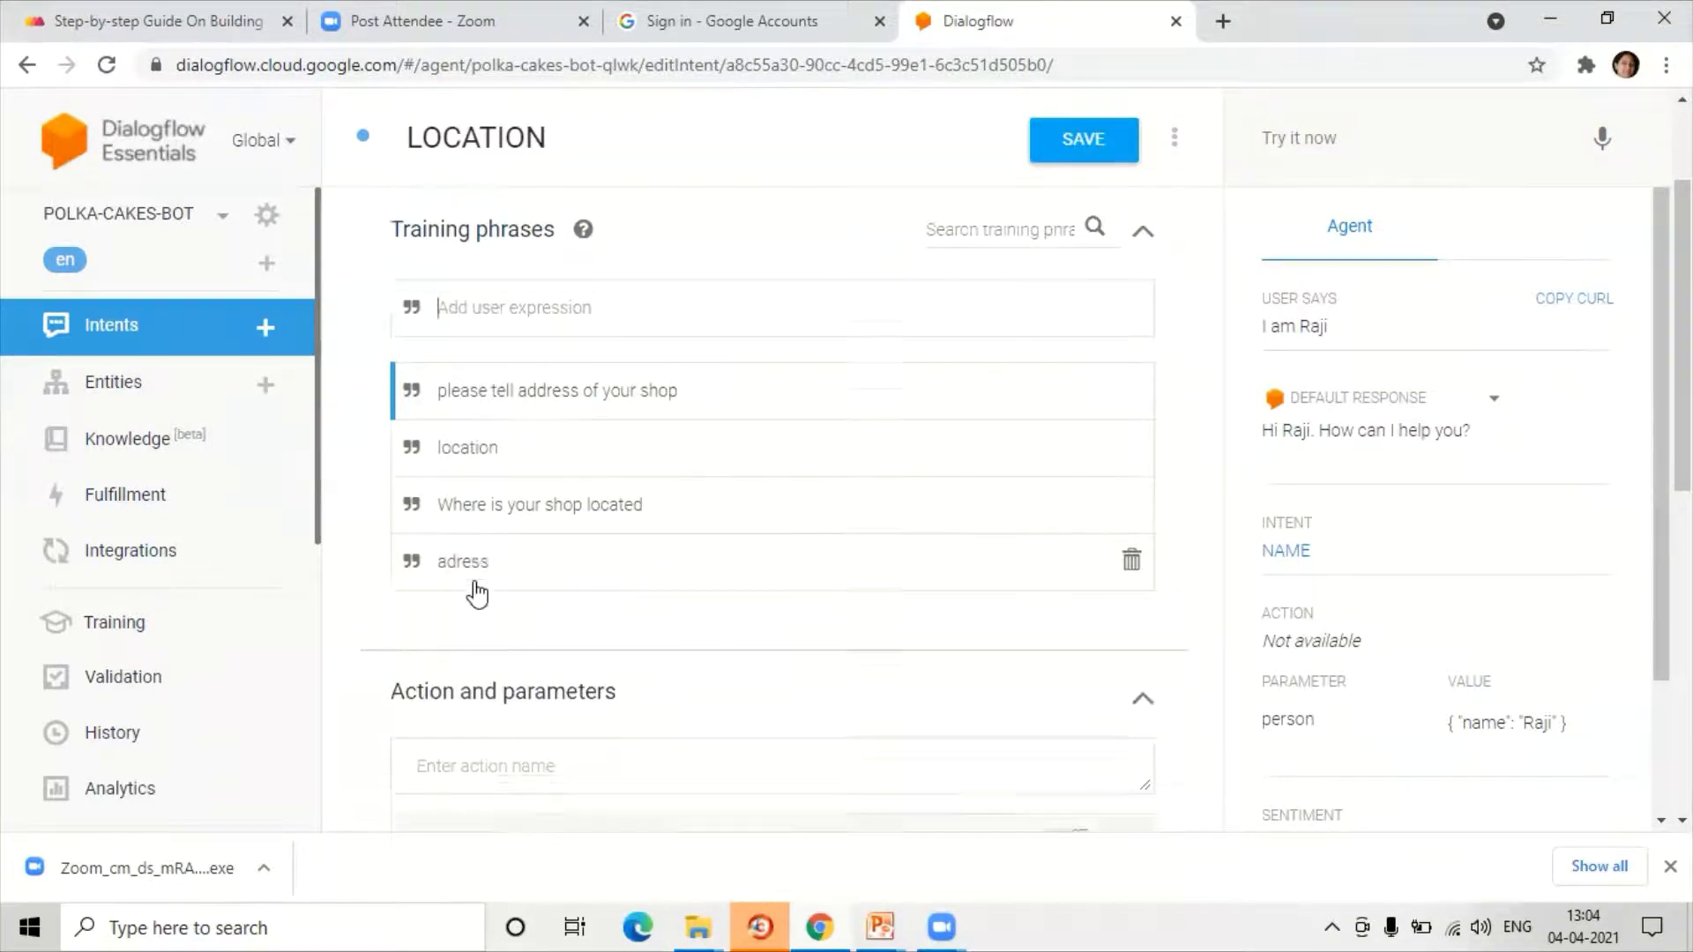
{"action": "scroll", "coordinate": [476, 595], "scroll_direction": "down", "scroll_amount": 1}
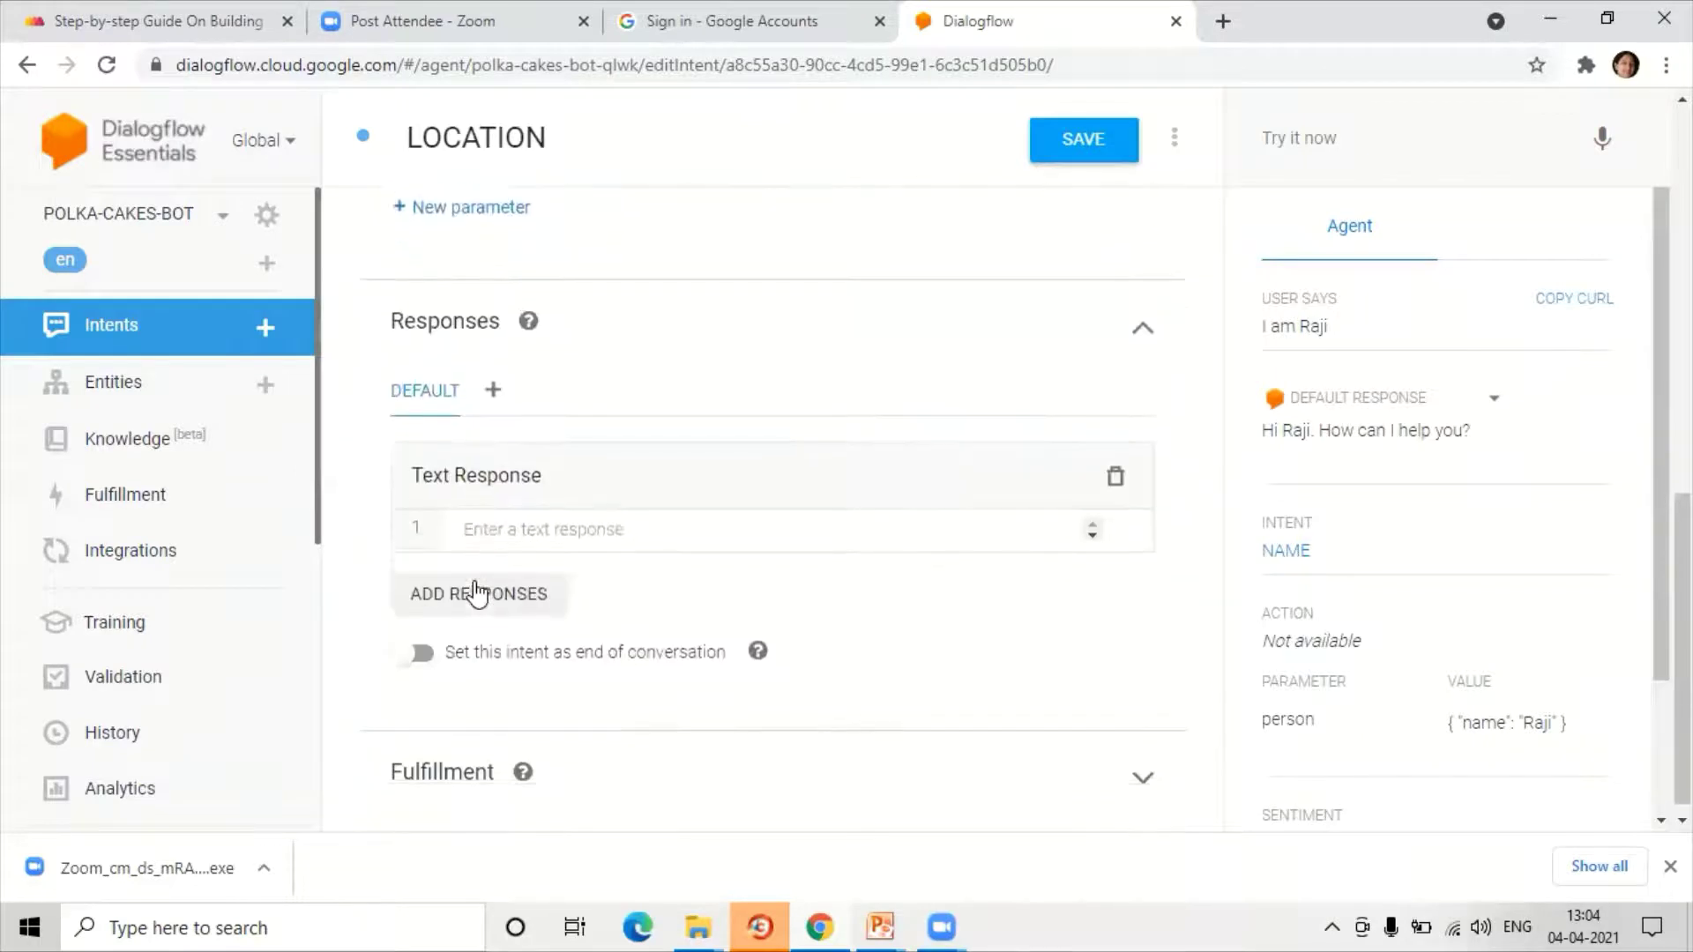
{"action": "left_click", "coordinate": [470, 519]}
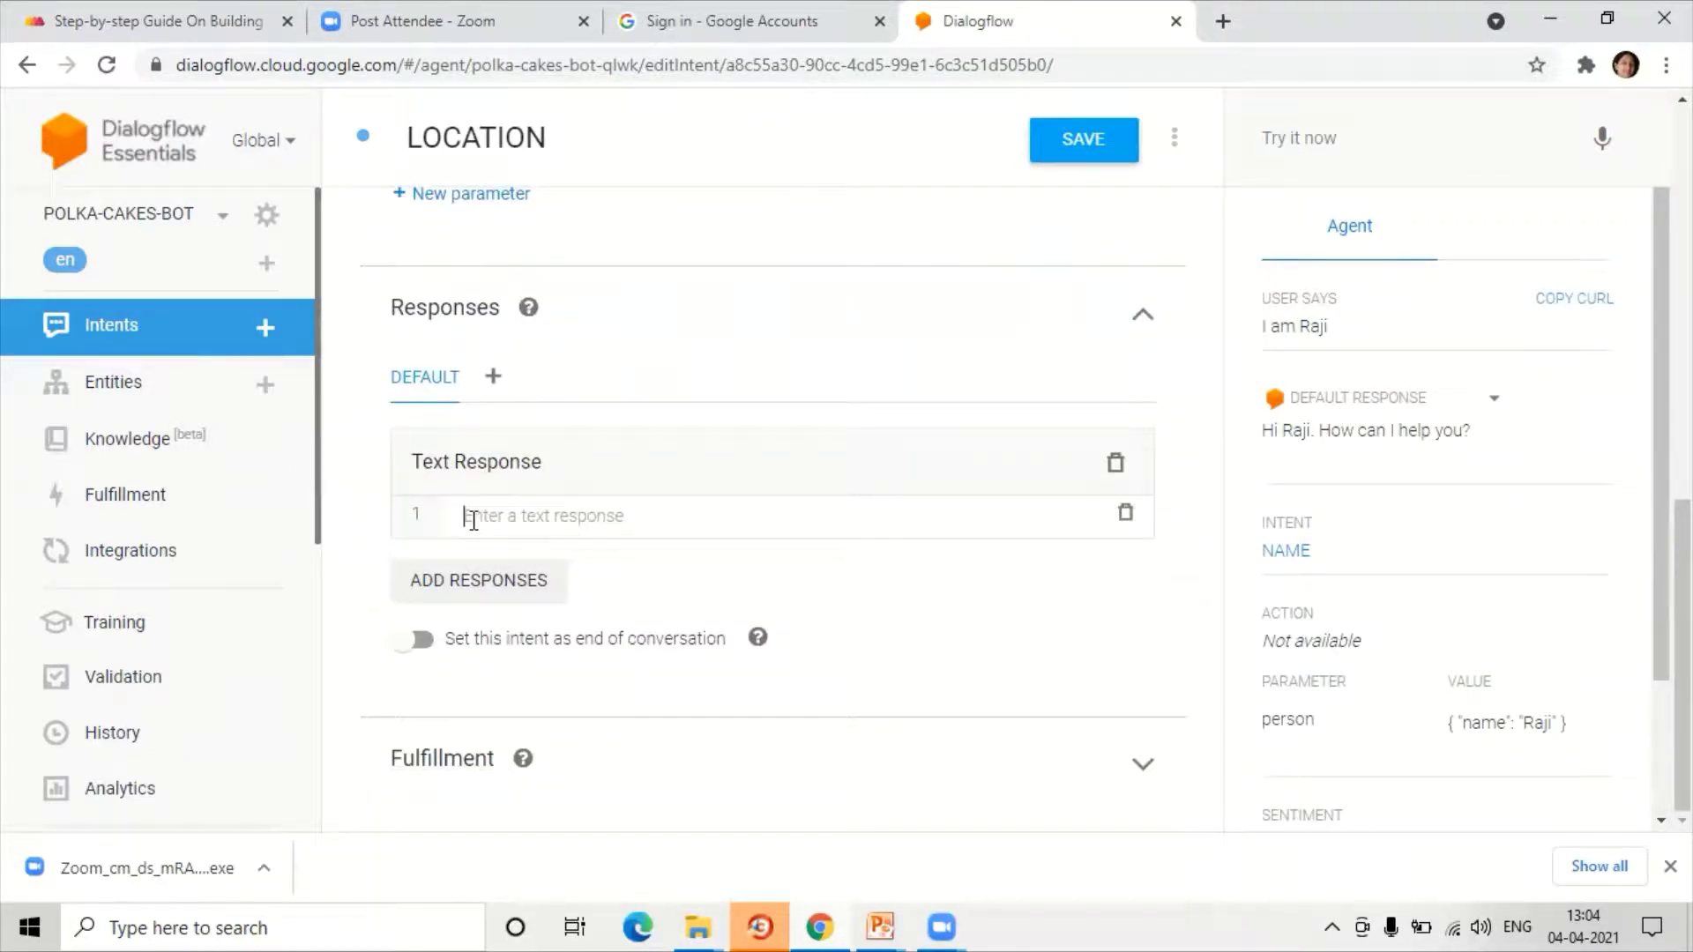
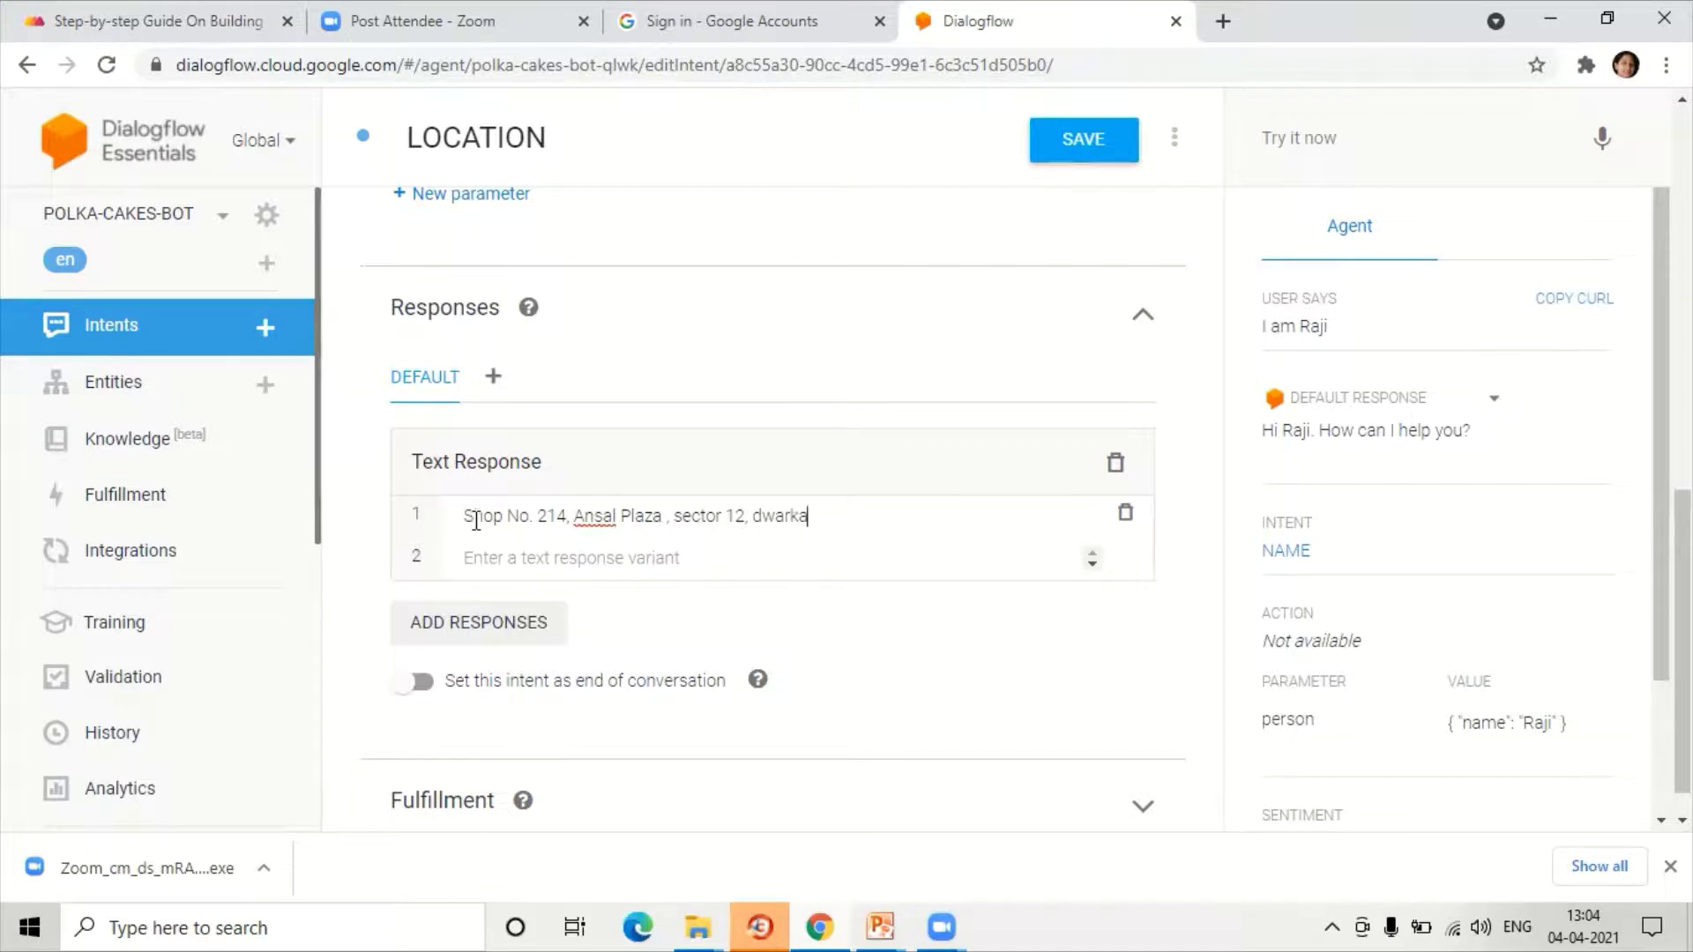
{"action": "left_click", "coordinate": [1071, 143]}
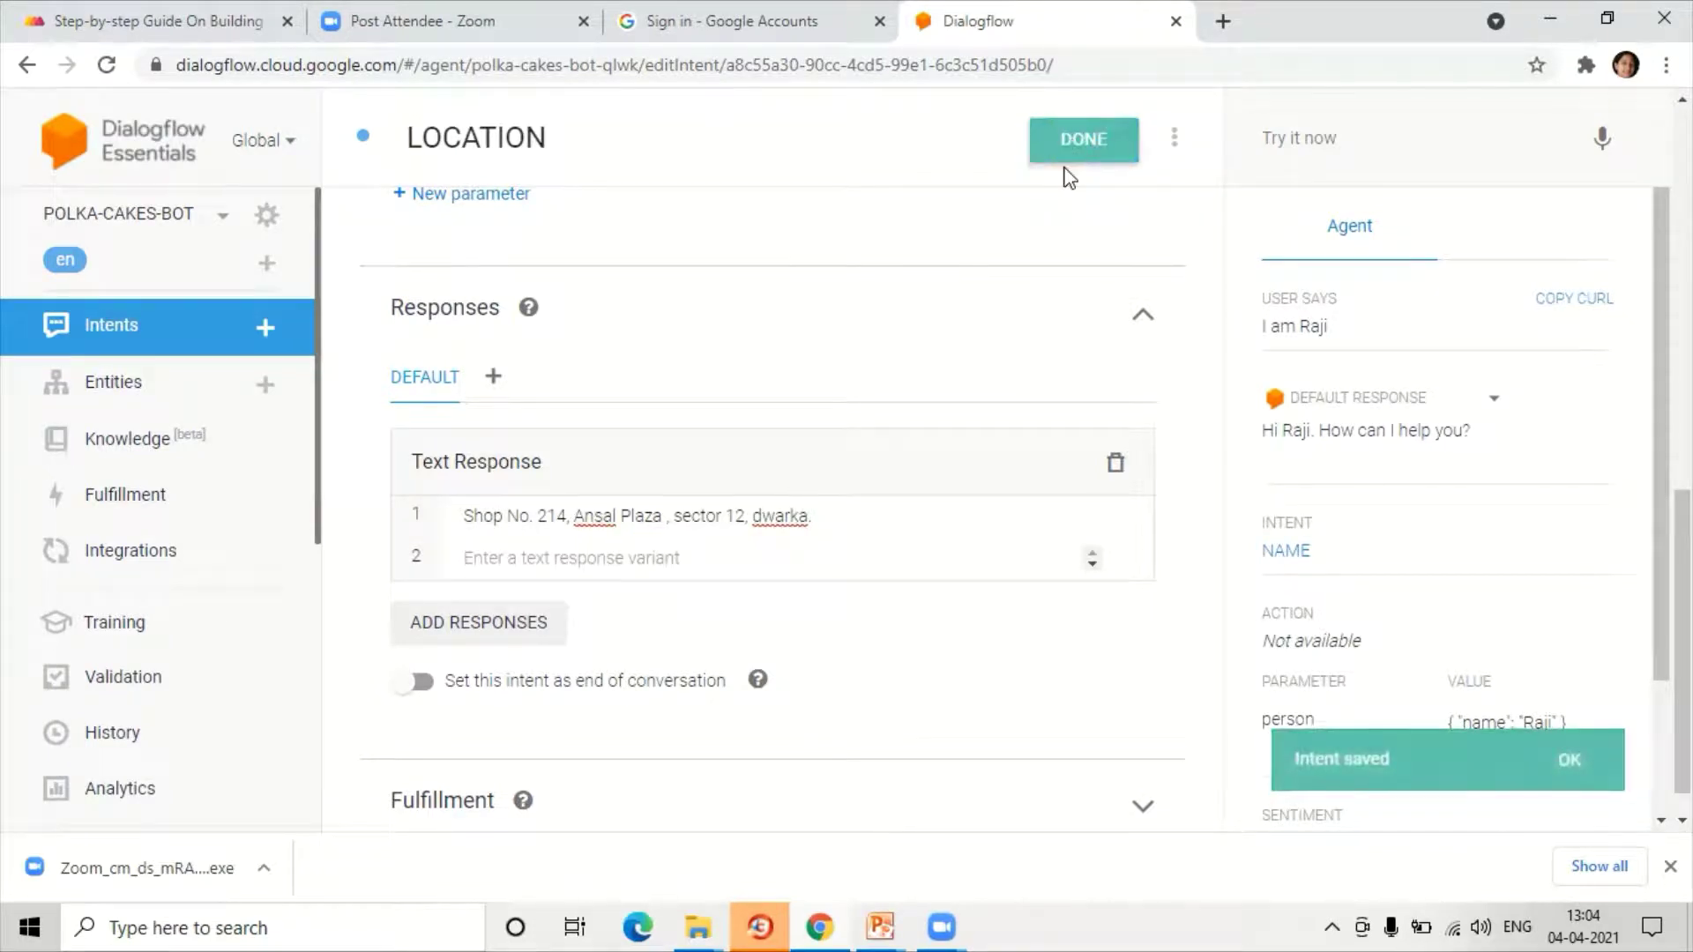
Step: Test the query 'location' to confirm the shop address reply, then return to the intents list
{"action": "left_click", "coordinate": [1328, 141]}
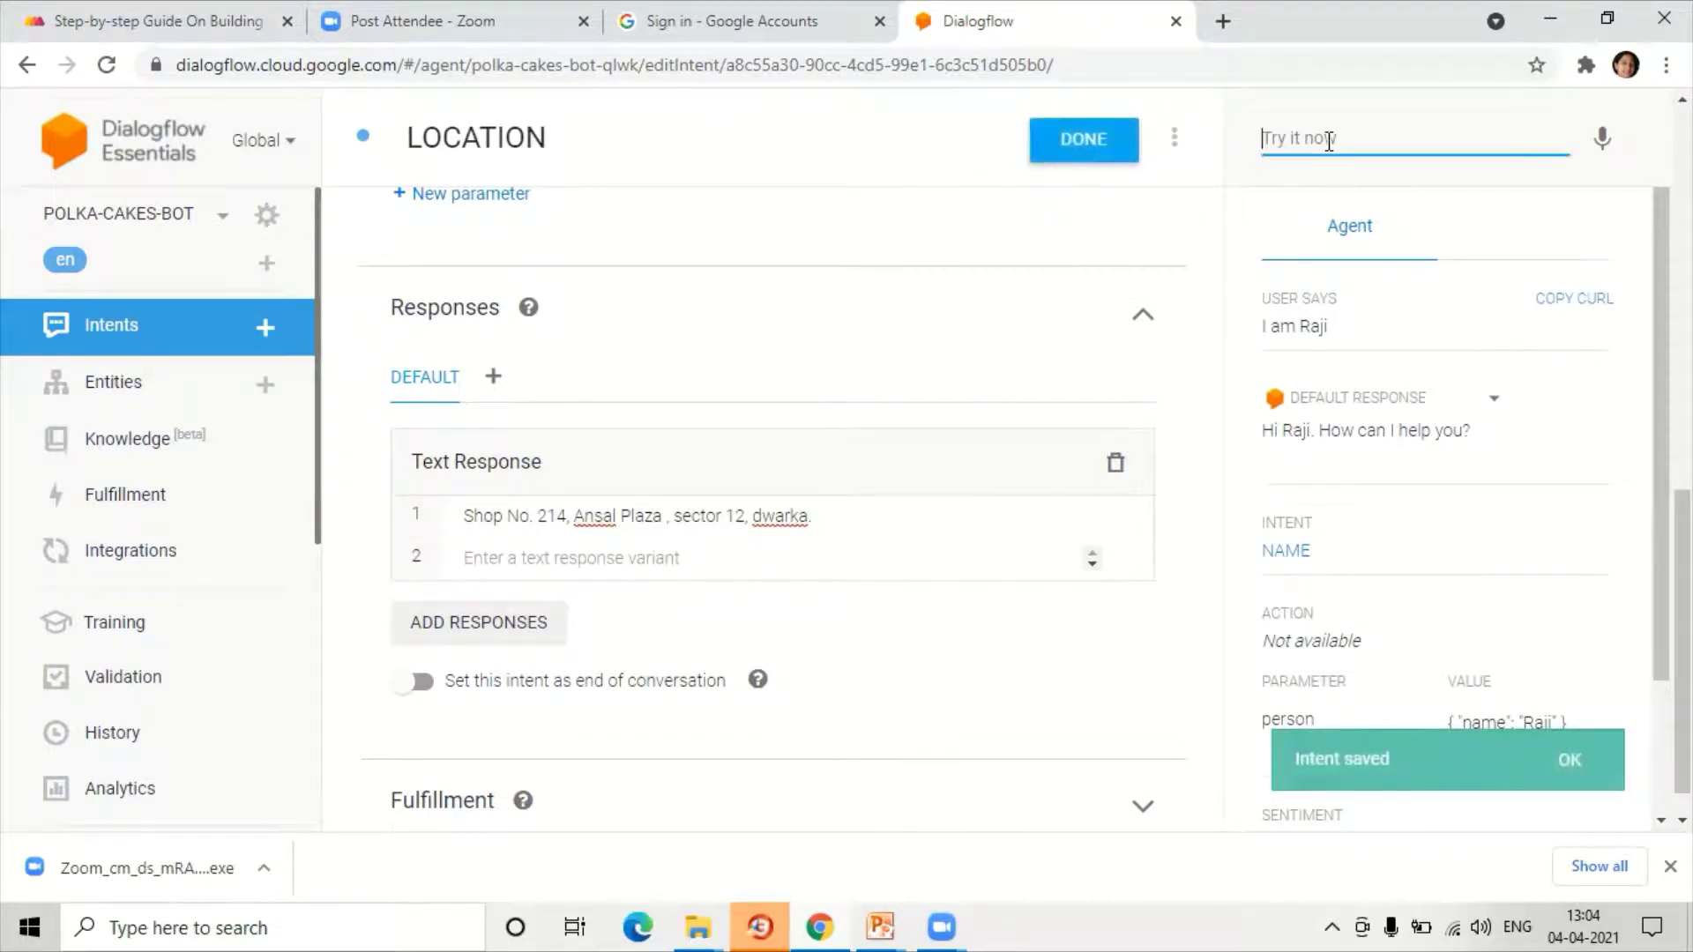
{"action": "type", "text": "location"}
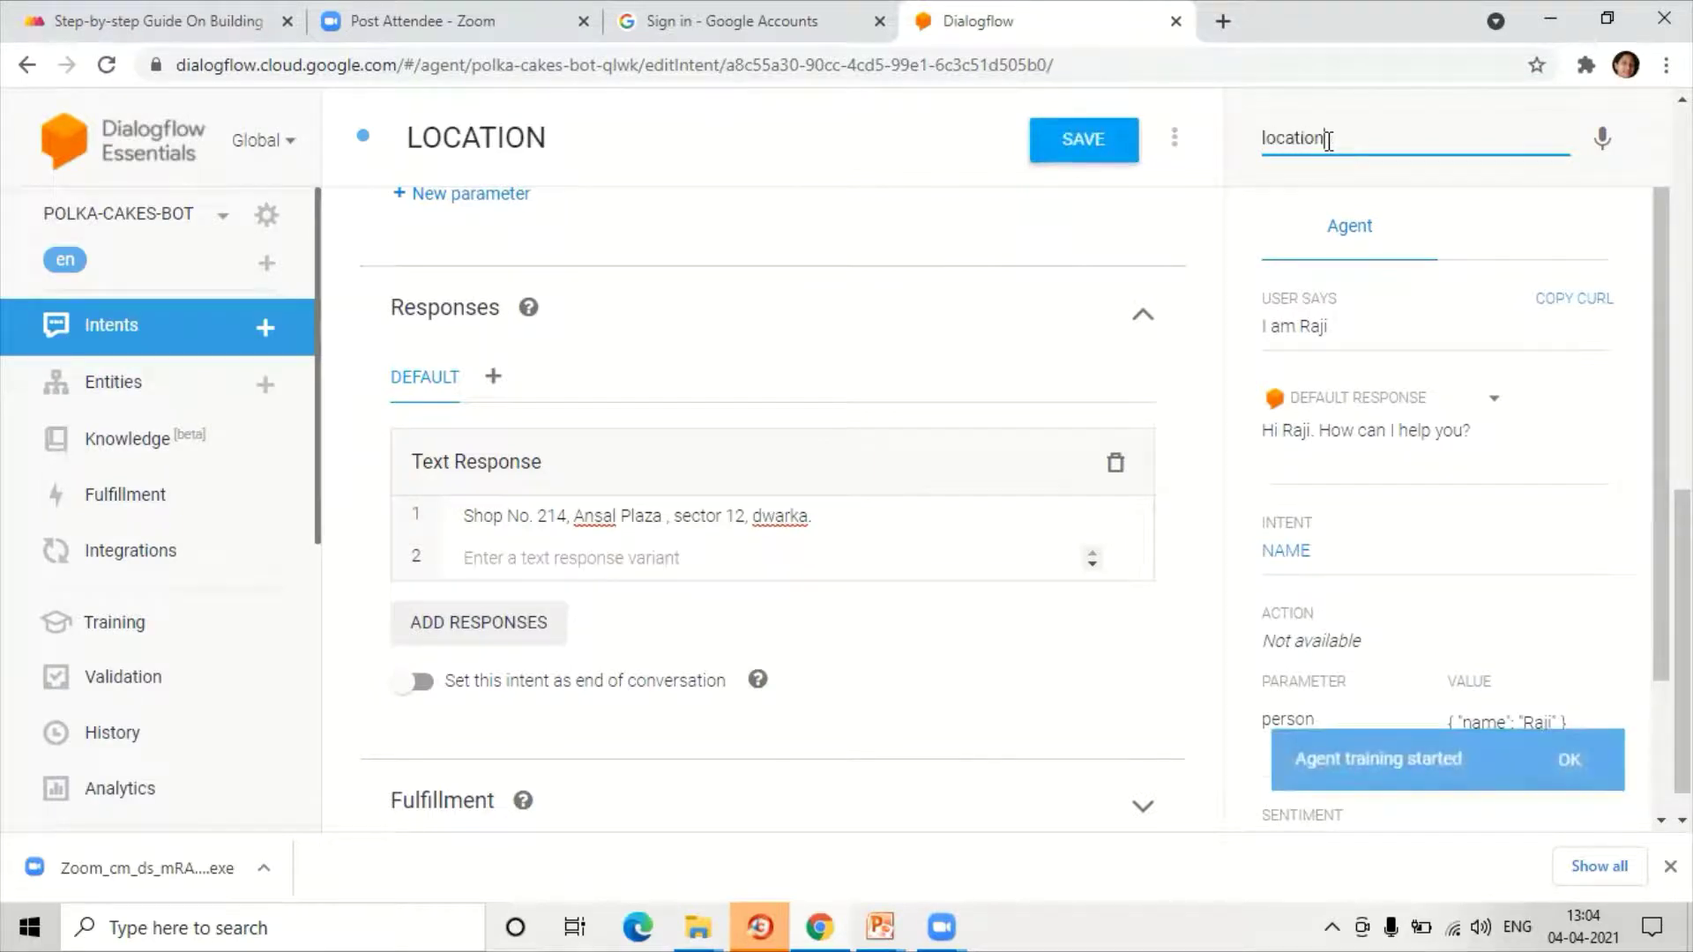
{"action": "key", "text": "Return"}
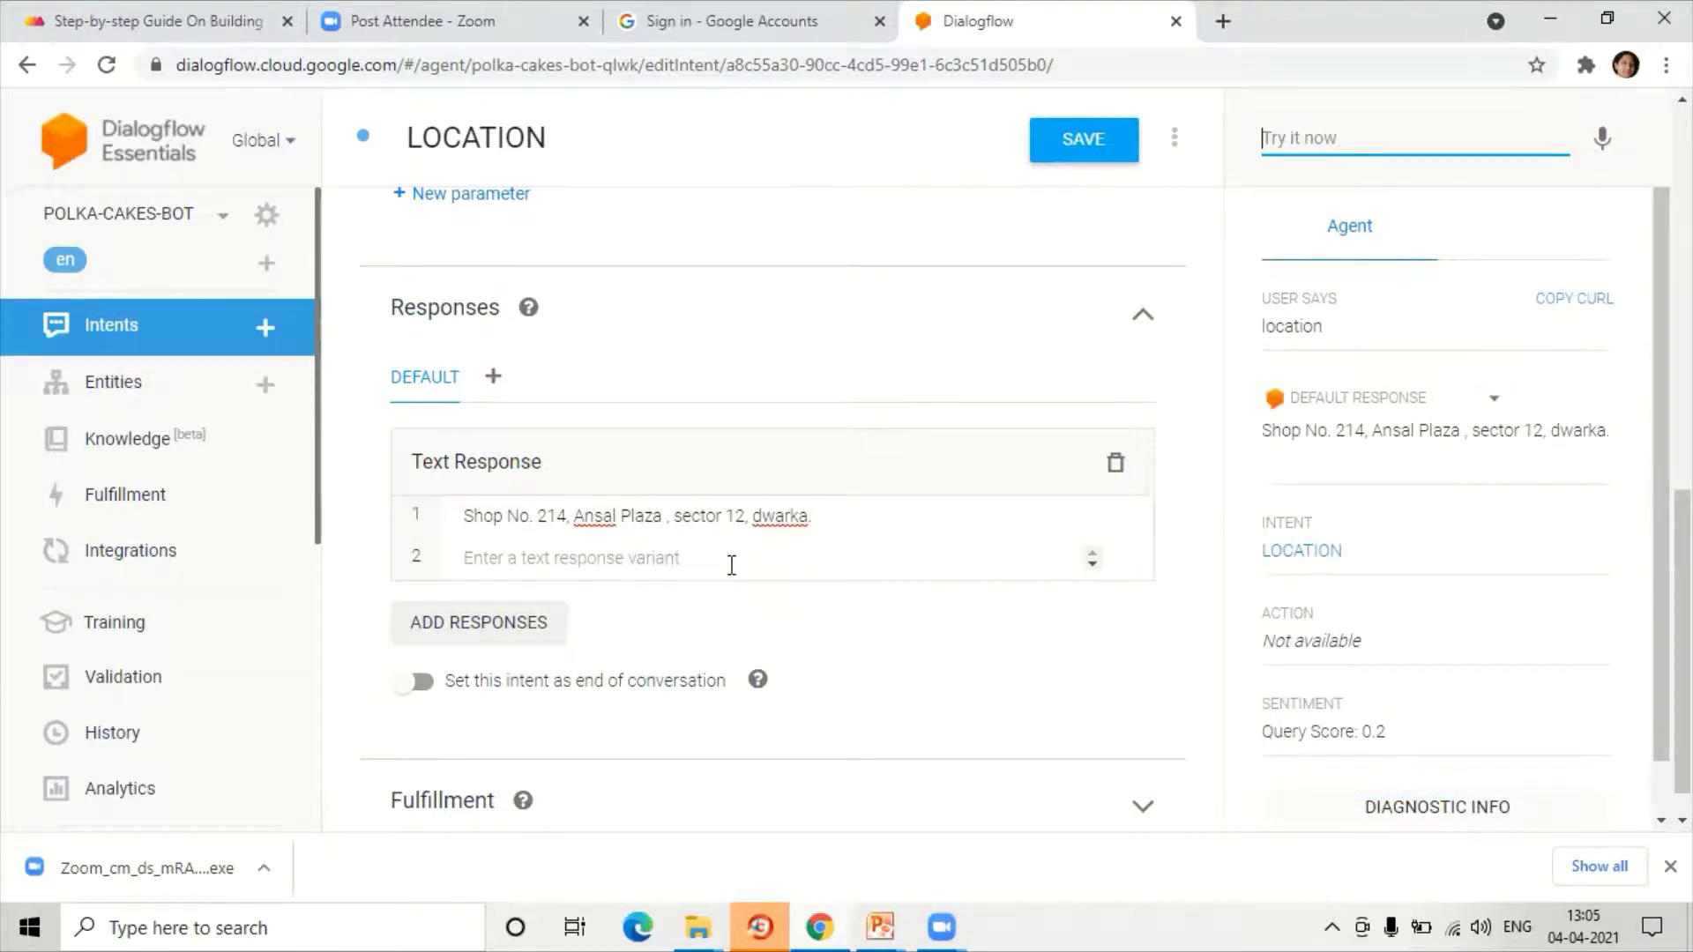
{"action": "left_click", "coordinate": [85, 333]}
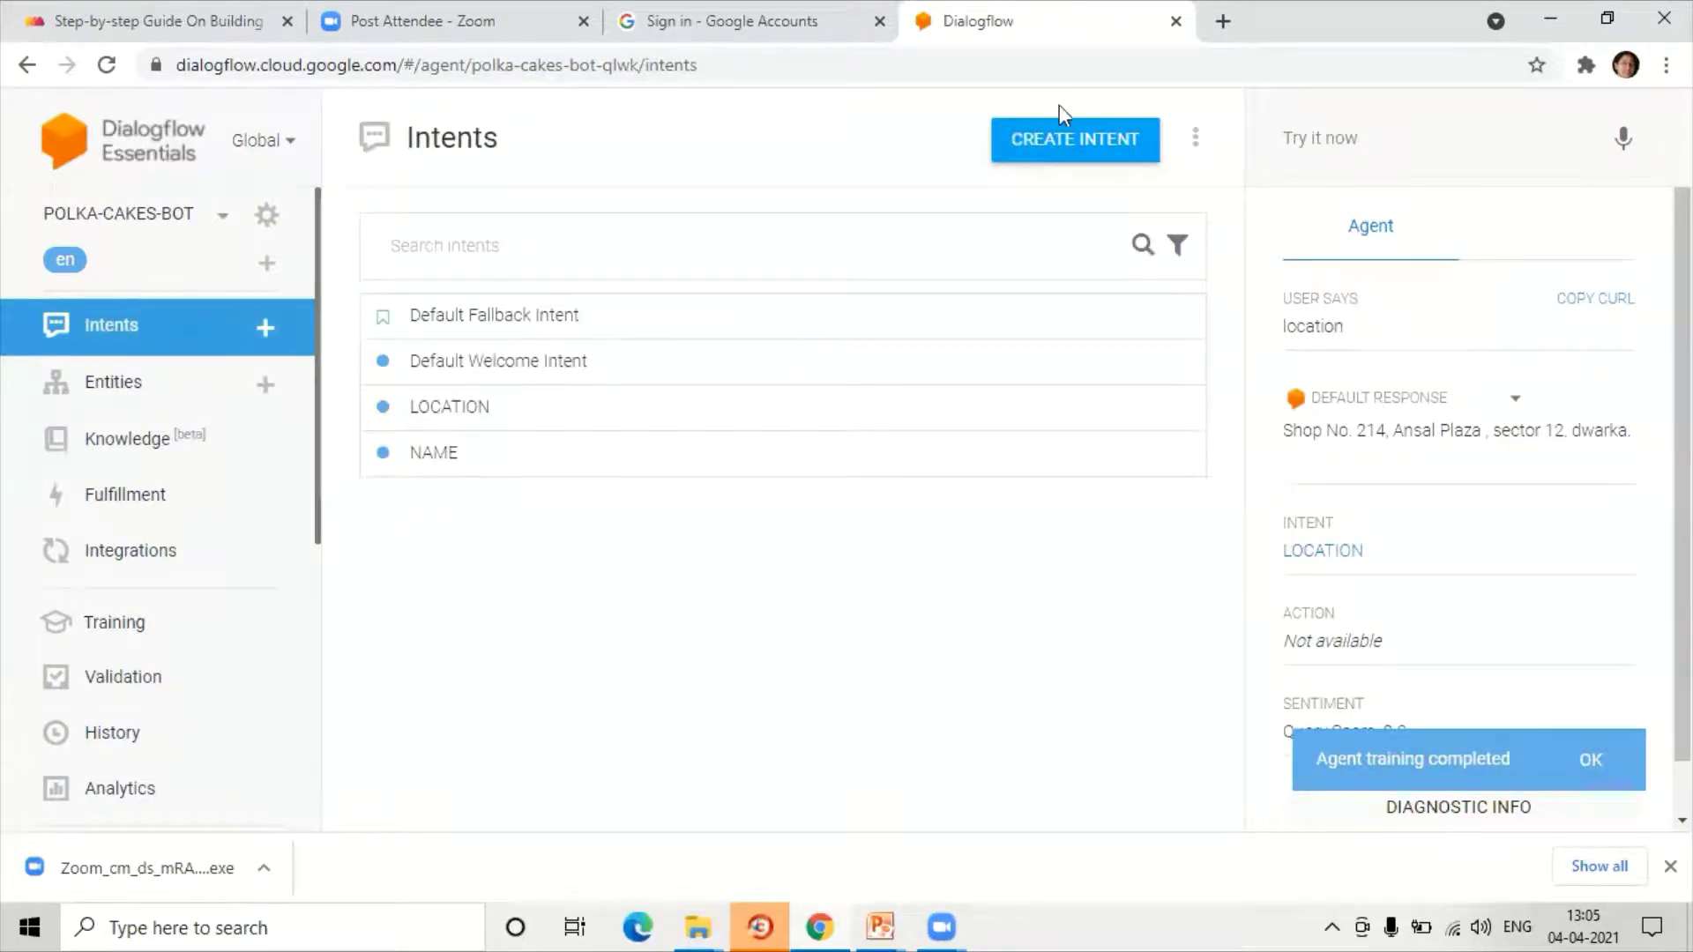
Step: Create a new intent named DELIVERY and save it
{"action": "left_click", "coordinate": [1054, 154]}
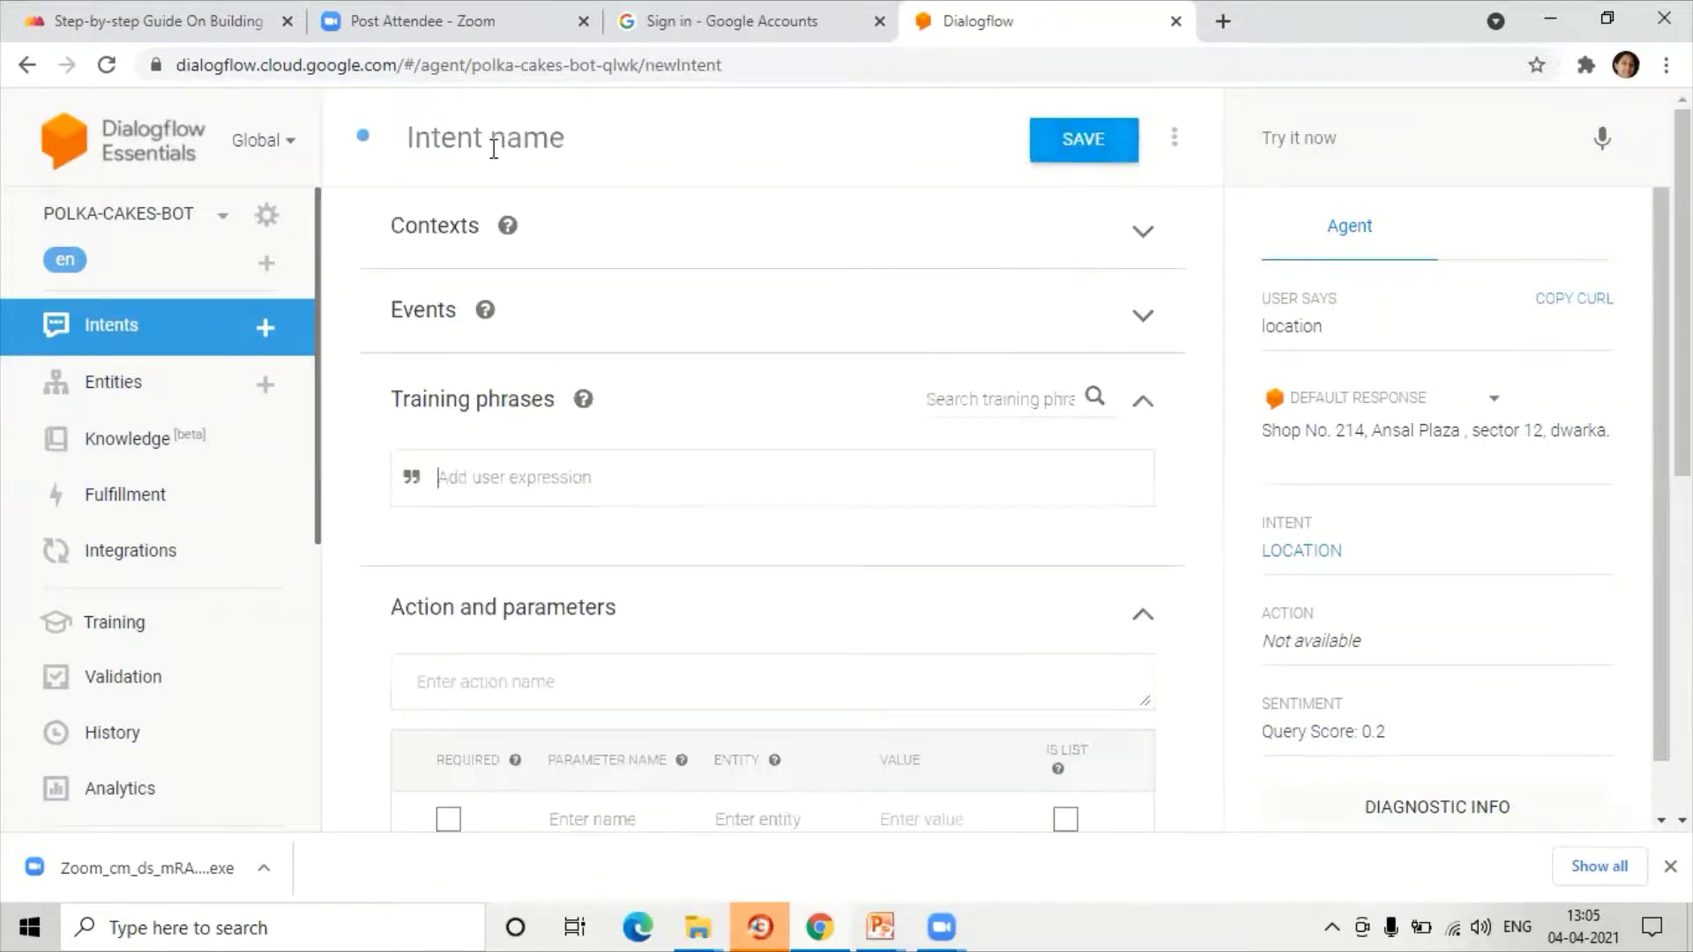
{"action": "left_click", "coordinate": [496, 146]}
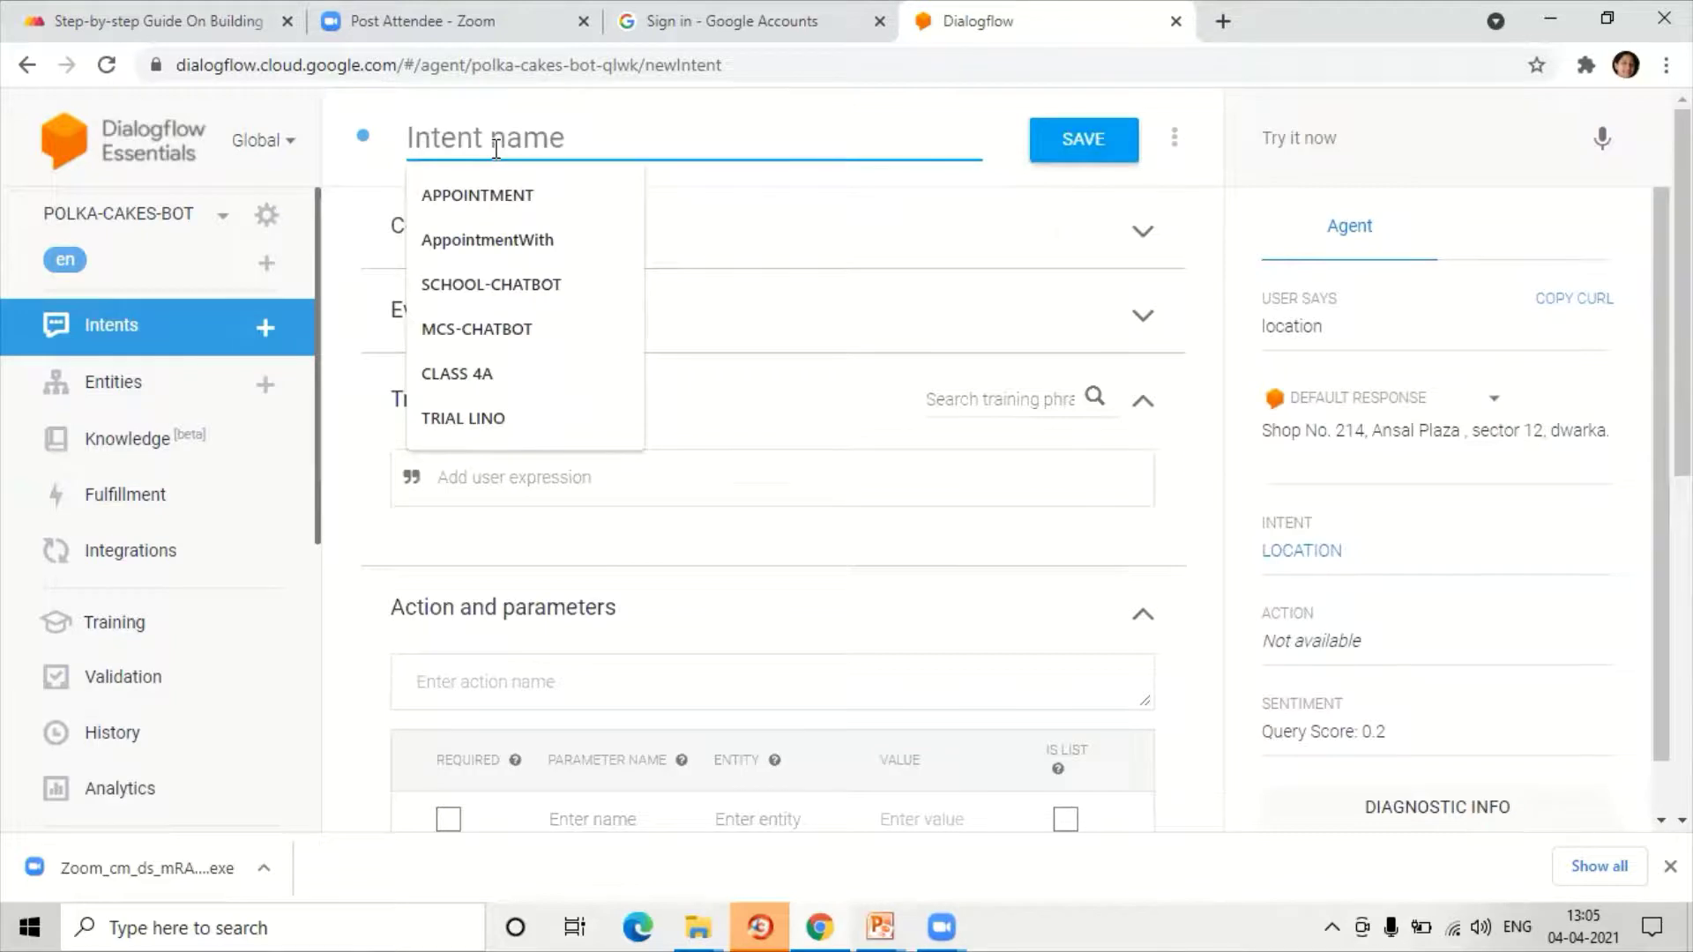
{"action": "type", "text": "DELIVER"}
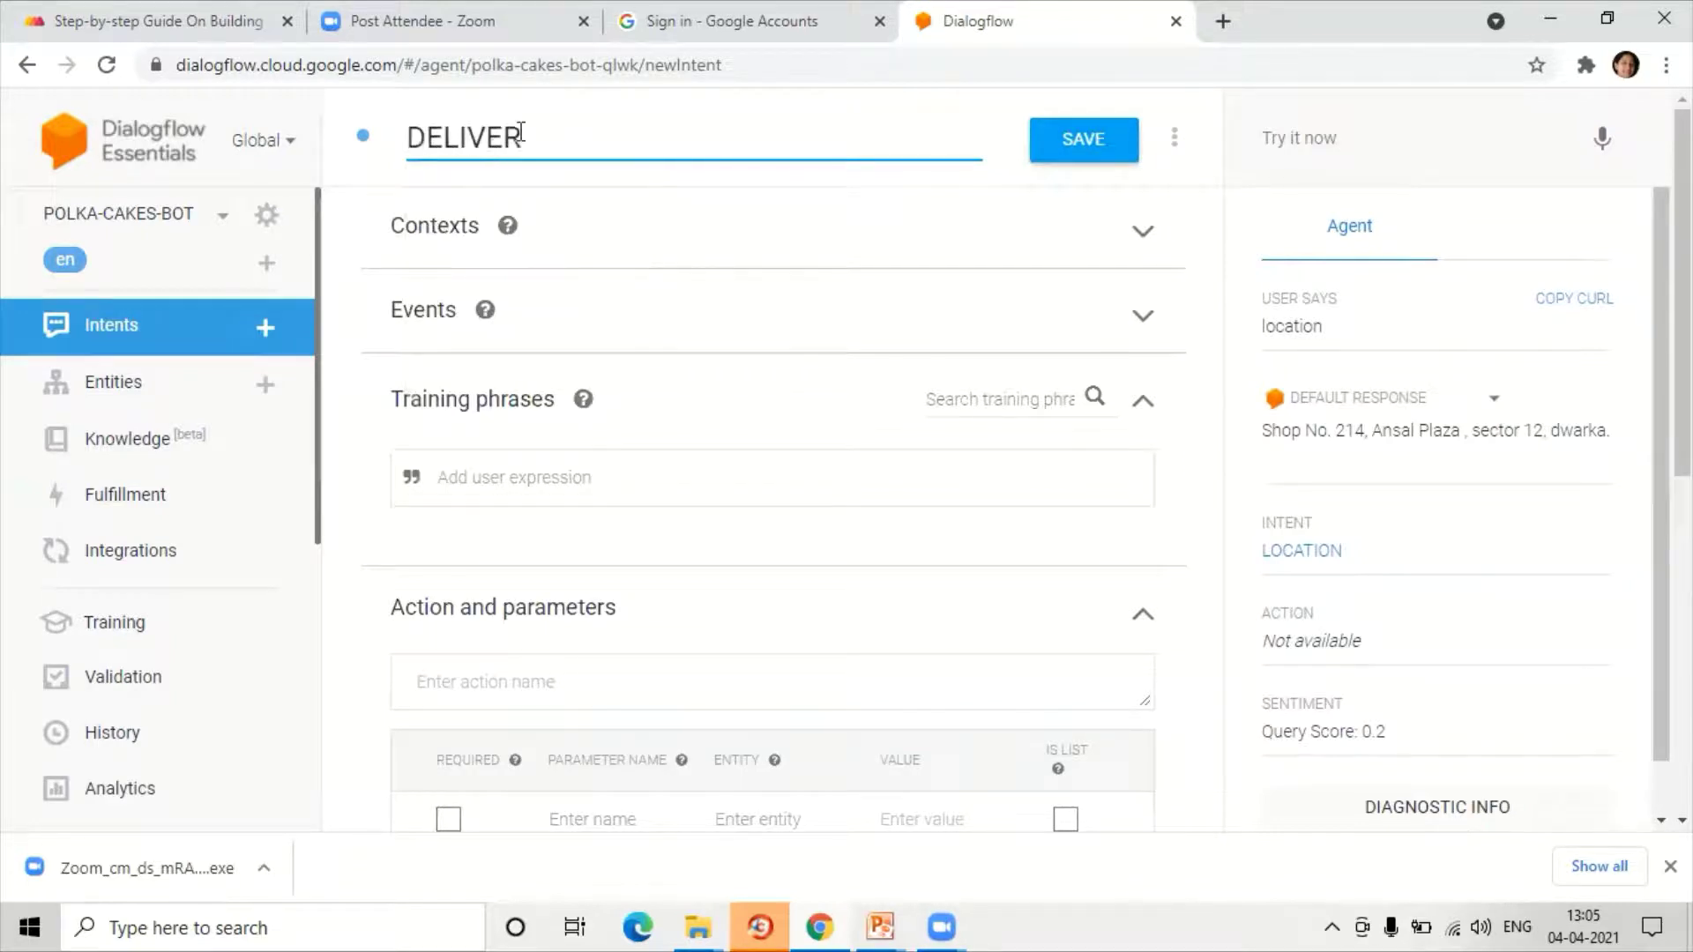
{"action": "type", "text": "Y"}
{"action": "left_click", "coordinate": [1107, 145]}
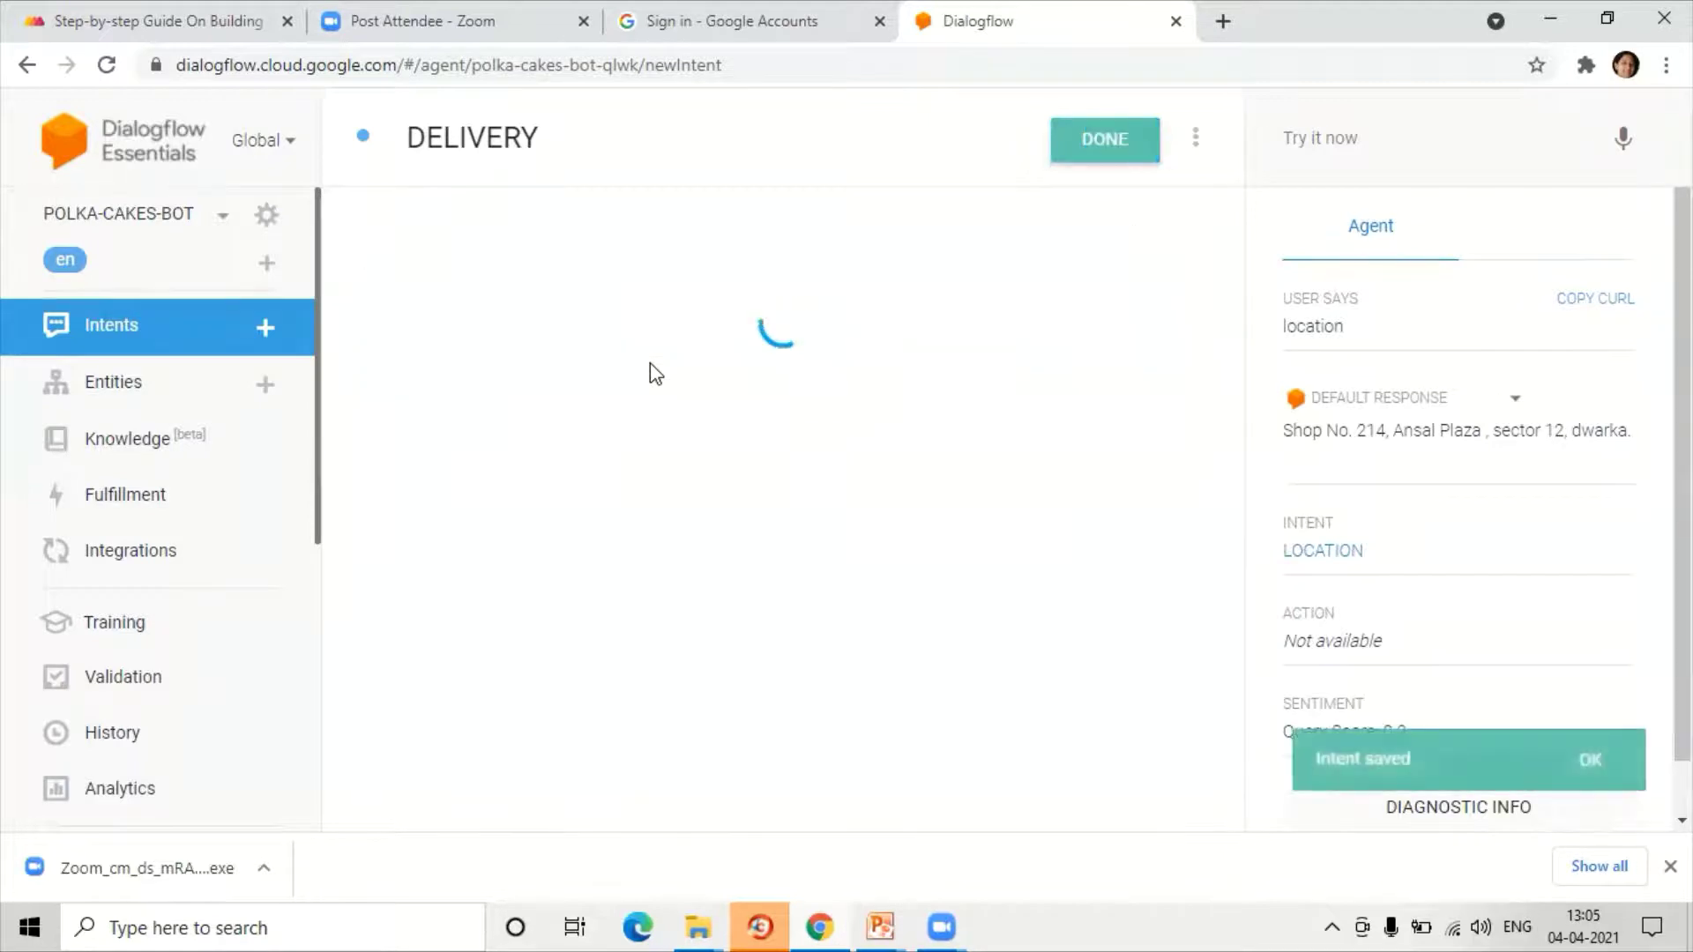
Step: Add training phrases 'Do you deliver at home?', 'home delivery', 'deliver at my place', 'can you send to my house'
{"action": "scroll", "coordinate": [649, 363], "scroll_direction": "down", "scroll_amount": 2}
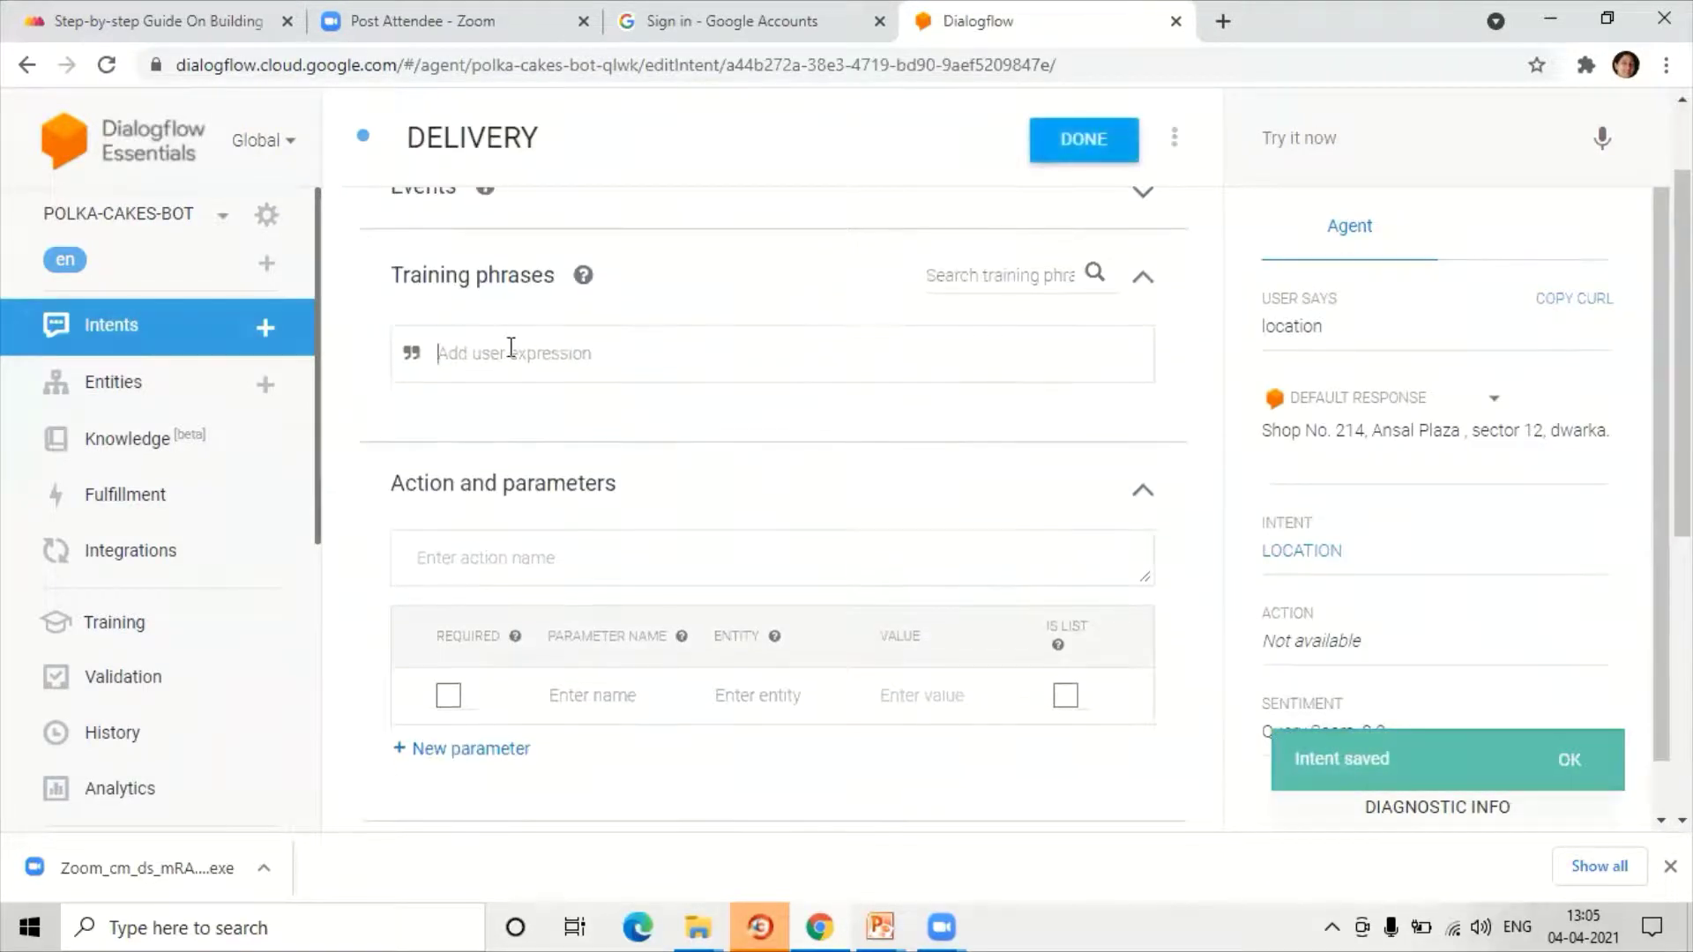
{"action": "left_click", "coordinate": [516, 350]}
{"action": "type", "text": "Do"}
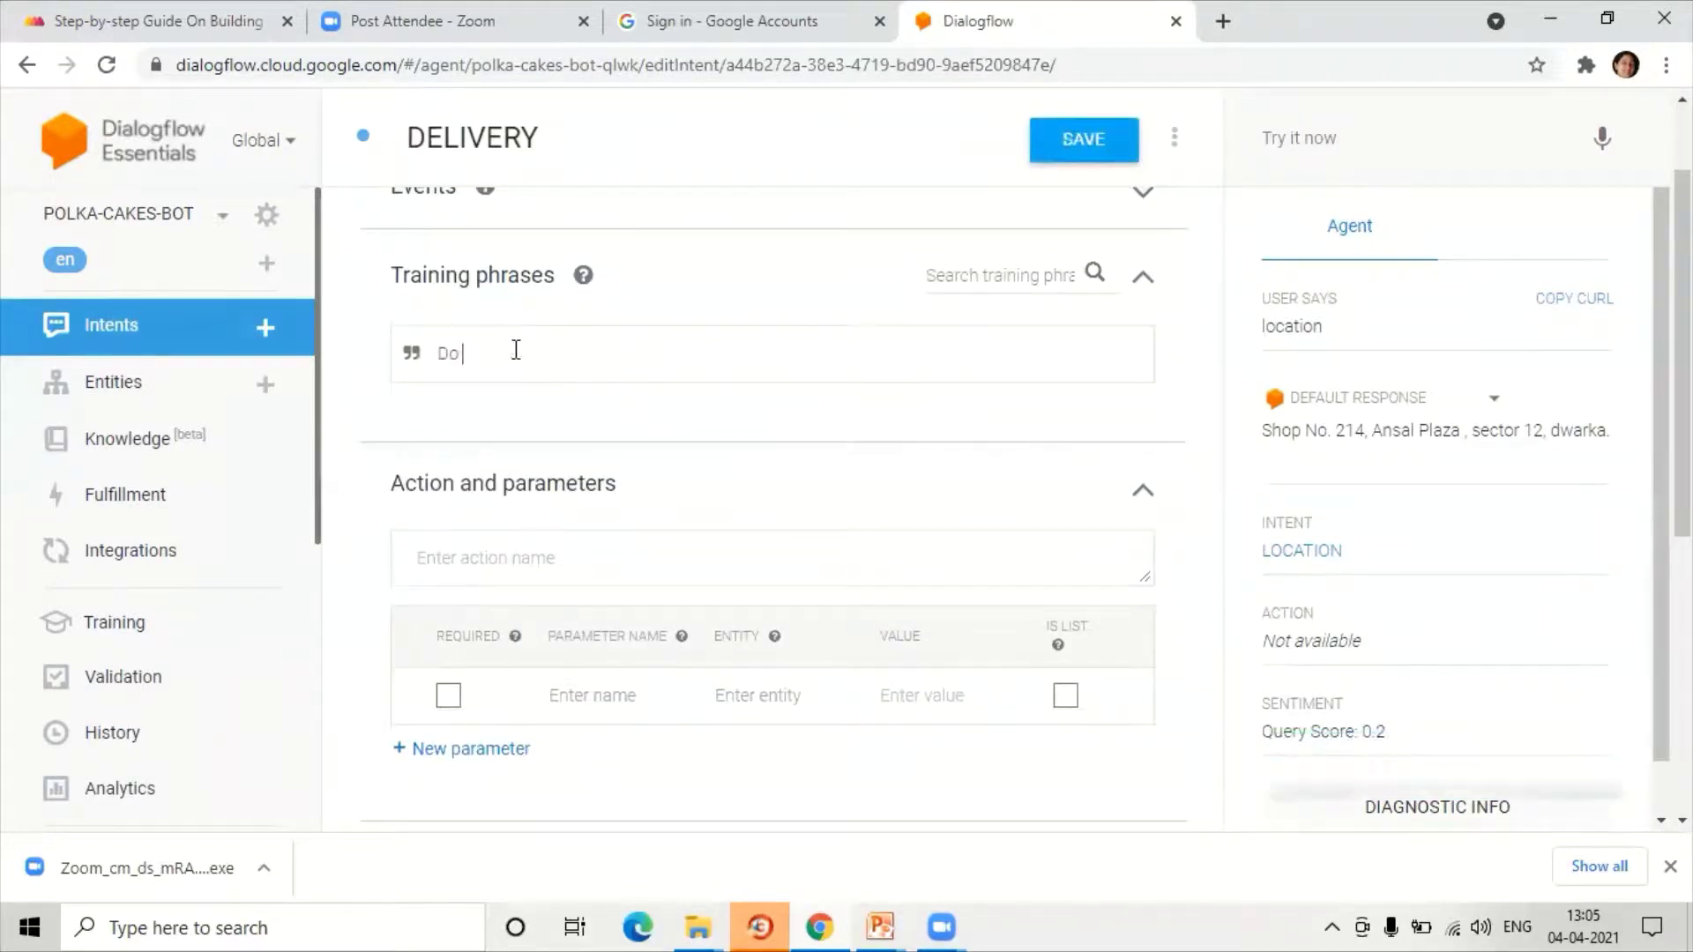
{"action": "type", "text": " you deliv"}
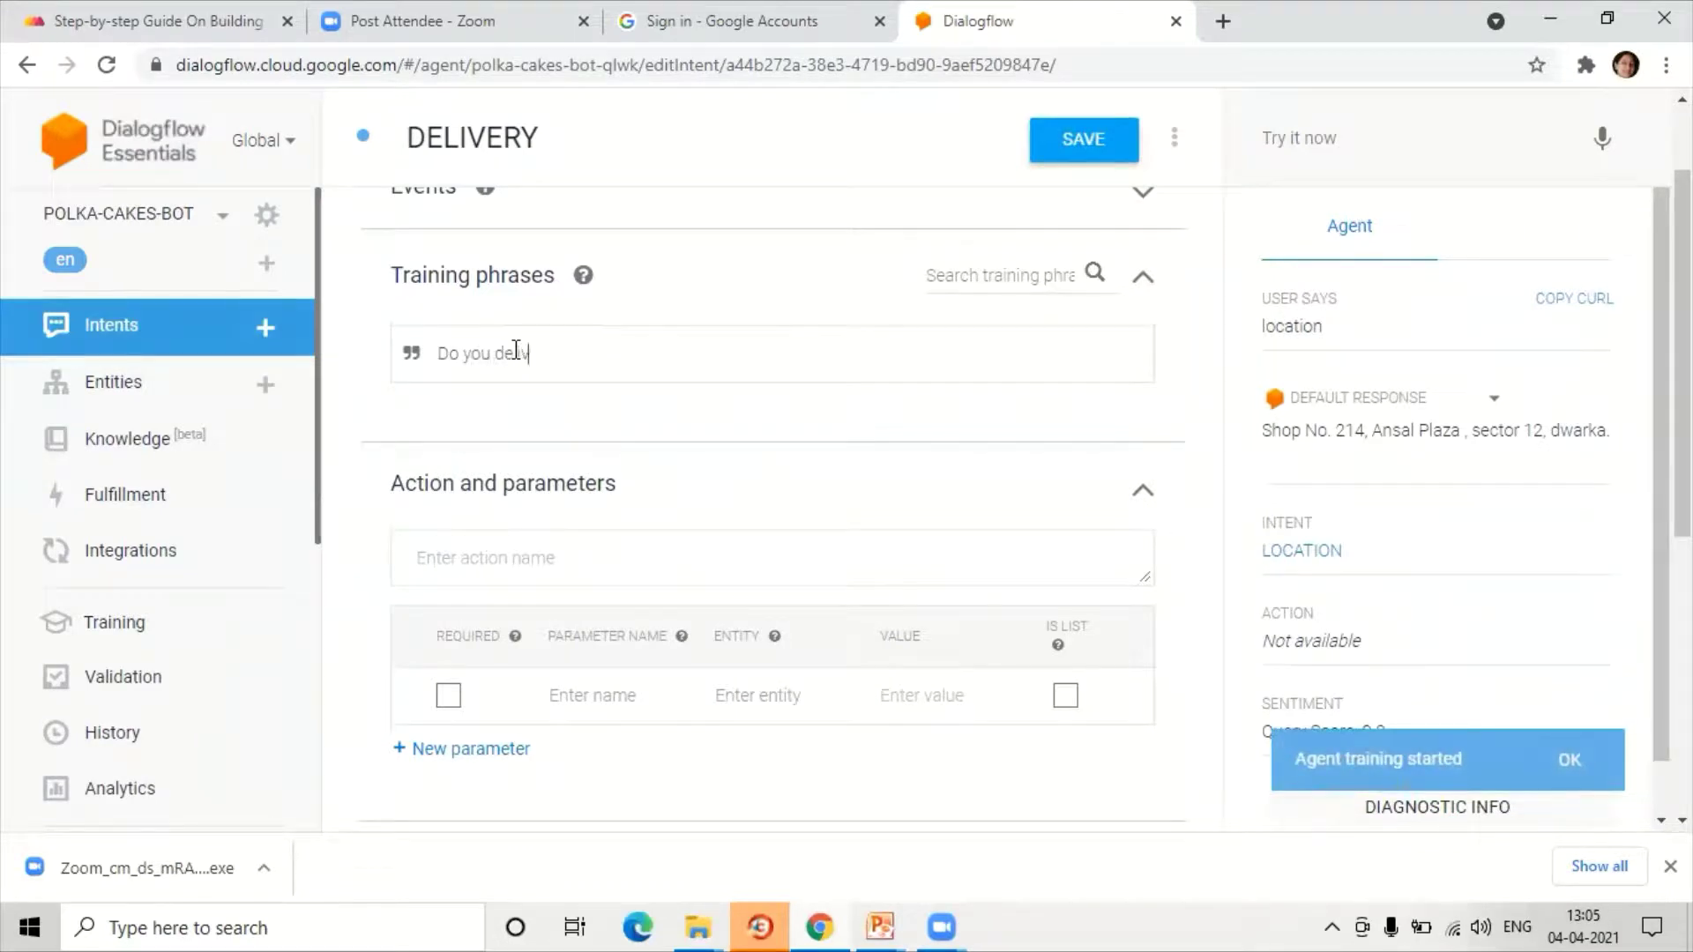
{"action": "type", "text": "er at home?"}
{"action": "key", "text": "Return"}
{"action": "type", "text": "home"}
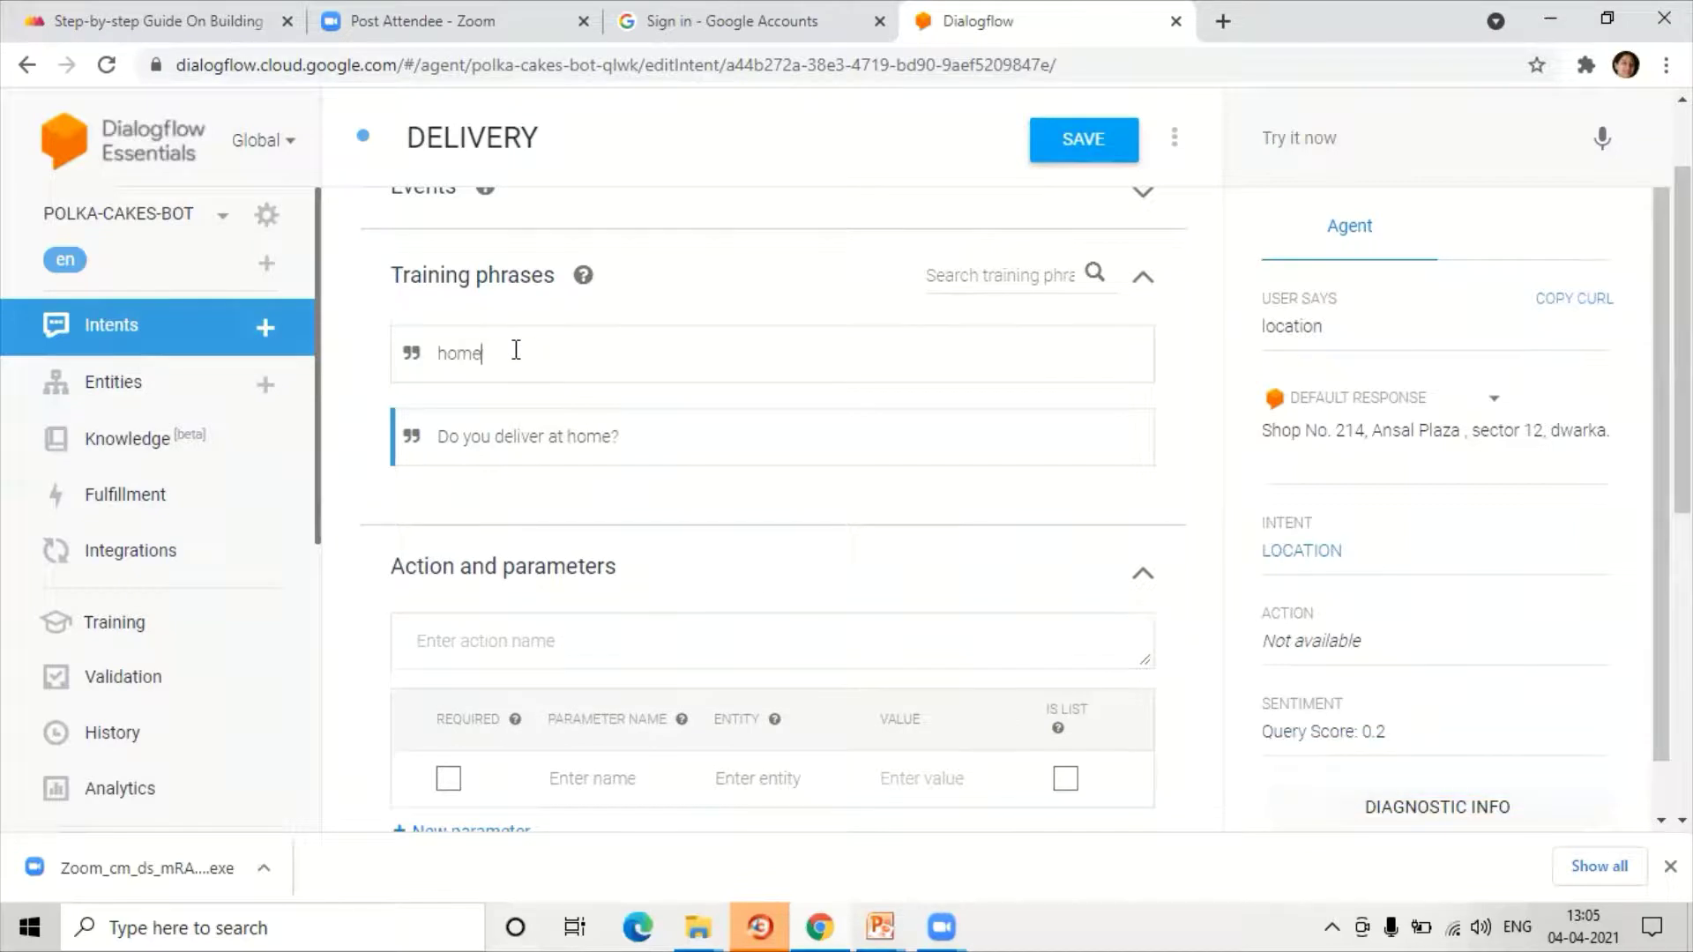
{"action": "type", "text": " deliveryivery"}
{"action": "key", "text": "Return"}
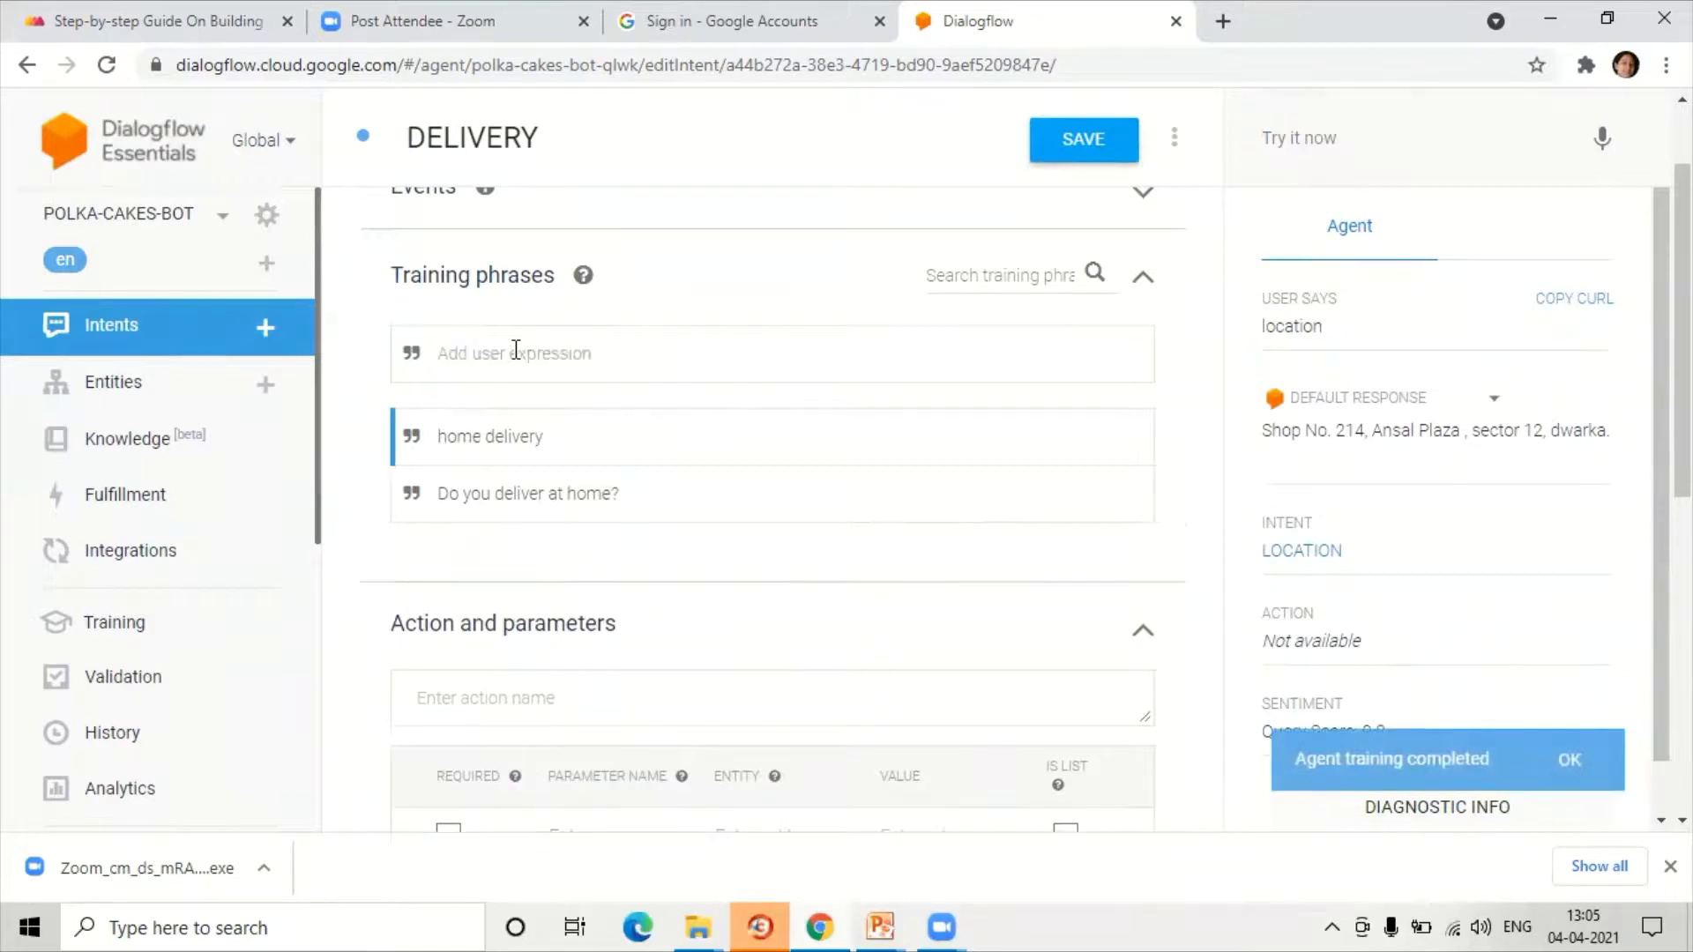
{"action": "type", "text": "deliver at any plae"}
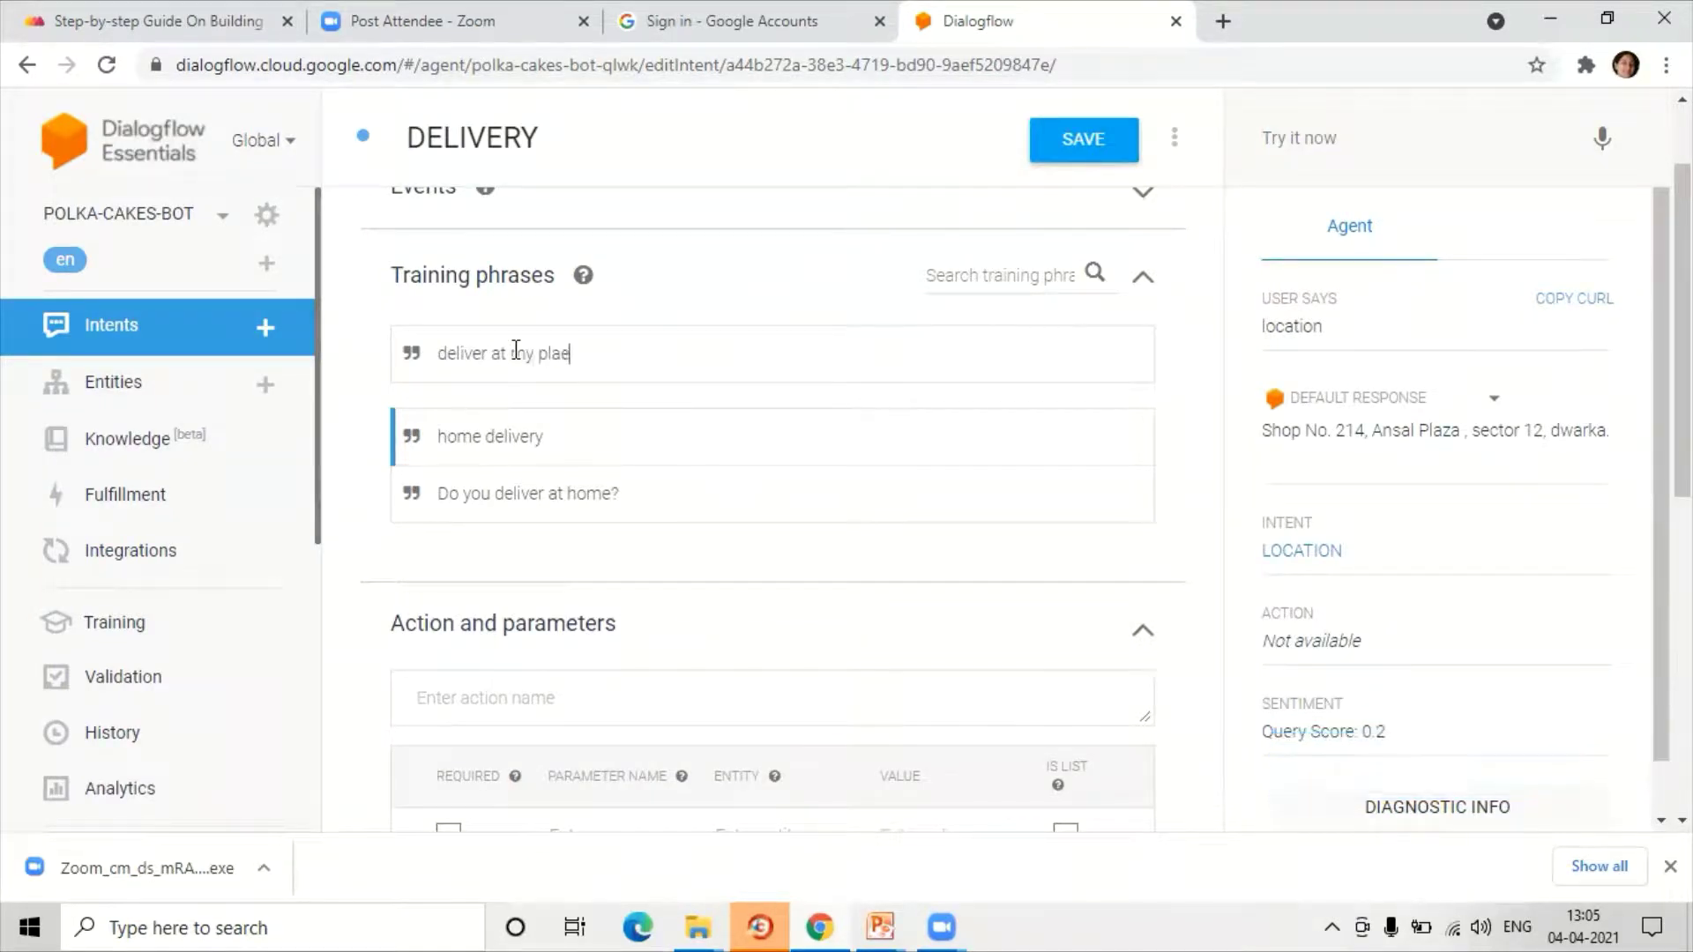
{"action": "key", "text": "Return"}
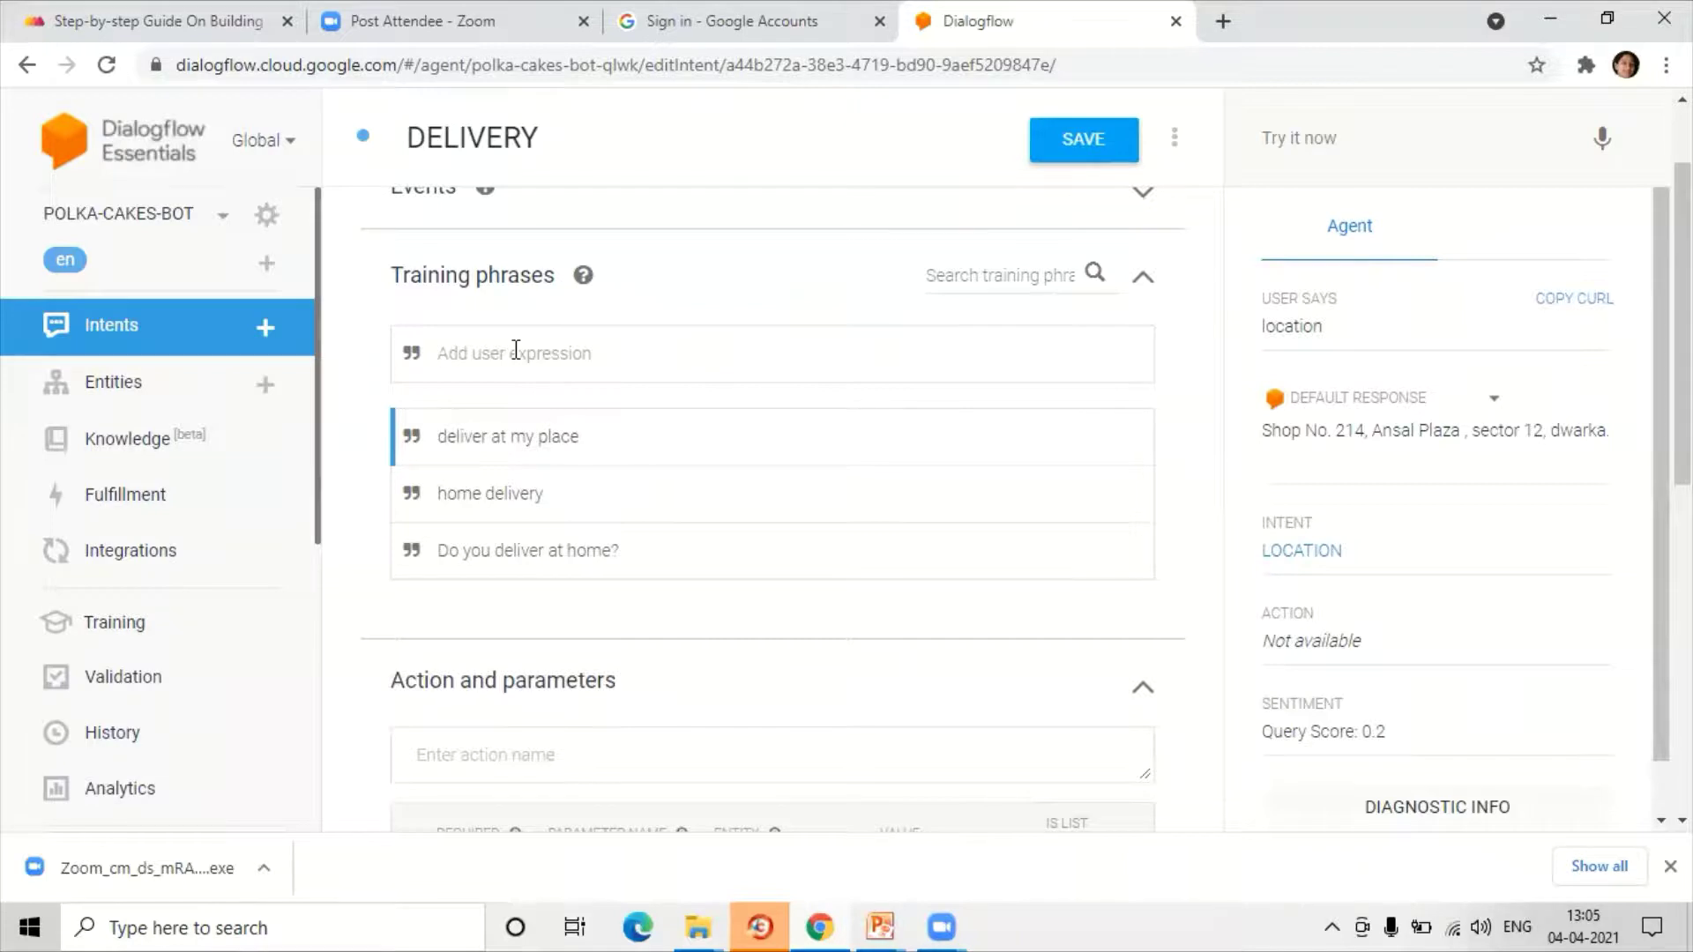
{"action": "type", "text": "can you send to my house"}
{"action": "key", "text": "Return"}
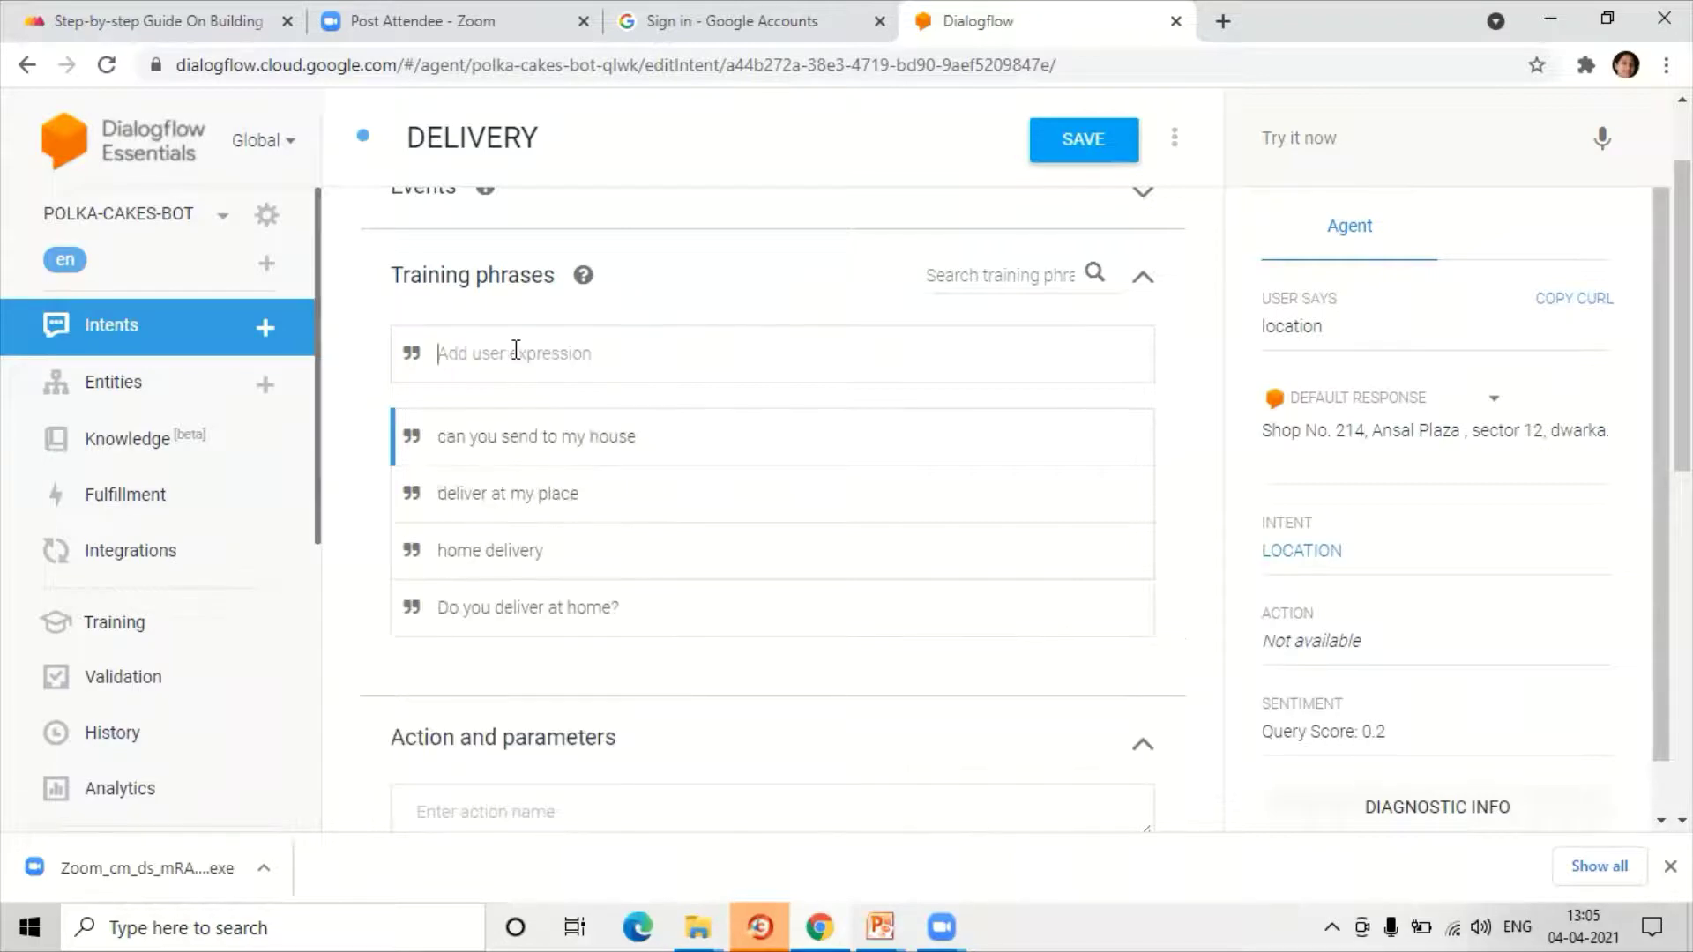
{"action": "scroll", "coordinate": [533, 415], "scroll_direction": "down", "scroll_amount": 9}
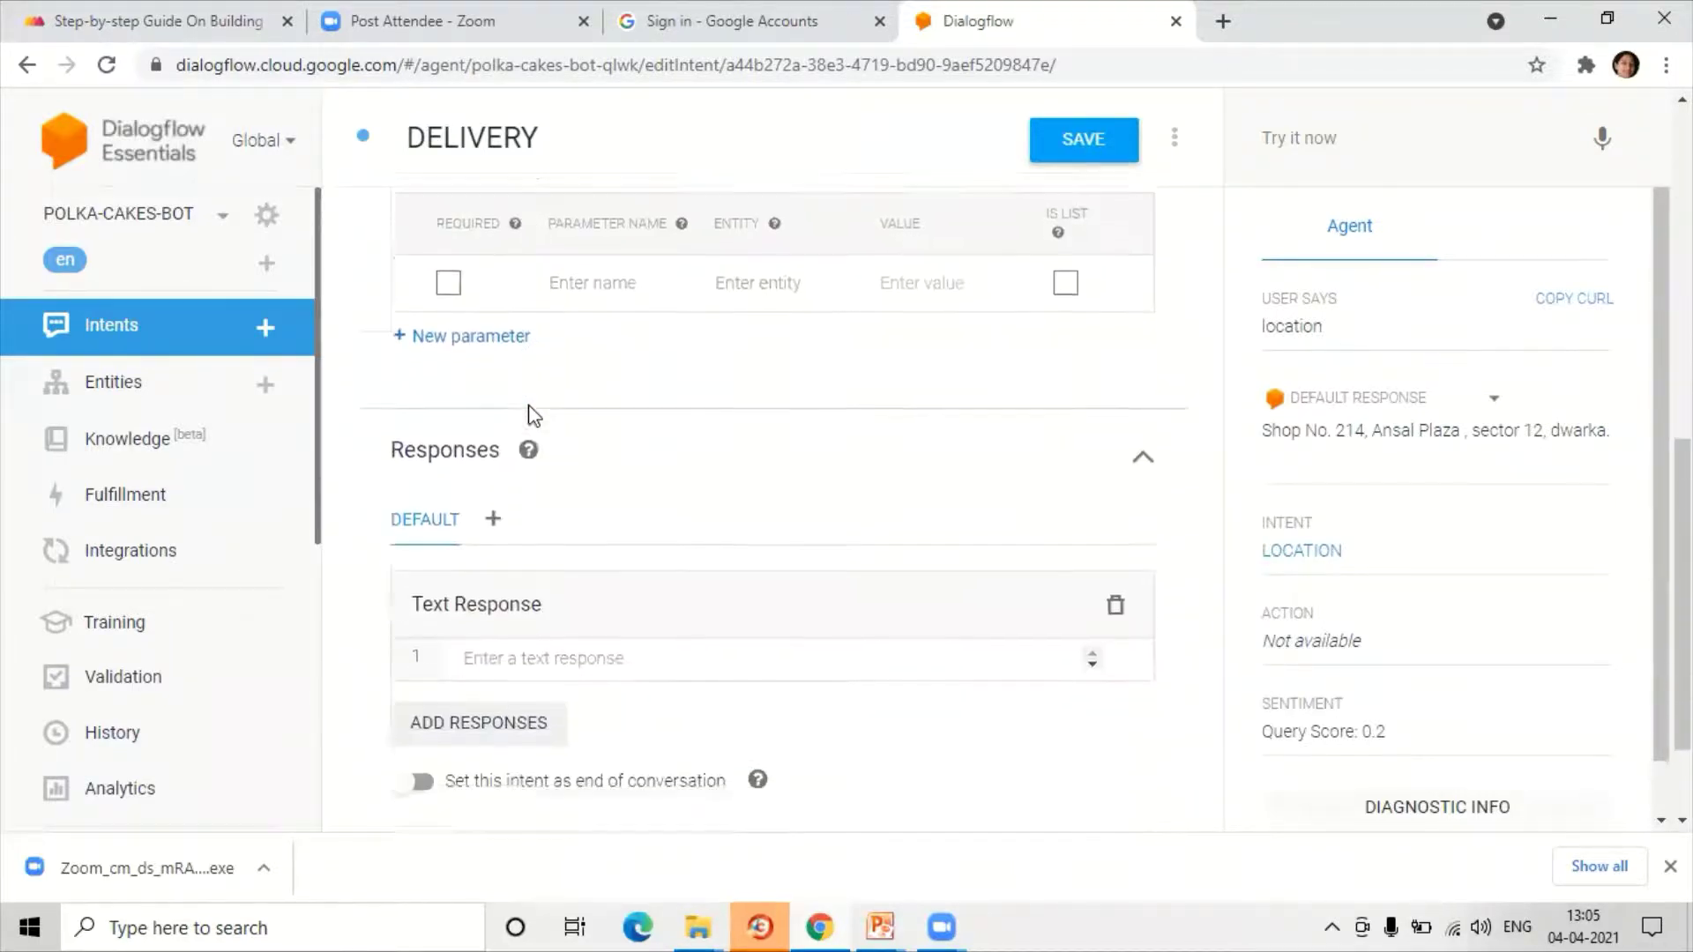
Step: Set the DELIVERY reply to 'We deliver at home from 12 noon to 3pm.' and save it
{"action": "left_click", "coordinate": [506, 520]}
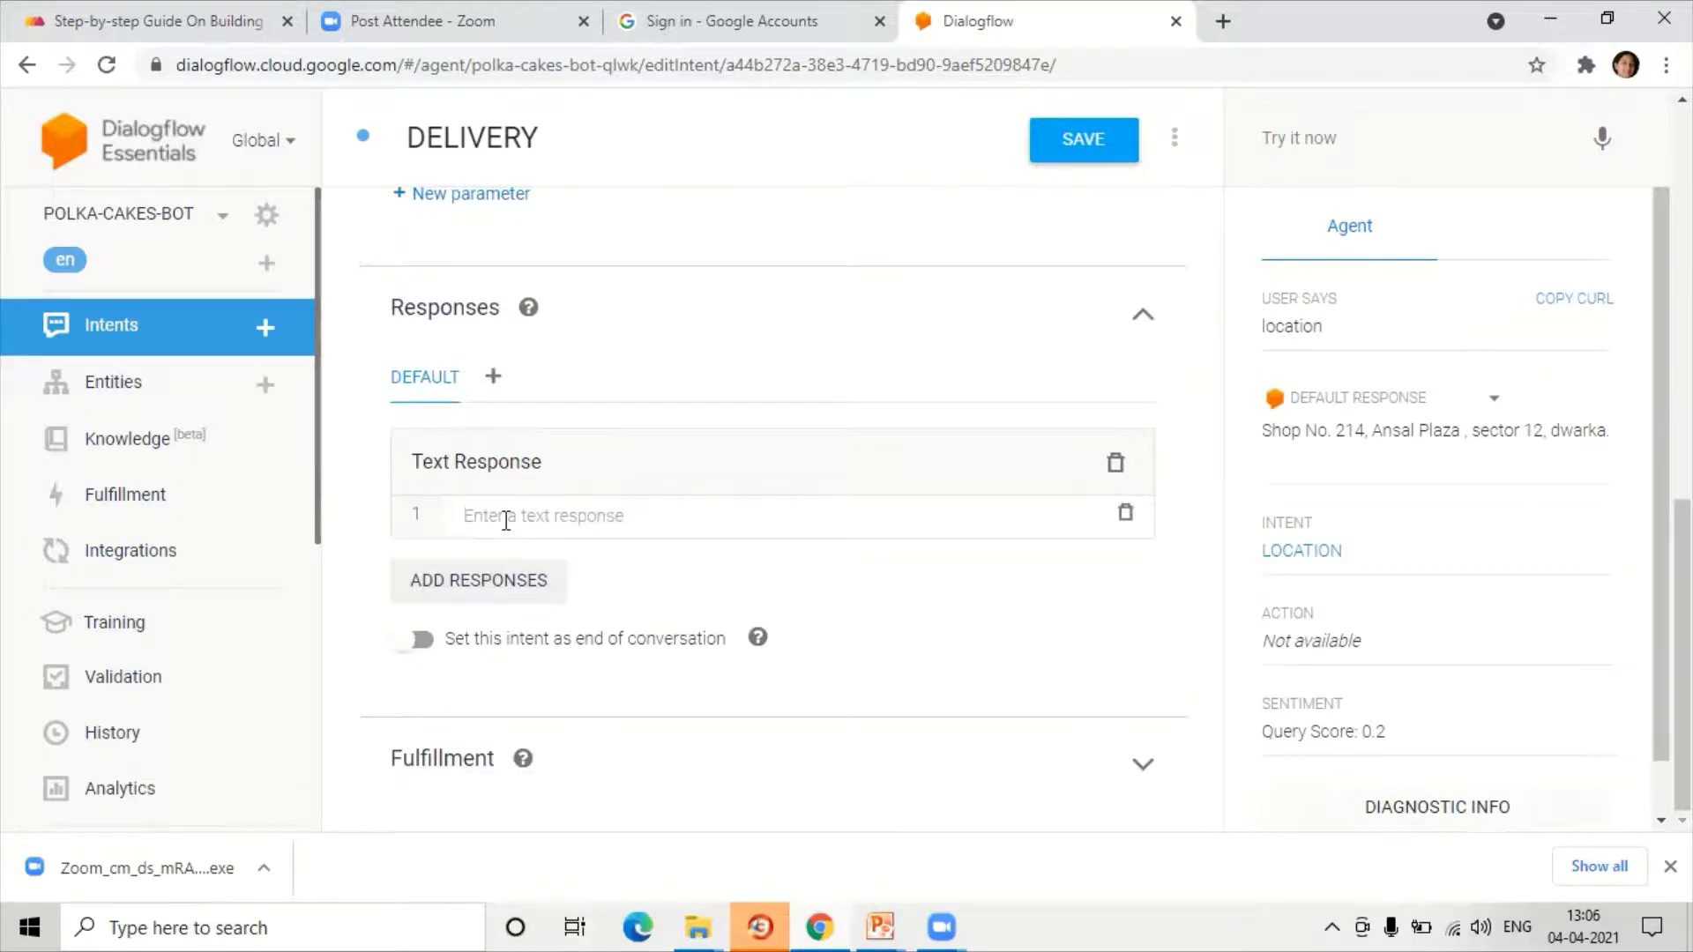
{"action": "type", "text": "We"}
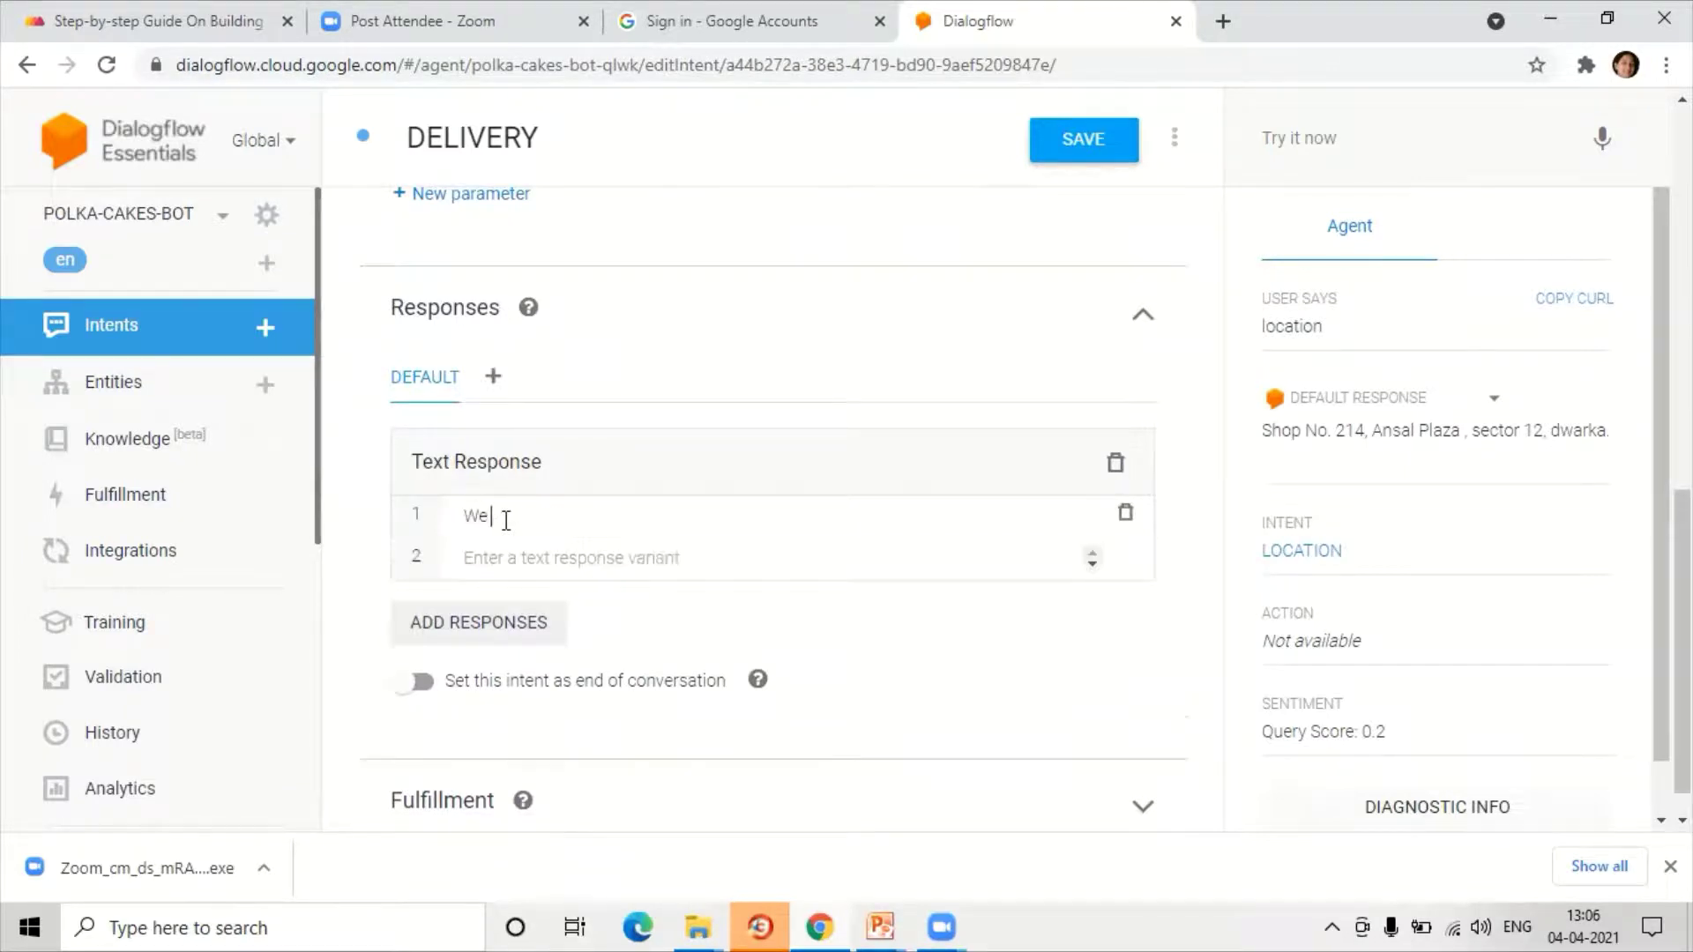
{"action": "type", "text": " deliver at home from 121 no"}
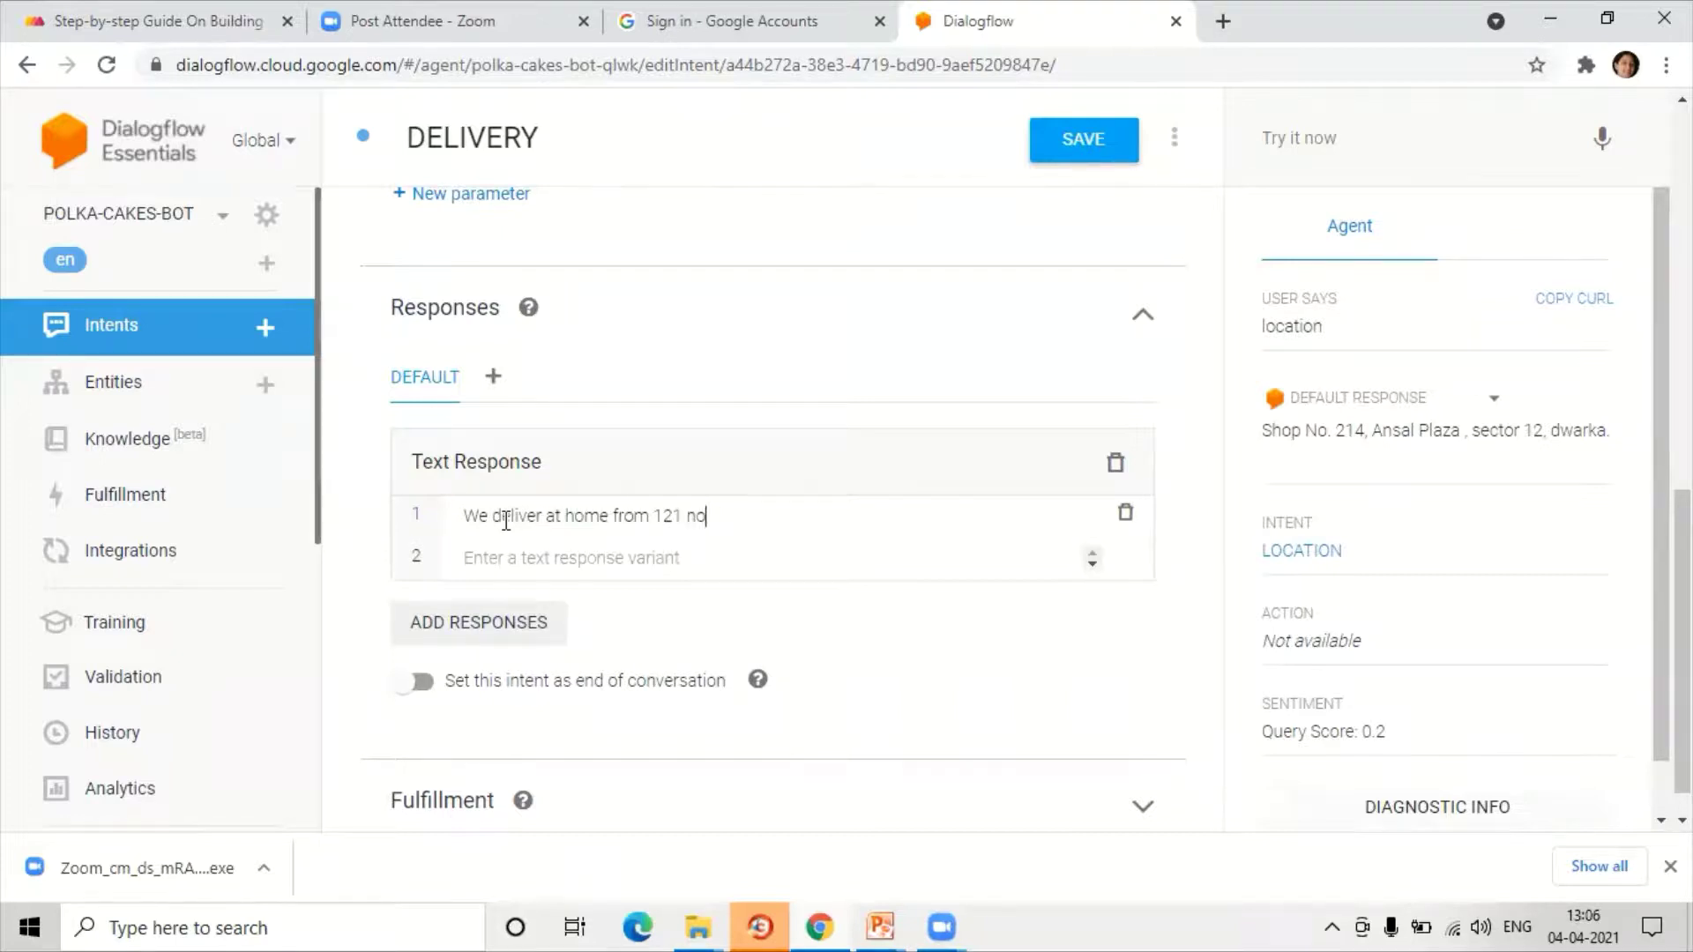
{"action": "key", "text": "BackSpace"}
{"action": "key", "text": "BackSpace"}
{"action": "key", "text": "BackSpace"}
{"action": "key", "text": "BackSpace"}
{"action": "type", "text": " noon to 3pm."}
{"action": "left_click", "coordinate": [1063, 157]}
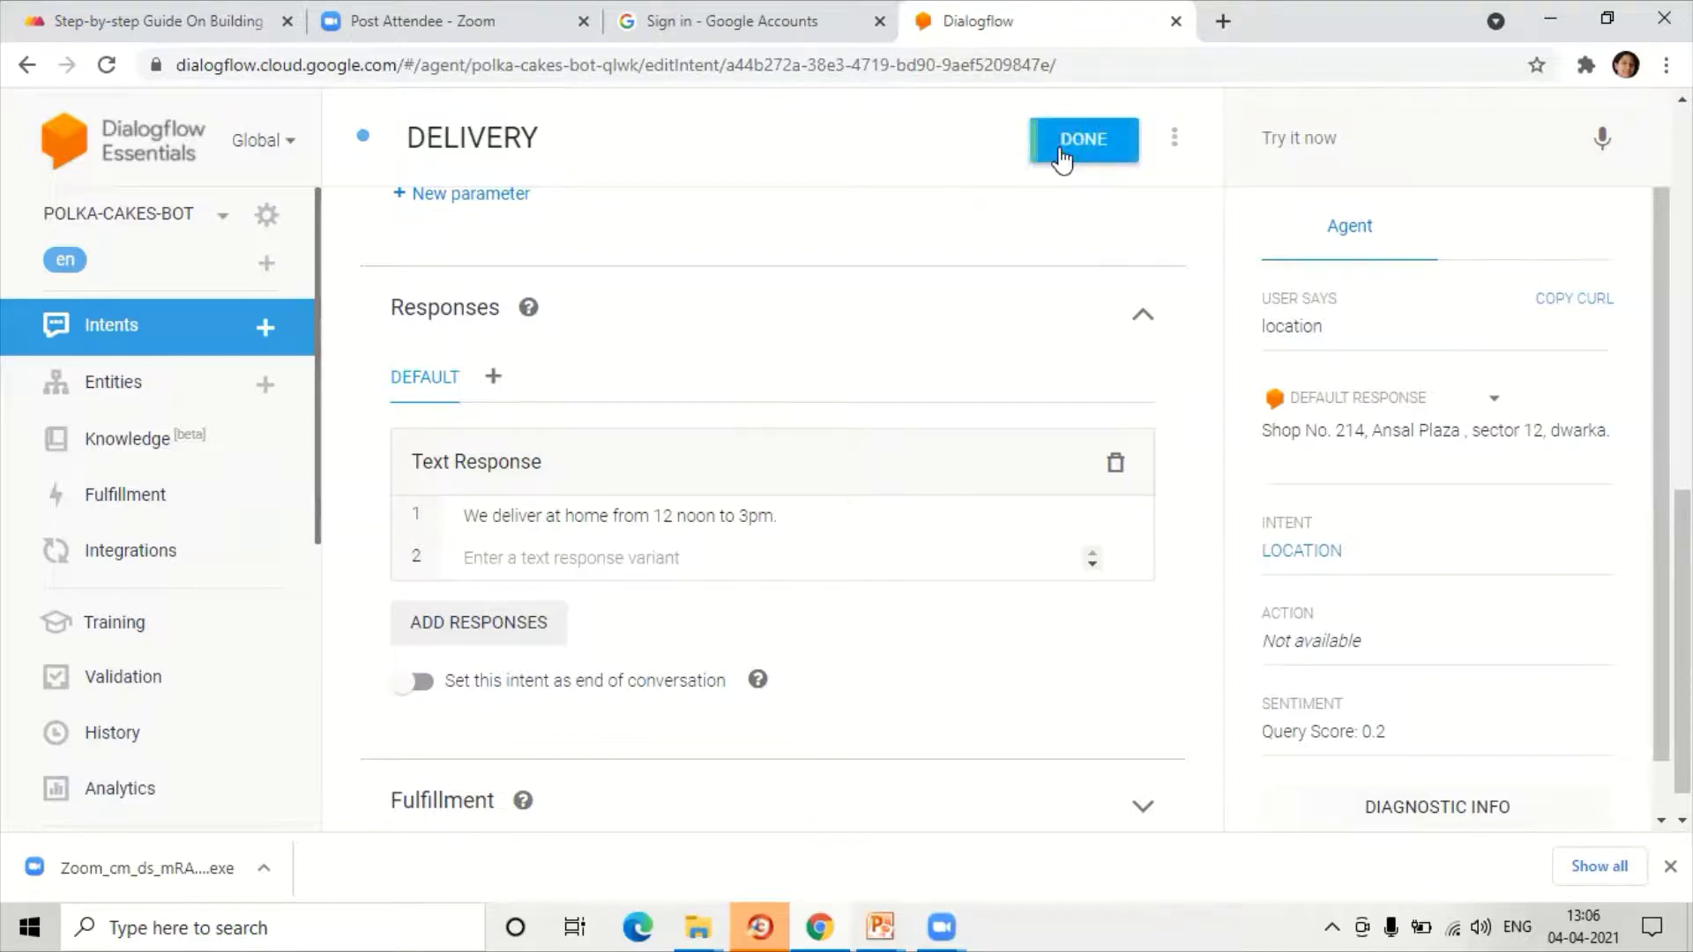
{"action": "left_click", "coordinate": [1323, 130]}
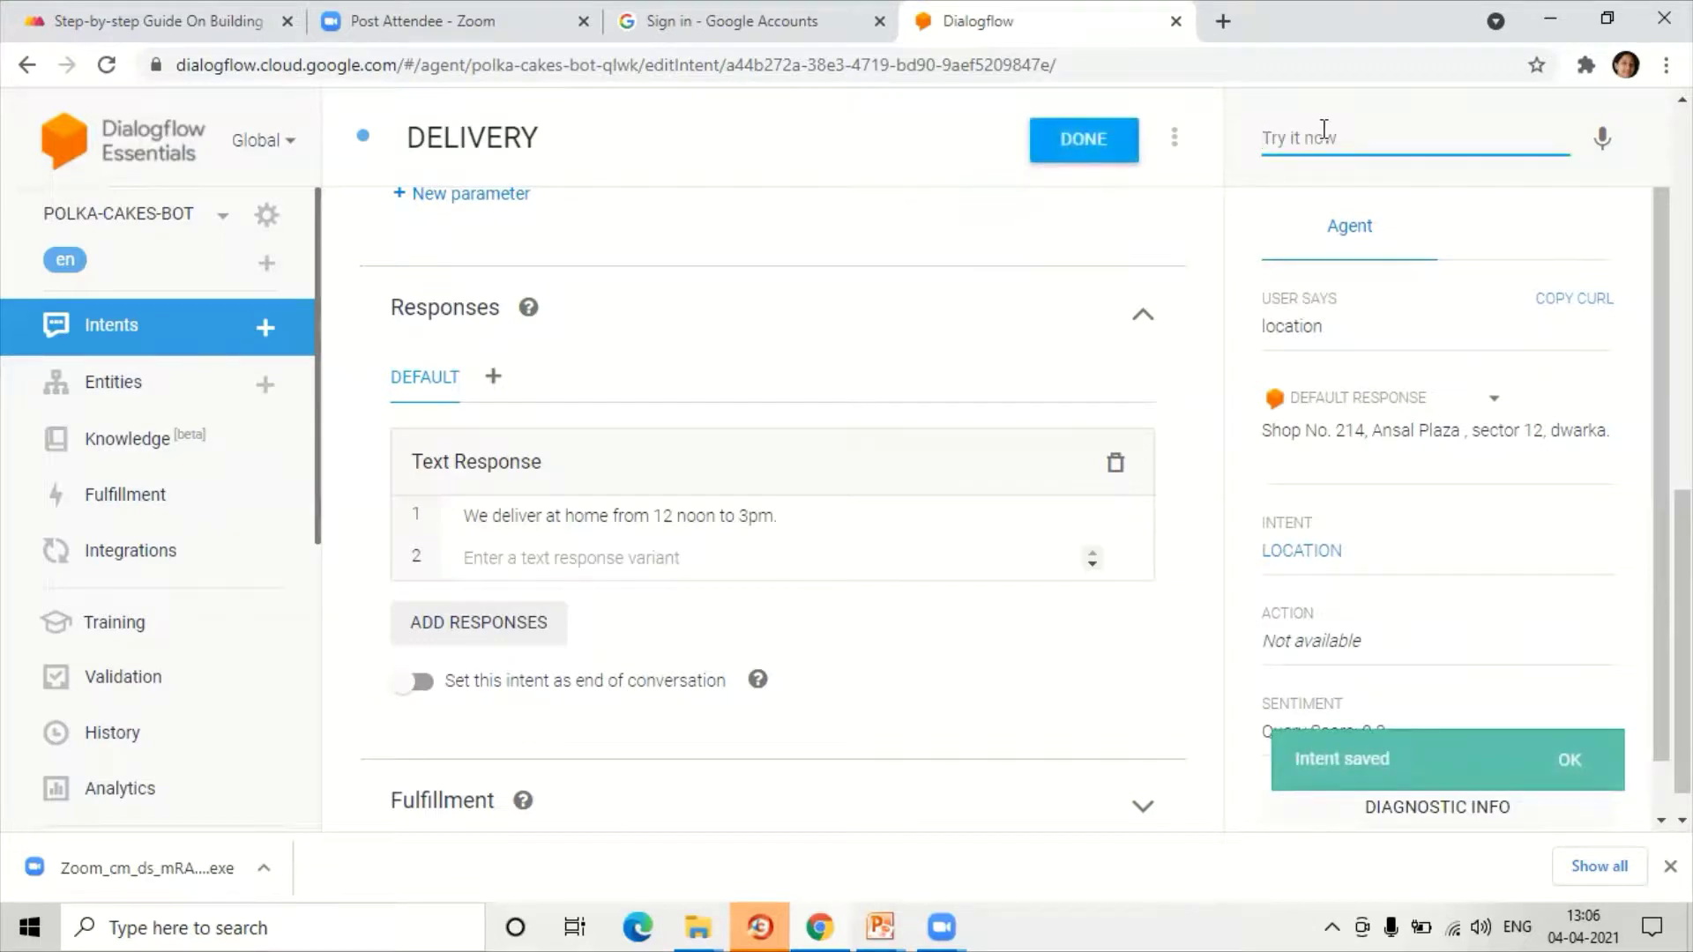
Step: Test the agent with the query 'delivery' and a name introduction
{"action": "type", "text": "delivery"}
{"action": "key", "text": "Return"}
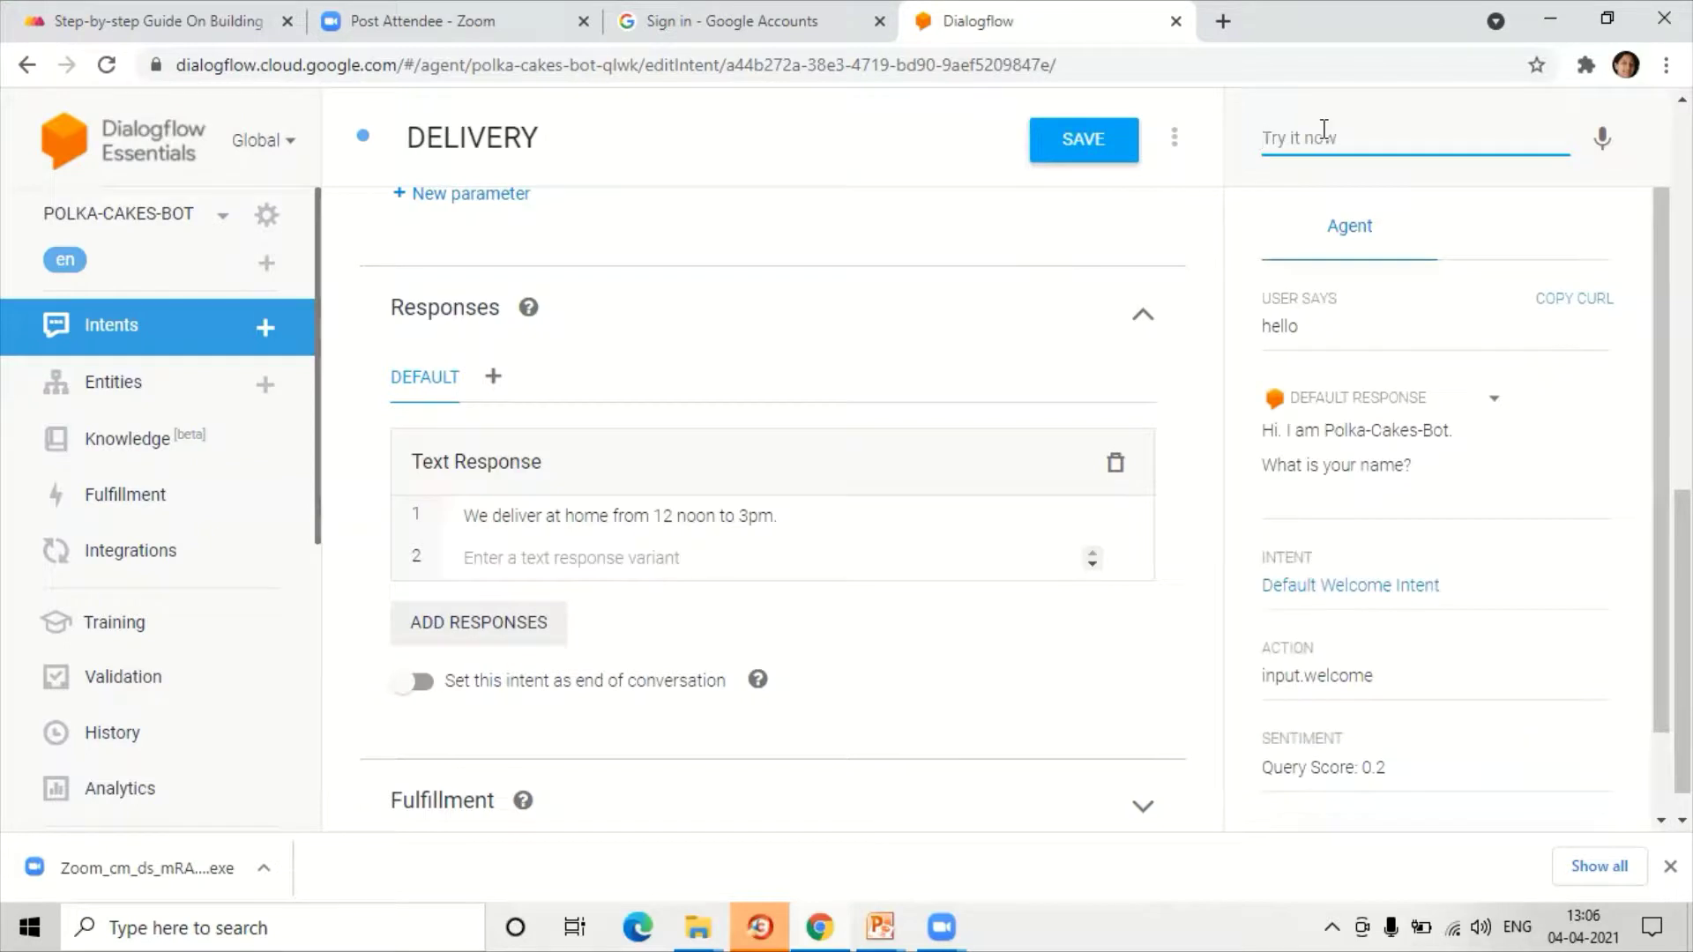
{"action": "type", "text": "ma"}
{"action": "key", "text": "BackSpace"}
{"action": "key", "text": "BackSpace"}
{"action": "type", "text": "am sushma"}
{"action": "key", "text": "Return"}
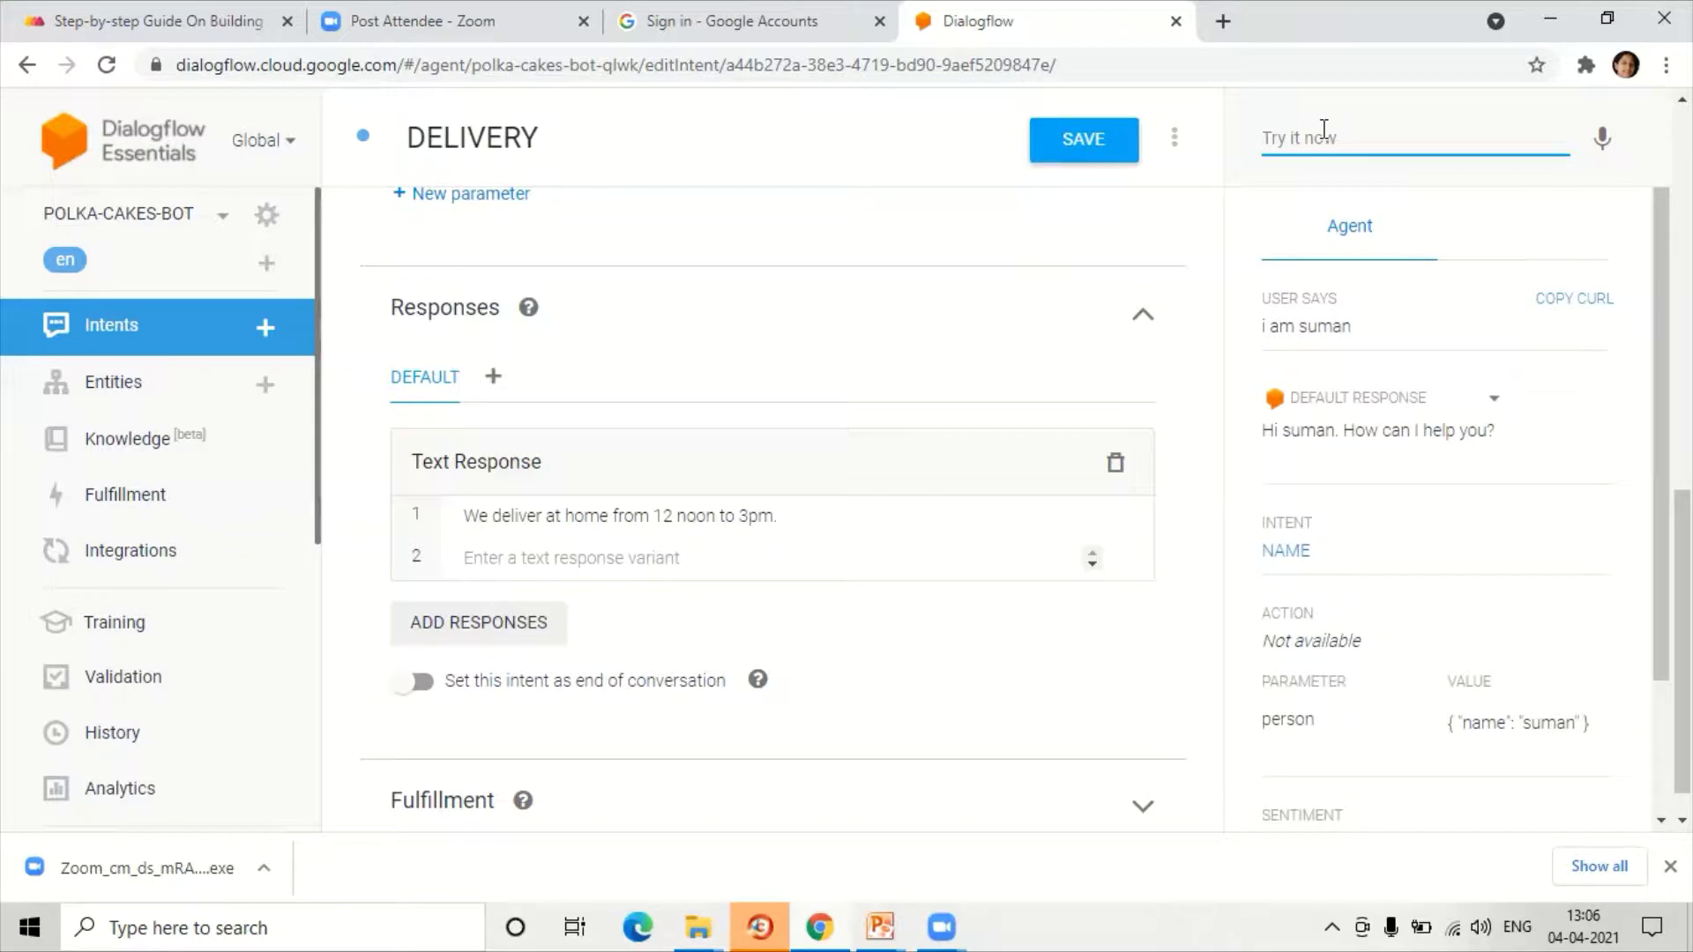
Step: Test 'where are you located', 'location' and 'delivery' to confirm the LOCATION and DELIVERY matches
{"action": "type", "text": "whe"}
{"action": "key", "text": "BackSpace"}
{"action": "key", "text": "BackSpace"}
{"action": "type", "text": "j"}
{"action": "key", "text": "BackSpace"}
{"action": "type", "text": "here are you located"}
{"action": "key", "text": "Return"}
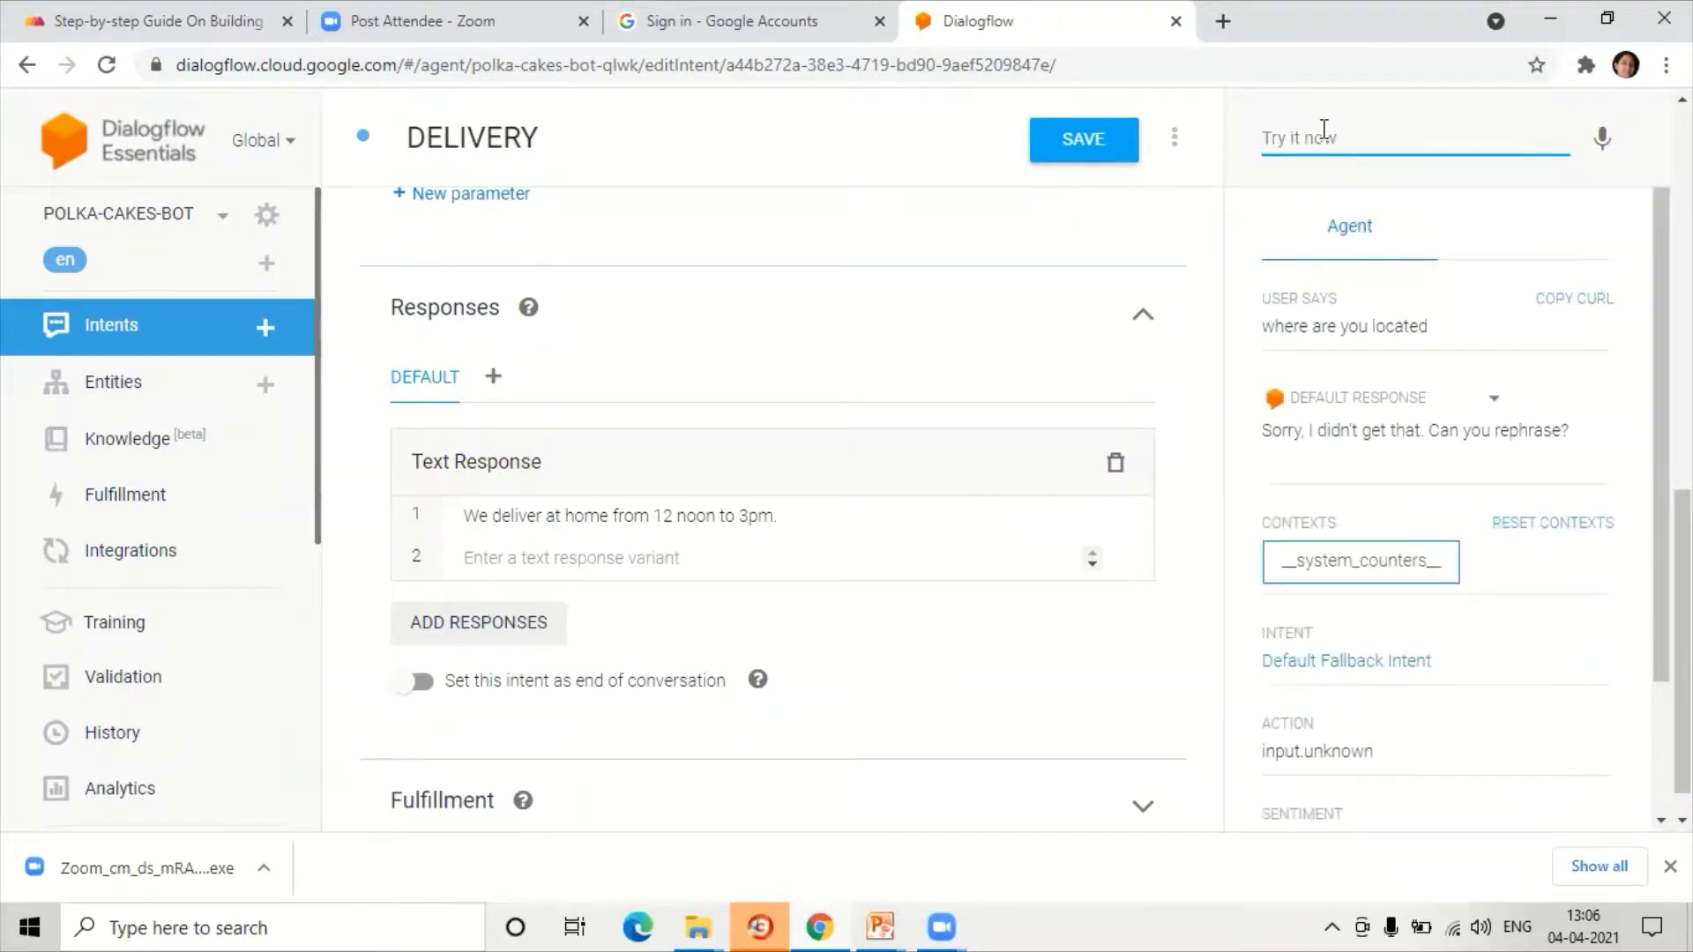
{"action": "type", "text": "location"}
{"action": "key", "text": "Return"}
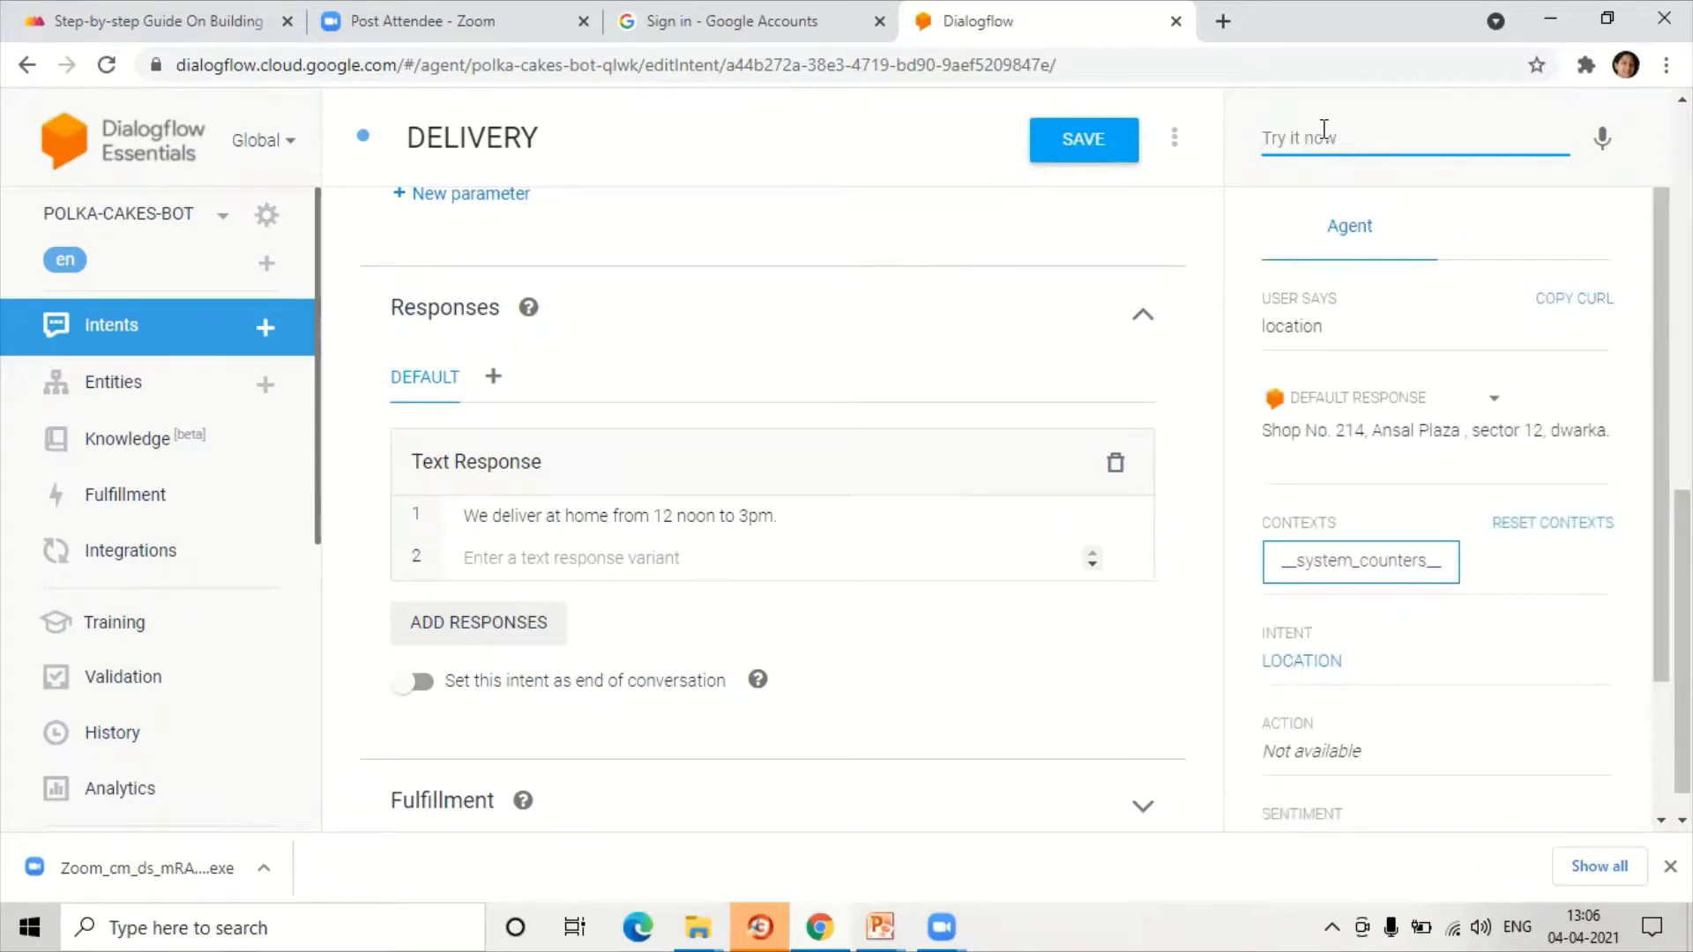
{"action": "type", "text": "delivery"}
{"action": "key", "text": "Return"}
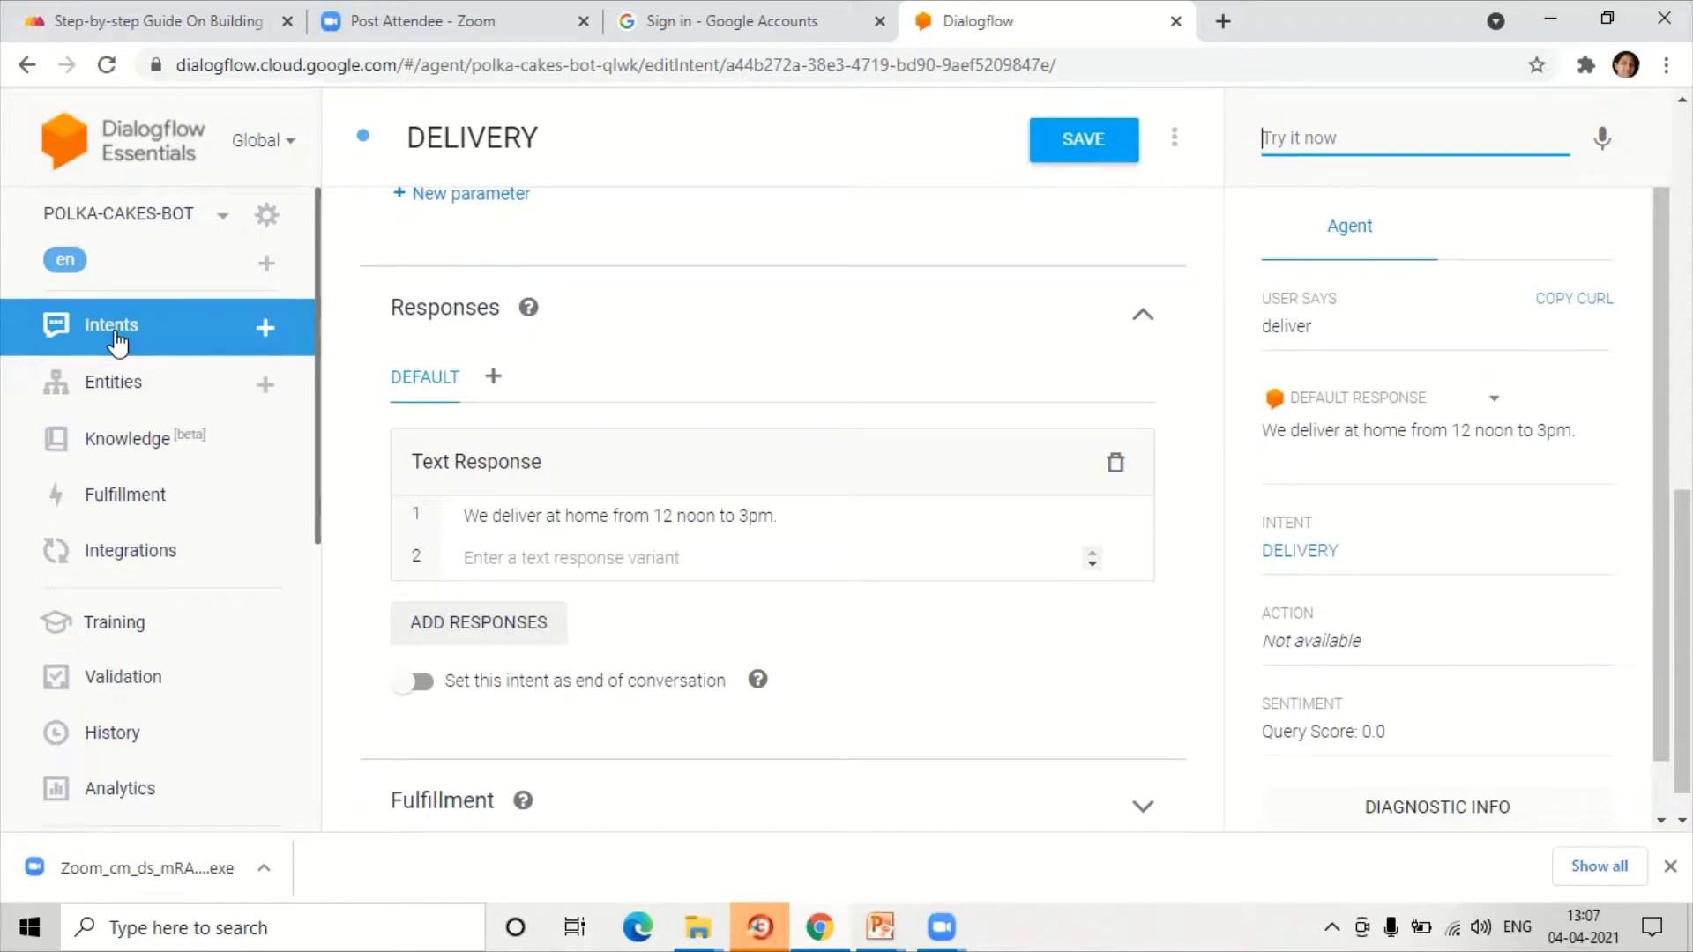
Step: Open the Web Demo card under Text based on the agent's Integrations page
{"action": "left_click", "coordinate": [132, 552]}
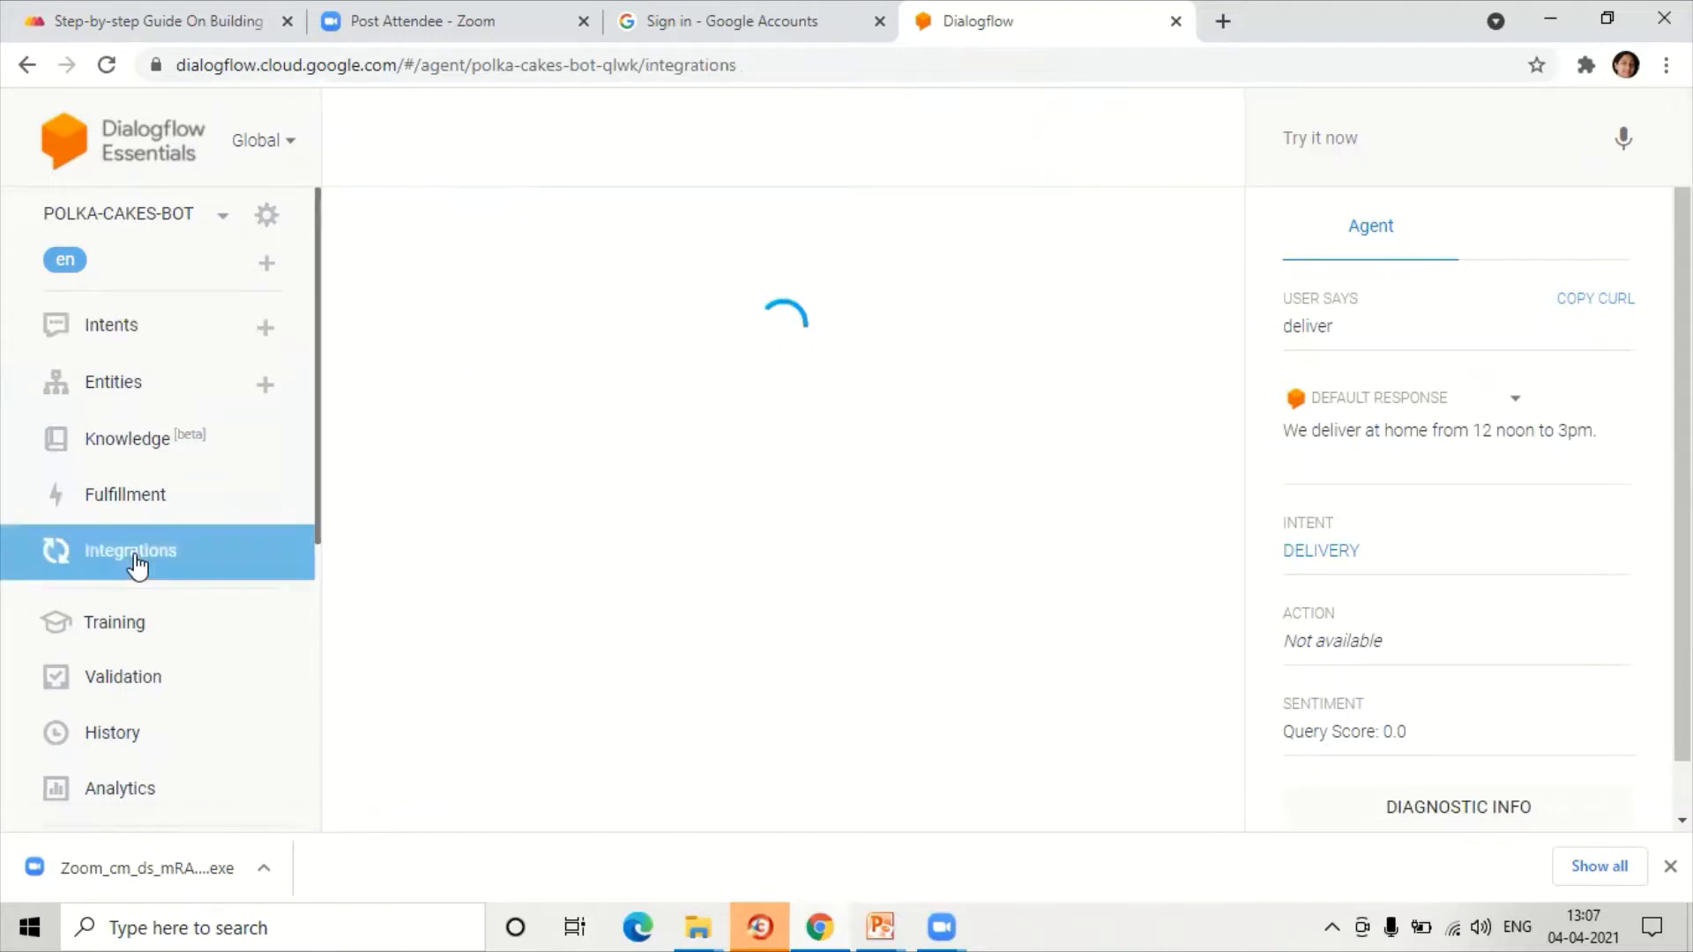
{"action": "scroll", "coordinate": [577, 556], "scroll_direction": "down", "scroll_amount": 5}
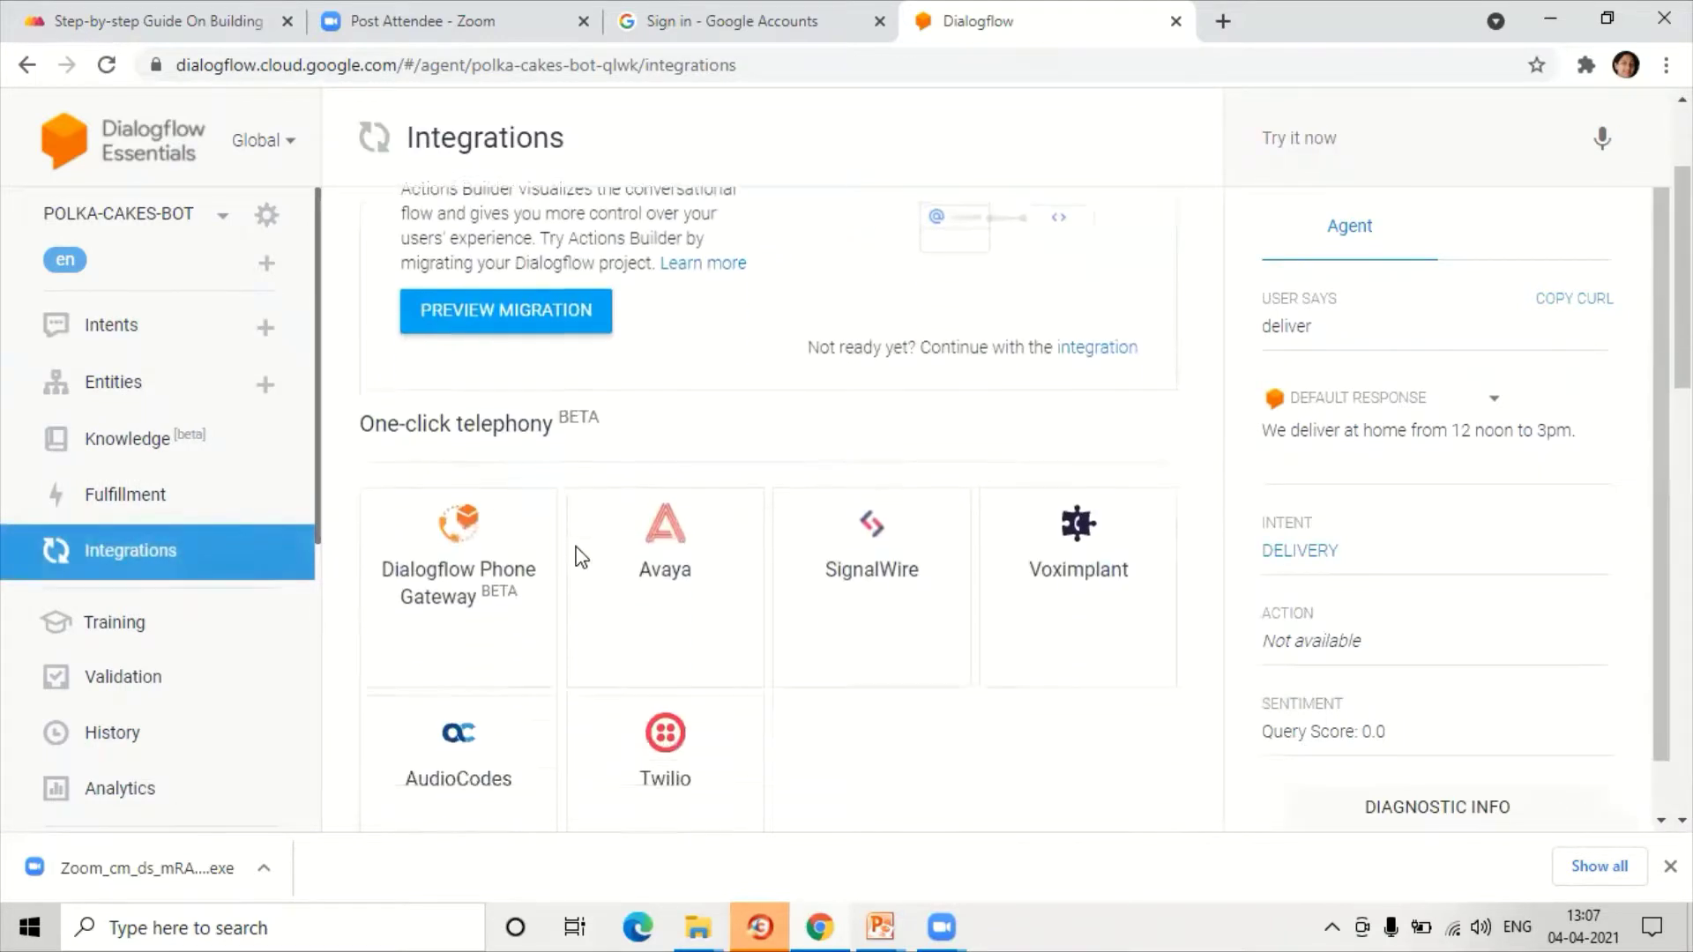
{"action": "scroll", "coordinate": [577, 556], "scroll_direction": "down", "scroll_amount": 5}
{"action": "scroll", "coordinate": [575, 555], "scroll_direction": "down", "scroll_amount": 3}
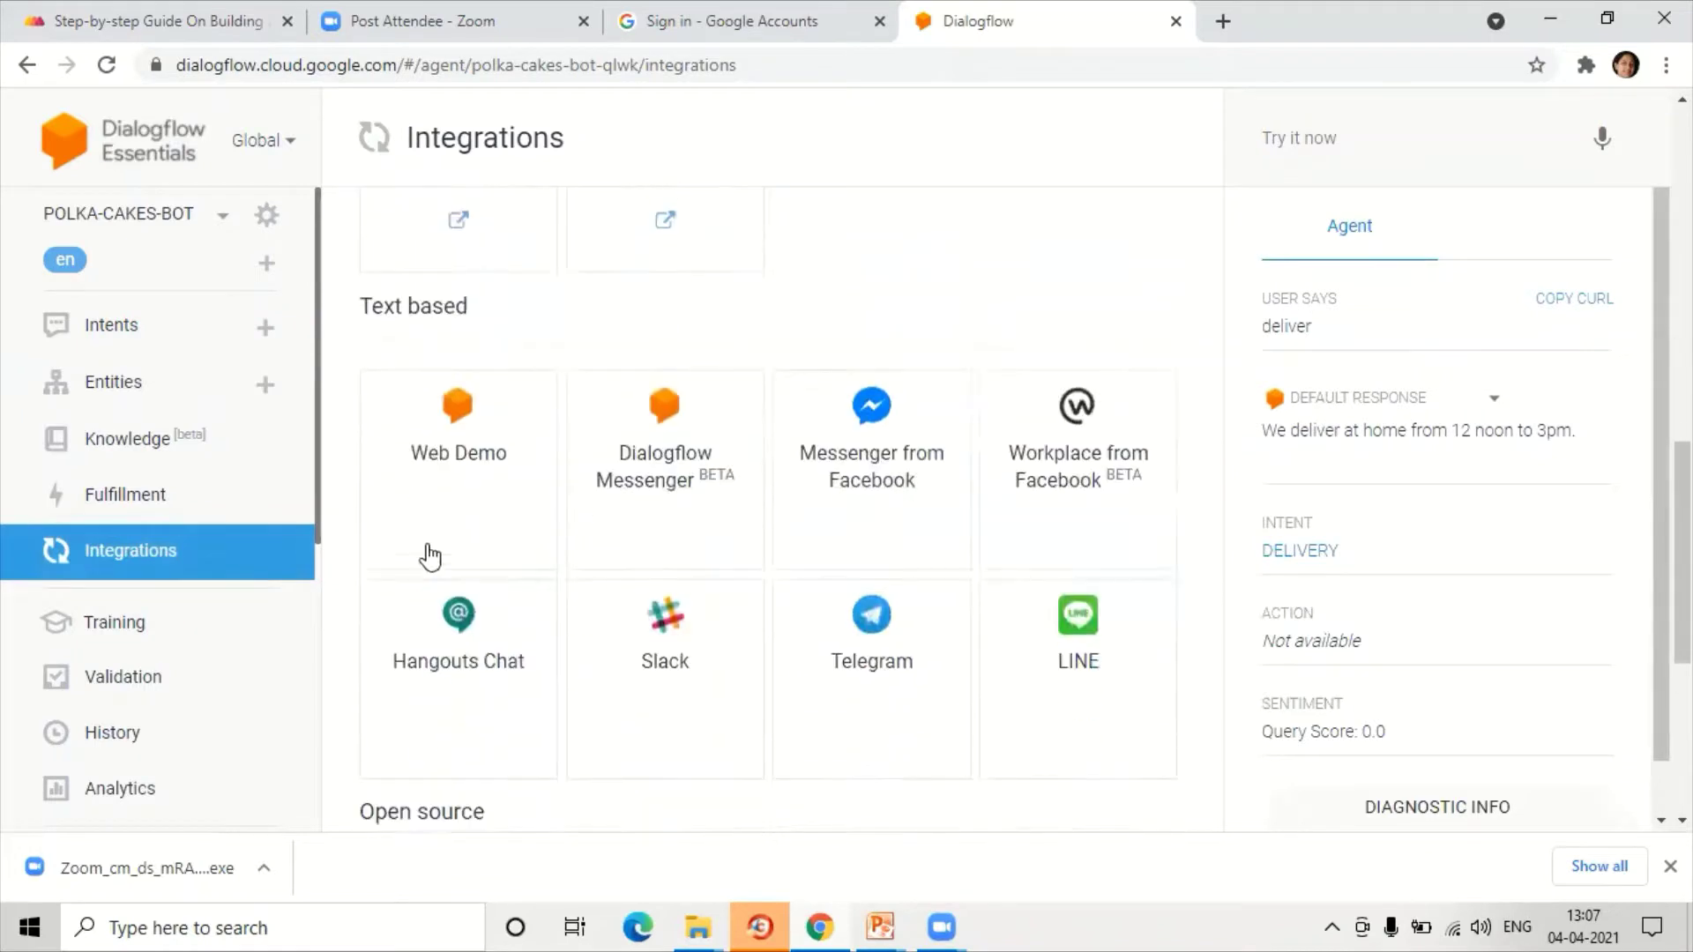
{"action": "left_click", "coordinate": [473, 460]}
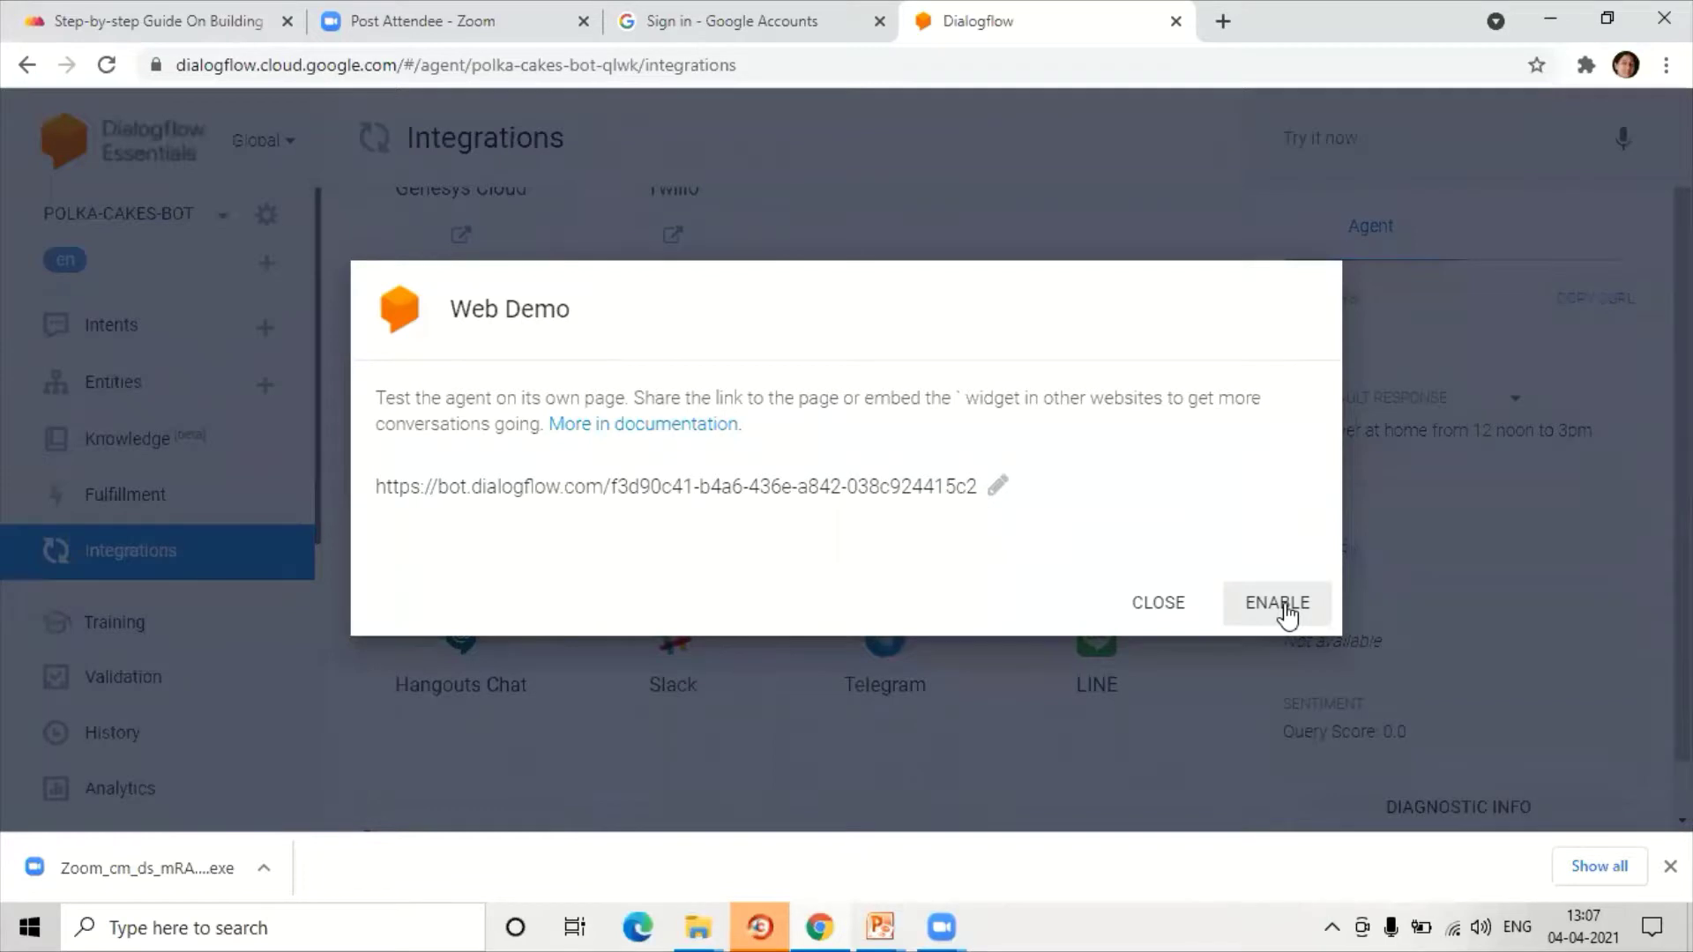
Step: Enable Web Demo, copy its bot.dialogflow.com link, and open a new browser tab
{"action": "left_click", "coordinate": [1285, 609]}
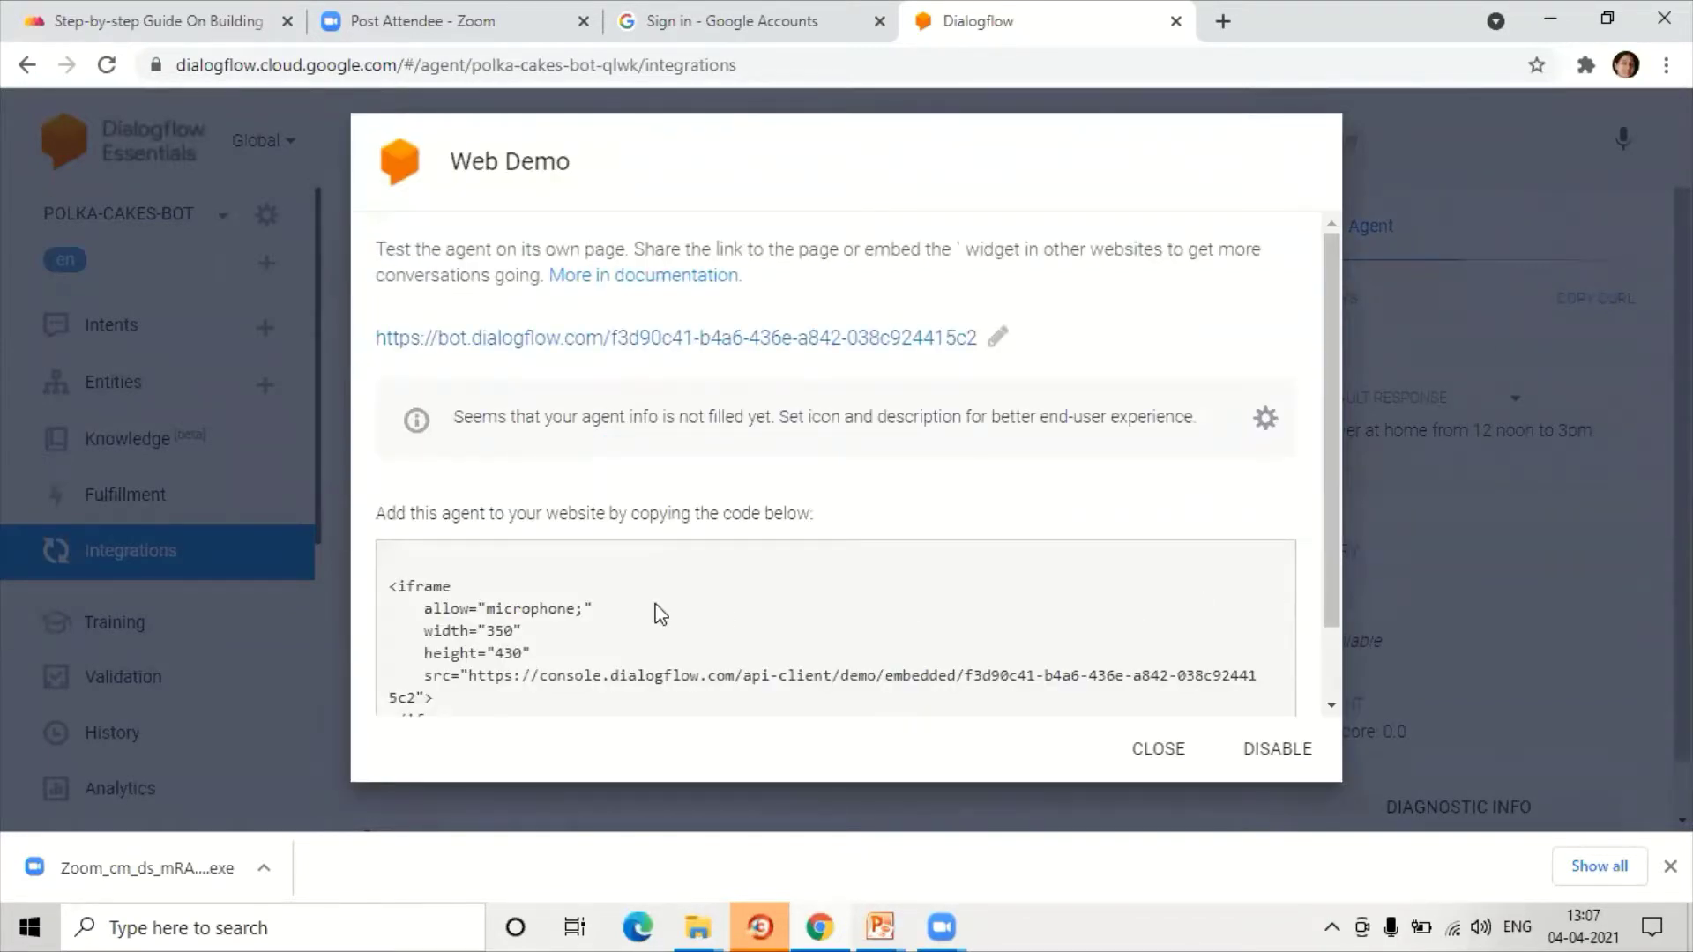
{"action": "scroll", "coordinate": [657, 612], "scroll_direction": "down", "scroll_amount": 1}
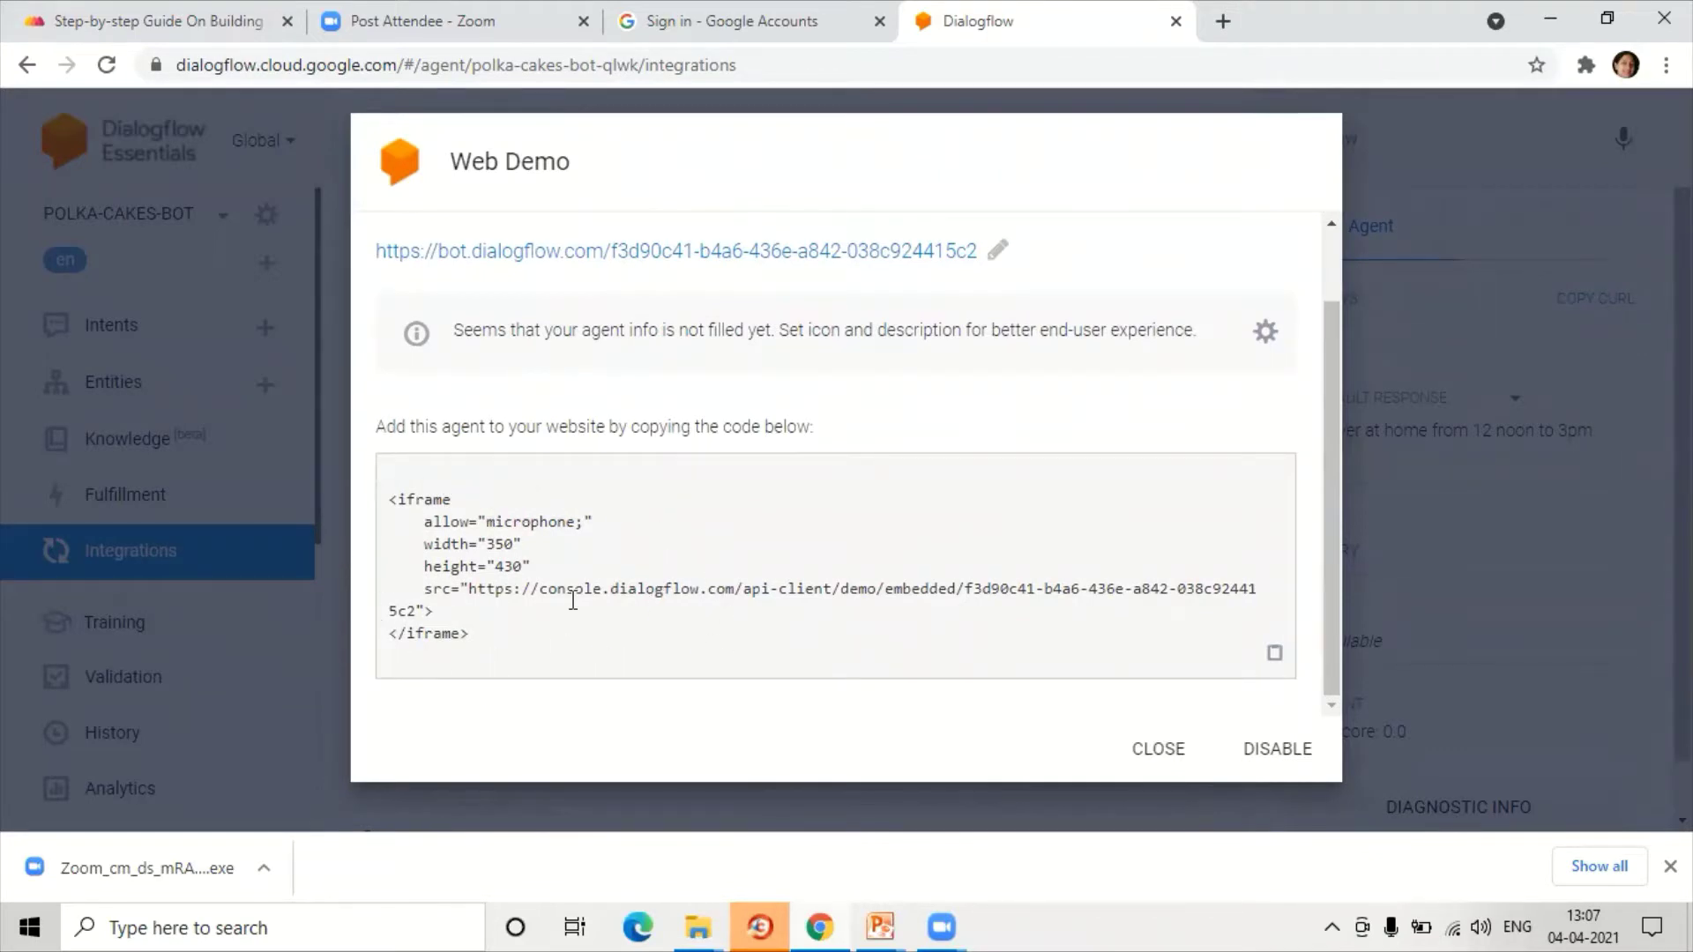
{"action": "scroll", "coordinate": [573, 600], "scroll_direction": "up", "scroll_amount": 1}
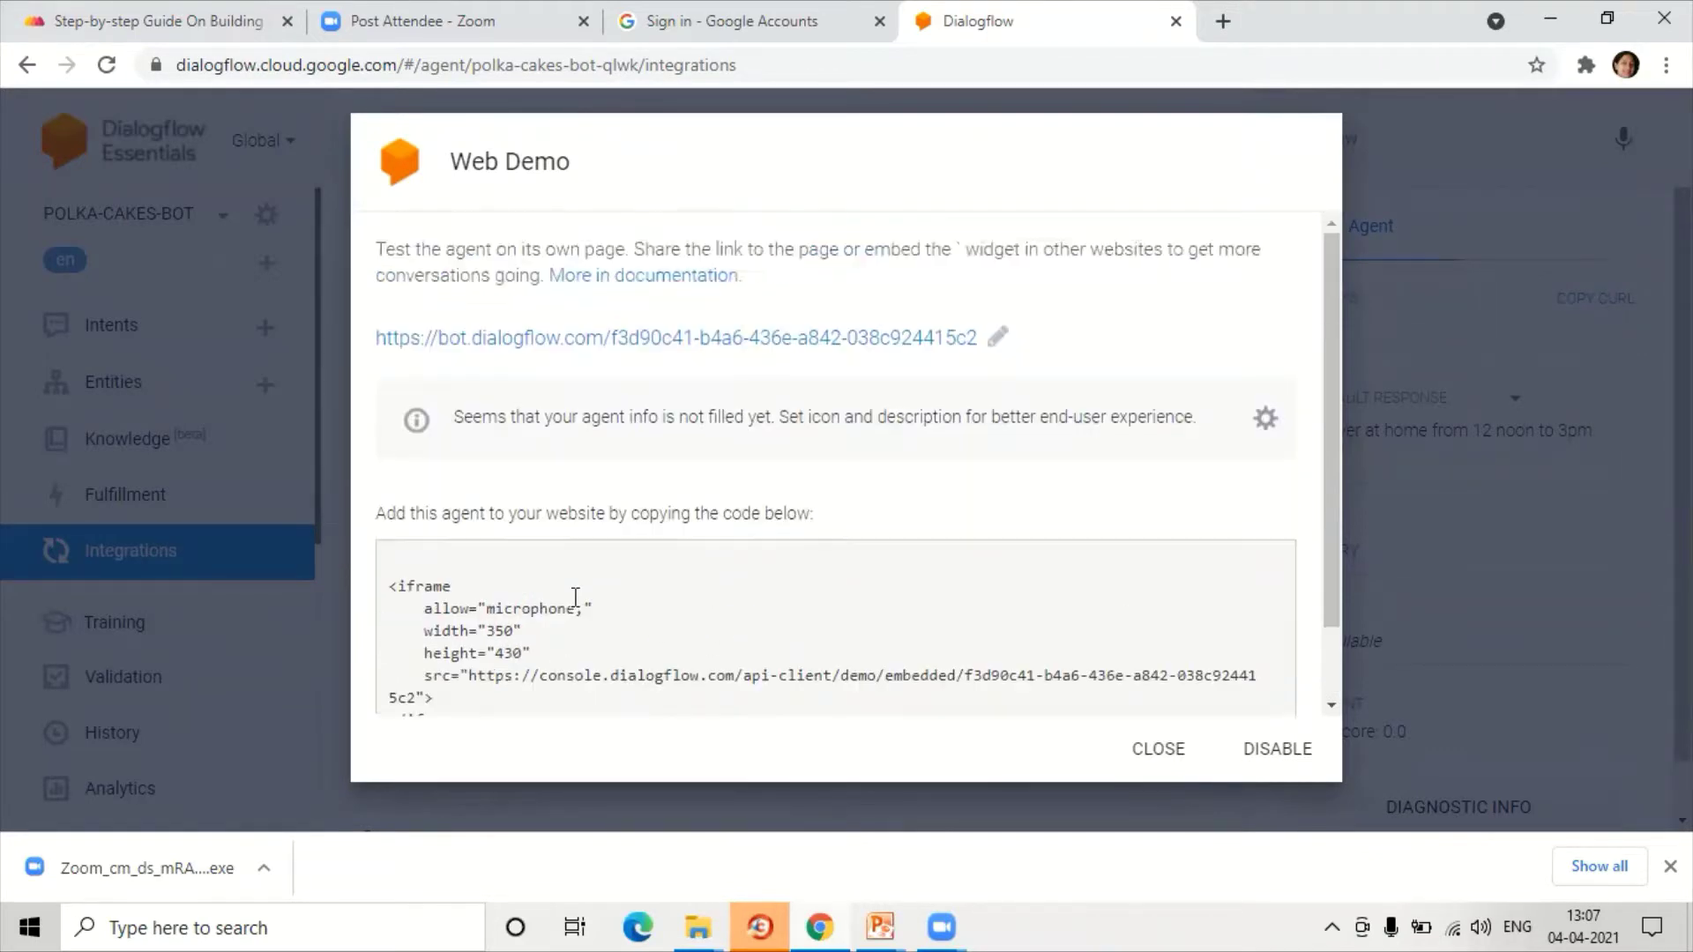
{"action": "left_click_drag", "start_coordinate": [374, 348], "coordinate": [985, 359]}
{"action": "key", "text": "ctrl+c"}
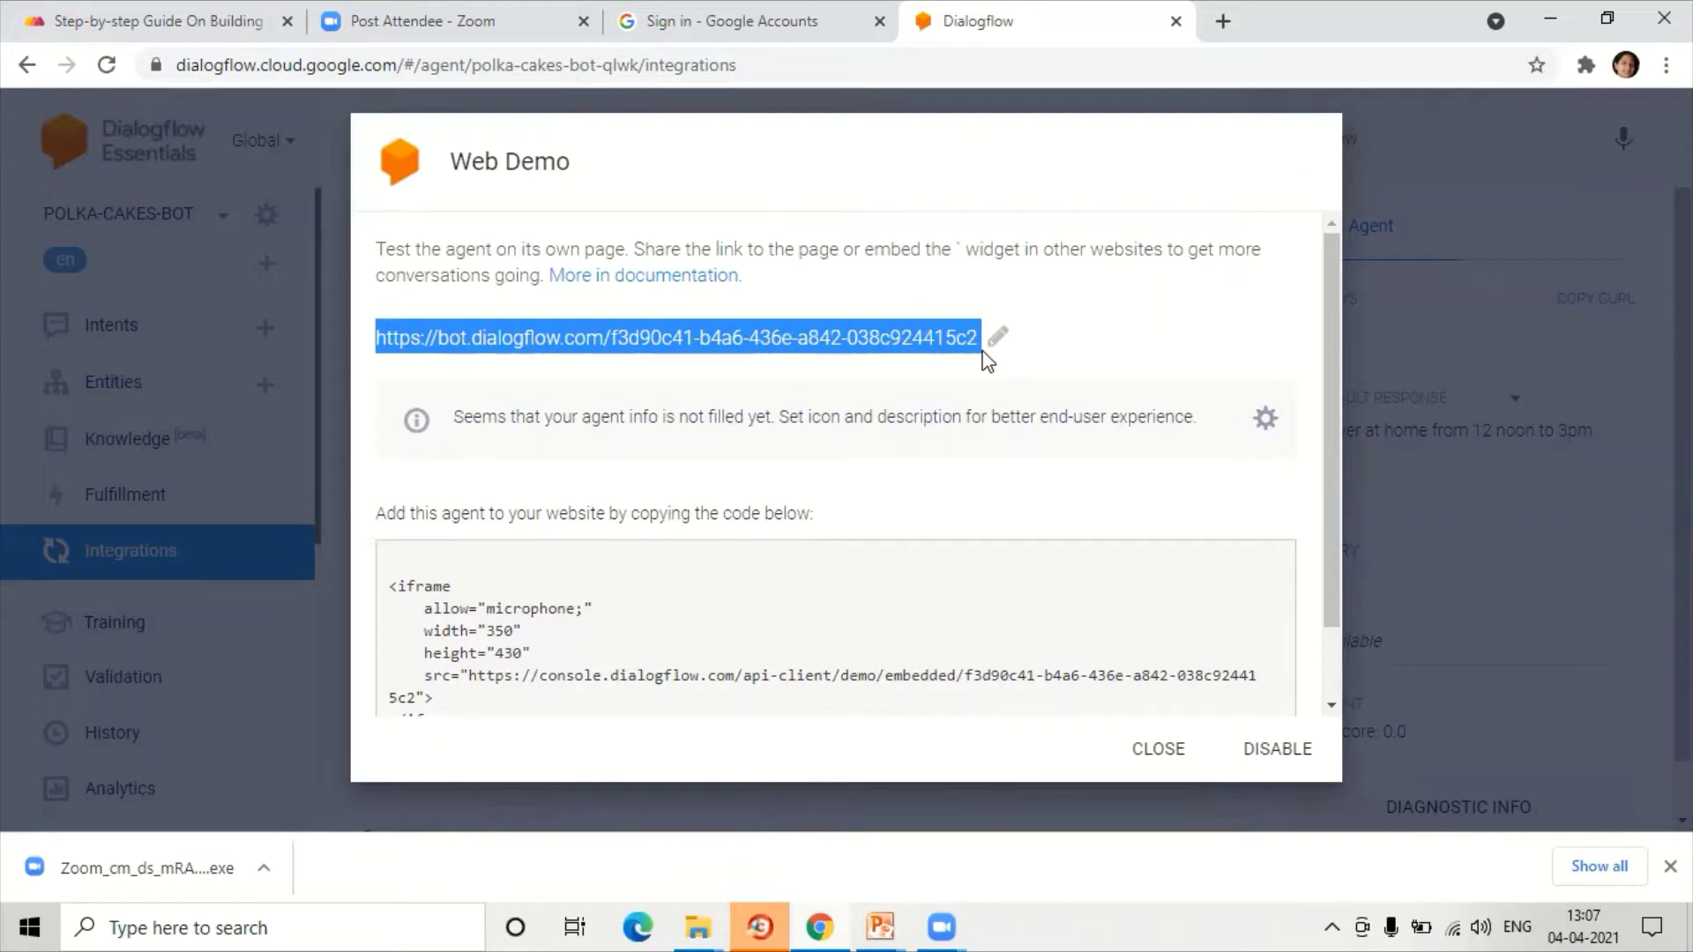
{"action": "left_click", "coordinate": [1222, 21]}
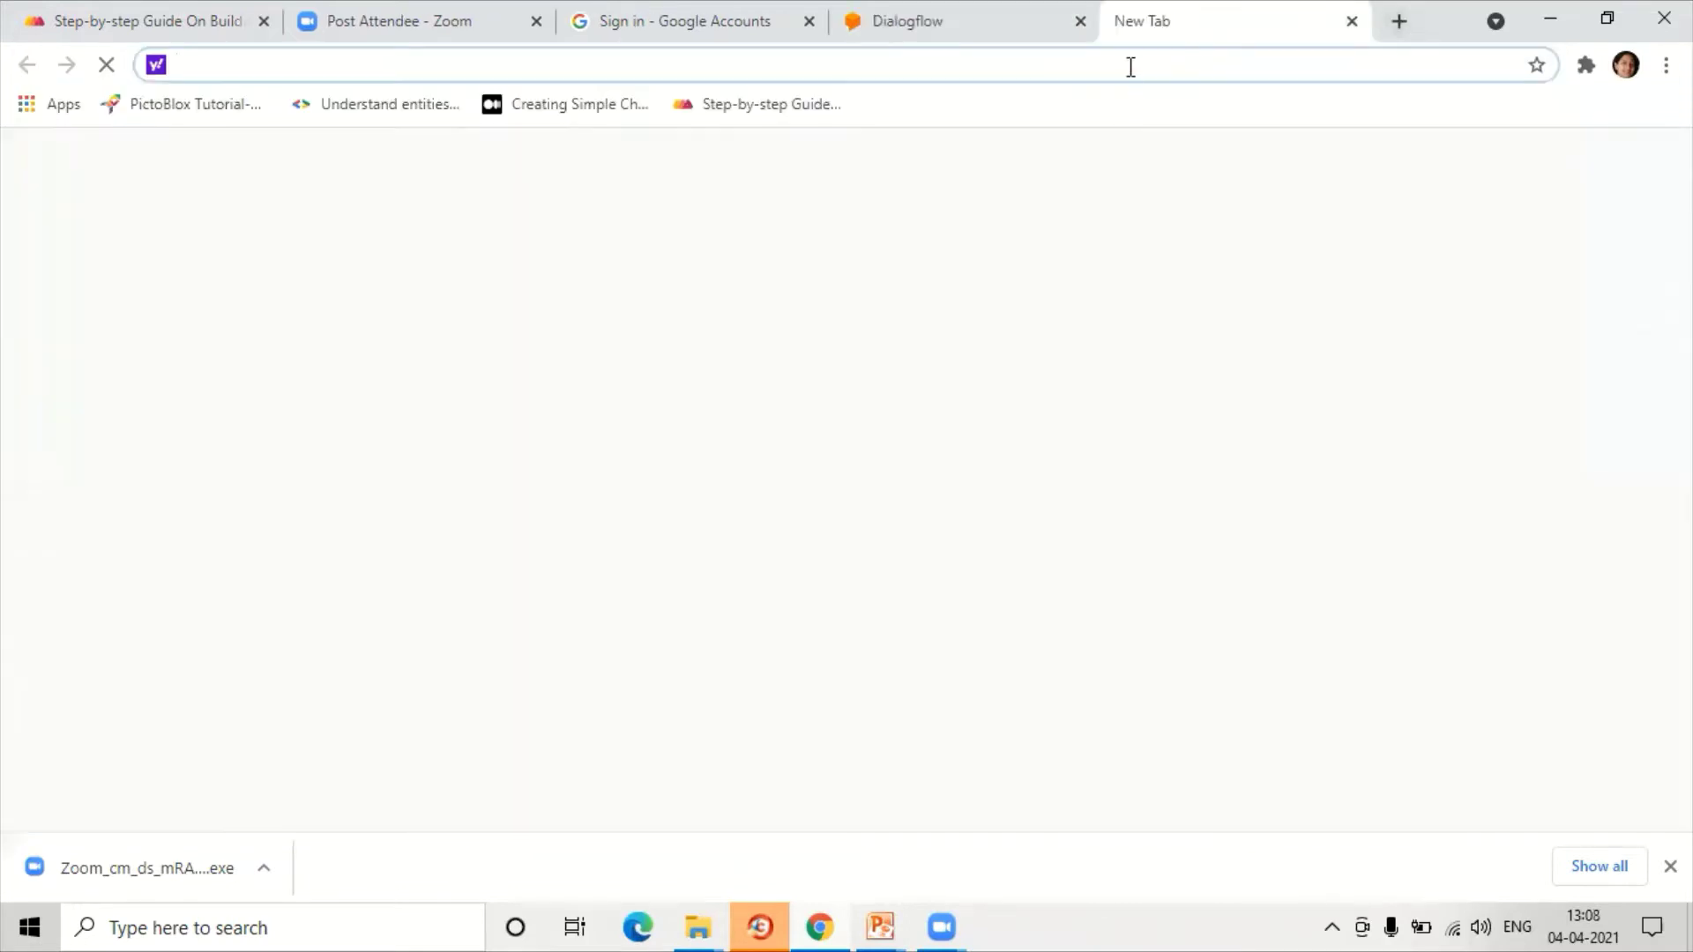
Step: Paste the copied bot link into the address bar and load the POLKA-CAKES-BOT Web Demo page
{"action": "key", "text": "ctrl+v"}
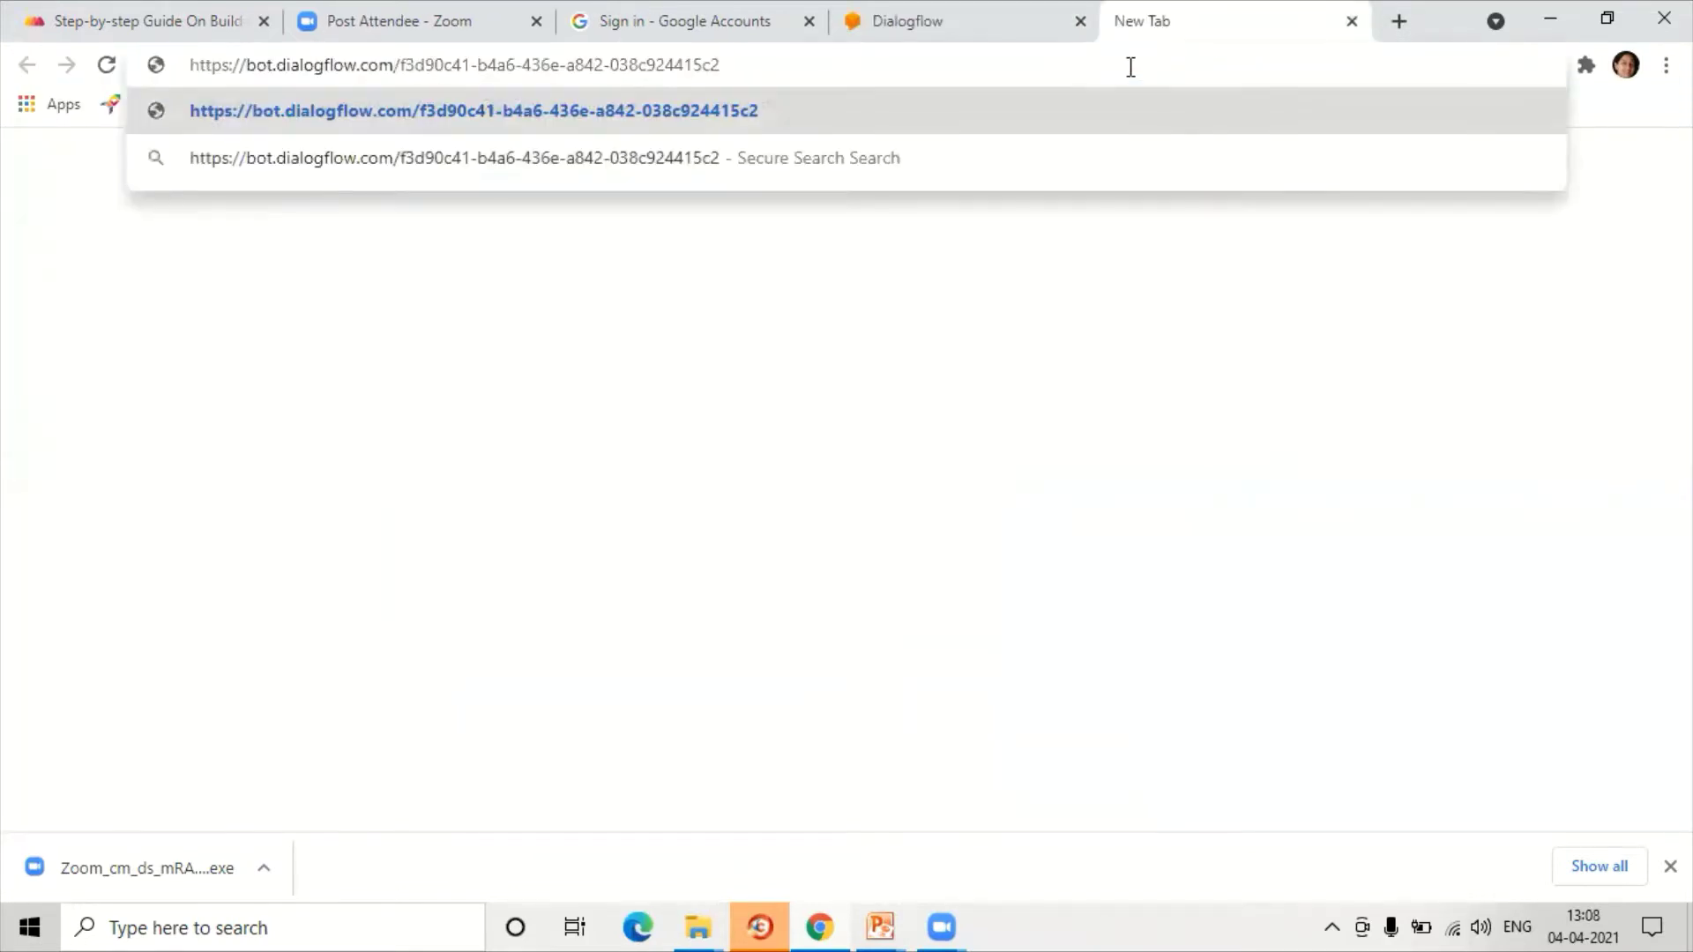
{"action": "key", "text": "Return"}
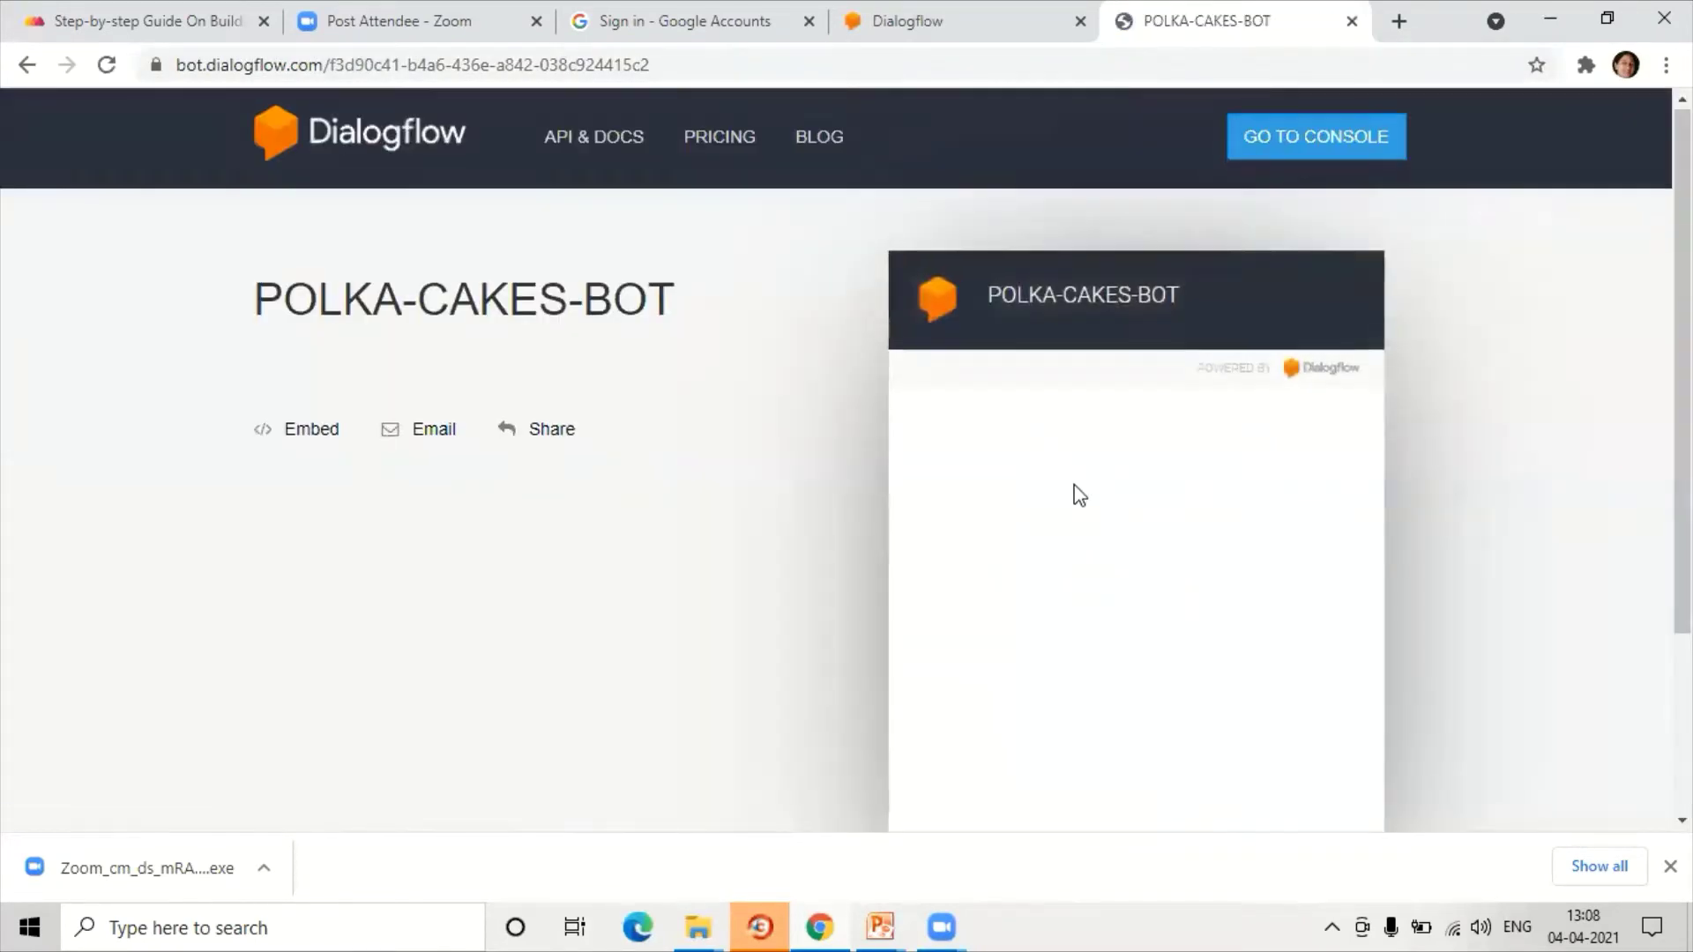
{"action": "scroll", "coordinate": [1076, 489], "scroll_direction": "down", "scroll_amount": 3}
Step: Send the bot 'hello' followed by a name introduction
{"action": "left_click", "coordinate": [1059, 639]}
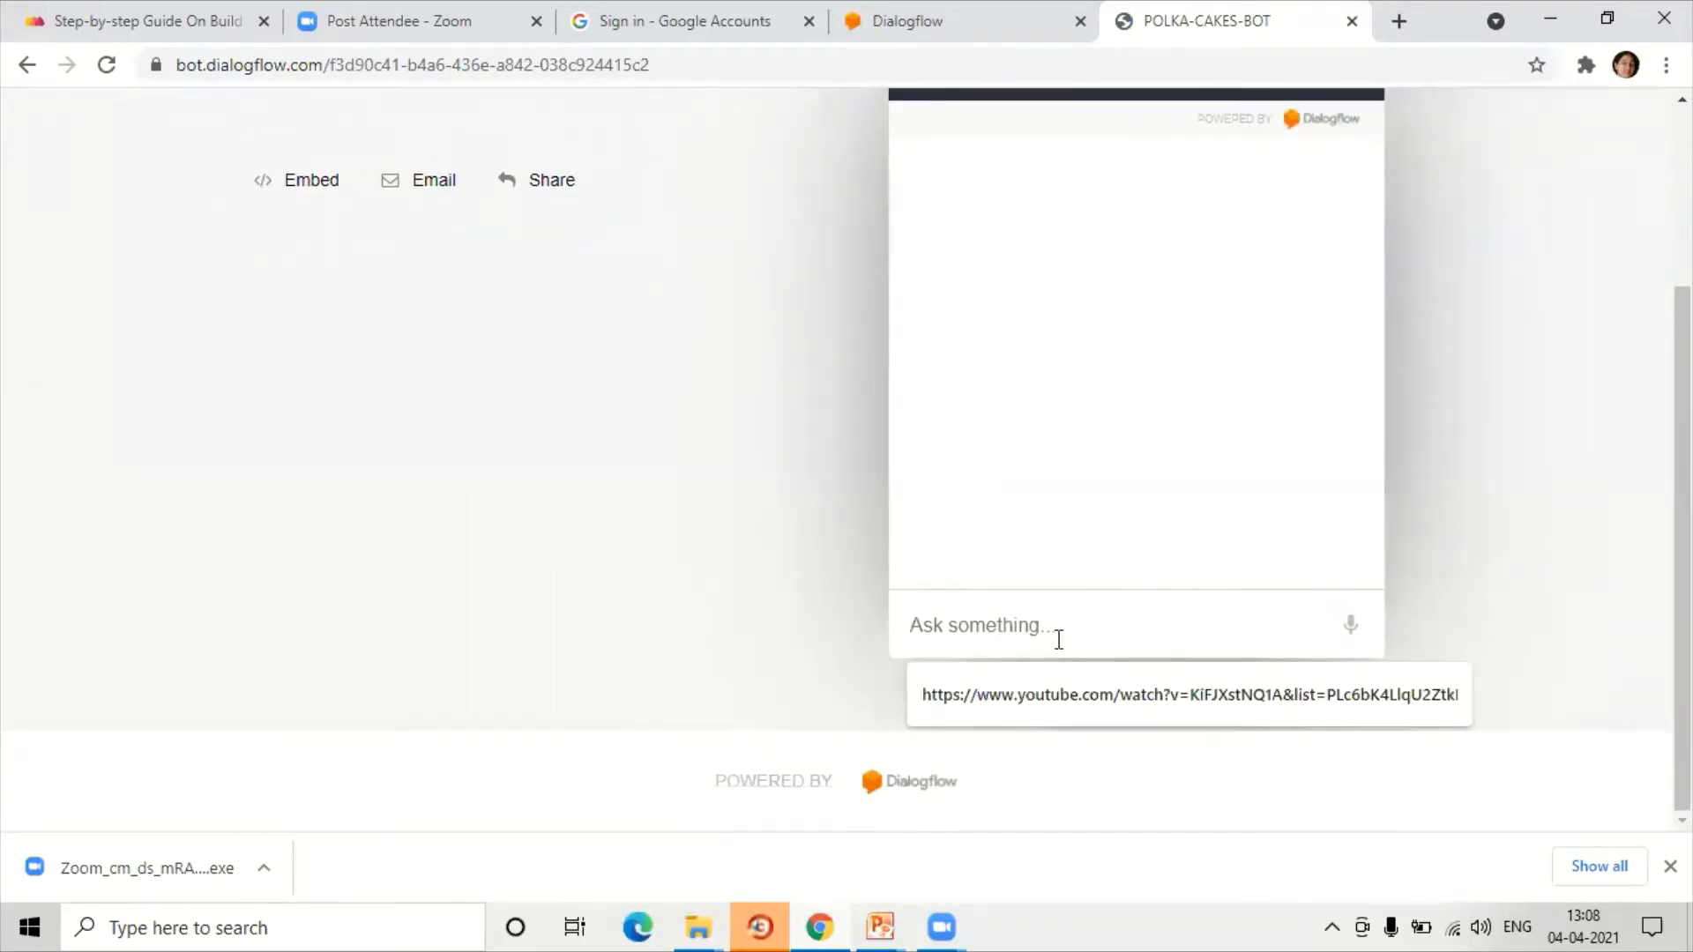
{"action": "type", "text": "hello"}
{"action": "key", "text": "Return"}
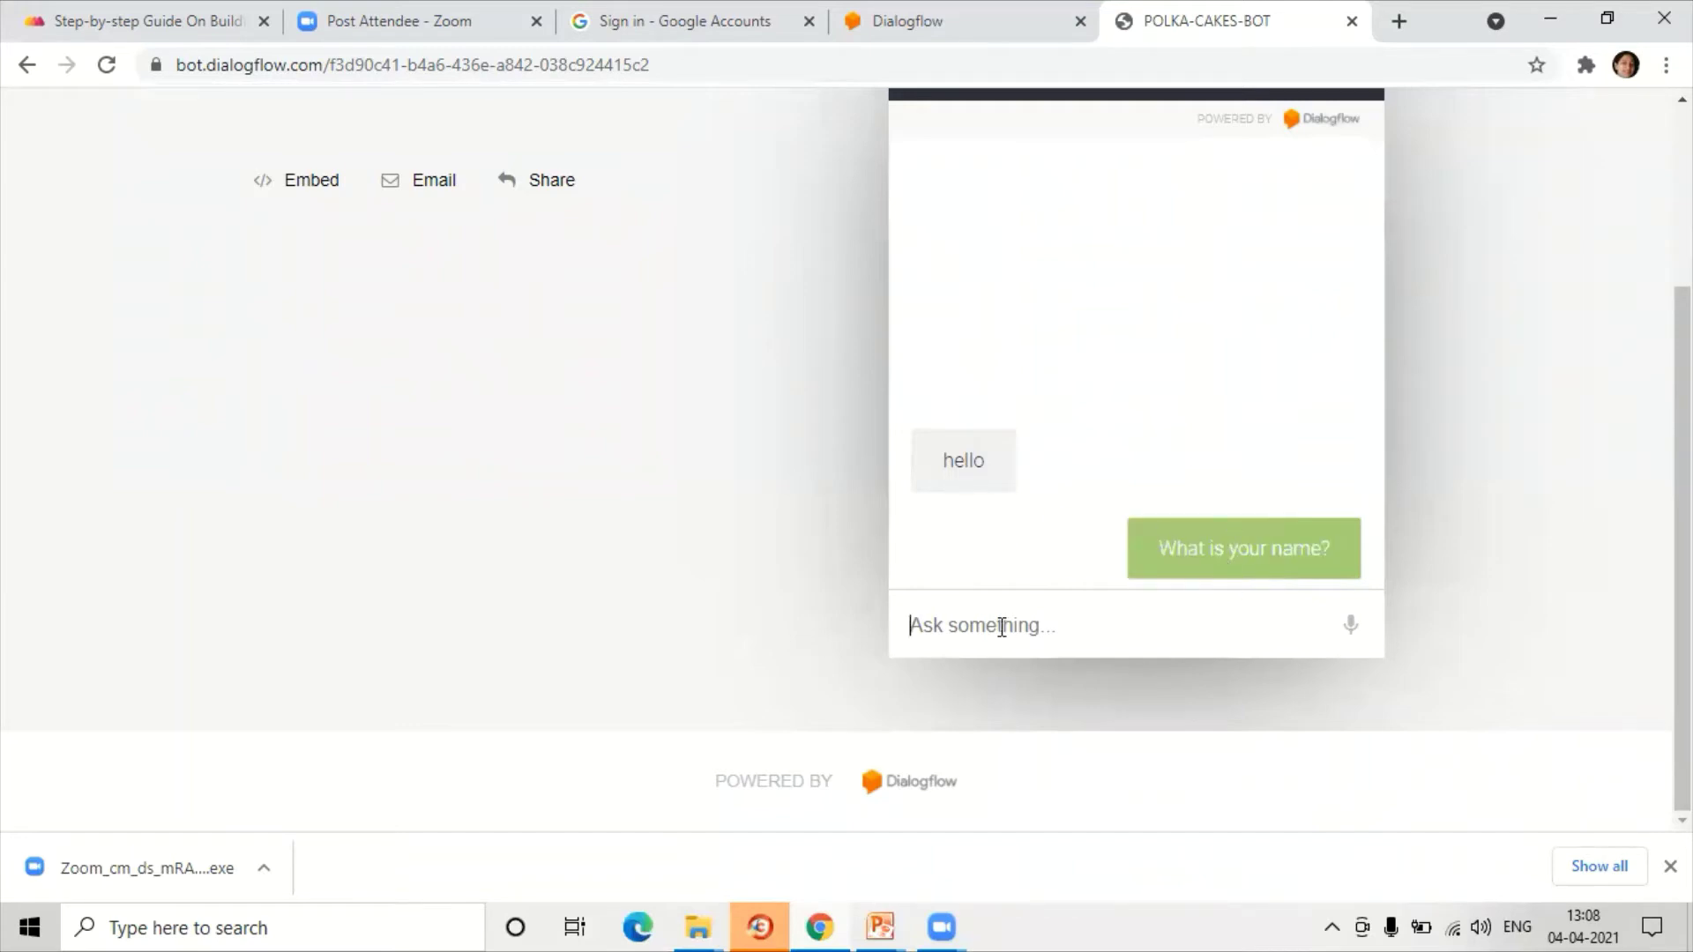
{"action": "type", "text": "i am raji"}
{"action": "key", "text": "Return"}
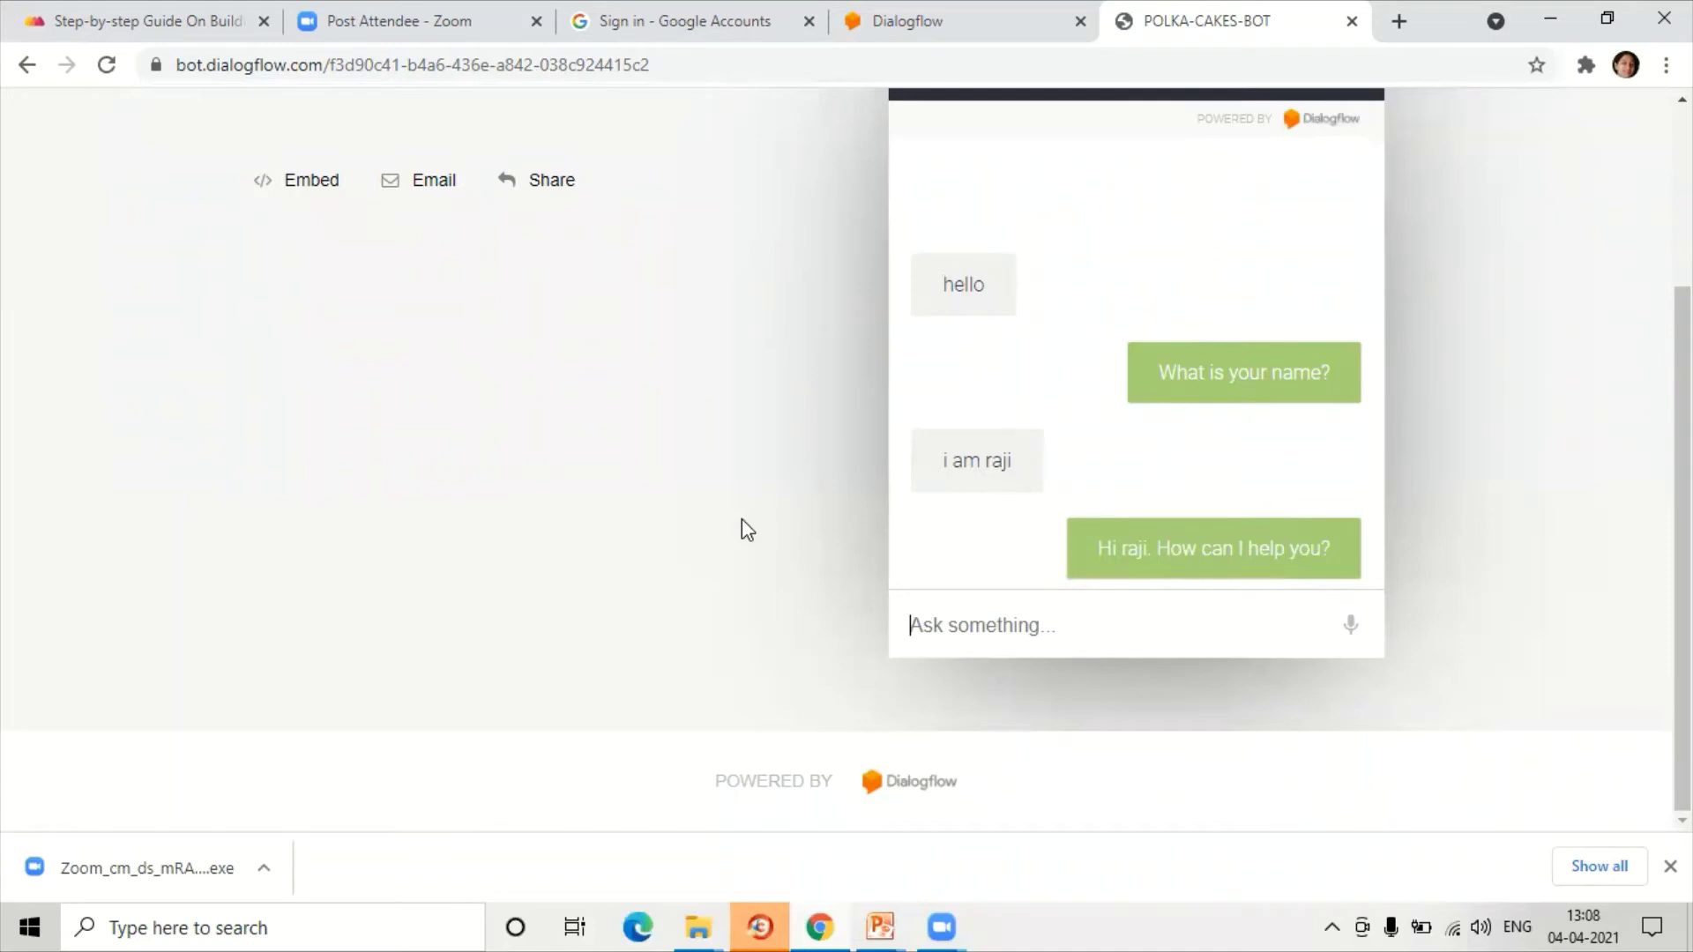
Step: Ask the bot 'location' and 'do you deliver at home', then return to the Dialogflow tab
{"action": "type", "text": "location"}
{"action": "key", "text": "Return"}
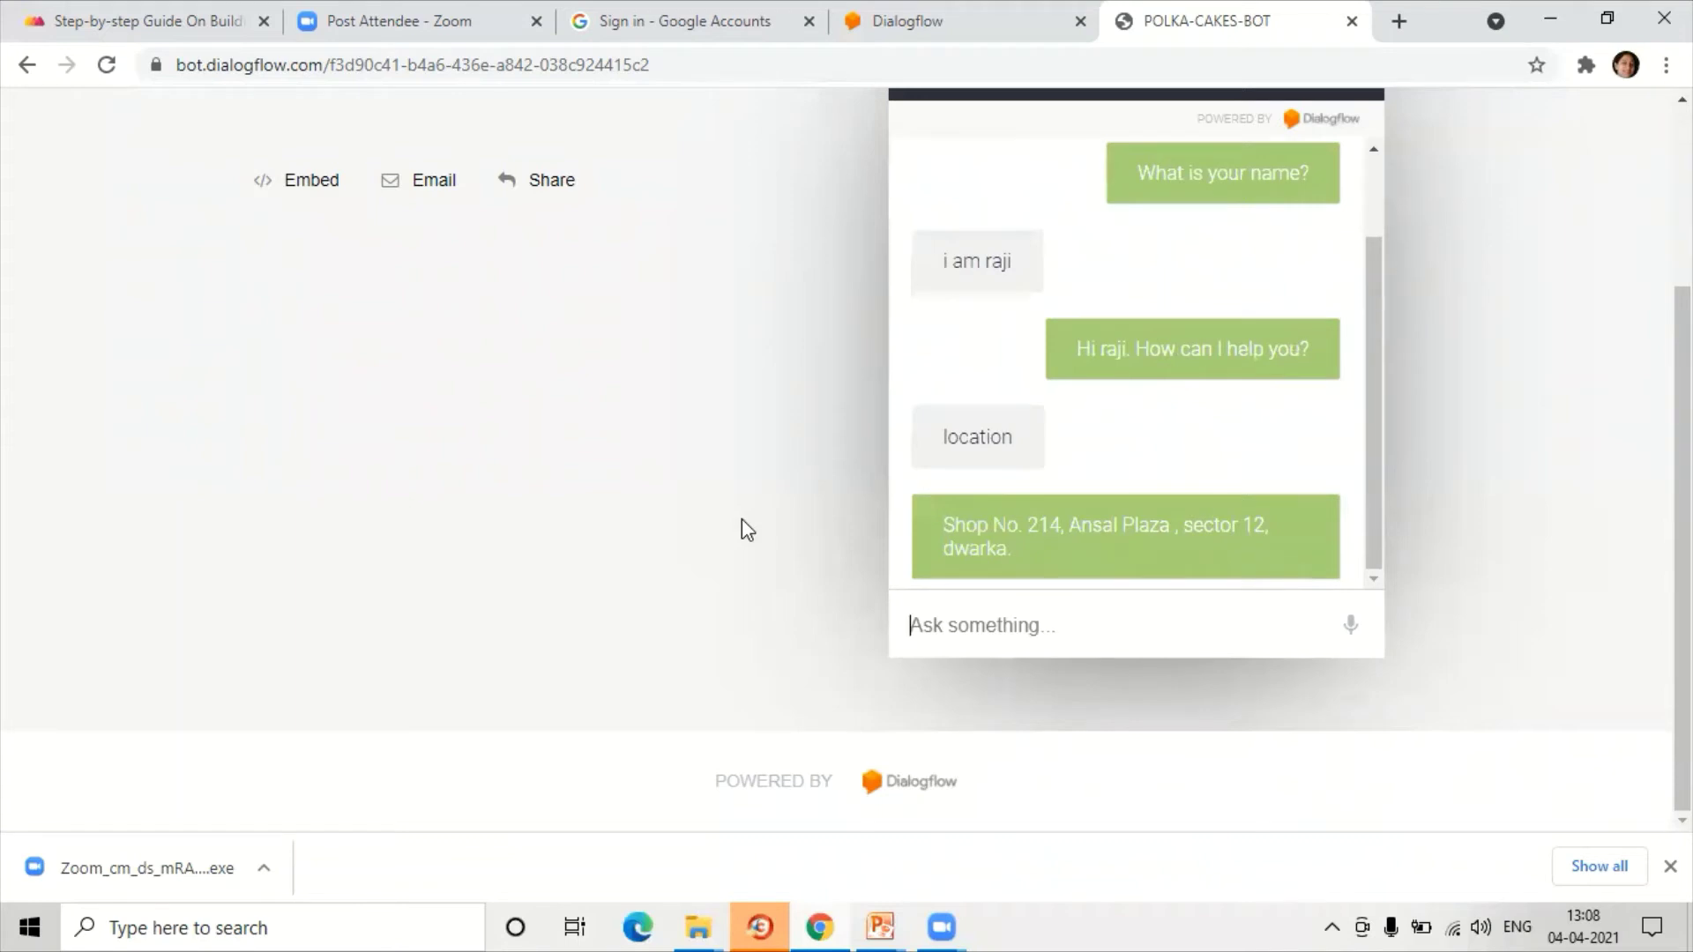
{"action": "type", "text": "do you deli"}
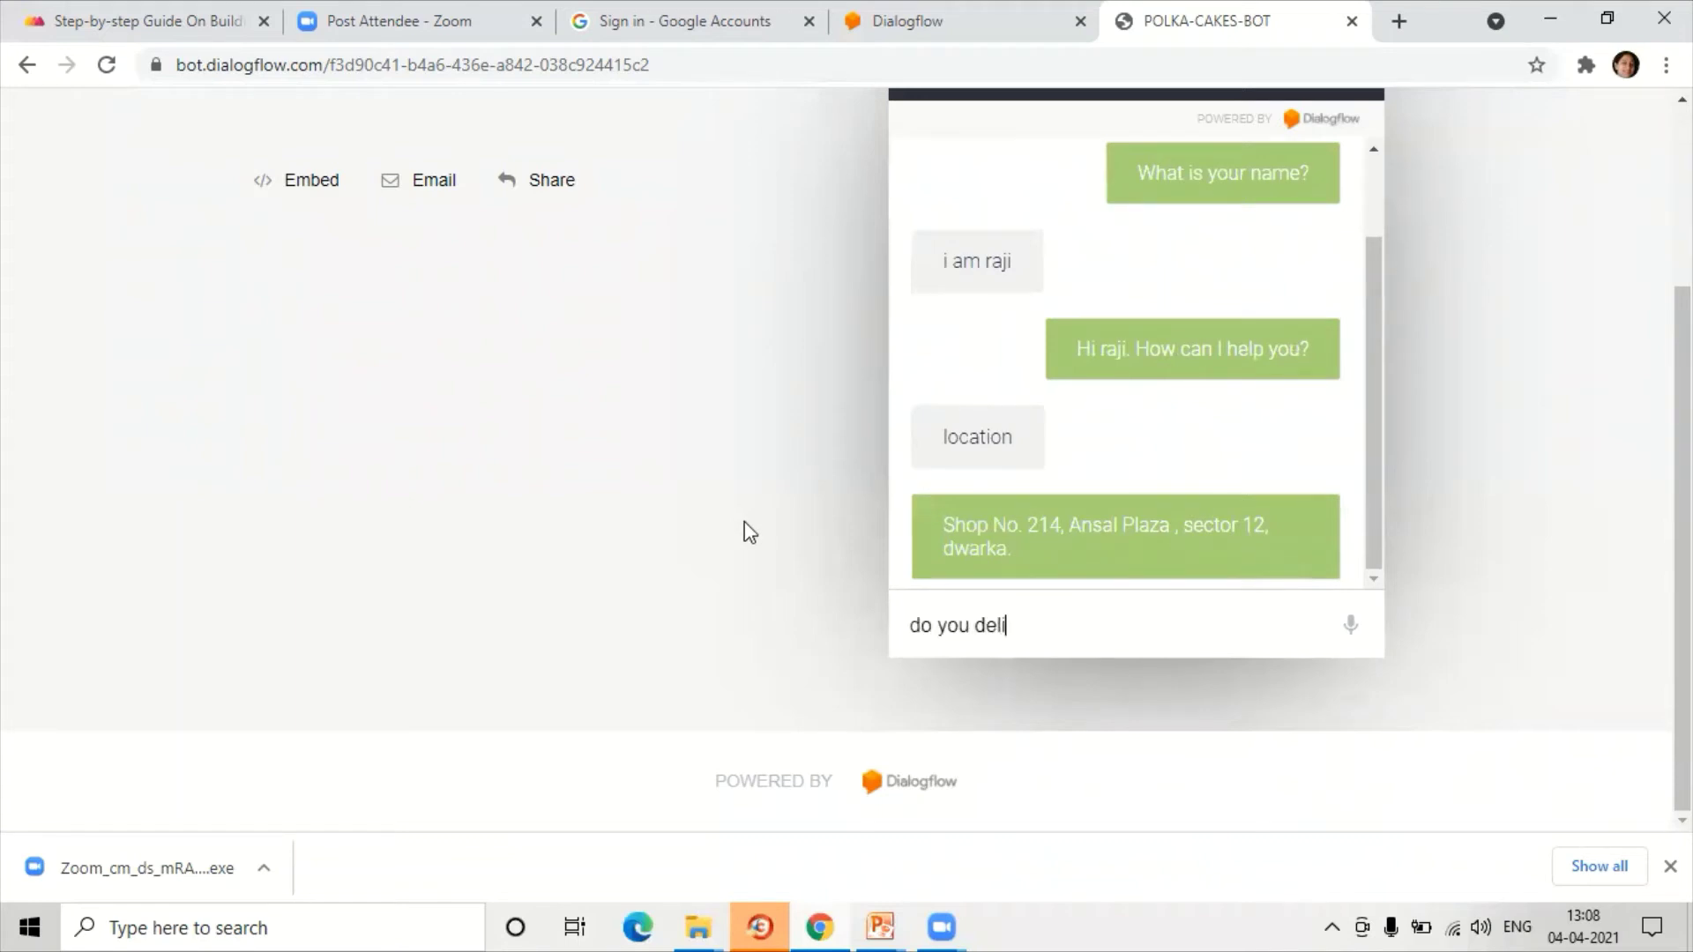
{"action": "type", "text": "ver at home"}
{"action": "key", "text": "Return"}
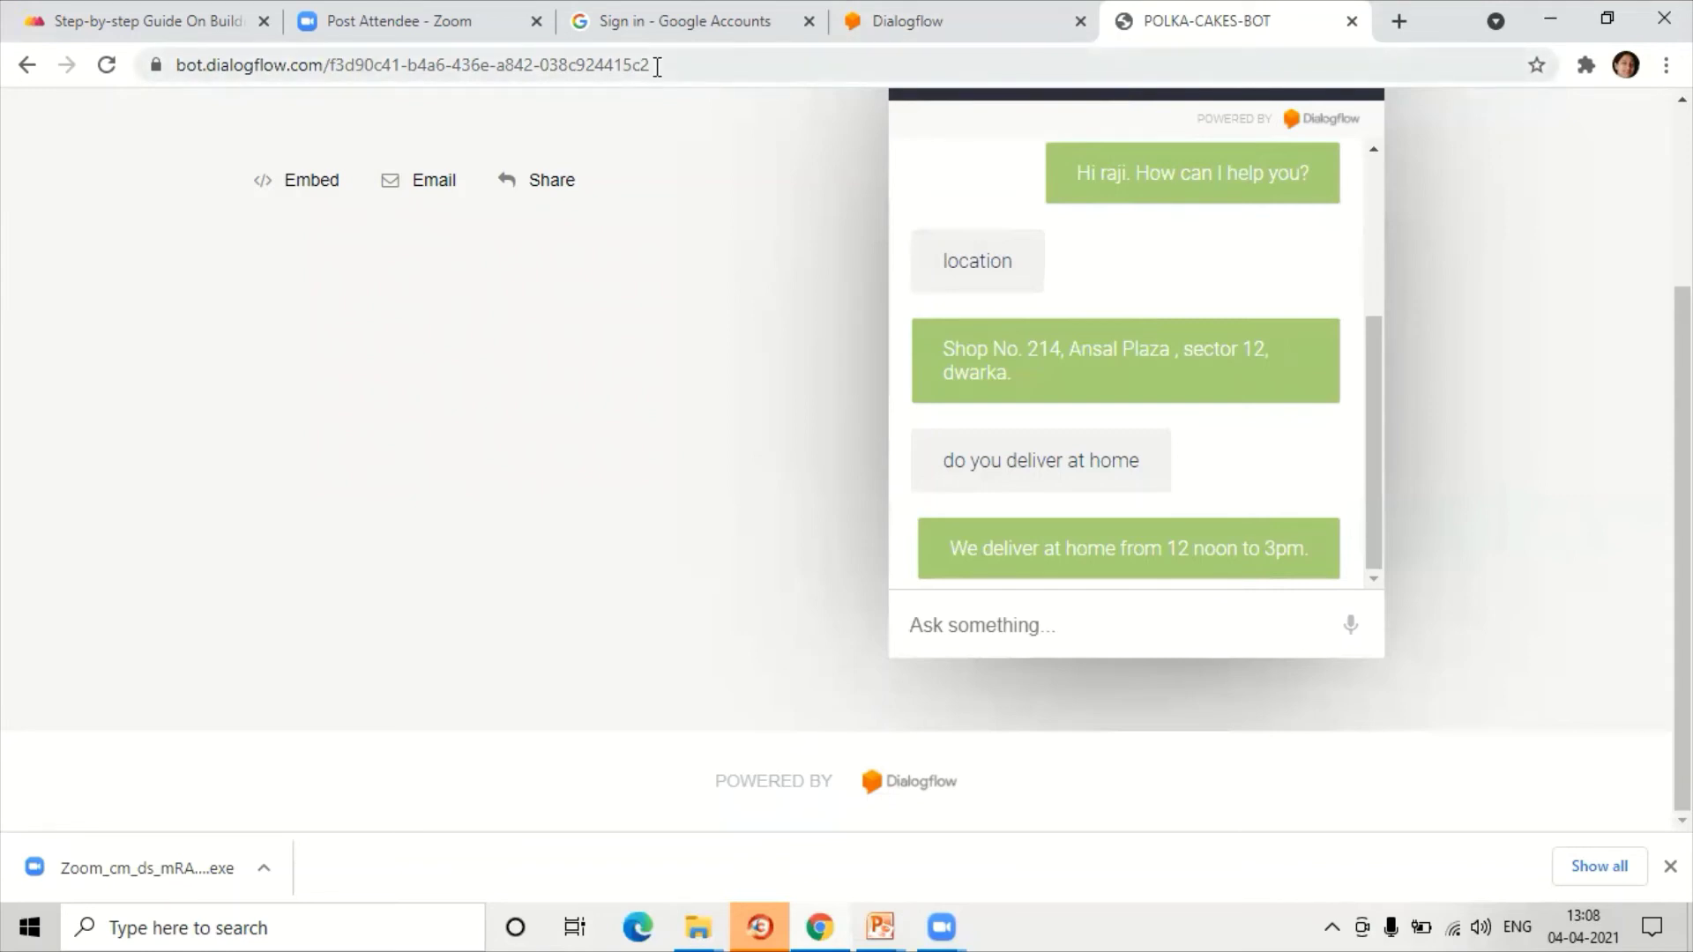
{"action": "left_click", "coordinate": [949, 13]}
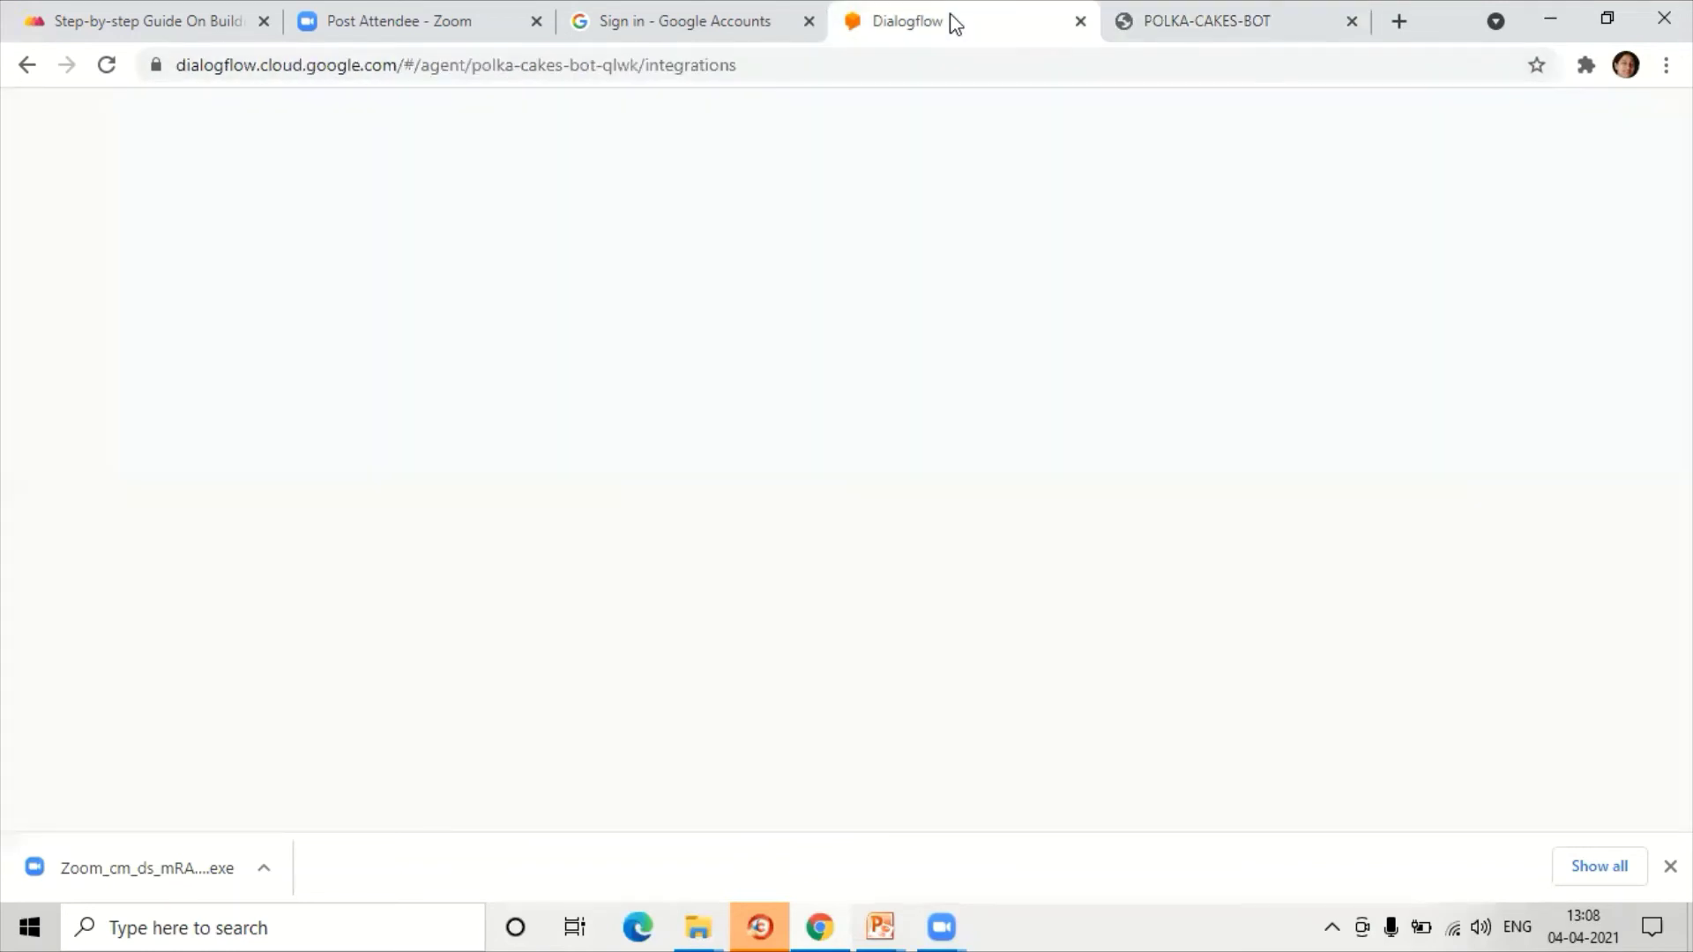